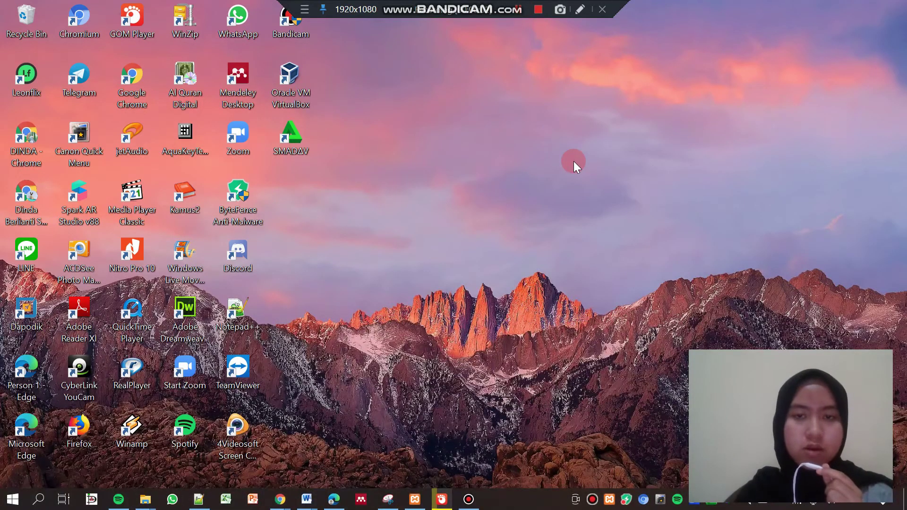
# Confirm in XAMPP that Apache (ports 7882, 8278) and MySQL (3306) are running, then return to Chrome
pyautogui.click(414, 500)
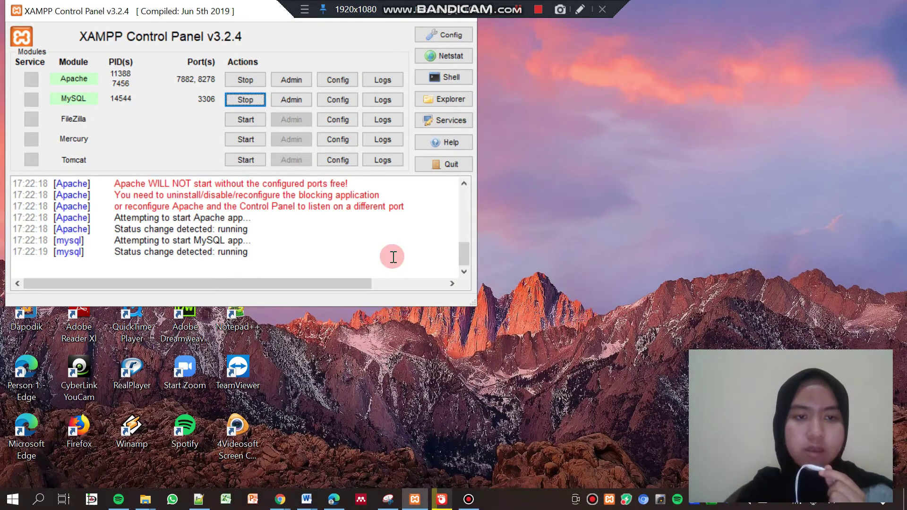
pyautogui.click(415, 499)
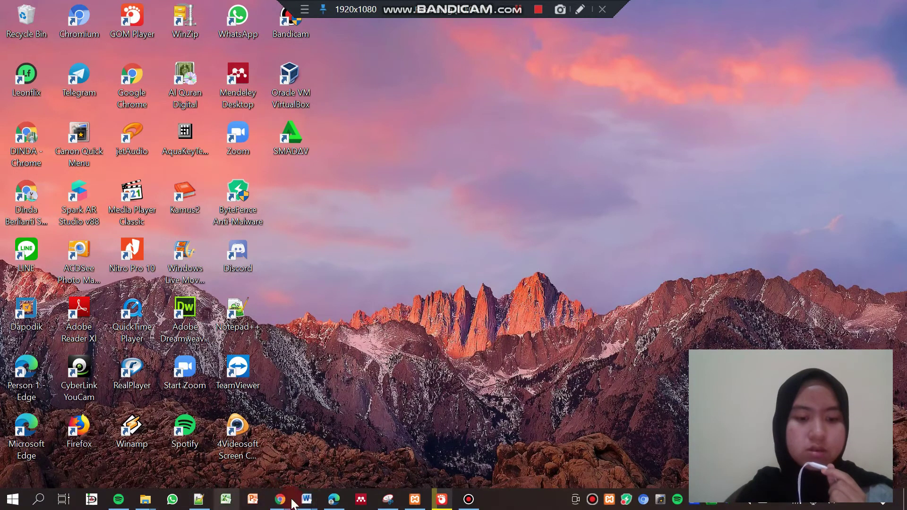
pyautogui.moveTo(284, 507)
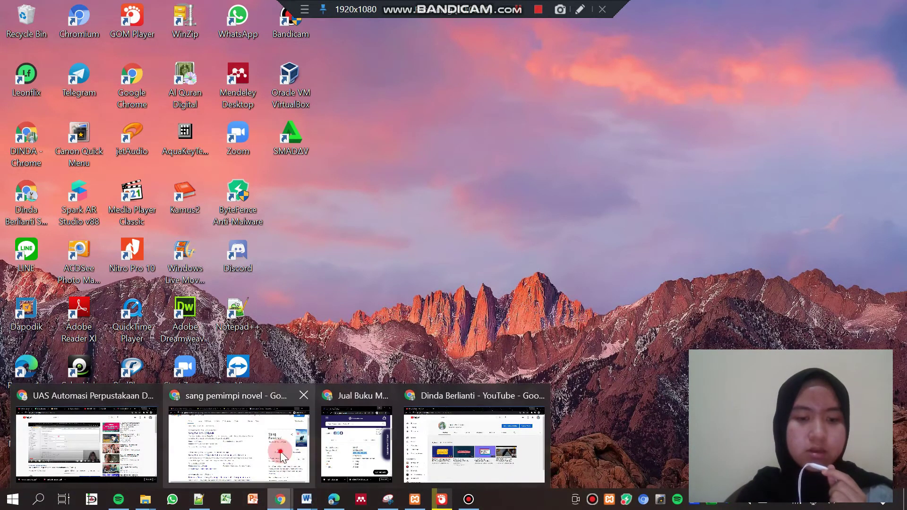
pyautogui.click(270, 441)
# Run an empty UPT Perpustakaan UNS catalogue search listing 100 results, then enter the librarian admin area
pyautogui.click(215, 17)
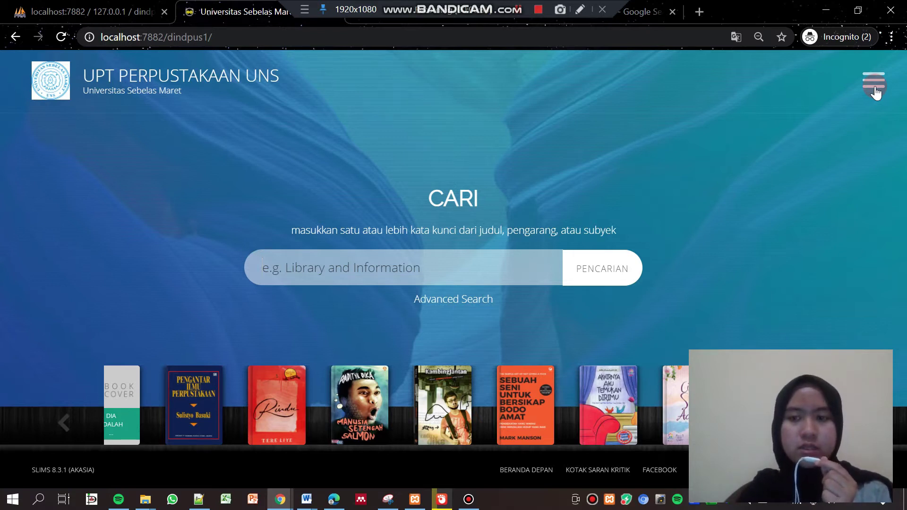
pyautogui.click(608, 267)
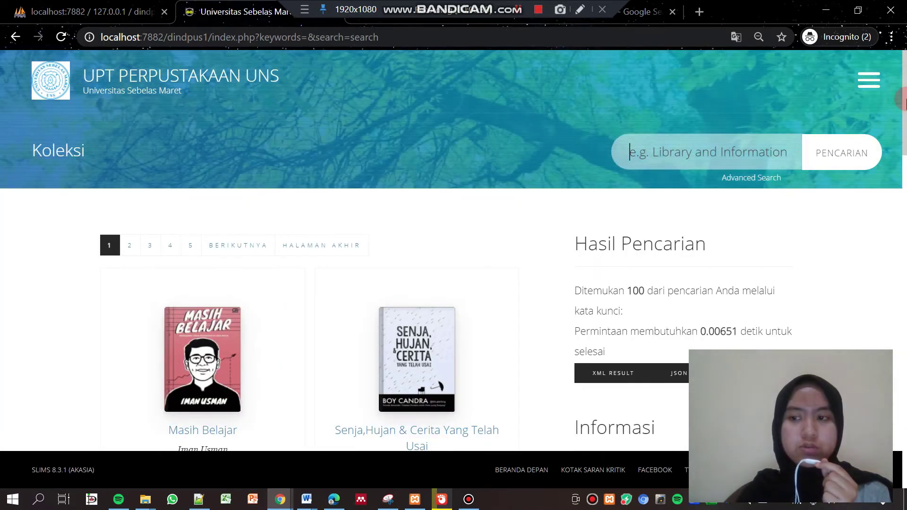
pyautogui.moveTo(906, 121); pyautogui.dragTo(906, 105)
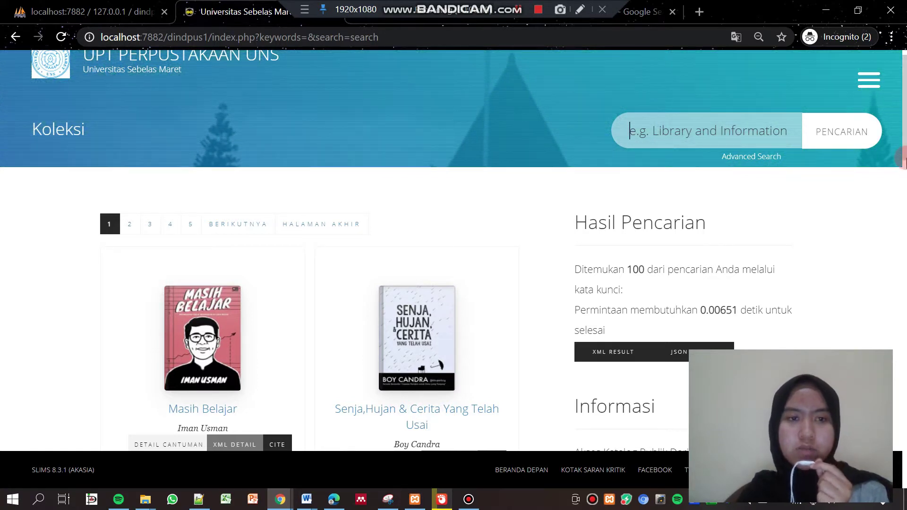
pyautogui.scroll(-2, 901, 127)
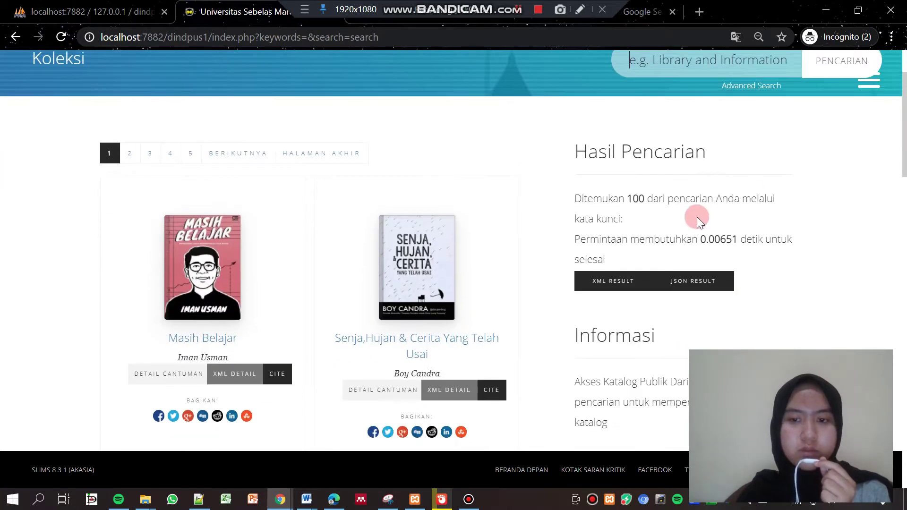
pyautogui.moveTo(903, 142); pyautogui.dragTo(904, 101)
pyautogui.click(869, 81)
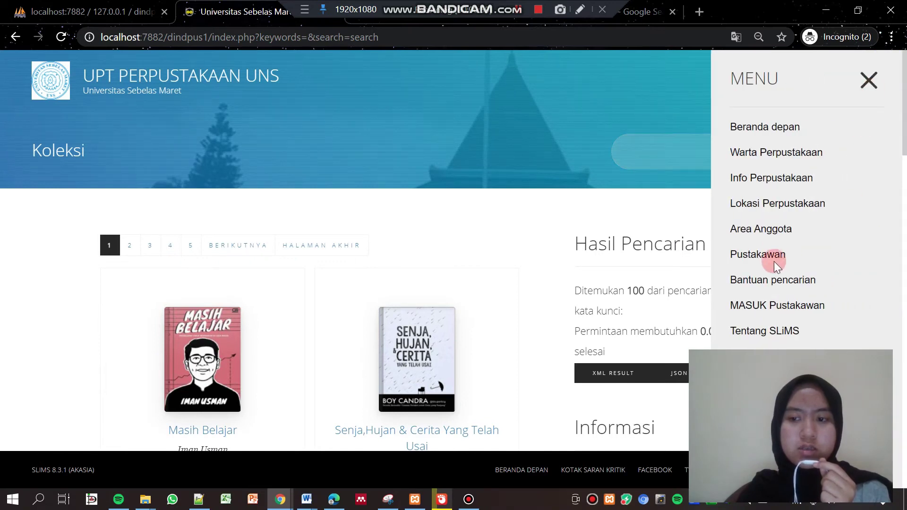
pyautogui.click(761, 306)
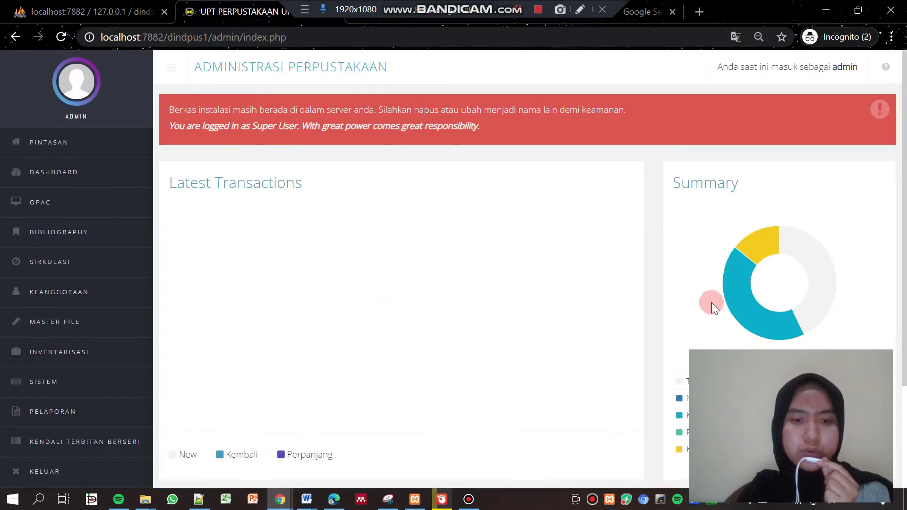
# Open the Tambah Bibliografi Baru form from the Bibliography section
pyautogui.click(82, 236)
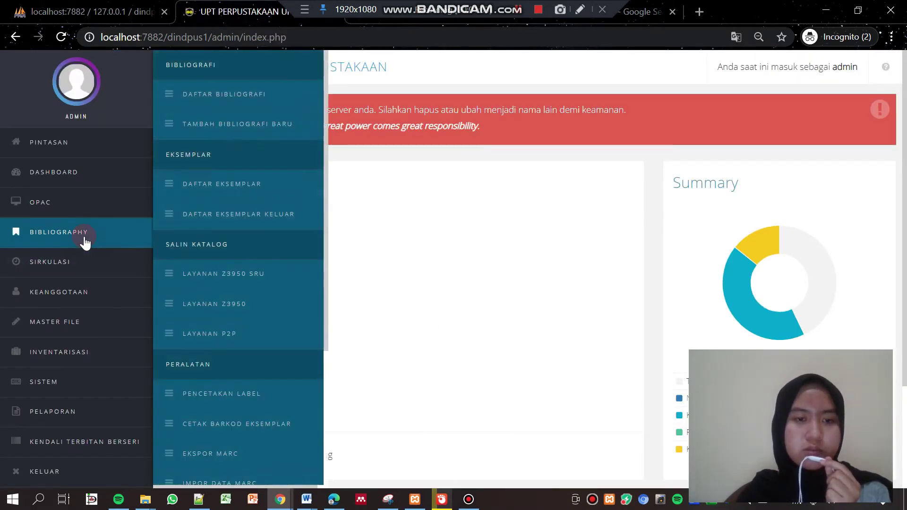
pyautogui.click(245, 123)
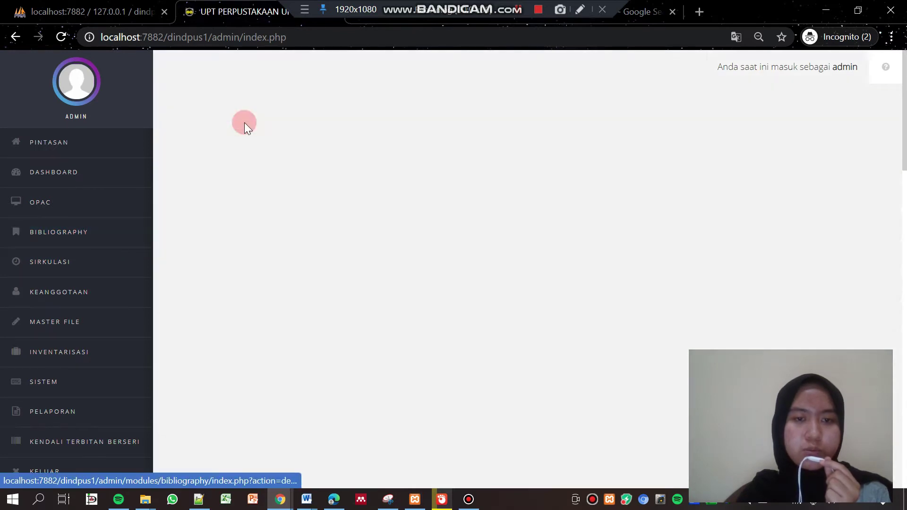
pyautogui.moveTo(425, 178)
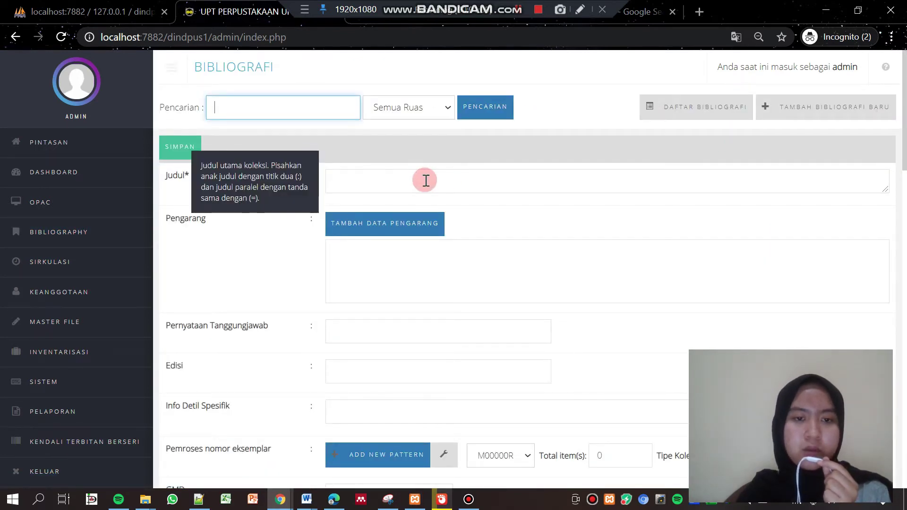
pyautogui.click(425, 181)
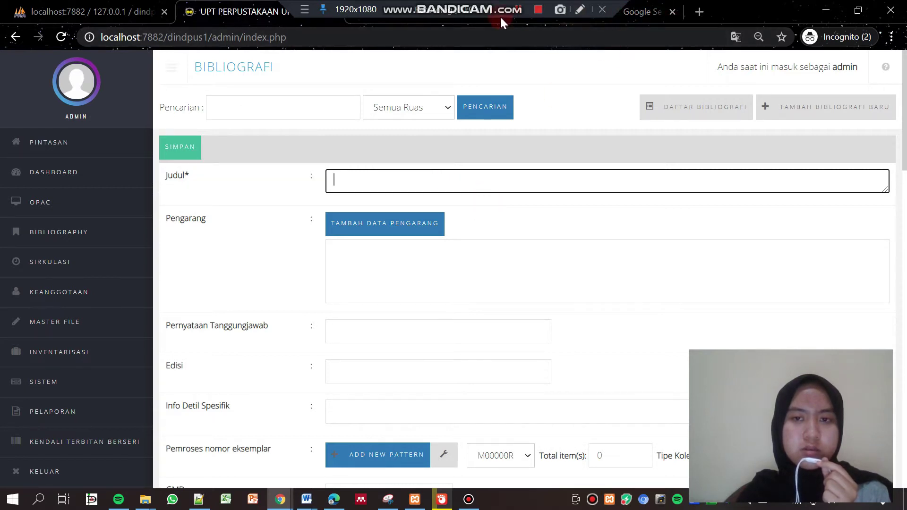
# Glance at the Downloads folder window, then return to the Judul field
pyautogui.click(469, 10)
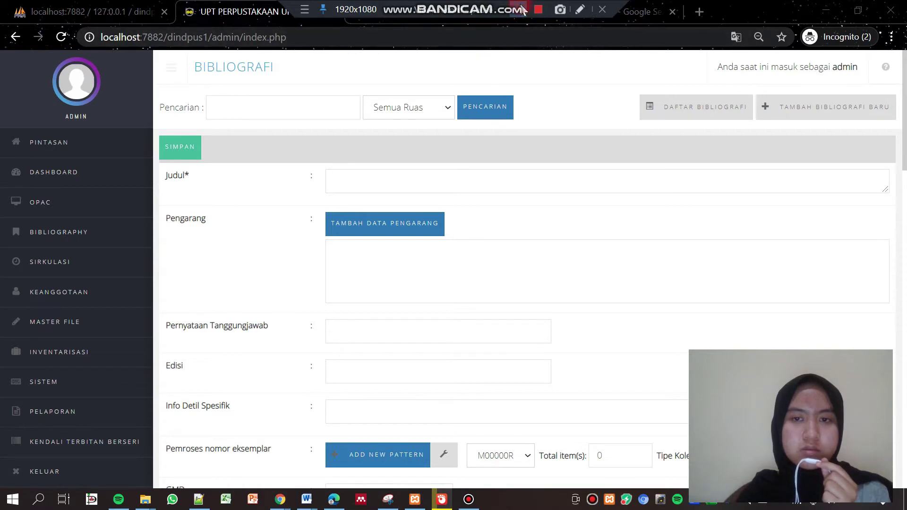
pyautogui.click(144, 504)
pyautogui.click(230, 444)
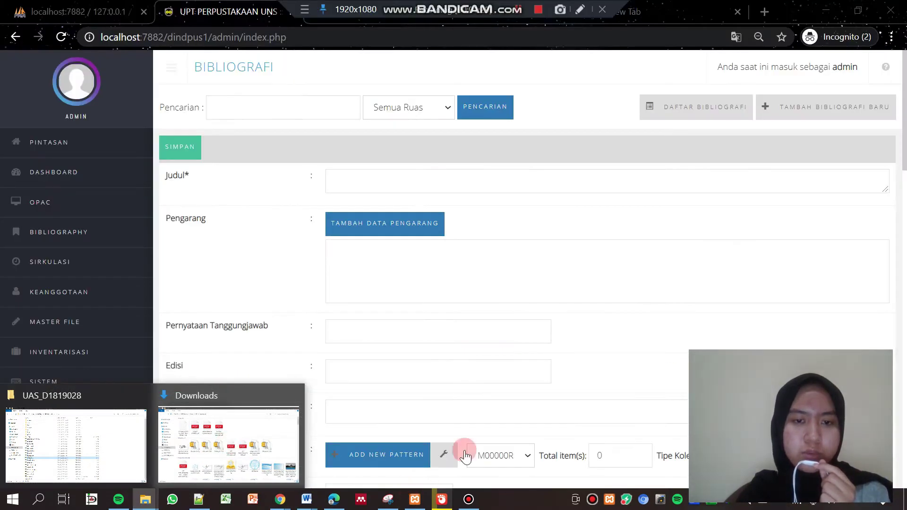
pyautogui.click(413, 173)
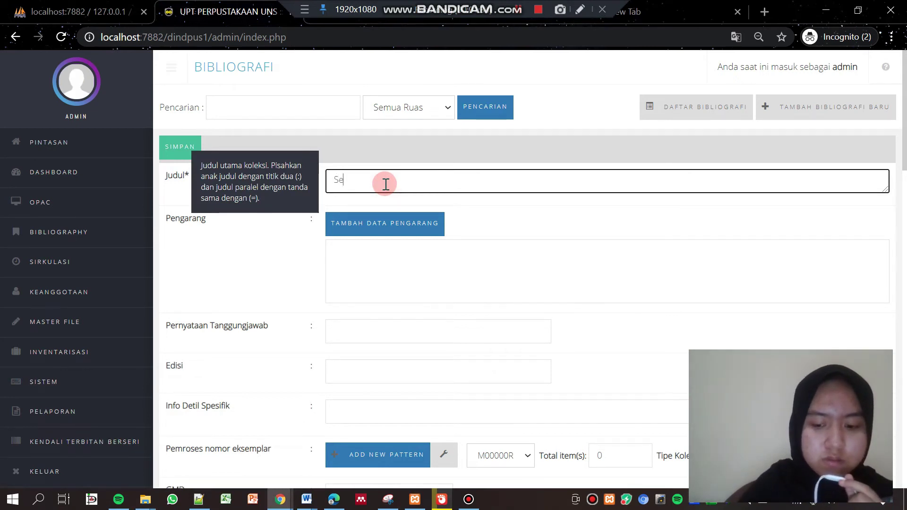
# Title the record 'Sepotong Hari Yang Baru' and insert Tere Liye as its author
pyautogui.write('Sepotong')
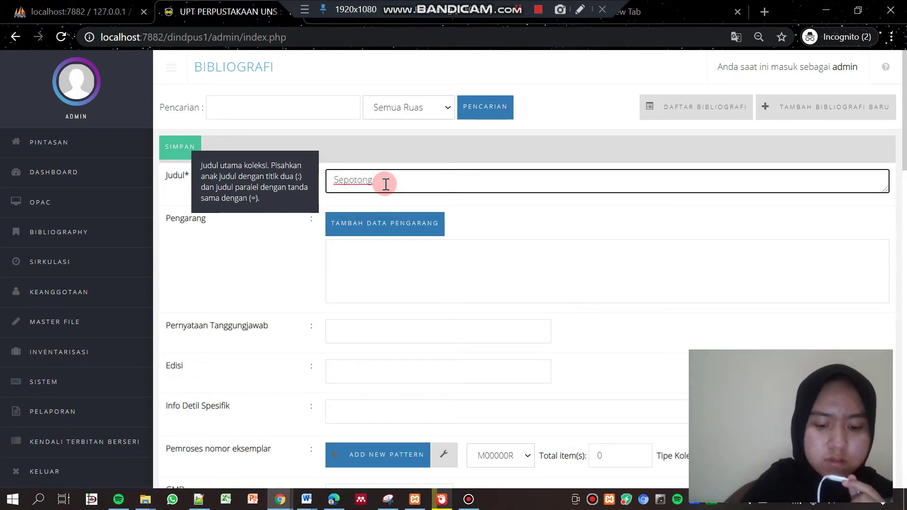
pyautogui.write(' Hari')
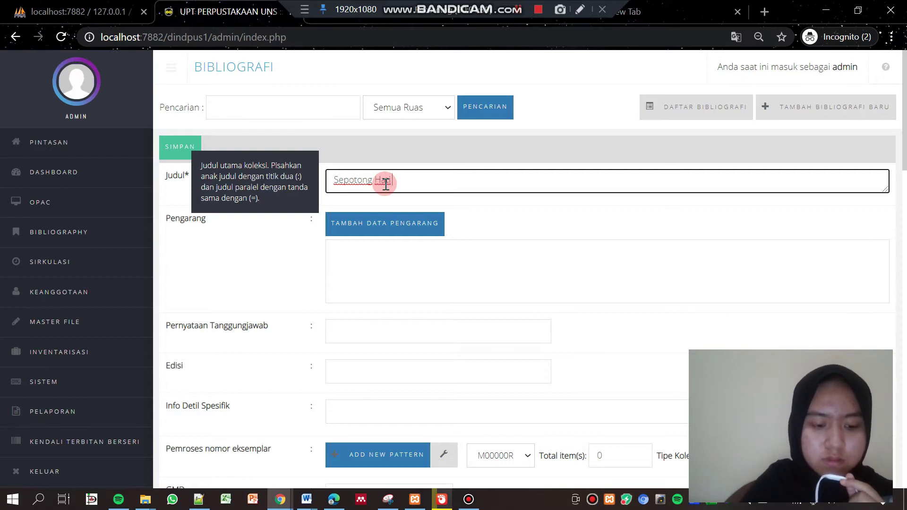
pyautogui.write(' Yang ')
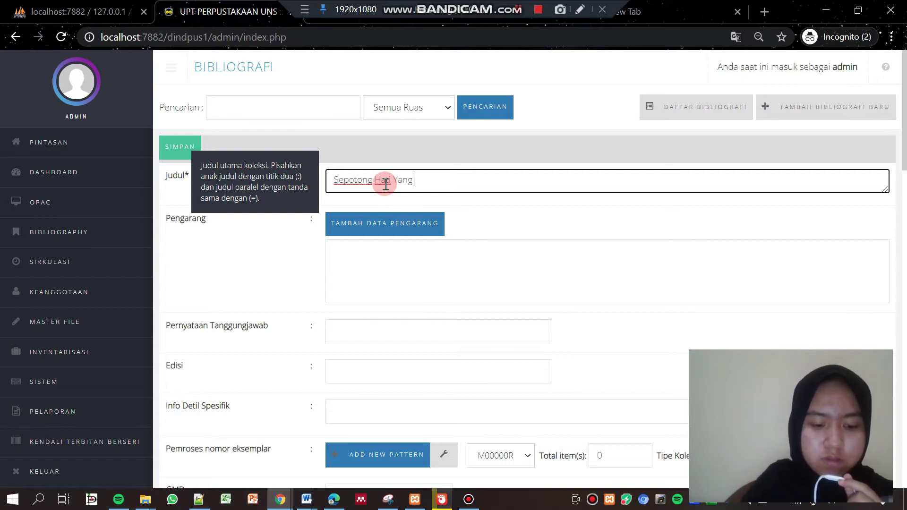
pyautogui.write('Baru')
pyautogui.click(385, 229)
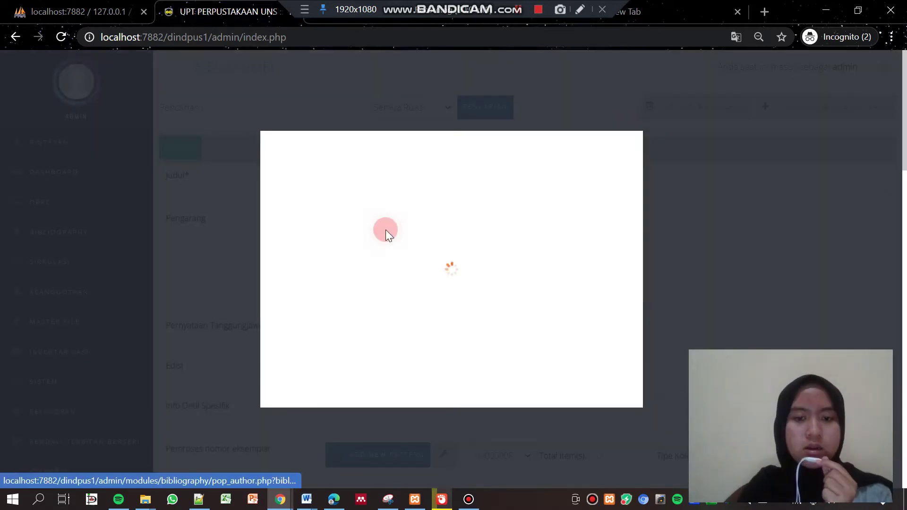
pyautogui.click(373, 192)
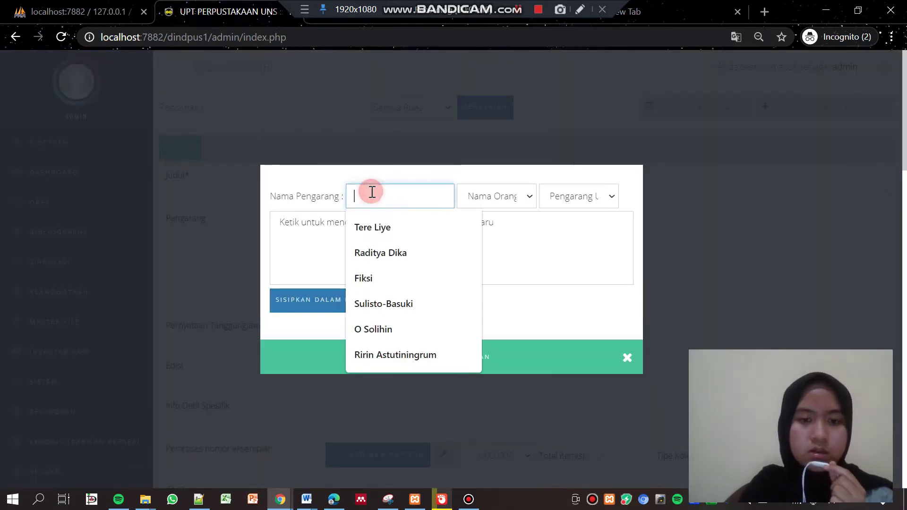
pyautogui.click(381, 225)
pyautogui.click(350, 299)
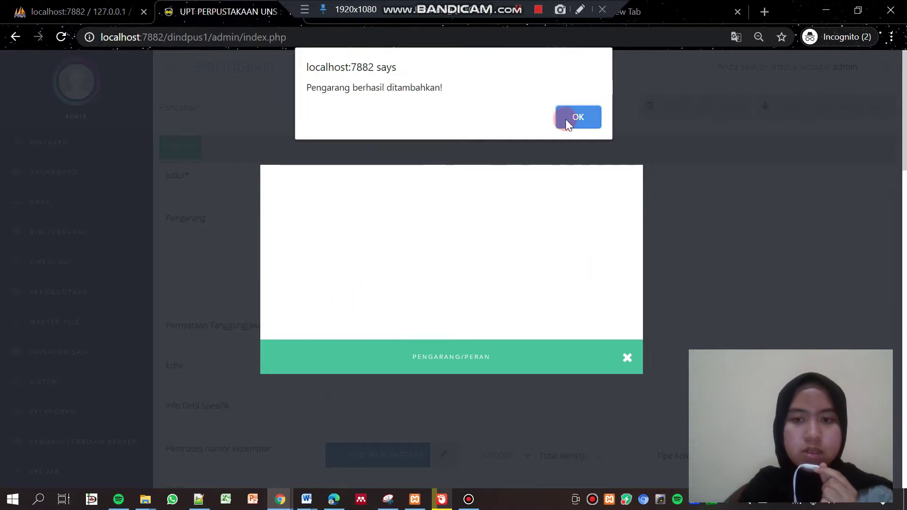
pyautogui.click(566, 119)
pyautogui.click(626, 360)
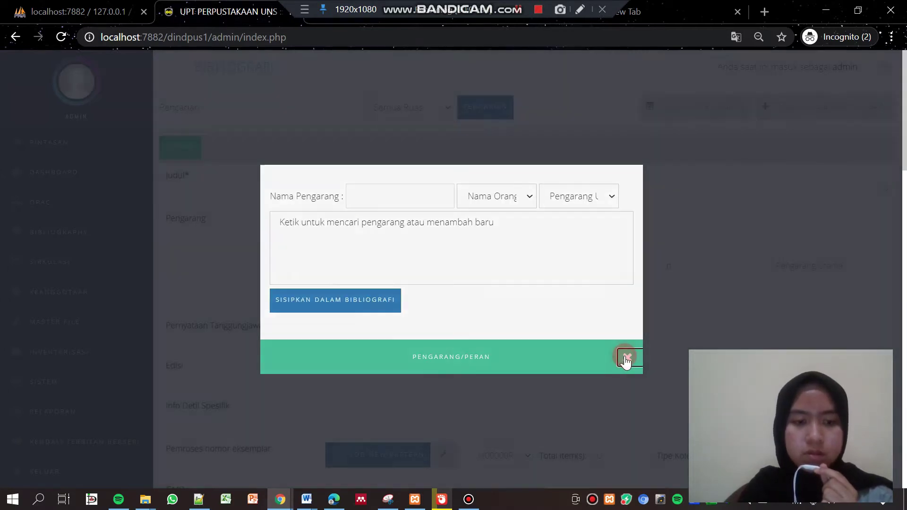
# Enter the responsibility statement 'Ditulis Oleh Tere Liye' and open the new copy-number pattern form
pyautogui.scroll(-2, 519, 183)
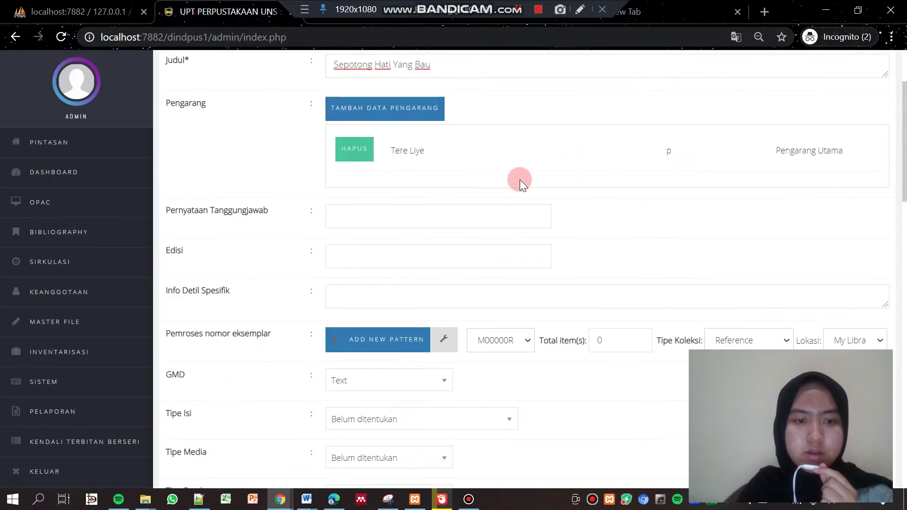
pyautogui.click(418, 209)
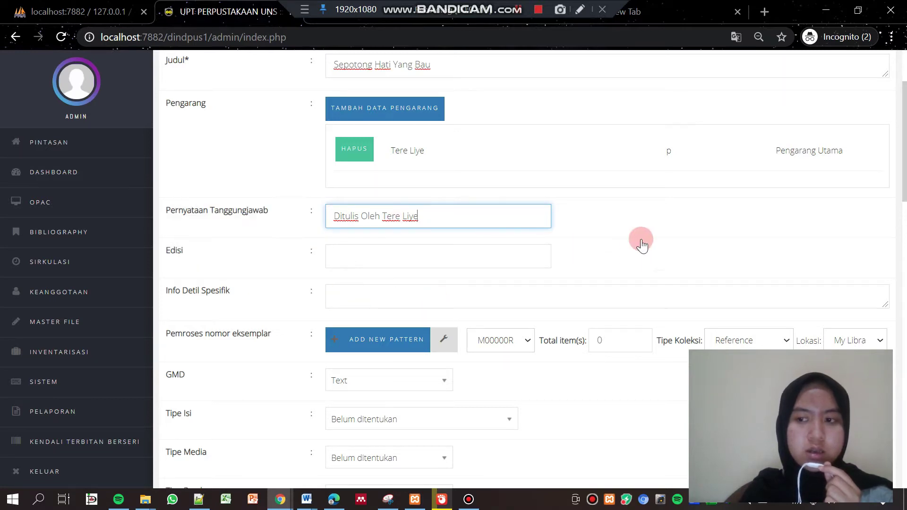
pyautogui.scroll(-2, 421, 266)
pyautogui.click(413, 263)
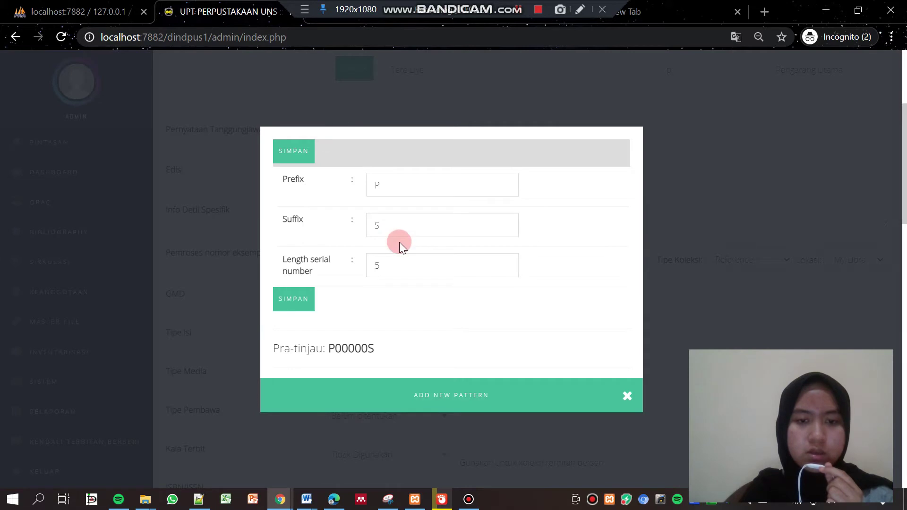
# Create and save copy-number pattern S00000U with prefix S and suffix U
pyautogui.click(403, 186)
pyautogui.write('S')
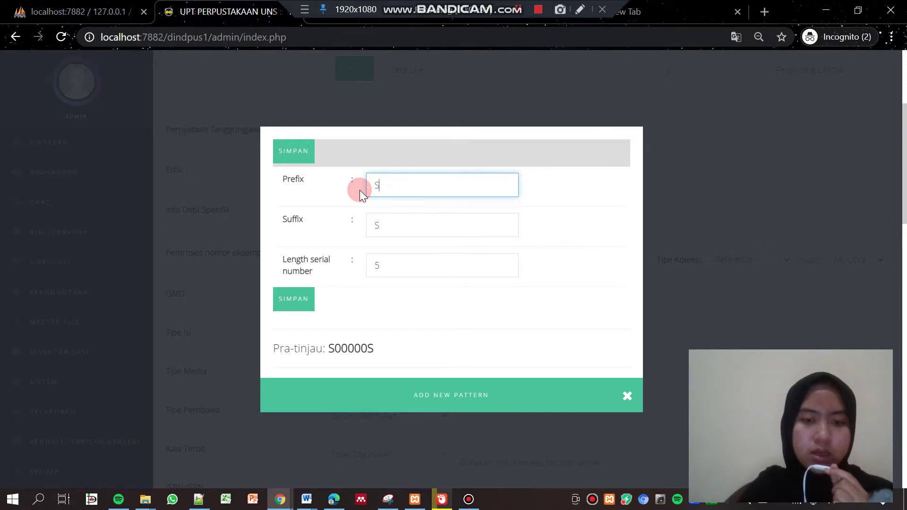
pyautogui.moveTo(397, 223); pyautogui.dragTo(373, 226)
pyautogui.press('BackSpace')
pyautogui.write('U')
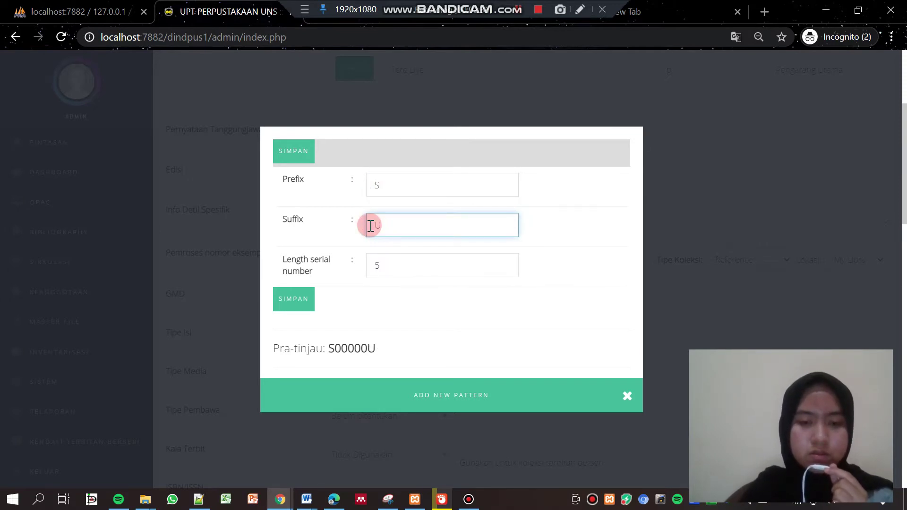
pyautogui.click(295, 305)
pyautogui.click(578, 117)
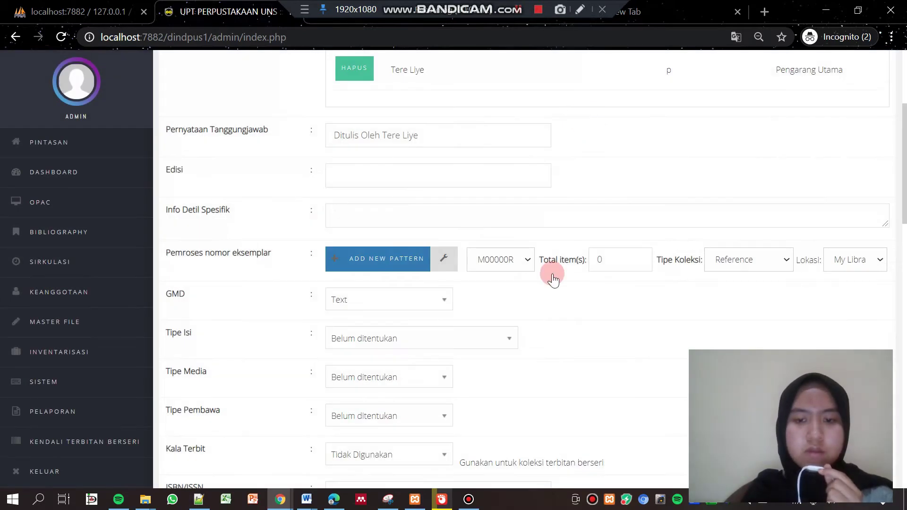
# Apply the S00000U pattern for 5 copies and set the GMD to Text
pyautogui.click(525, 259)
pyautogui.moveTo(532, 67); pyautogui.dragTo(530, 250)
pyautogui.click(504, 241)
pyautogui.moveTo(622, 264); pyautogui.dragTo(589, 270)
pyautogui.write('5')
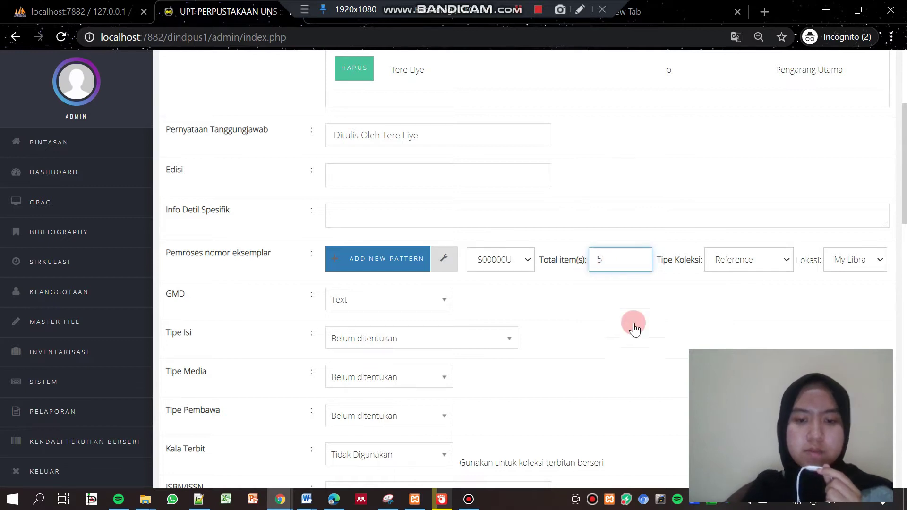
pyautogui.click(640, 331)
pyautogui.click(415, 298)
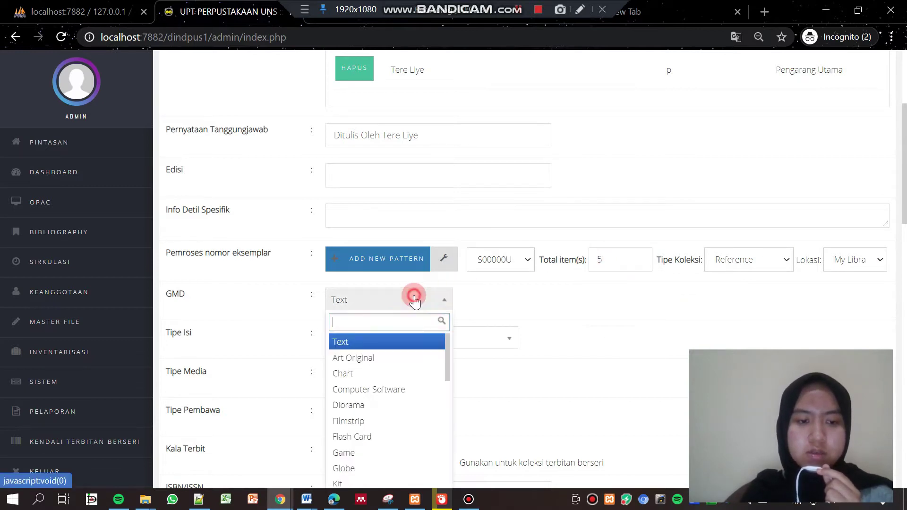
pyautogui.click(373, 344)
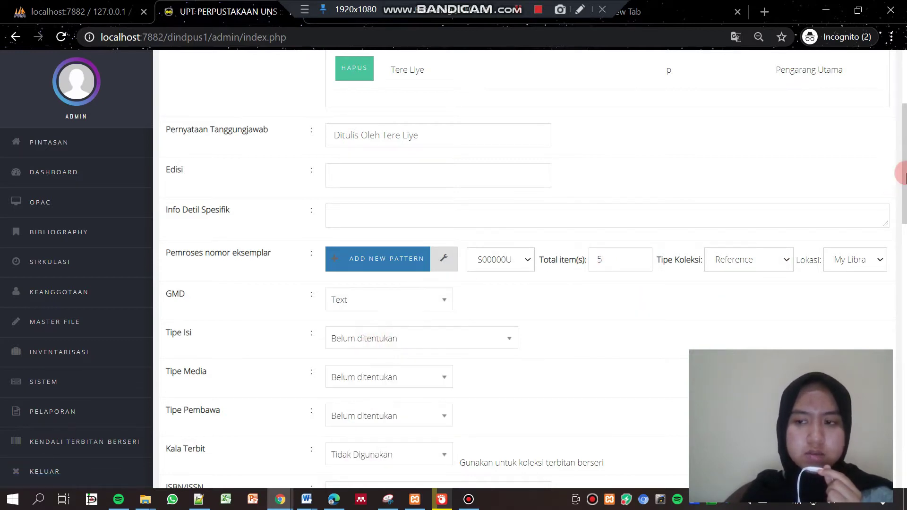
pyautogui.moveTo(902, 170); pyautogui.dragTo(902, 208)
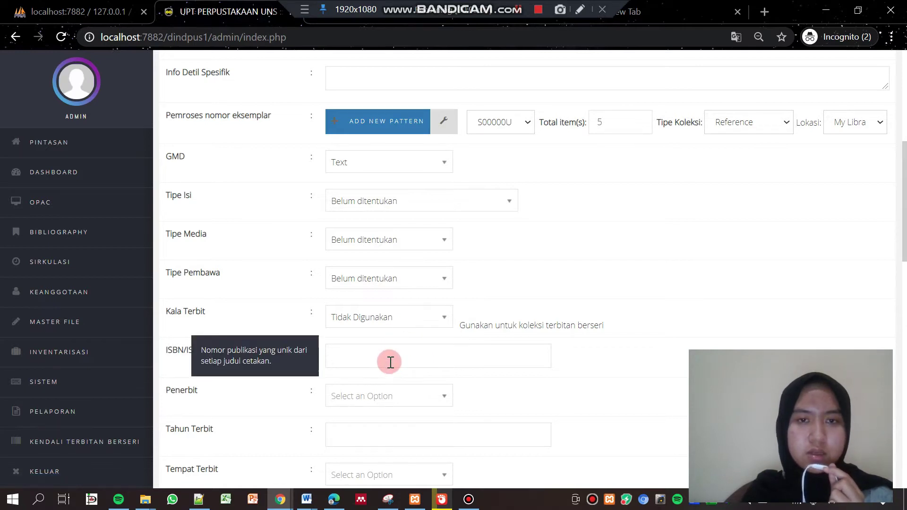
# Open Gramedia.com in a new tab and bring up the novel's book page
pyautogui.click(707, 4)
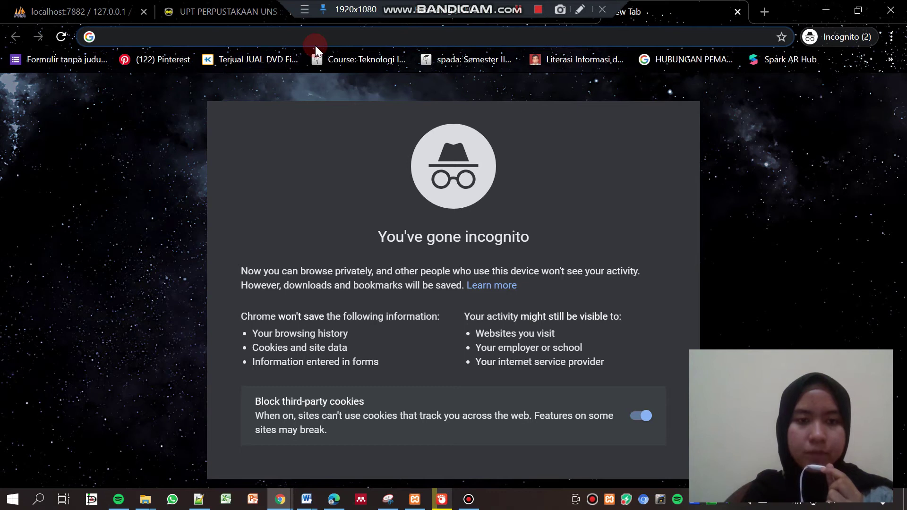
pyautogui.write('gra')
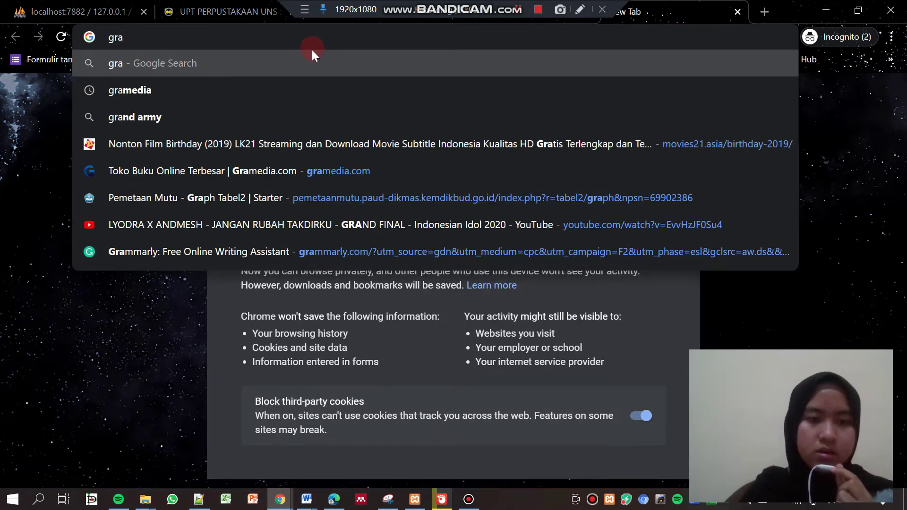
pyautogui.click(245, 167)
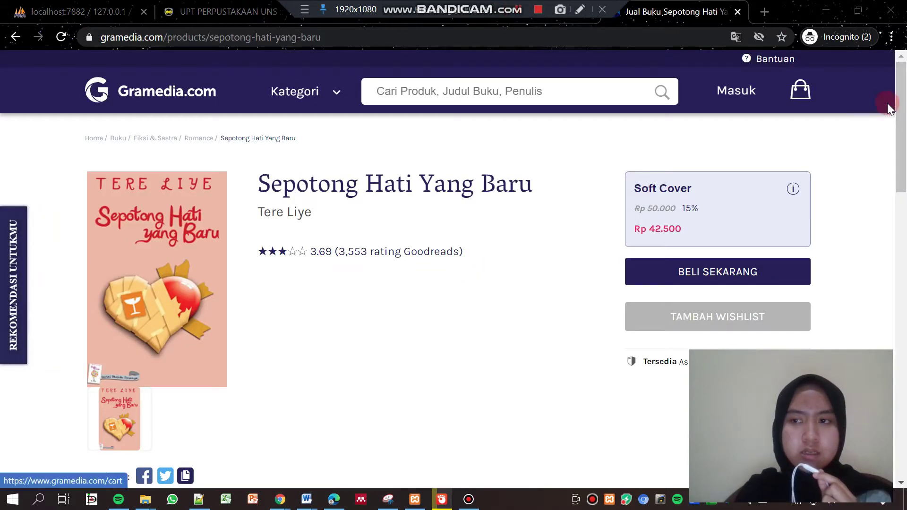
pyautogui.moveTo(904, 103); pyautogui.dragTo(904, 194)
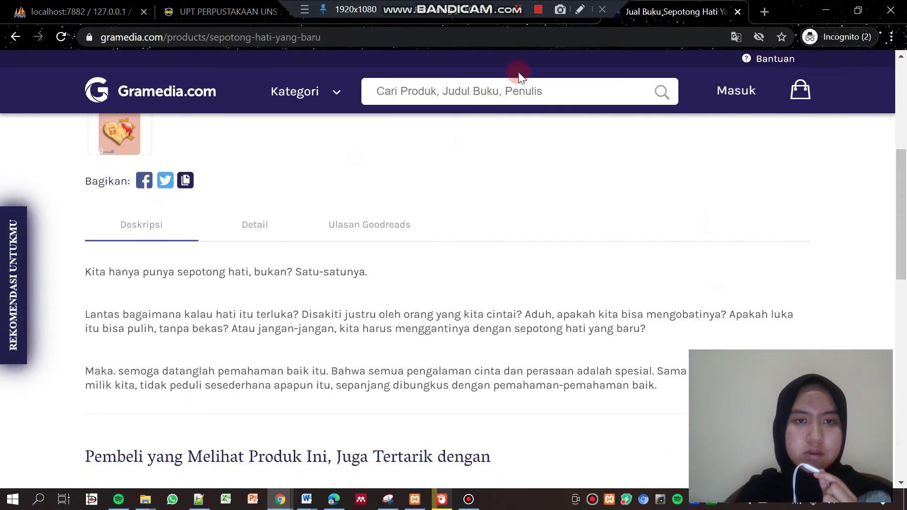
pyautogui.click(223, 11)
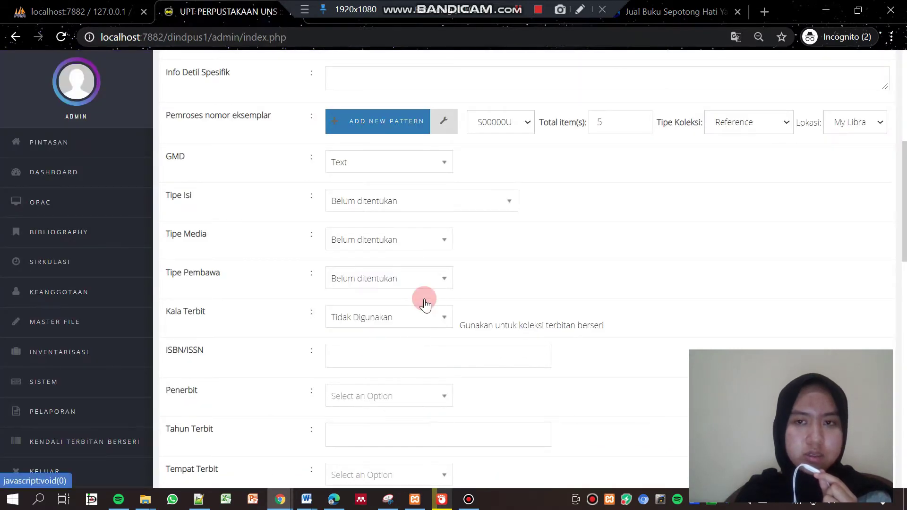
pyautogui.click(662, 12)
pyautogui.scroll(-2, 713, 162)
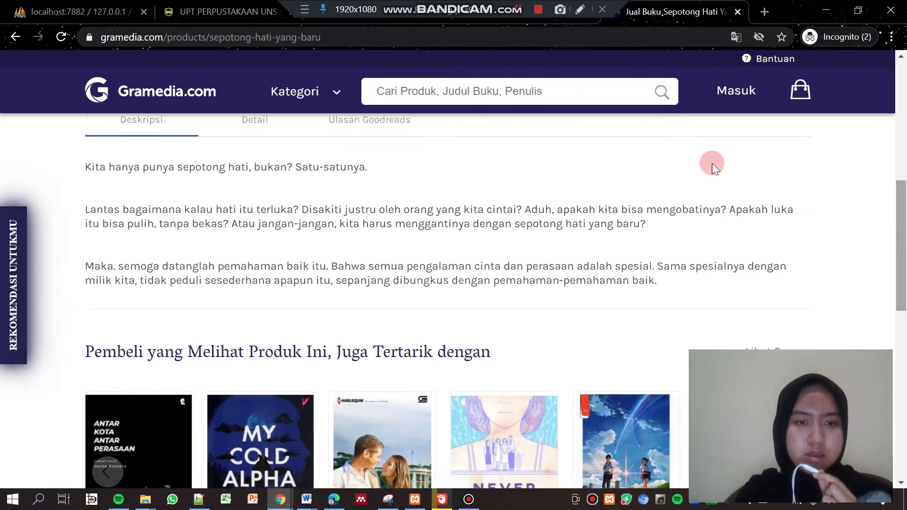
pyautogui.click(254, 121)
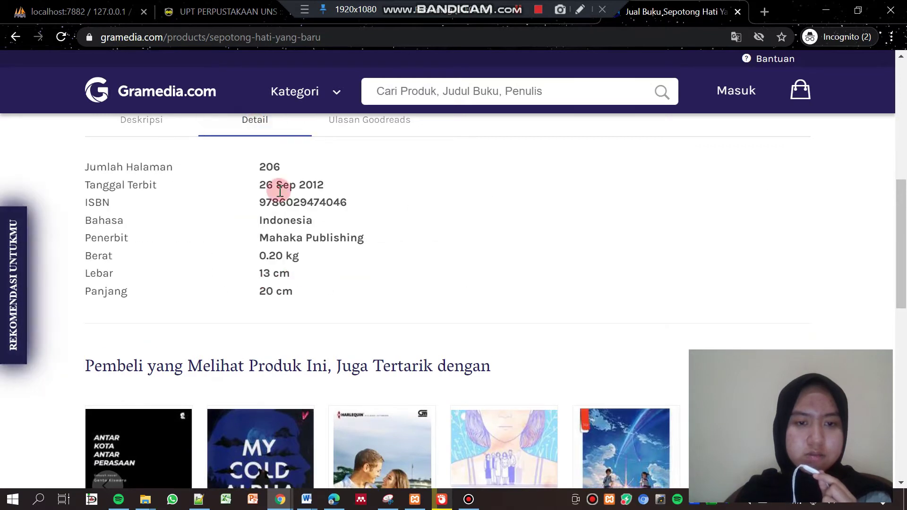
pyautogui.moveTo(259, 202)
pyautogui.mouseDown()
pyautogui.moveTo(343, 202)
pyautogui.moveTo(259, 203)
pyautogui.mouseUp()
pyautogui.rightClick(327, 203)
pyautogui.click(353, 210)
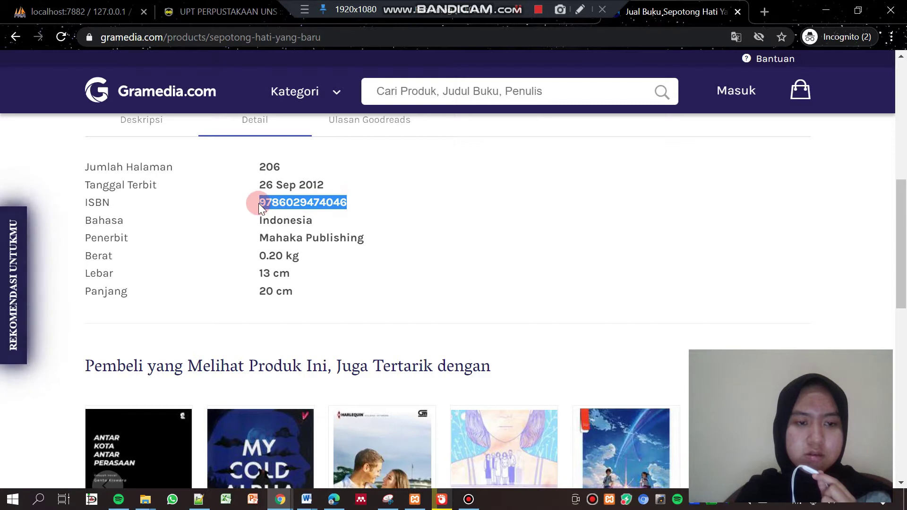
pyautogui.rightClick(294, 204)
pyautogui.click(302, 216)
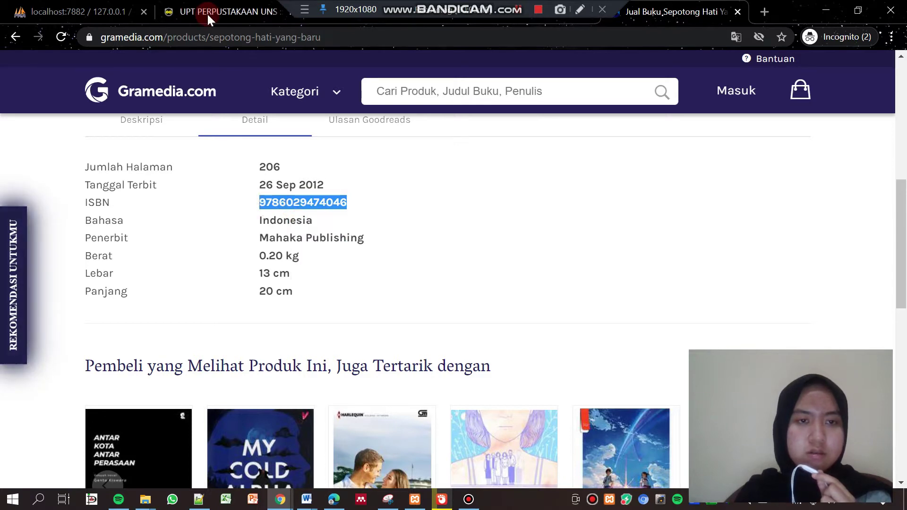
pyautogui.click(207, 12)
pyautogui.click(370, 352)
pyautogui.rightClick(370, 352)
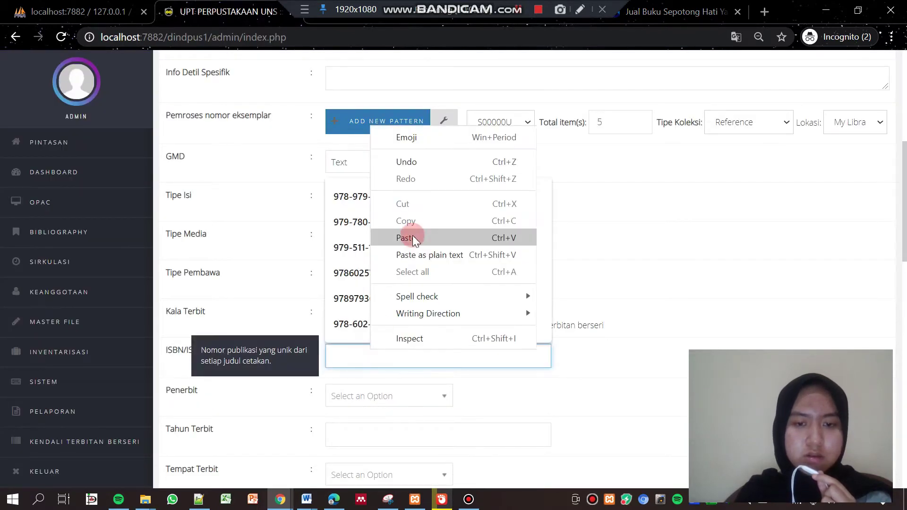
pyautogui.click(410, 234)
pyautogui.click(612, 279)
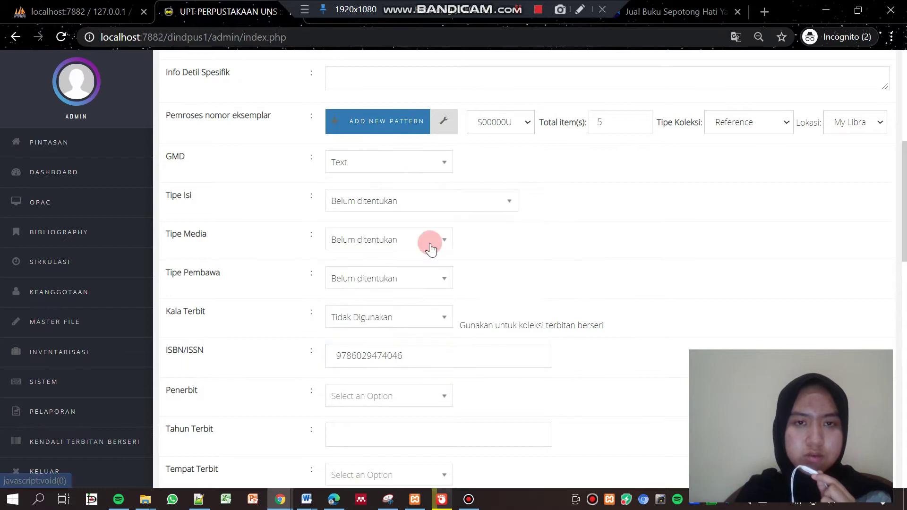
pyautogui.click(662, 10)
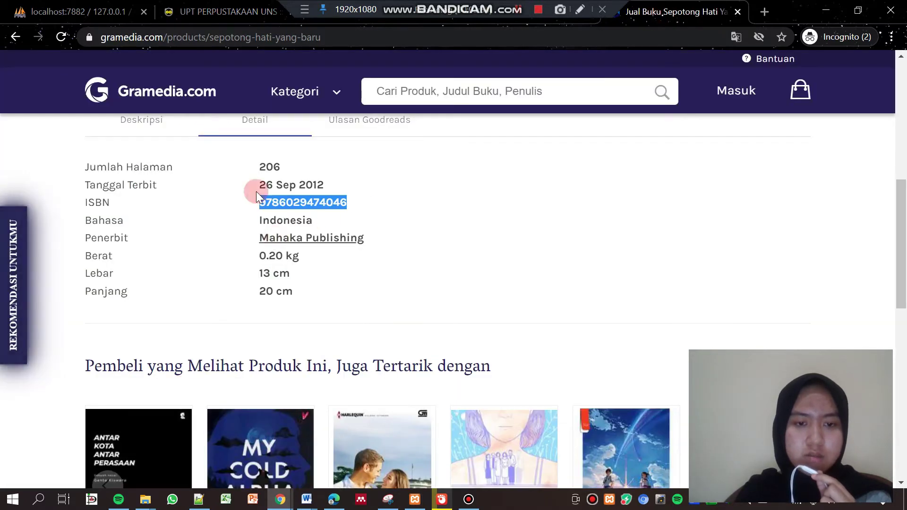
# Set the record's publisher to Mahaka Publishing
pyautogui.click(204, 12)
pyautogui.click(382, 398)
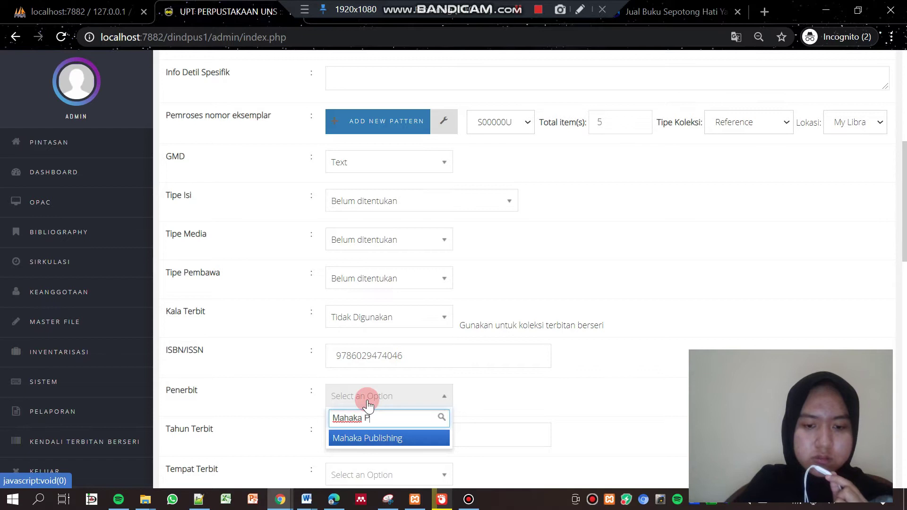
pyautogui.click(366, 437)
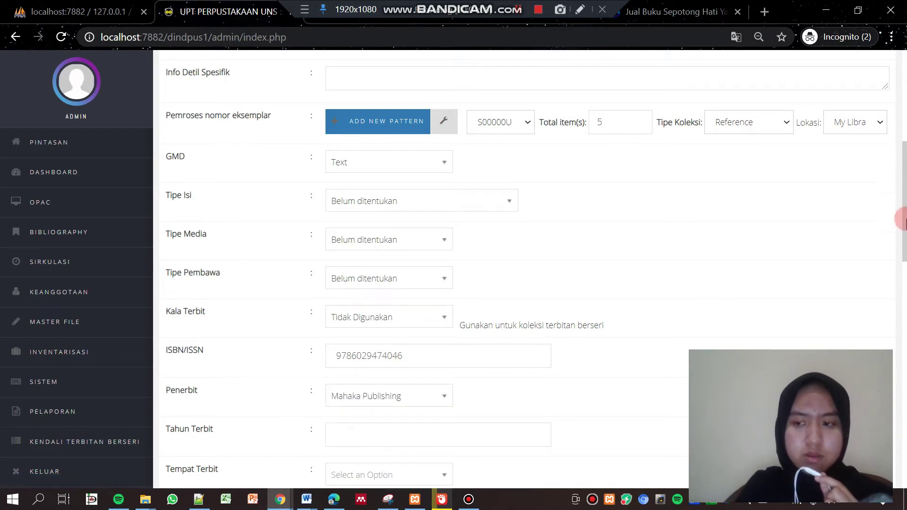
pyautogui.scroll(-2, 562, 225)
pyautogui.click(678, 10)
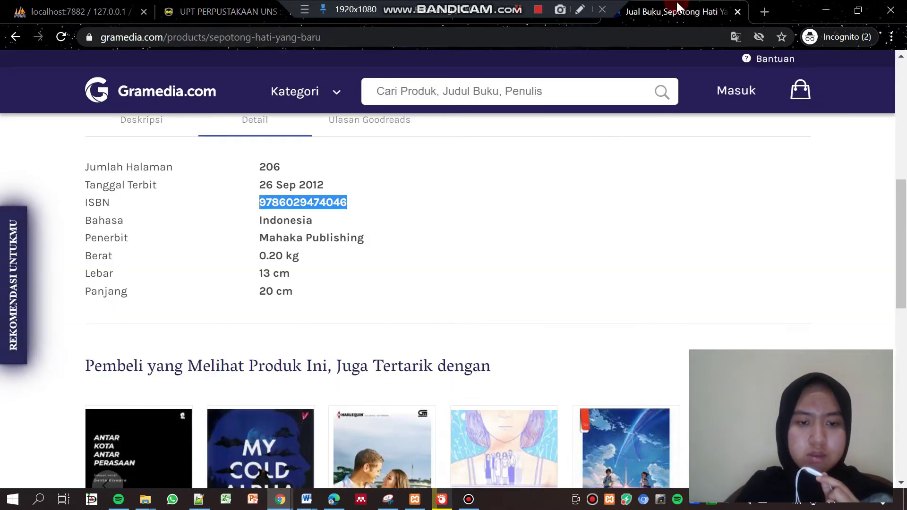
pyautogui.click(226, 11)
# Enter 2012 as the publication year and open a new browser tab
pyautogui.click(346, 288)
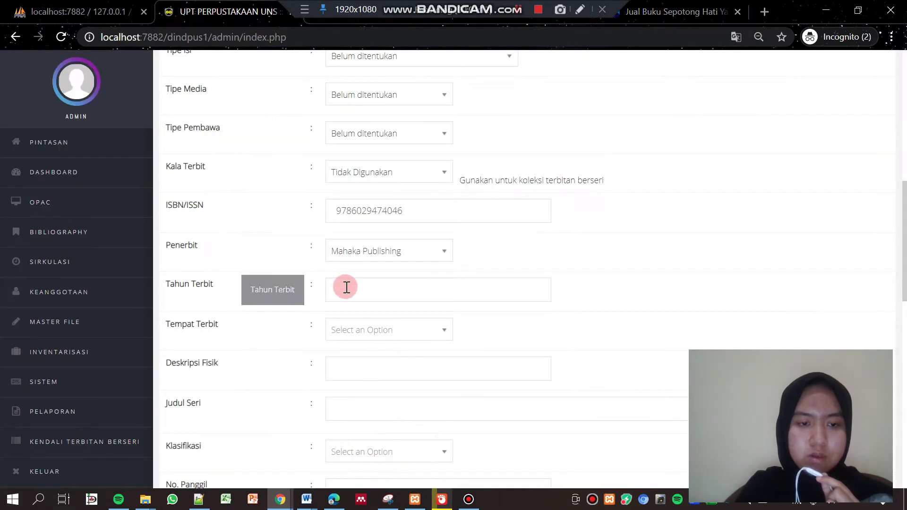
pyautogui.write('2012')
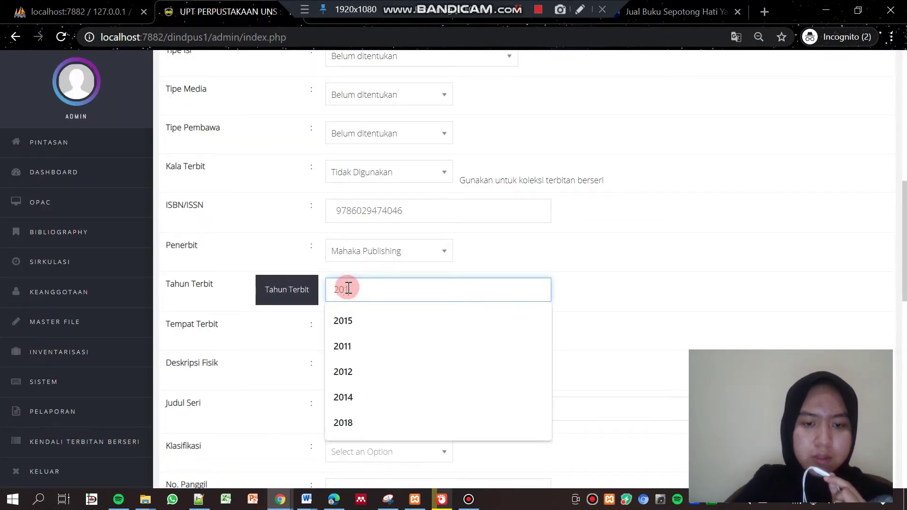
pyautogui.click(691, 6)
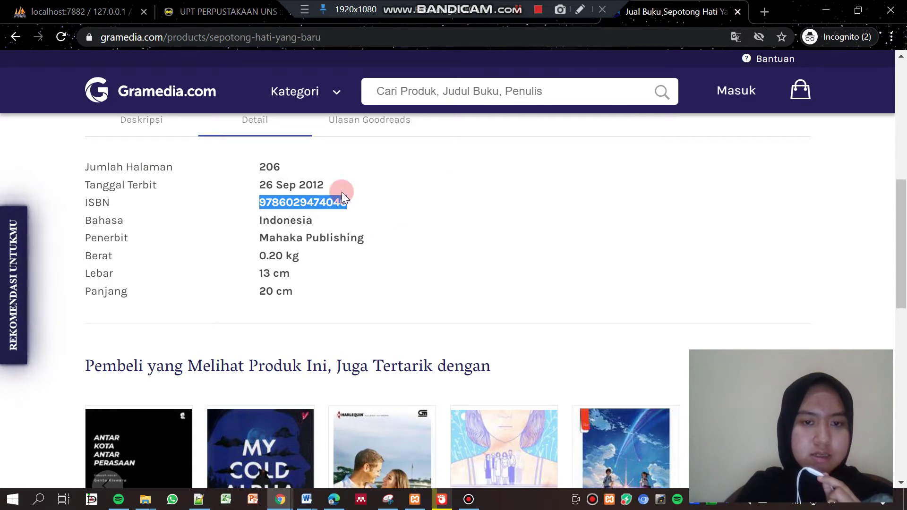
pyautogui.click(764, 11)
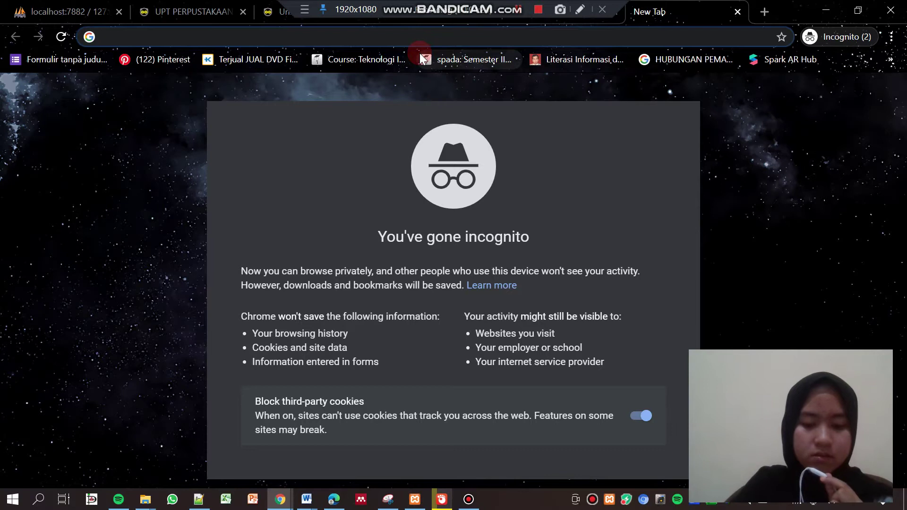
# Google 'novel sepotong hati yang baru tempat terbit' to find Jakarta as publication city
pyautogui.write('novel sep')
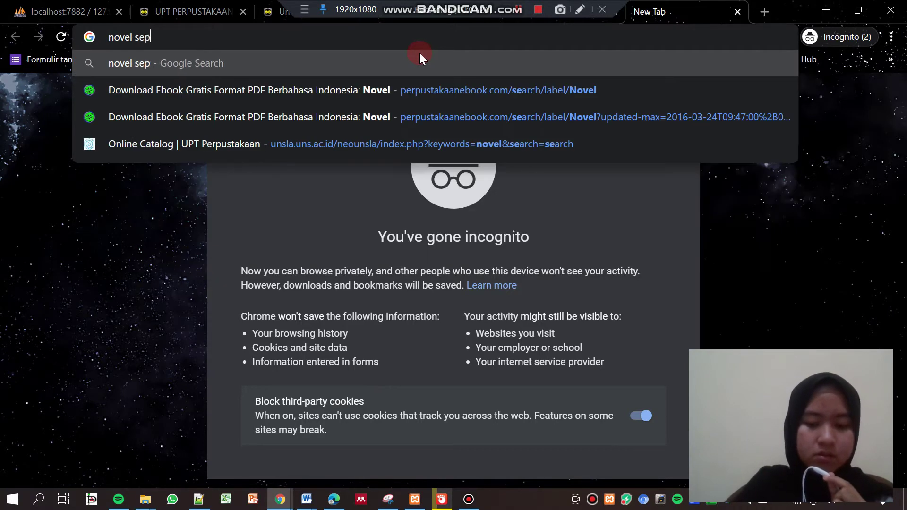
pyautogui.write('otong hat')
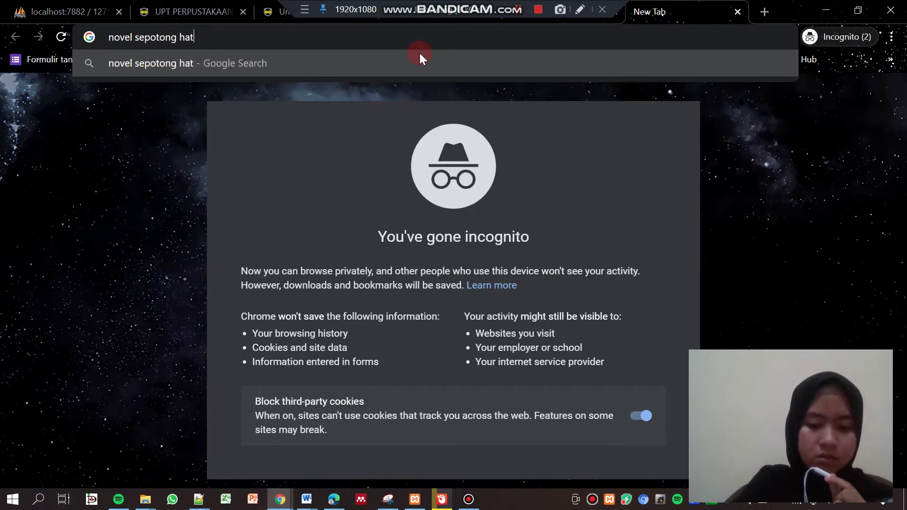
pyautogui.write('i yang baru')
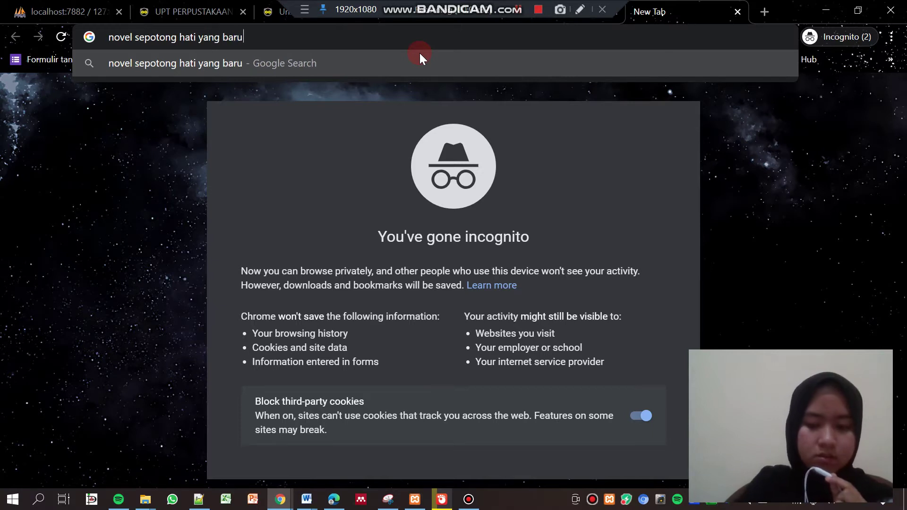
pyautogui.press('Return')
pyautogui.moveTo(901, 109); pyautogui.dragTo(904, 225)
pyautogui.scroll(8, 472, 122)
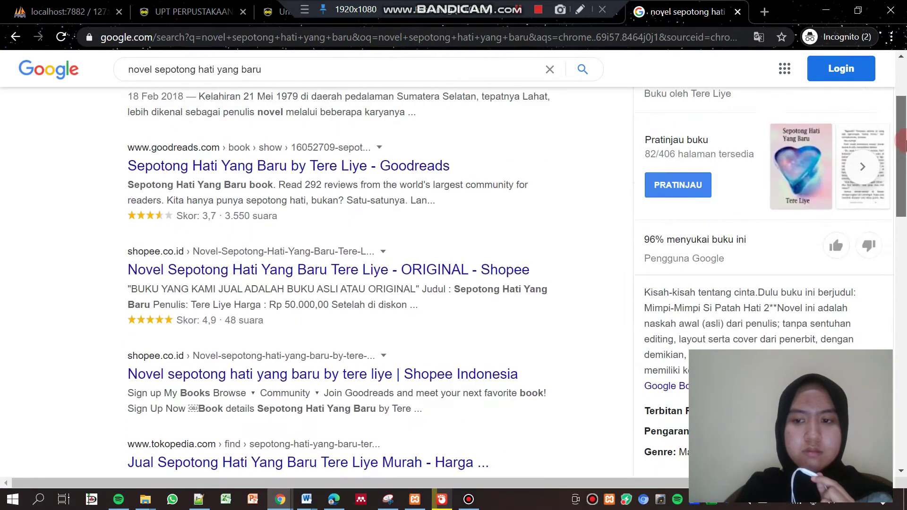
pyautogui.click(338, 59)
pyautogui.write('te')
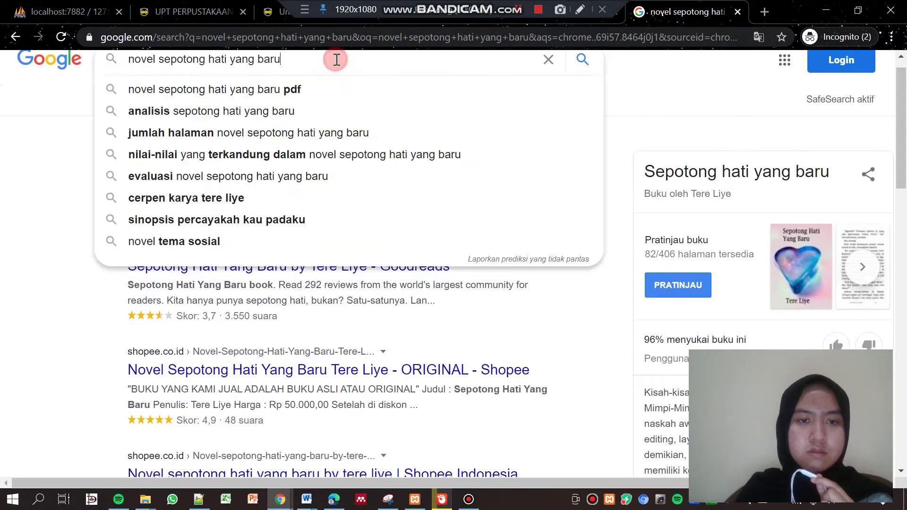
pyautogui.write('mp')
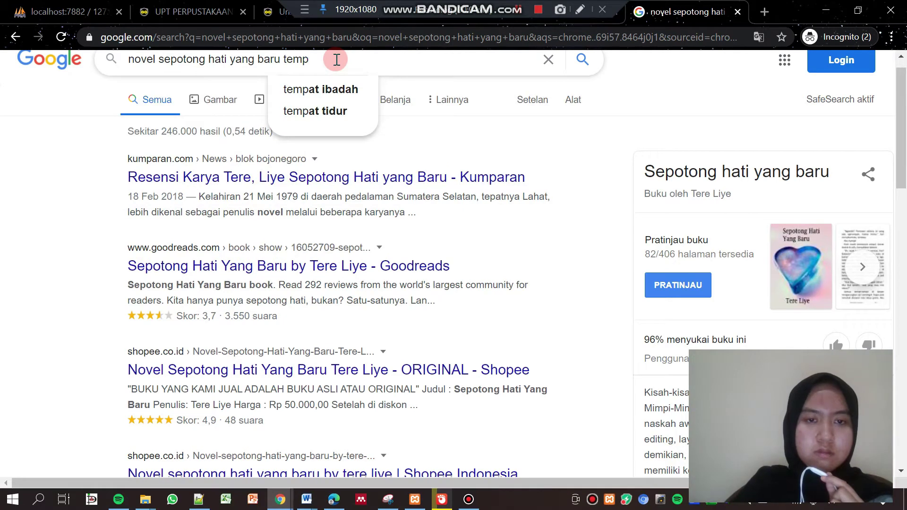
pyautogui.write('at ter')
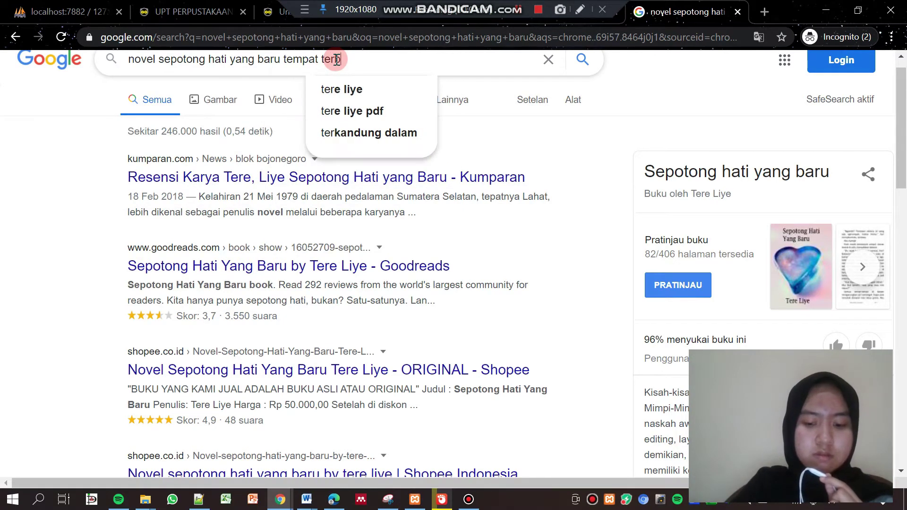
pyautogui.write('bit')
pyautogui.press('Return')
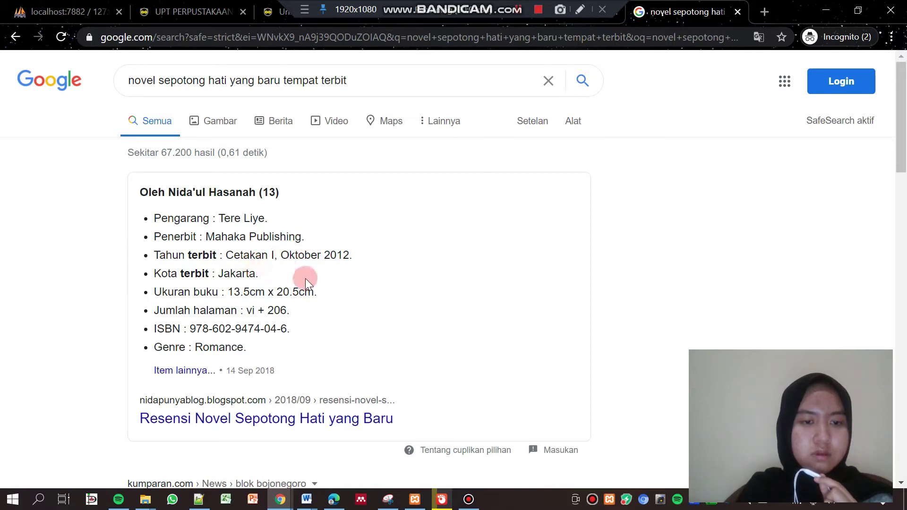
# Back in SLiMS, search the Tempat Terbit list for 'jakart'
pyautogui.click(206, 5)
pyautogui.click(344, 293)
pyautogui.click(367, 333)
pyautogui.write('jakart')
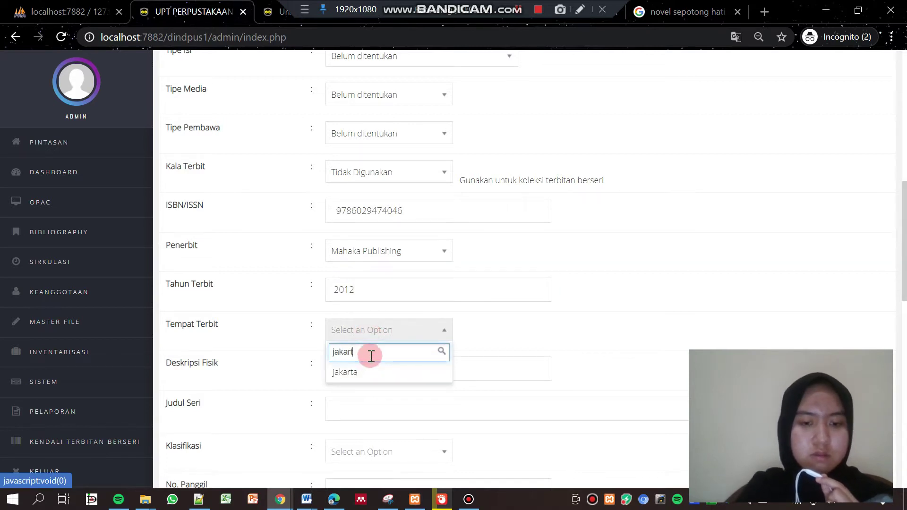
# Set place of publication to Jakarta and paste size 13.5cm x 20.5cm into Deskripsi Fisik
pyautogui.click(364, 373)
pyautogui.click(377, 375)
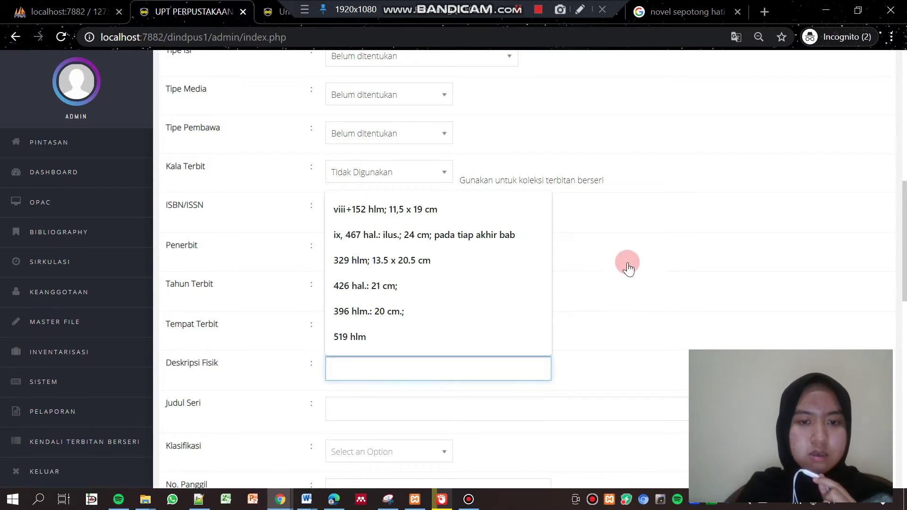
pyautogui.click(671, 14)
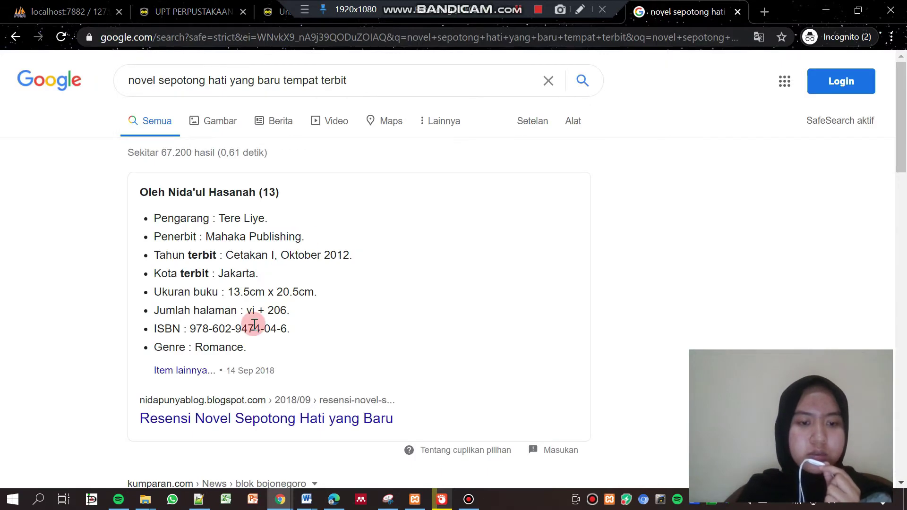
pyautogui.moveTo(228, 291); pyautogui.dragTo(315, 296)
pyautogui.hotkey('ctrl', 'c')
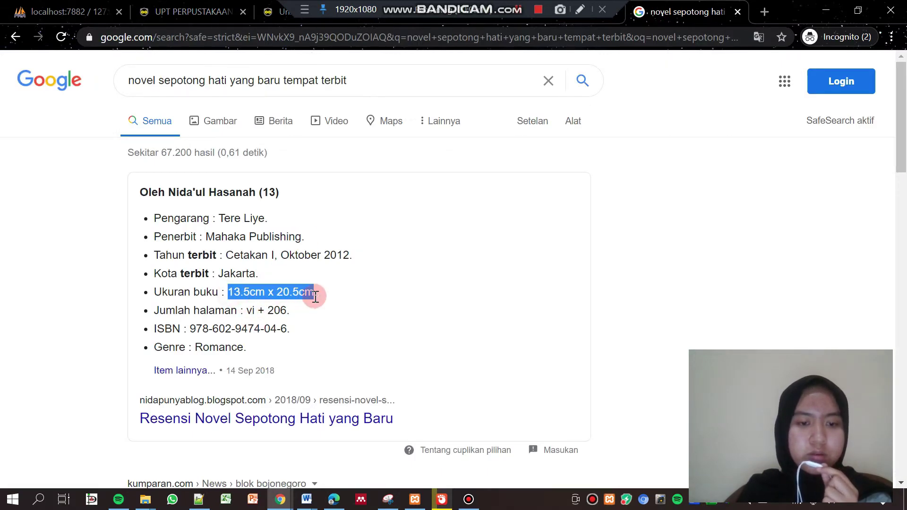
pyautogui.rightClick(304, 296)
pyautogui.click(317, 302)
pyautogui.click(194, 11)
pyautogui.click(378, 357)
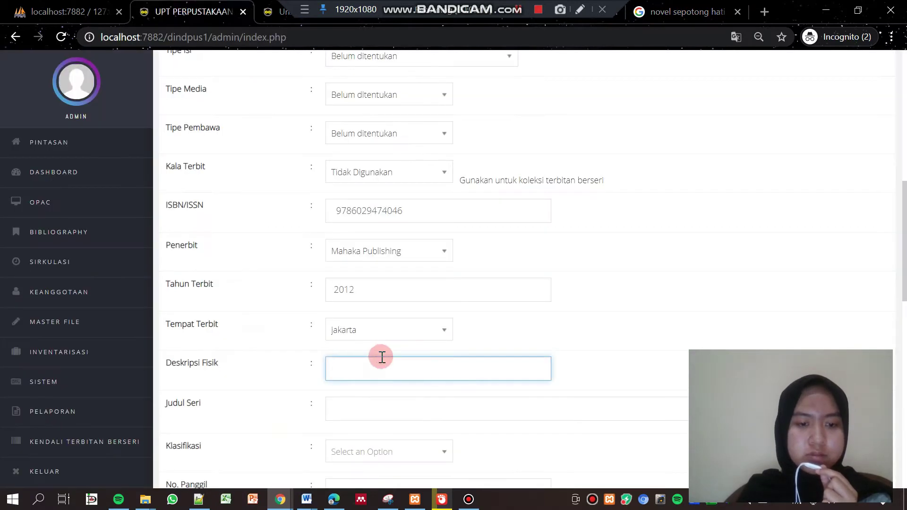
pyautogui.rightClick(381, 357)
pyautogui.click(424, 244)
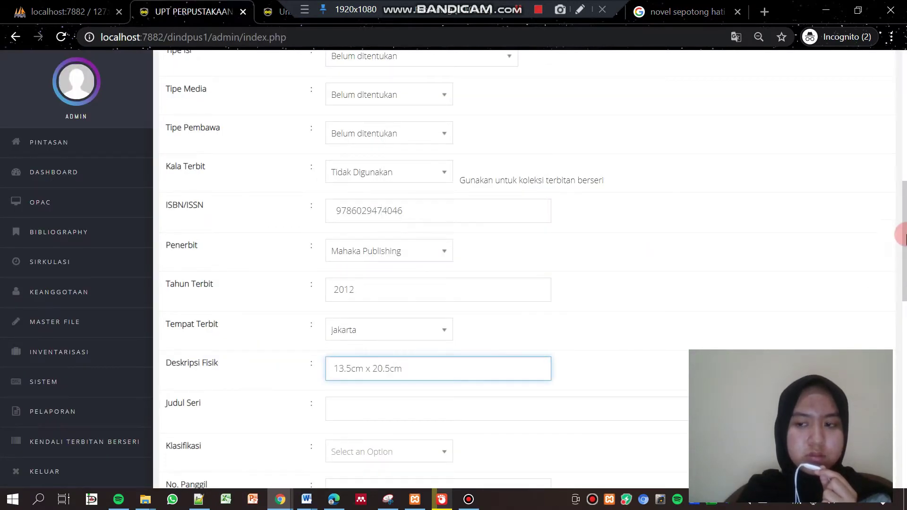
pyautogui.scroll(-6, 555, 179)
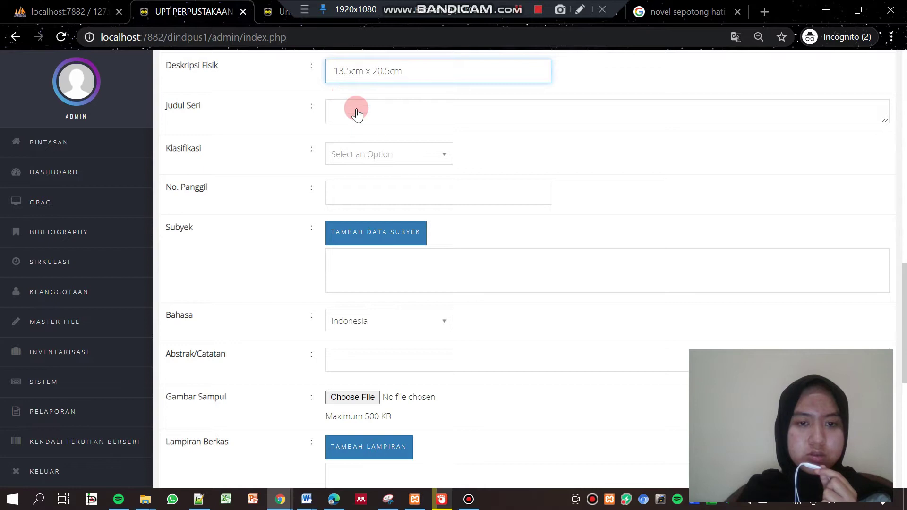
# Add new classification 813 and complete the call number as 813 TER S
pyautogui.click(373, 154)
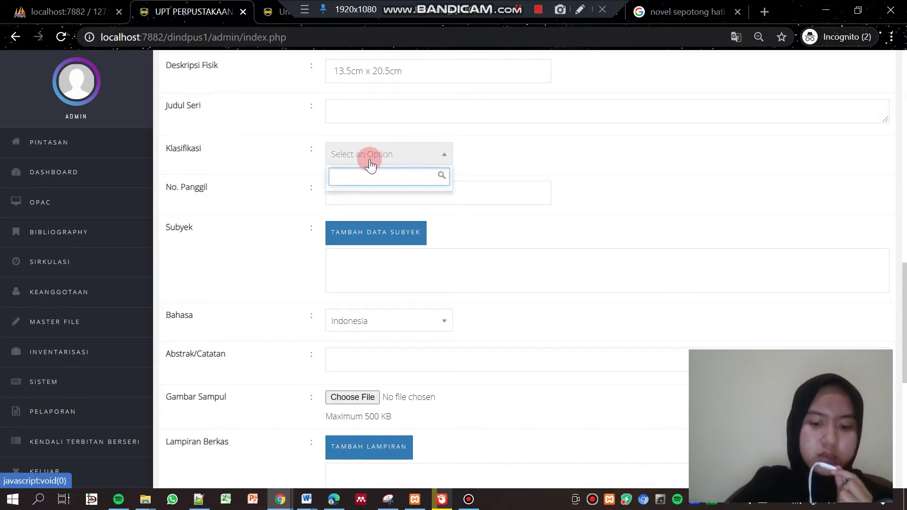
pyautogui.write('813')
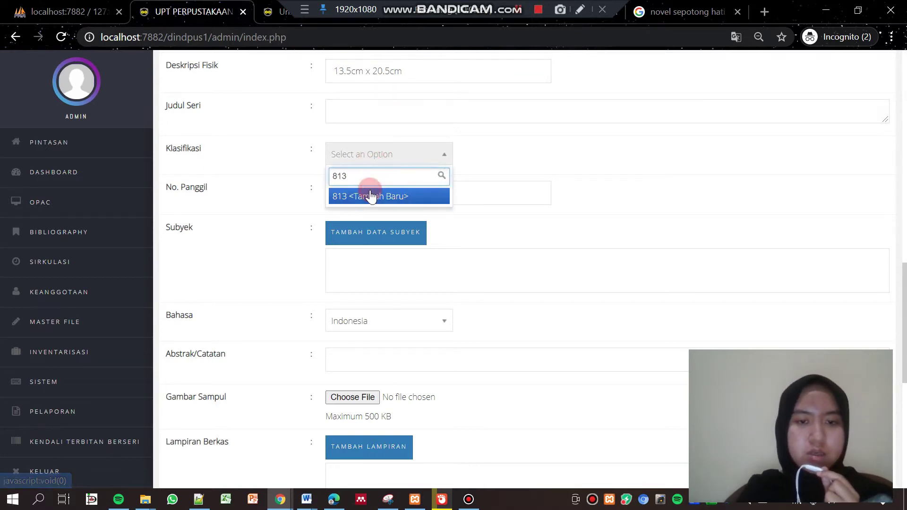
pyautogui.click(371, 194)
pyautogui.click(367, 190)
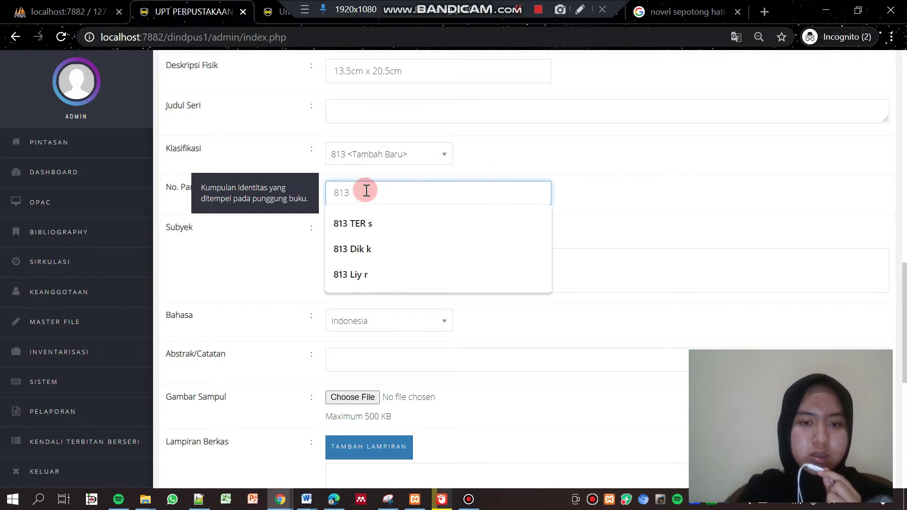
pyautogui.write('TER S')
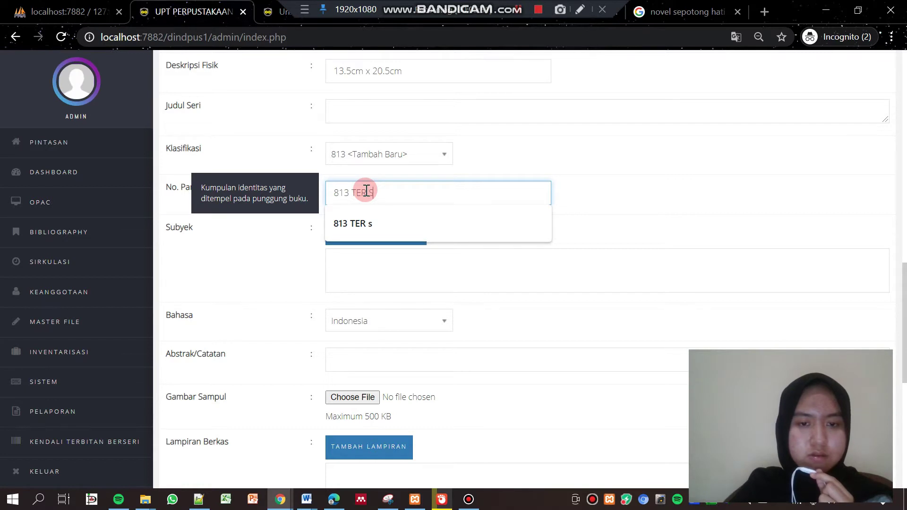
pyautogui.click(608, 209)
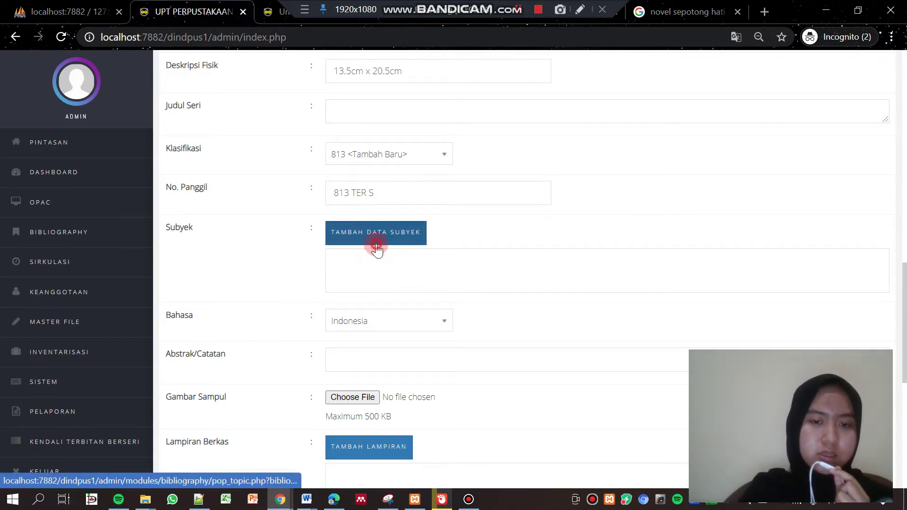
# Insert Novel as the record's primary topic subject
pyautogui.click(377, 240)
pyautogui.click(337, 198)
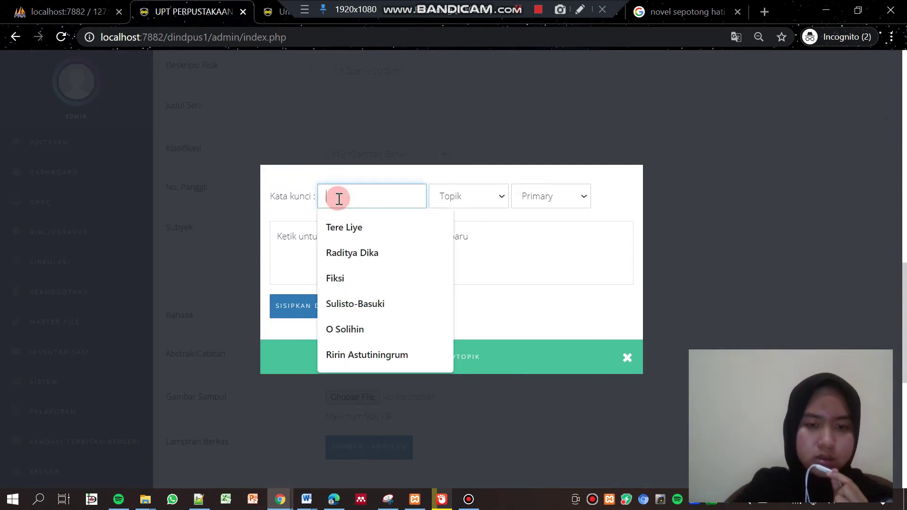
pyautogui.write('nov')
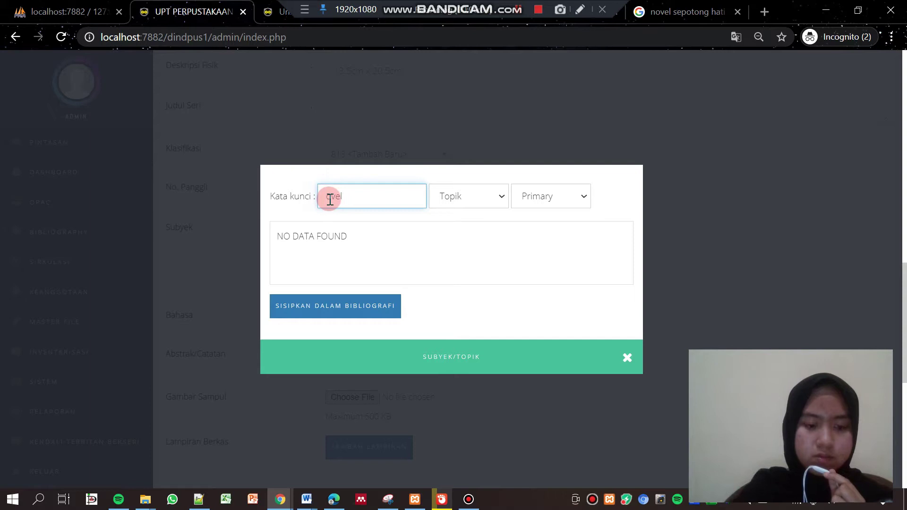
pyautogui.click(334, 307)
pyautogui.click(579, 118)
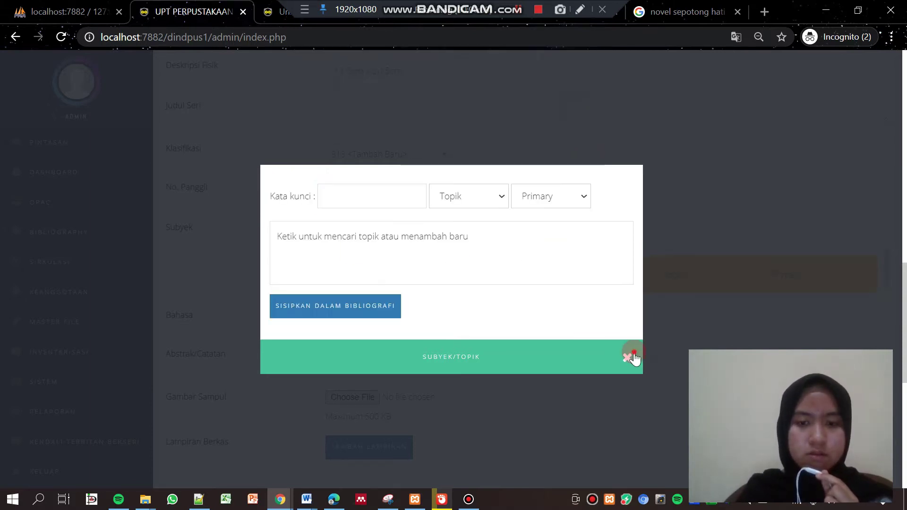
pyautogui.click(627, 357)
pyautogui.scroll(-3, 891, 263)
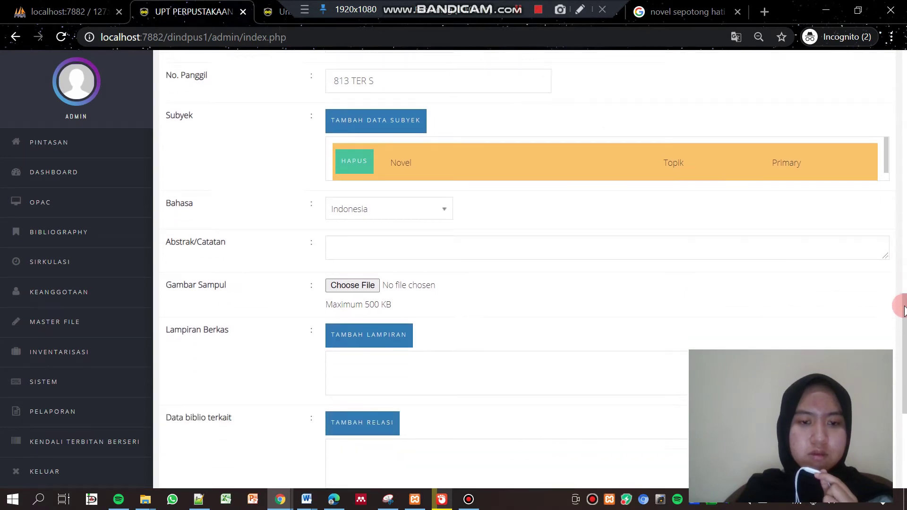
# Copy the Gramedia Deskripsi text into the Abstrak/Catatan field
pyautogui.click(397, 242)
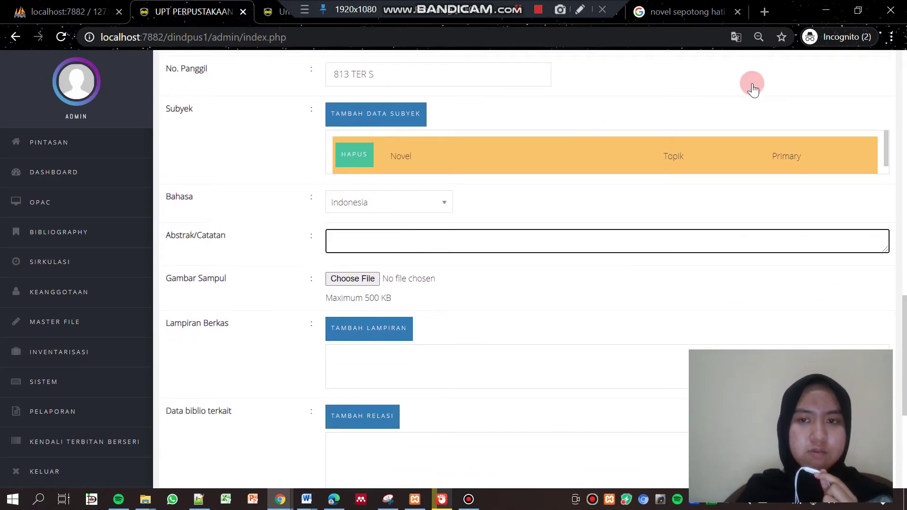
pyautogui.click(593, 19)
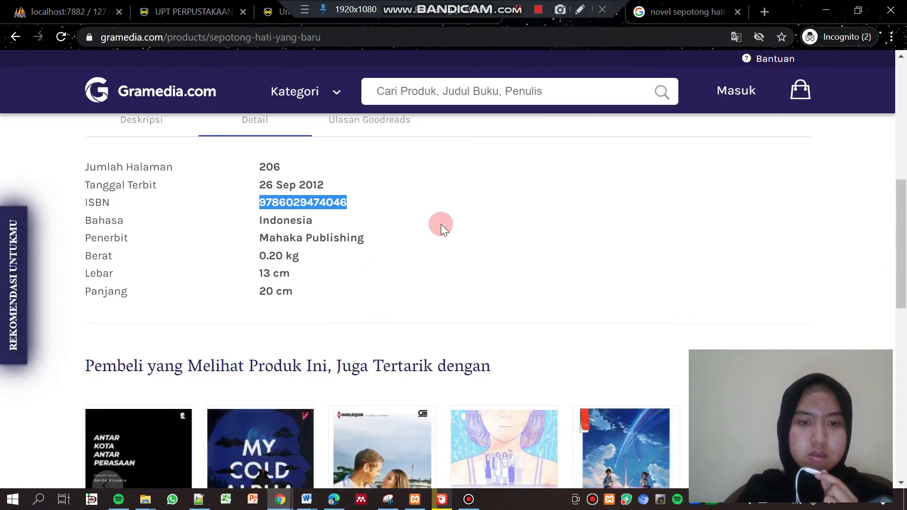
pyautogui.click(143, 122)
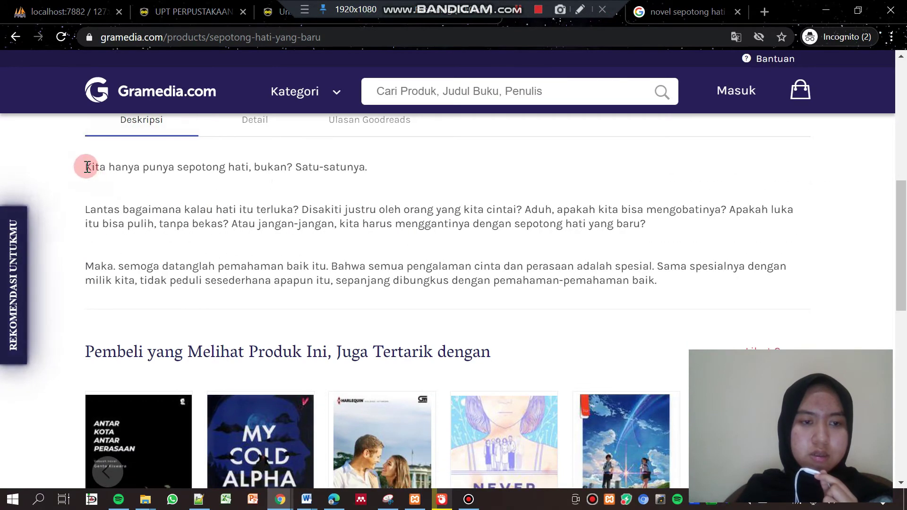
pyautogui.moveTo(85, 166); pyautogui.dragTo(735, 306)
pyautogui.rightClick(557, 248)
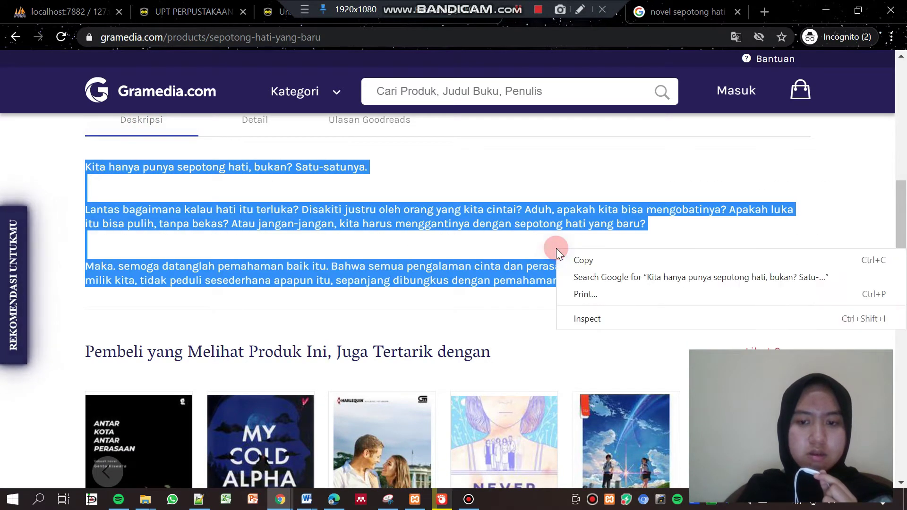
pyautogui.click(579, 259)
pyautogui.click(180, 10)
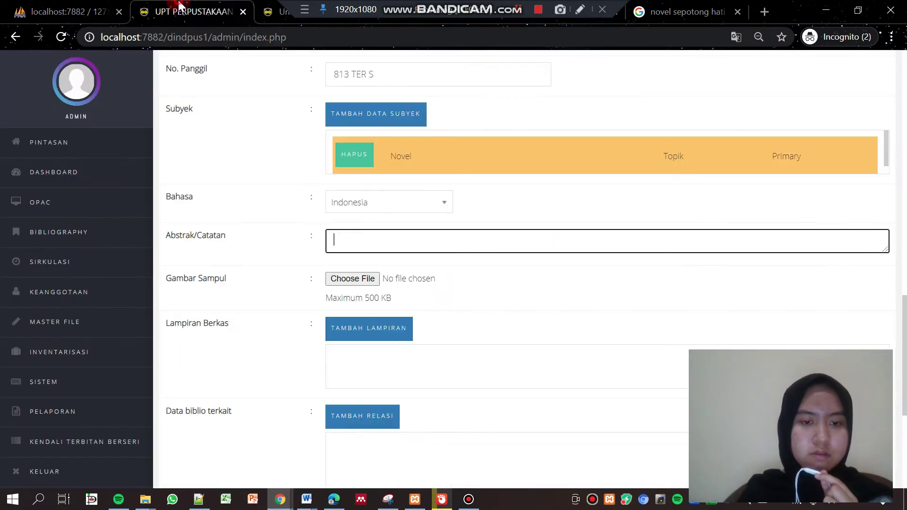
pyautogui.rightClick(361, 234)
pyautogui.click(399, 346)
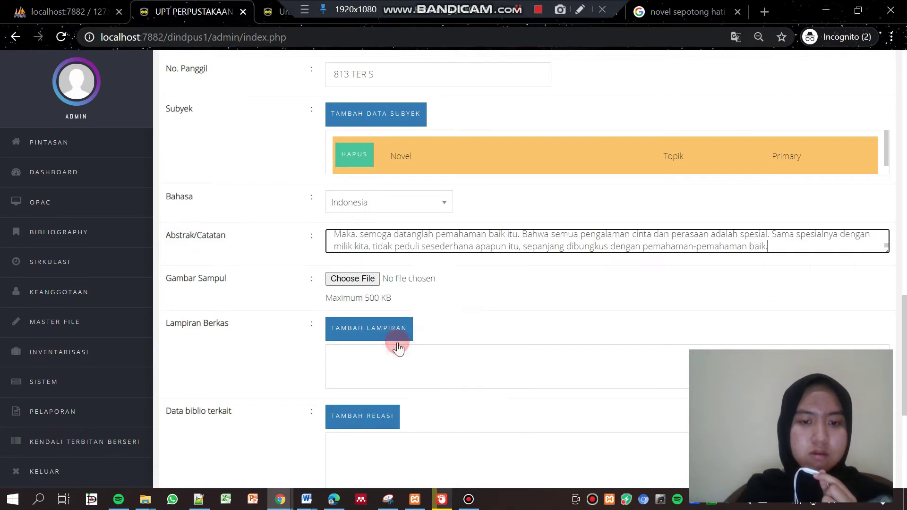
# Attach sepotong.jpg as the record's cover image
pyautogui.click(353, 279)
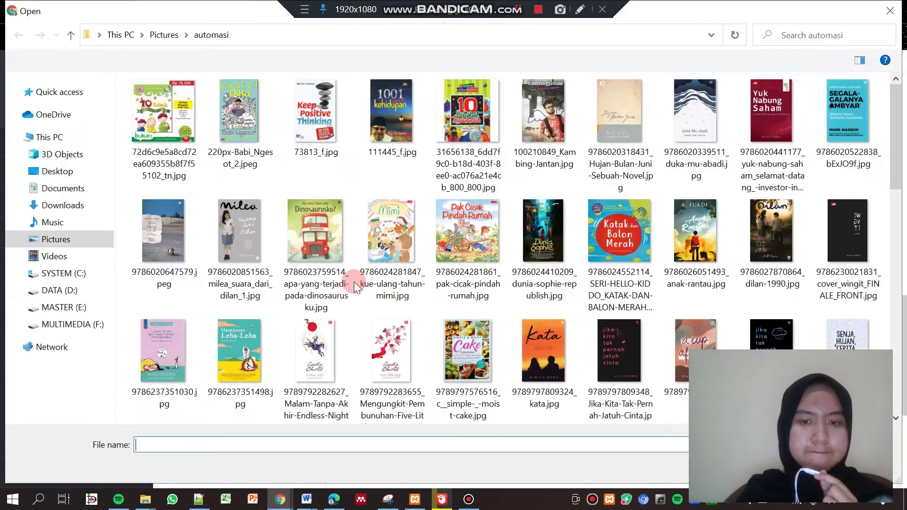
pyautogui.click(896, 144)
pyautogui.moveTo(899, 148); pyautogui.dragTo(897, 350)
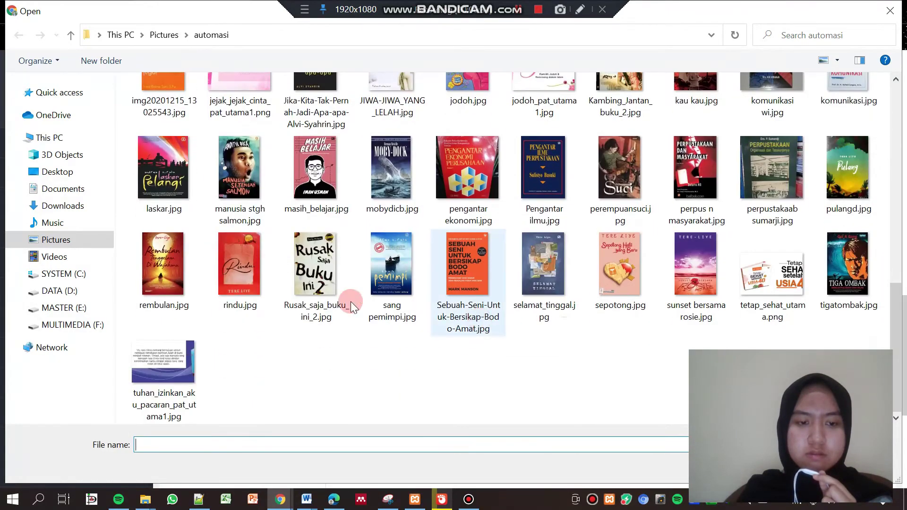
pyautogui.doubleClick(637, 266)
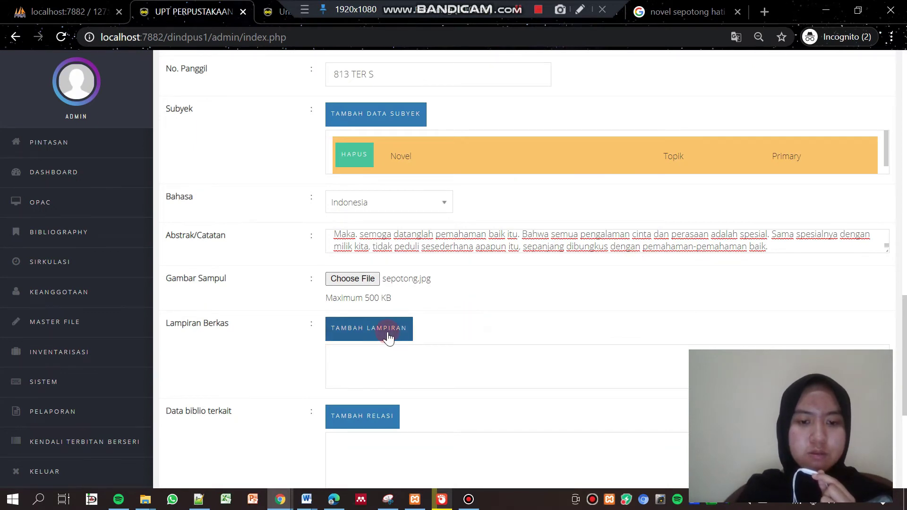
pyautogui.click(387, 332)
# Edit the attachment title and look over the repository directory choices
pyautogui.click(461, 238)
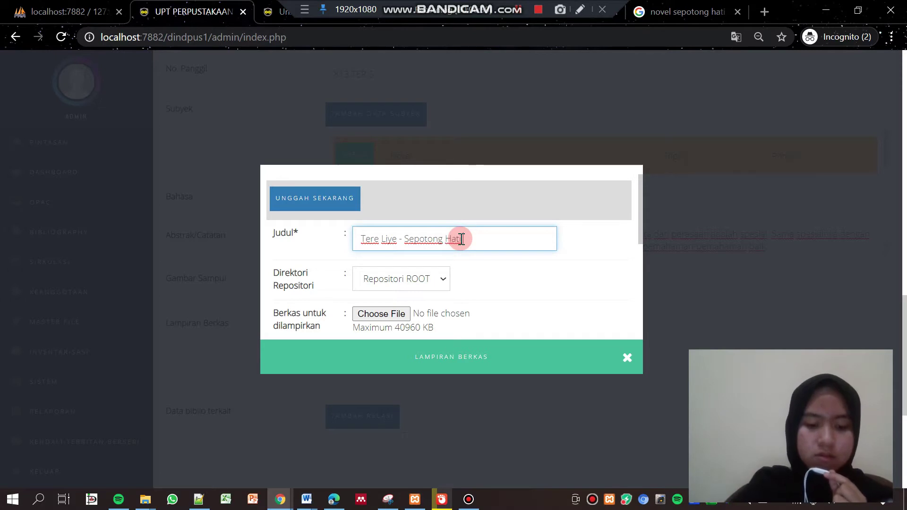
pyautogui.press('Tab')
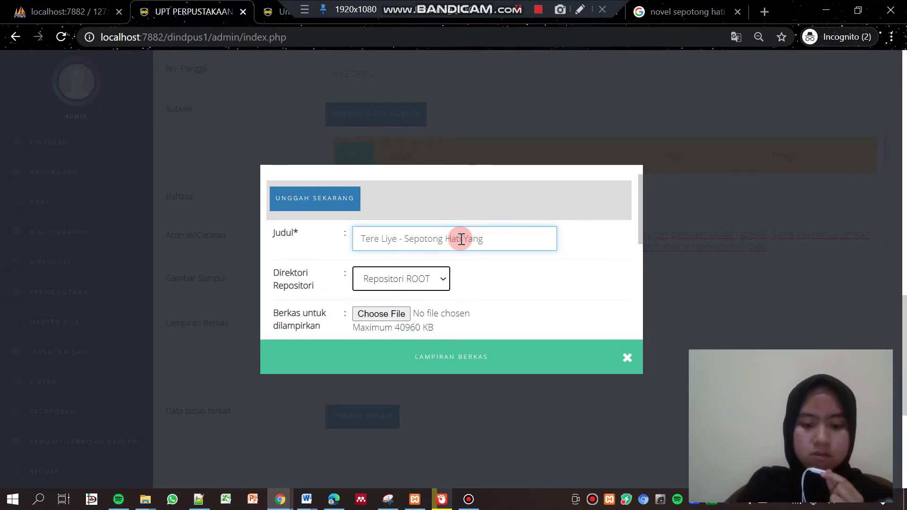
pyautogui.click(491, 234)
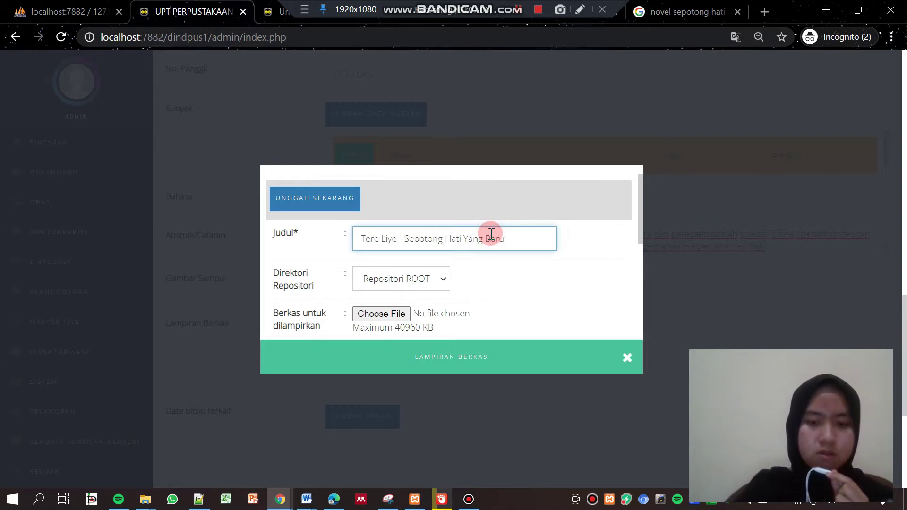
pyautogui.click(409, 285)
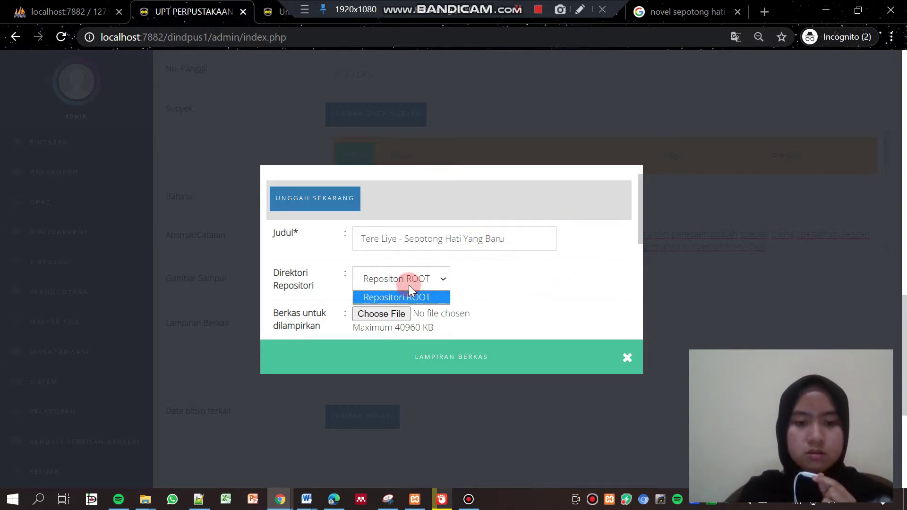
pyautogui.click(502, 281)
# Upload the Sepotong Hati Yang Baru PDF from Downloads with UNGGAH SEKARANG and confirm
pyautogui.doubleClick(401, 316)
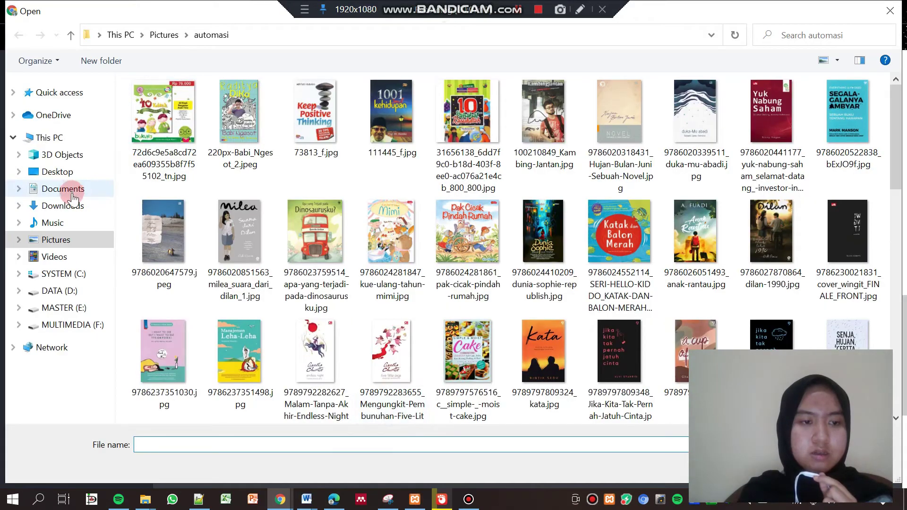
pyautogui.click(66, 205)
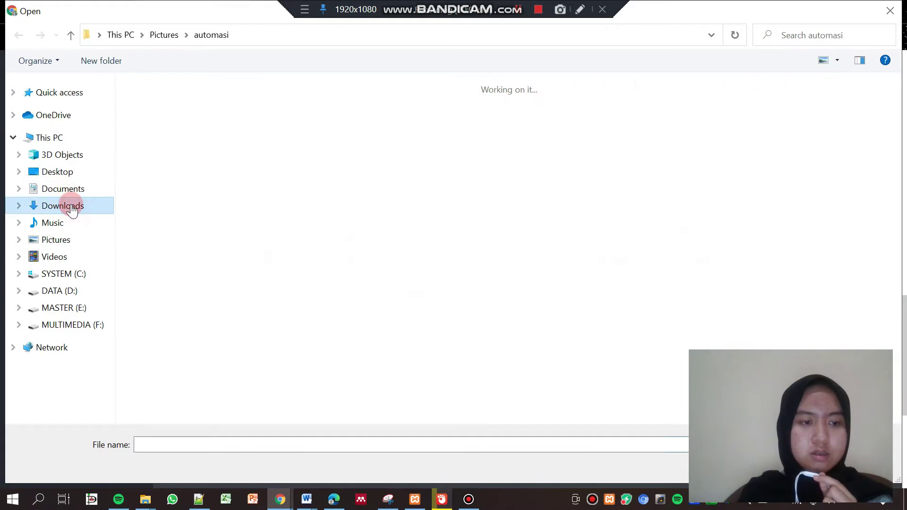
pyautogui.doubleClick(310, 157)
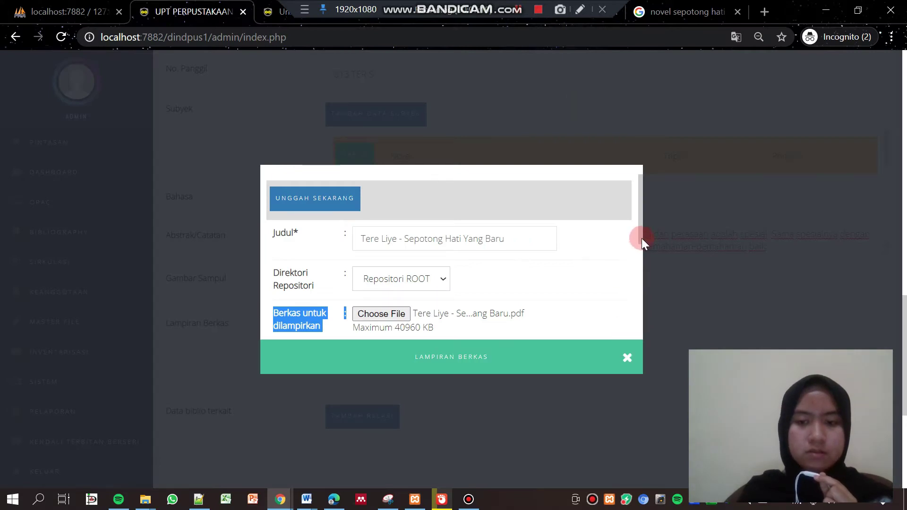
pyautogui.moveTo(640, 238); pyautogui.dragTo(637, 312)
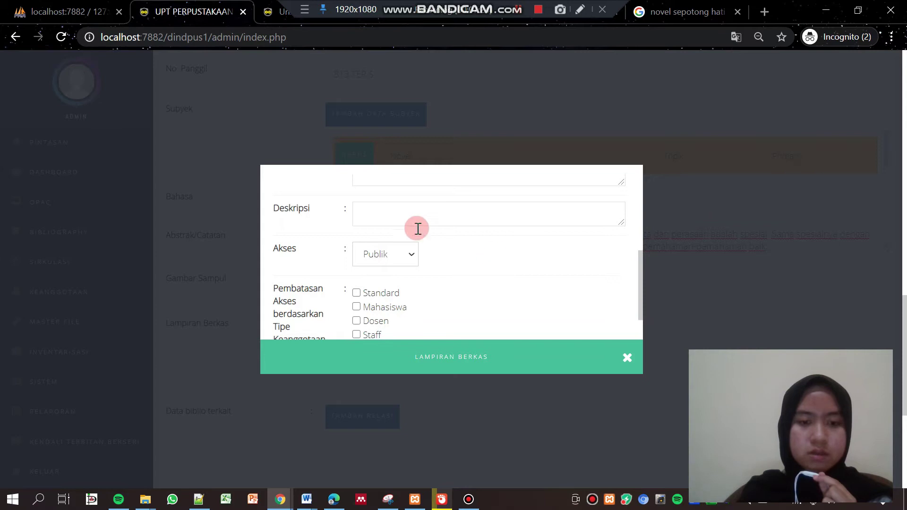
pyautogui.click(406, 212)
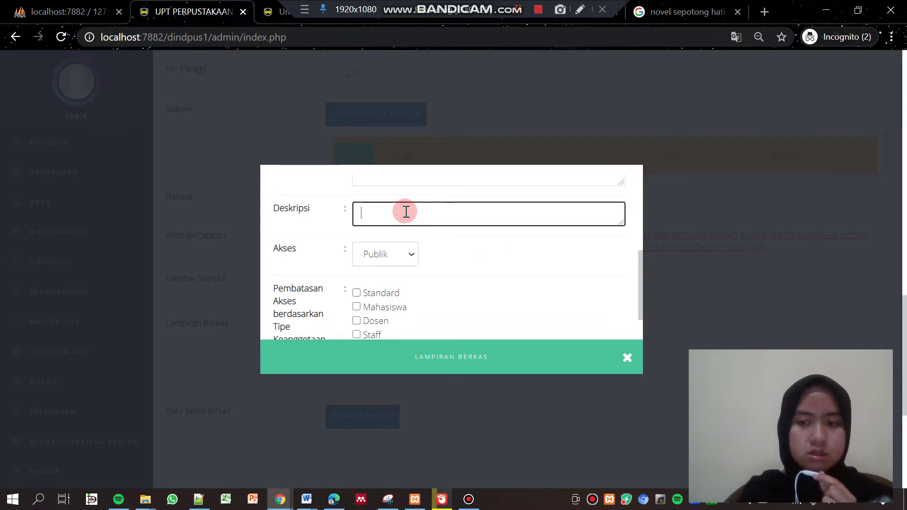
pyautogui.rightClick(405, 211)
pyautogui.click(381, 213)
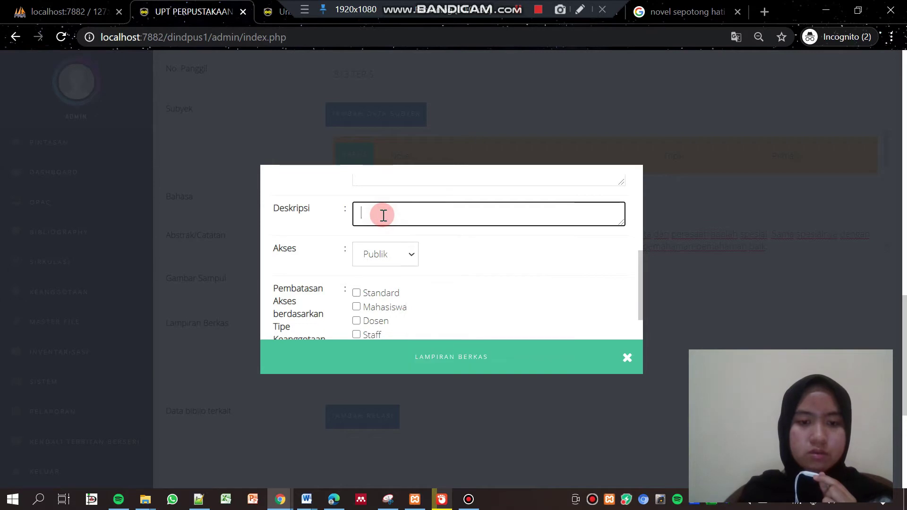
pyautogui.scroll(-2, 642, 265)
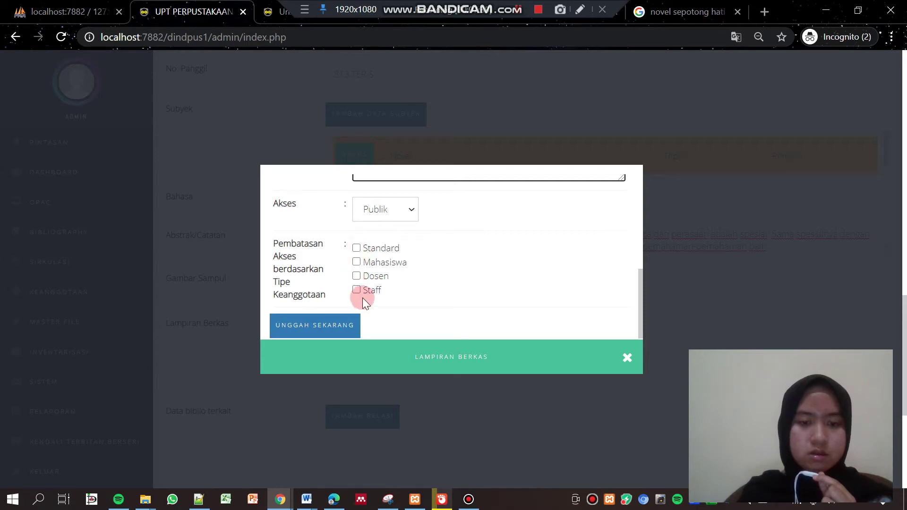
pyautogui.click(337, 324)
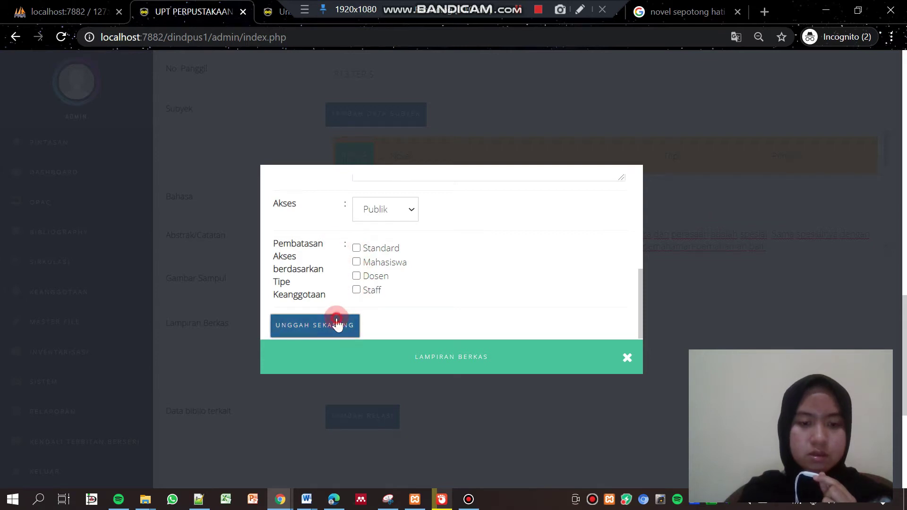
pyautogui.click(578, 118)
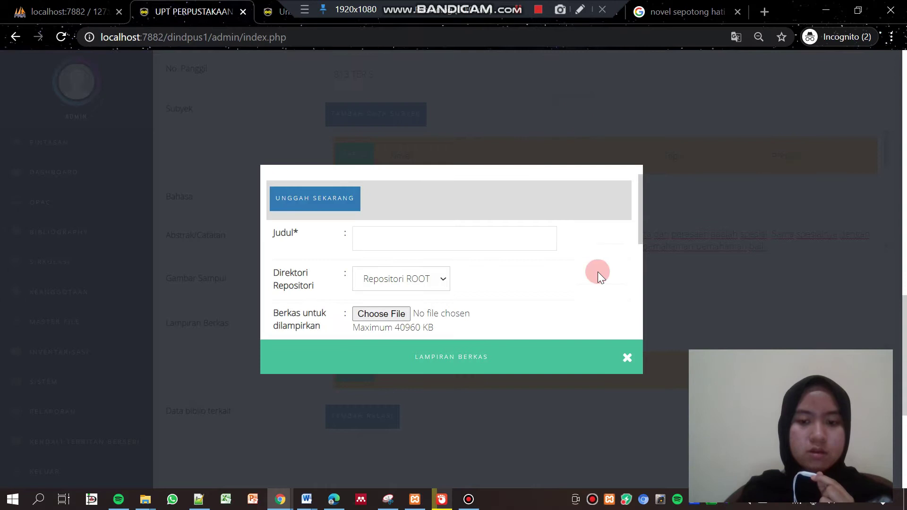
# Close the attachment form, save the record with SIMPAN, and confirm both alerts
pyautogui.click(623, 358)
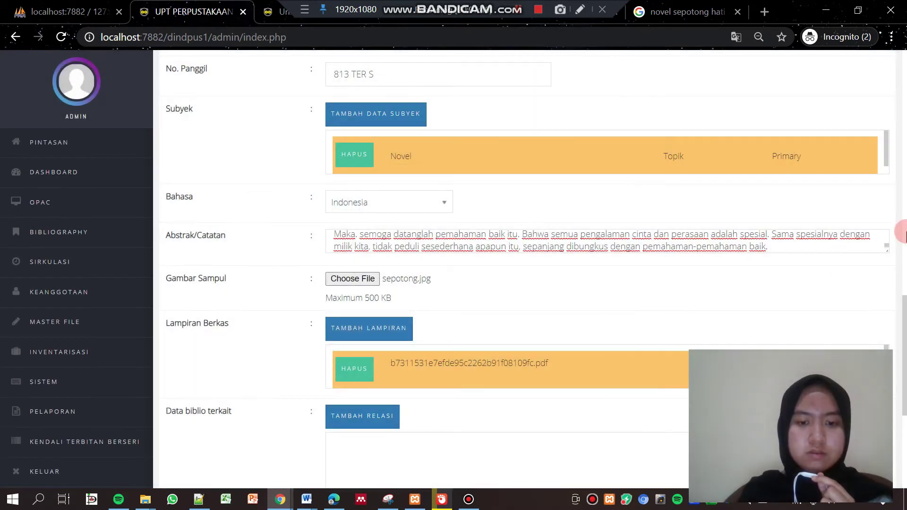
pyautogui.scroll(9, 900, 227)
pyautogui.moveTo(900, 235); pyautogui.dragTo(900, 397)
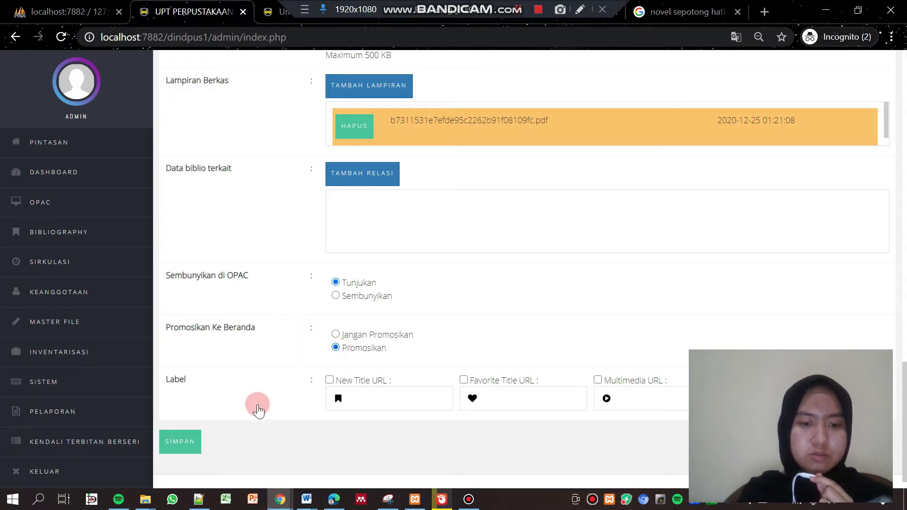
pyautogui.click(180, 442)
pyautogui.click(578, 116)
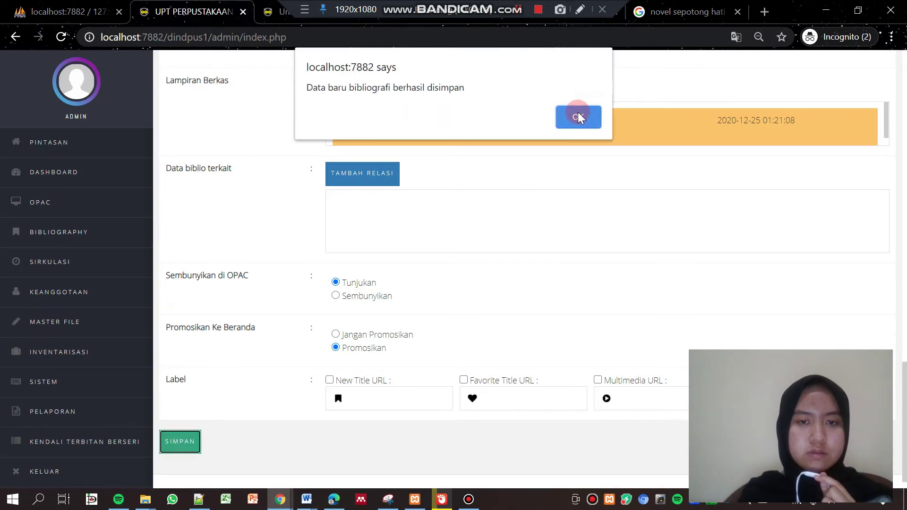
pyautogui.click(578, 117)
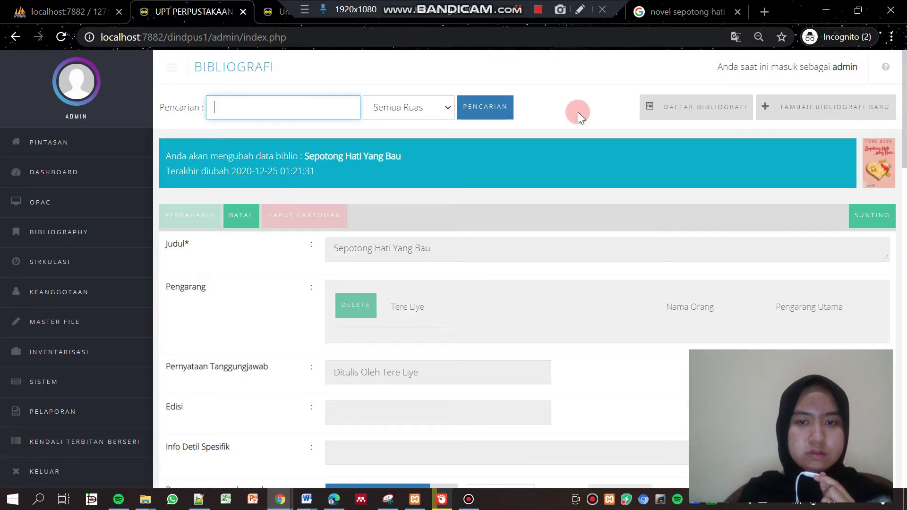
# Enter and save new records for Andrea Hirata's Laskar Pelangi and Sang Pemimpi
pyautogui.click(518, 12)
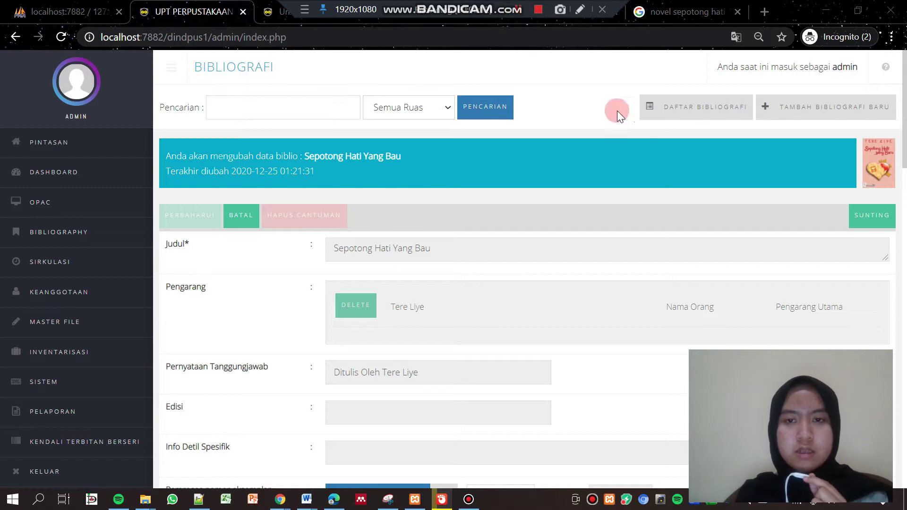
pyautogui.click(835, 113)
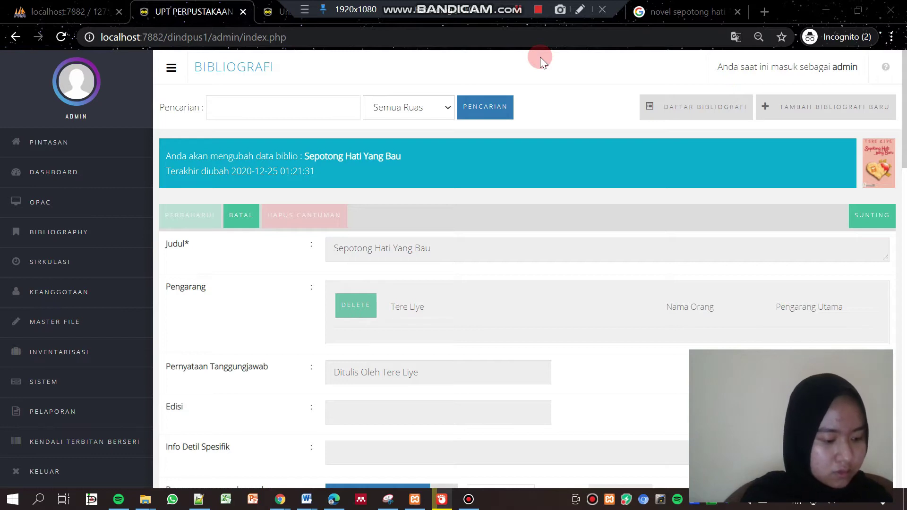
pyautogui.click(806, 114)
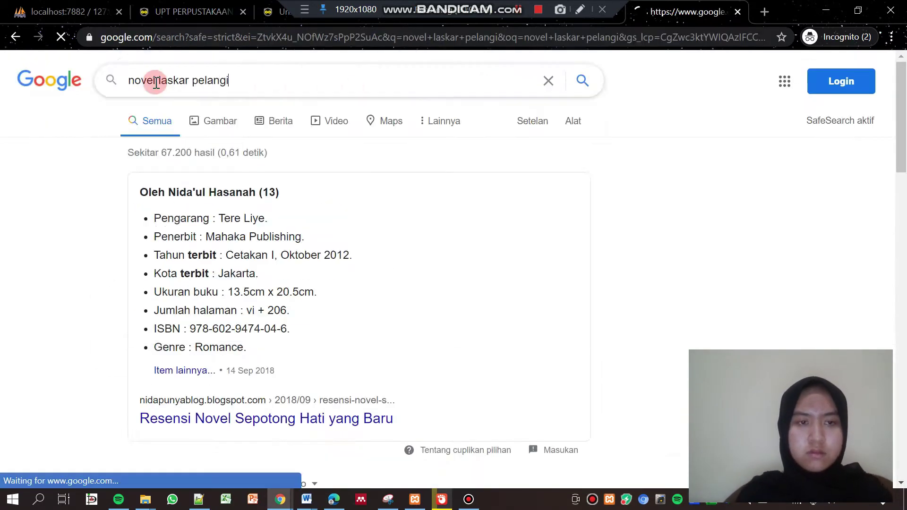
pyautogui.moveTo(903, 149); pyautogui.dragTo(902, 225)
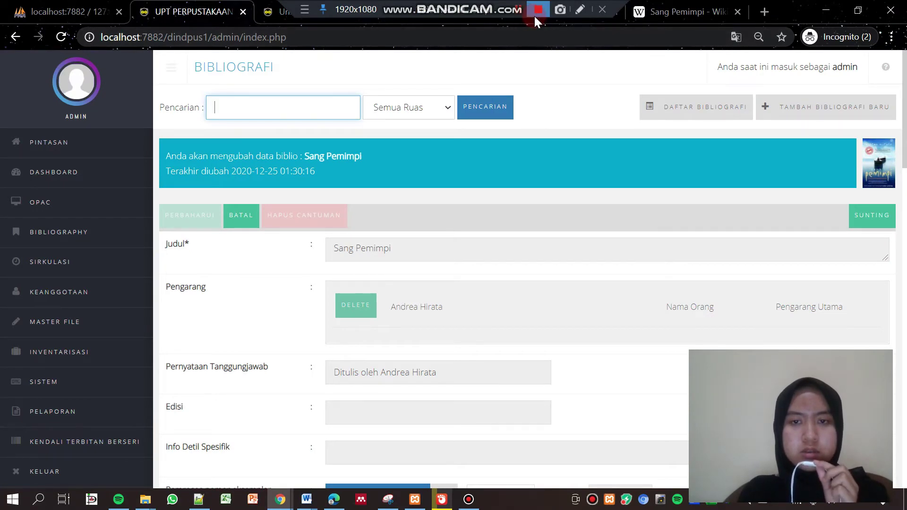
pyautogui.click(562, 45)
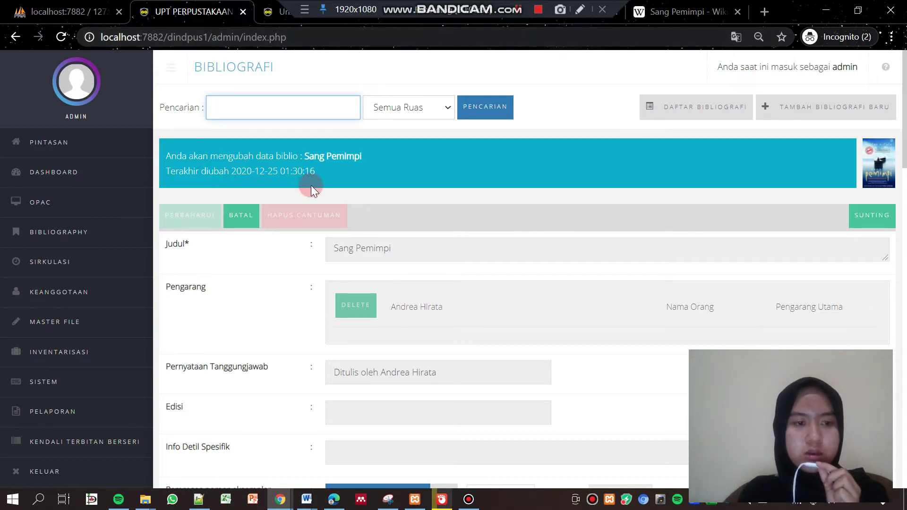
# Open the Sepotong Hati Yang Bau record from the Daftar Bibliografi list
pyautogui.click(88, 231)
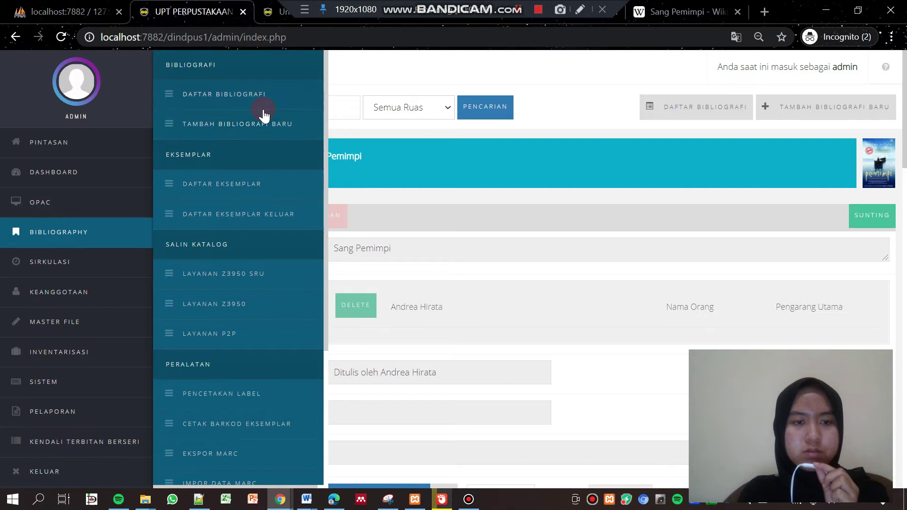
pyautogui.click(257, 94)
pyautogui.scroll(-1, 902, 172)
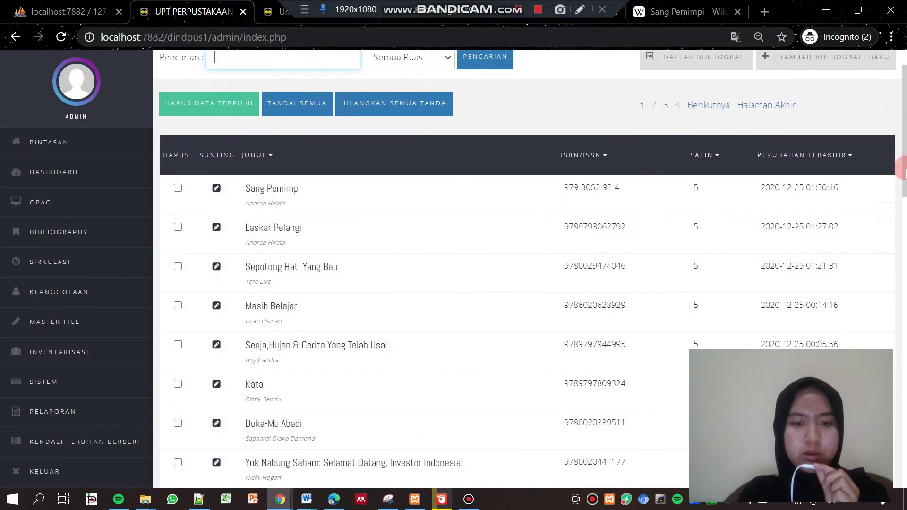
pyautogui.scroll(-1, 902, 172)
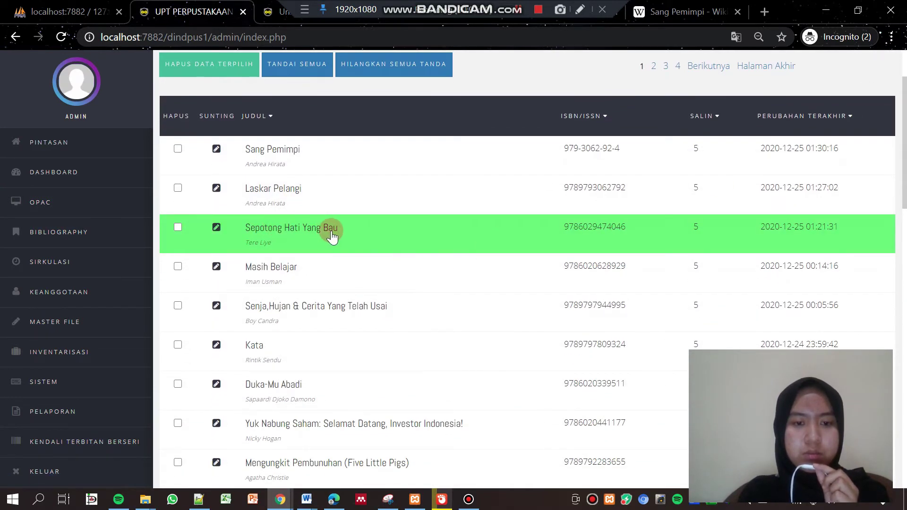
pyautogui.click(216, 230)
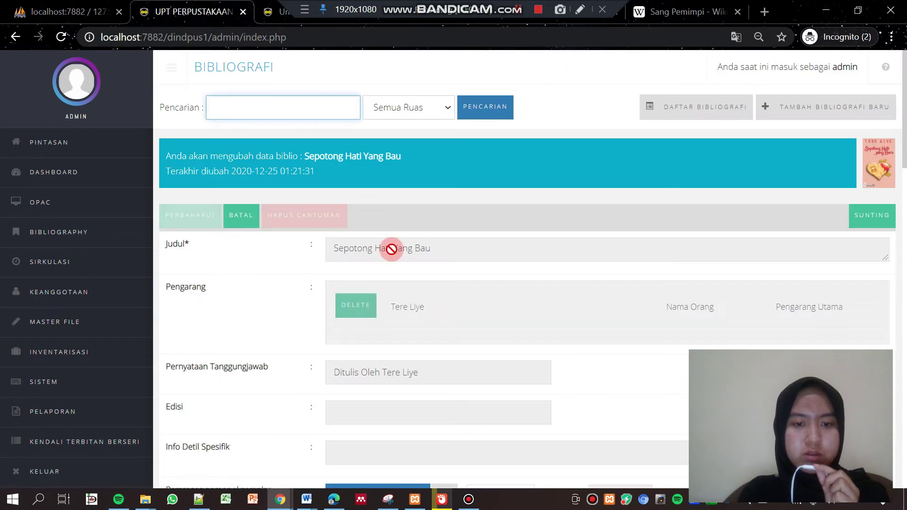
# Correct the title to 'Sepotong Hati Yang Baru' and save with PERBAHARUI
pyautogui.click(871, 220)
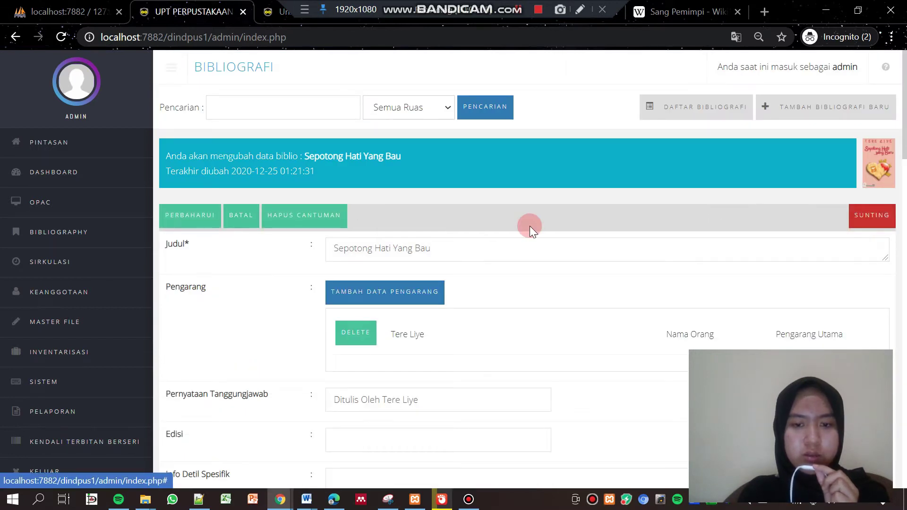
pyautogui.click(425, 250)
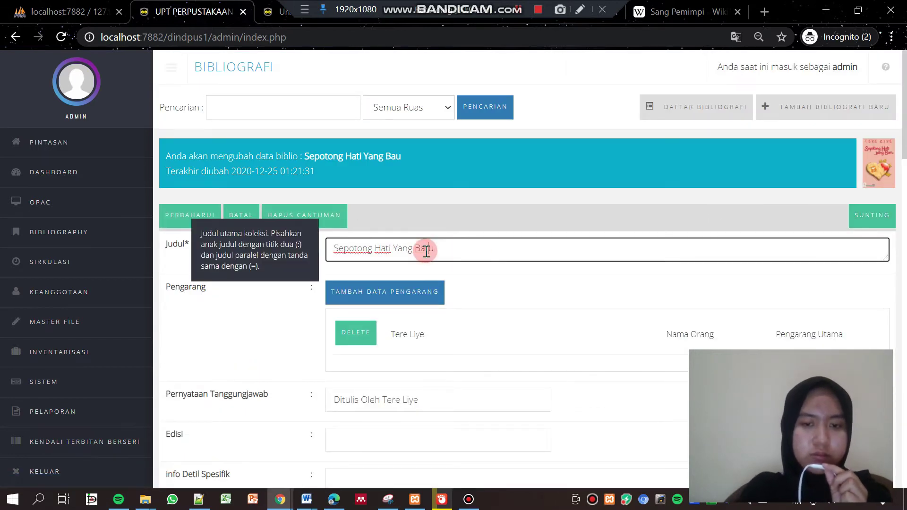
pyautogui.write('r')
pyautogui.click(215, 219)
pyautogui.click(576, 120)
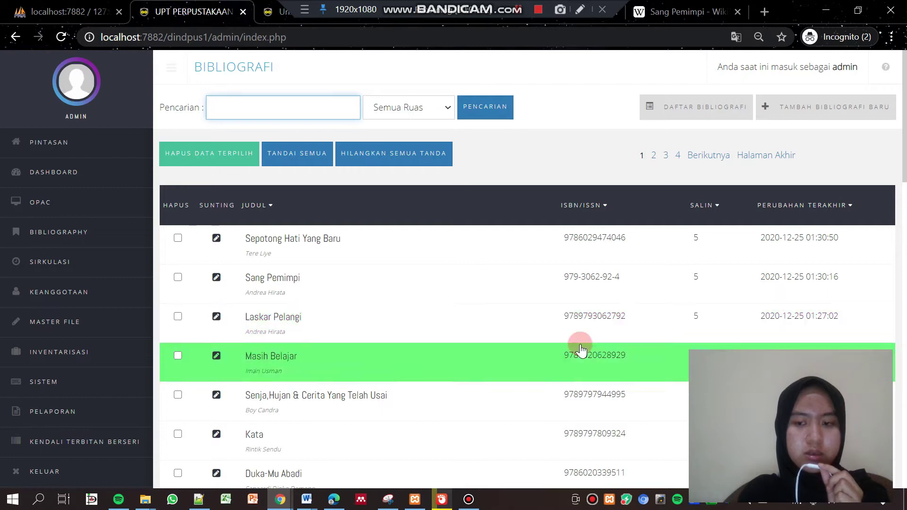
# Reload the public catalogue and view the Sepotong Hati Yang Baru record as XML
pyautogui.click(64, 204)
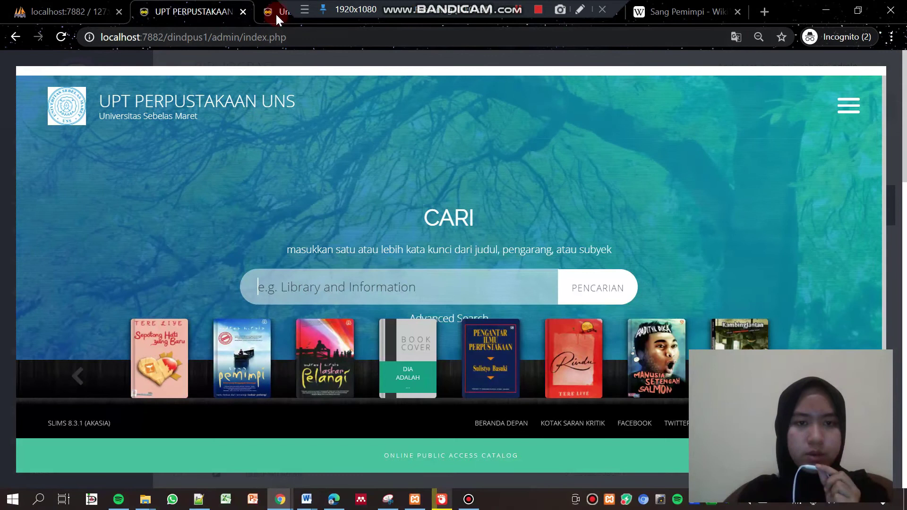
pyautogui.click(274, 12)
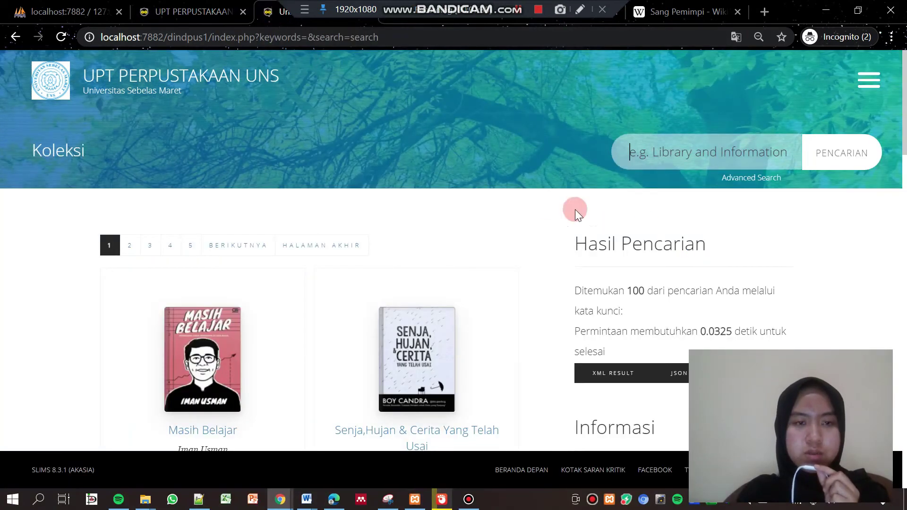
pyautogui.press('F5')
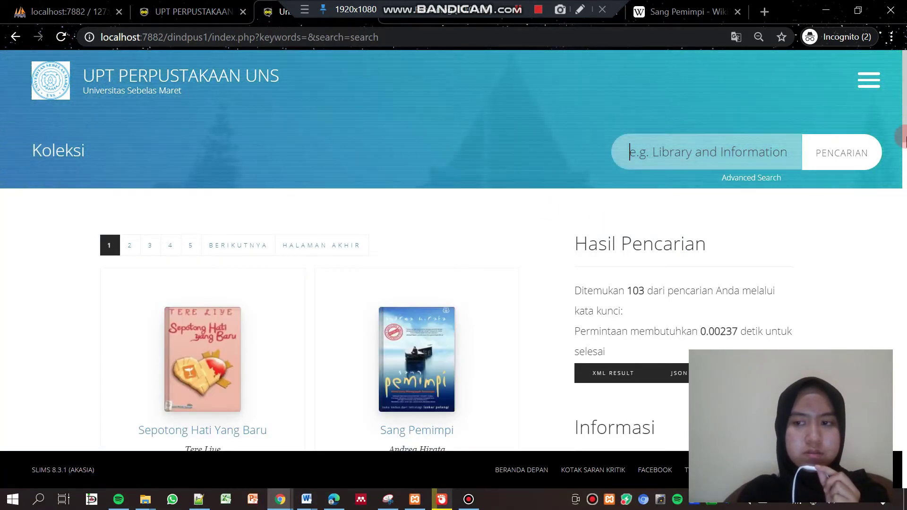
pyautogui.scroll(-4, 658, 176)
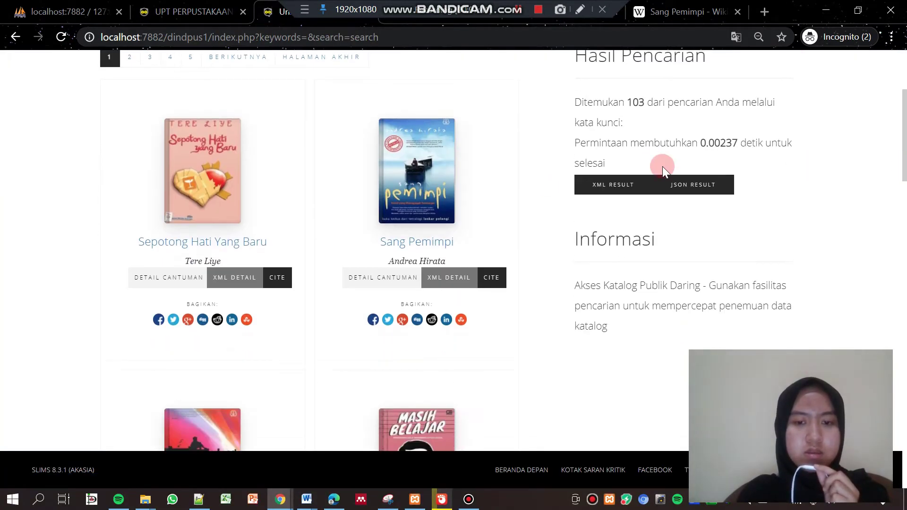
pyautogui.click(230, 277)
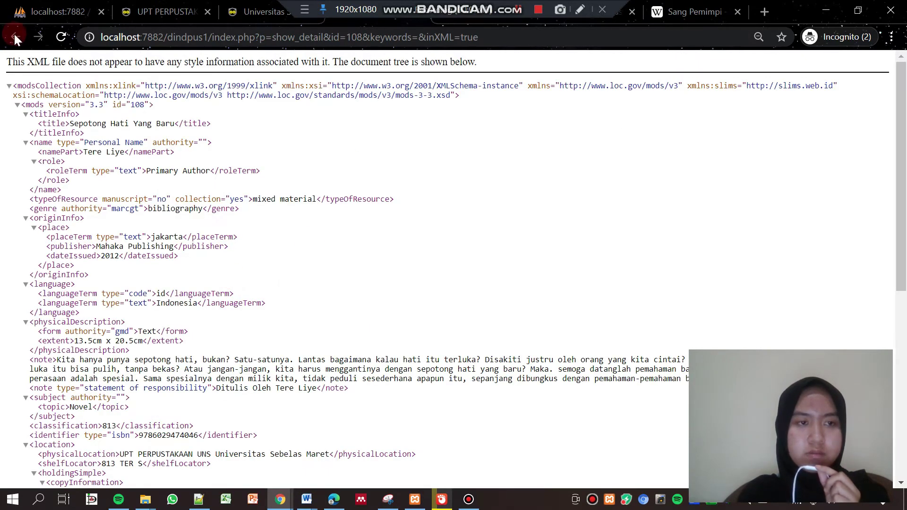
# Review the Sepotong Hati Yang Baru detail page, then return to the OPAC home
pyautogui.click(152, 11)
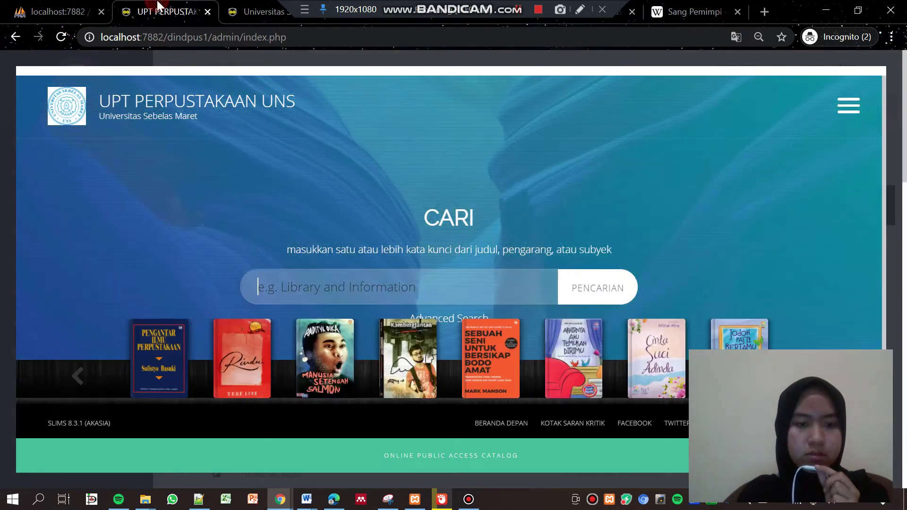
pyautogui.click(235, 10)
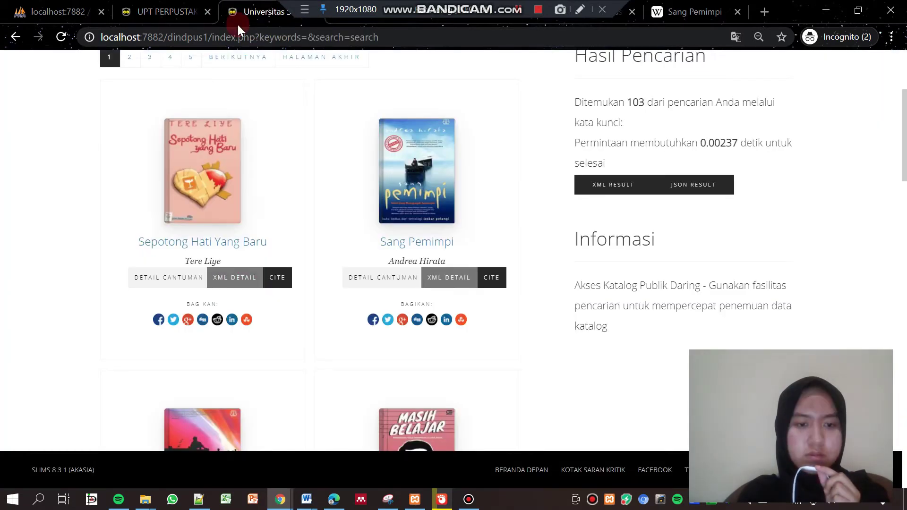
pyautogui.click(178, 276)
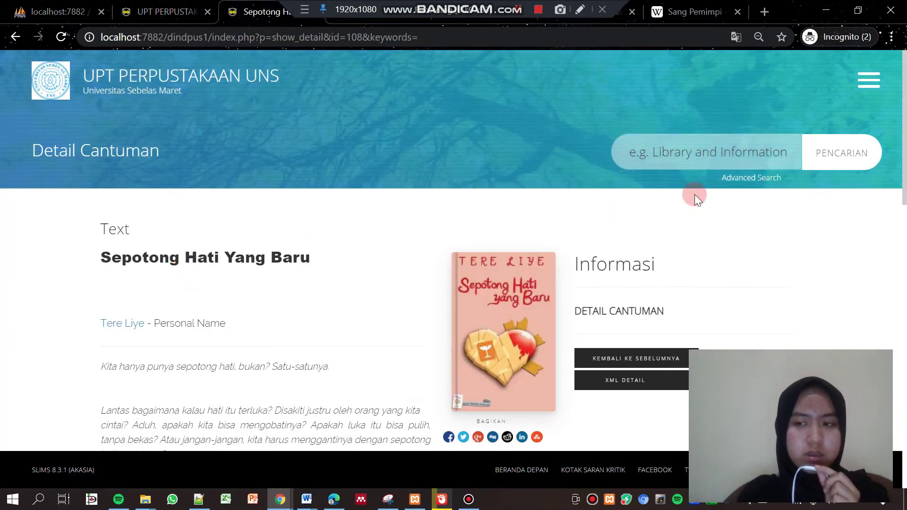
pyautogui.moveTo(902, 122); pyautogui.dragTo(902, 402)
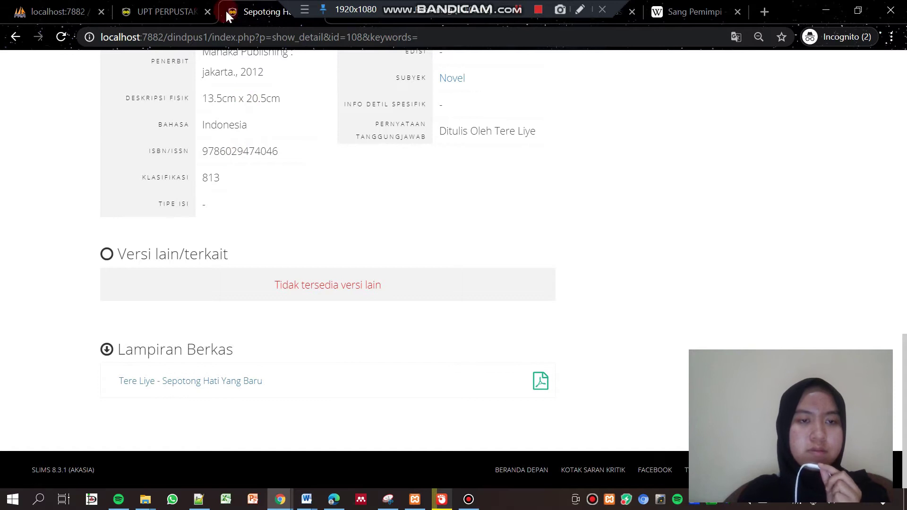
pyautogui.click(154, 10)
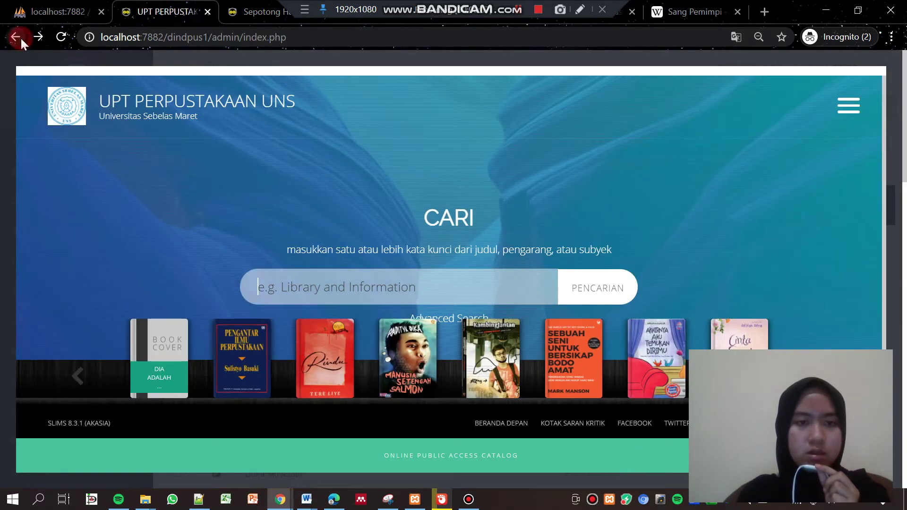
# Remove index.php from the address to load the SLiMS admin area
pyautogui.moveTo(293, 36); pyautogui.dragTo(244, 38)
pyautogui.press('BackSpace')
pyautogui.press('Return')
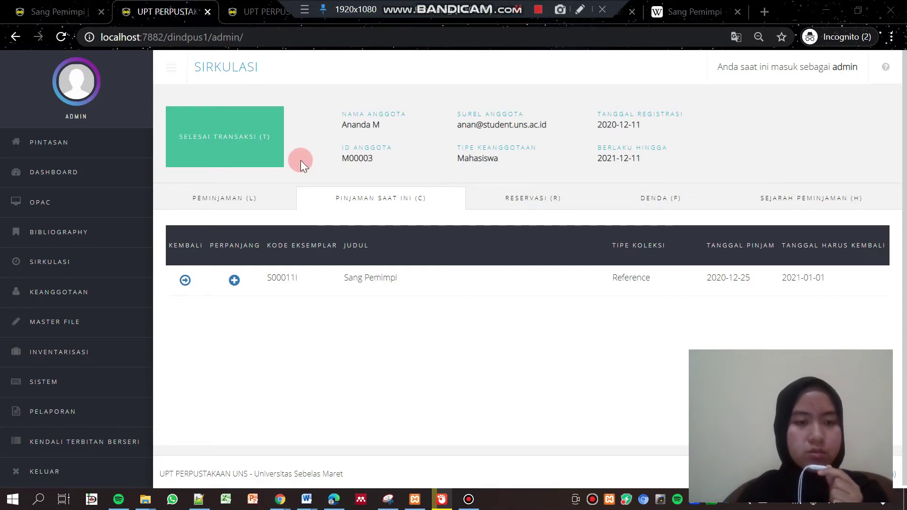
# Copy item code L00001I from the Laskar Pelangi OPAC detail page
pyautogui.click(73, 10)
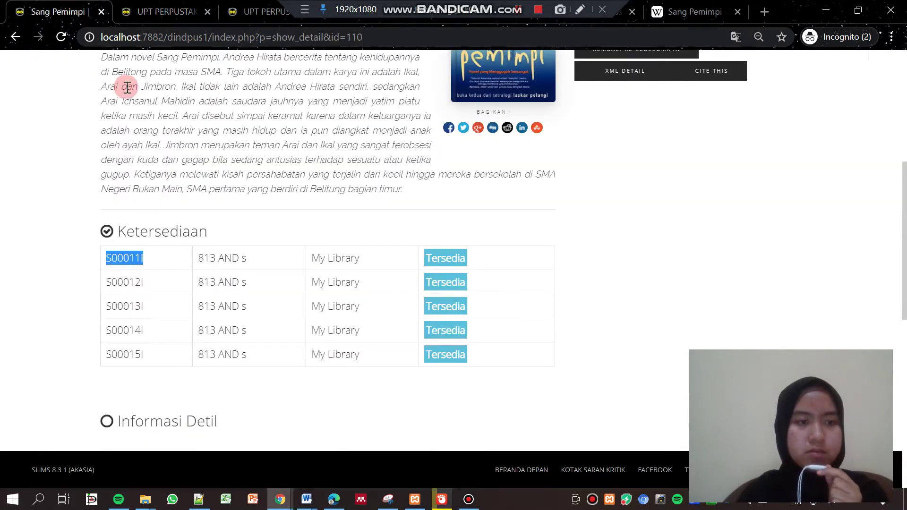
pyautogui.click(15, 37)
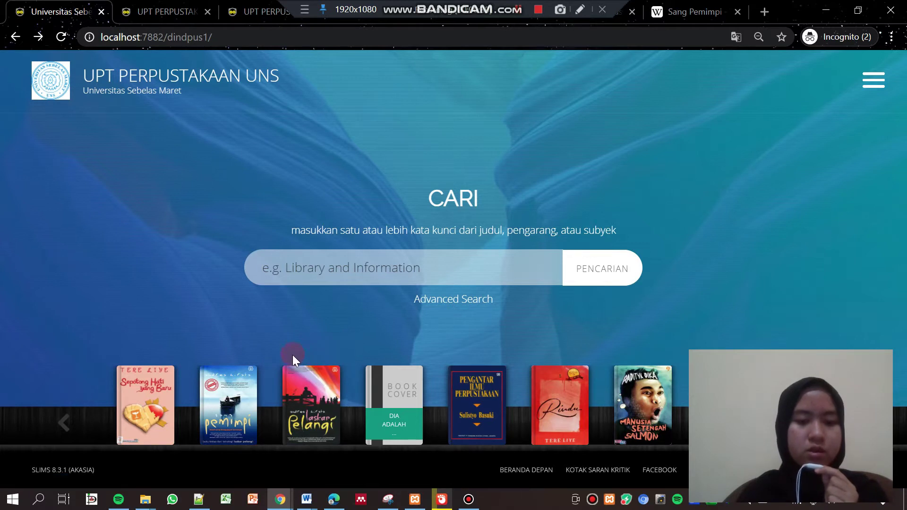
pyautogui.click(306, 405)
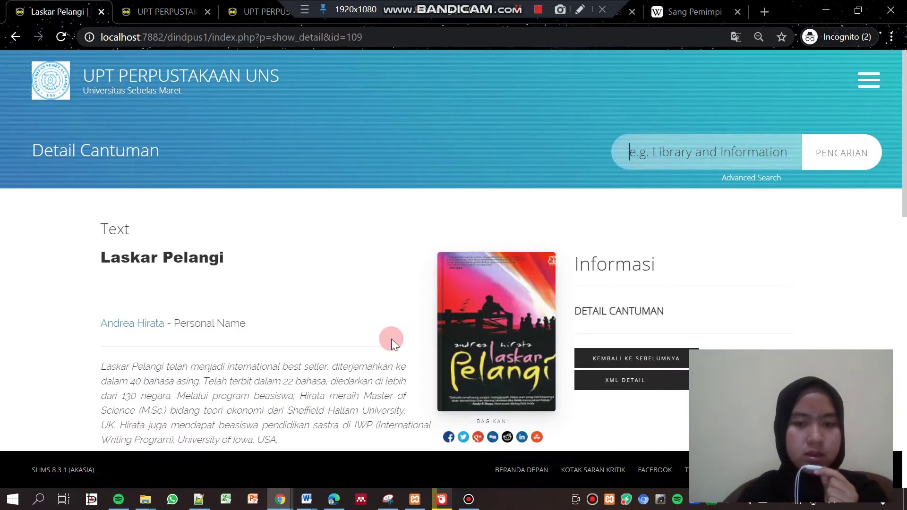
pyautogui.moveTo(903, 136); pyautogui.dragTo(903, 236)
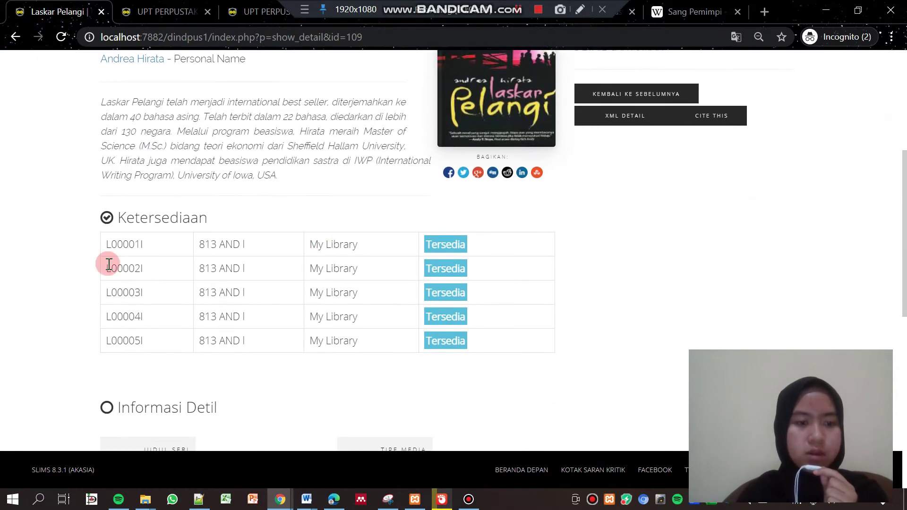
pyautogui.moveTo(105, 245); pyautogui.dragTo(150, 245)
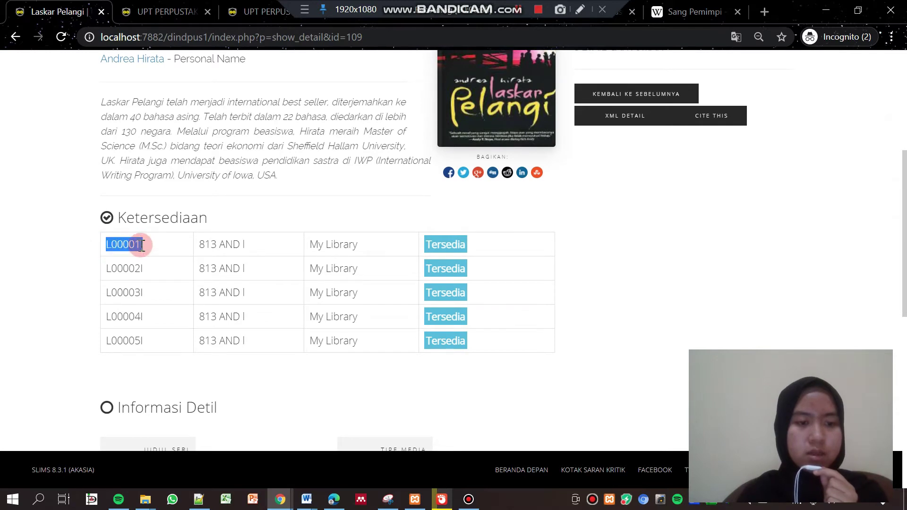
pyautogui.rightClick(142, 246)
pyautogui.click(145, 257)
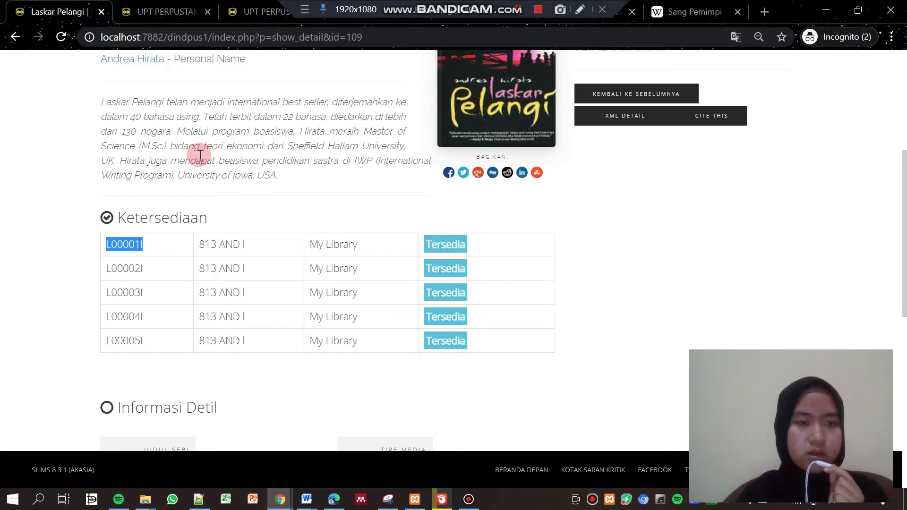
pyautogui.click(148, 14)
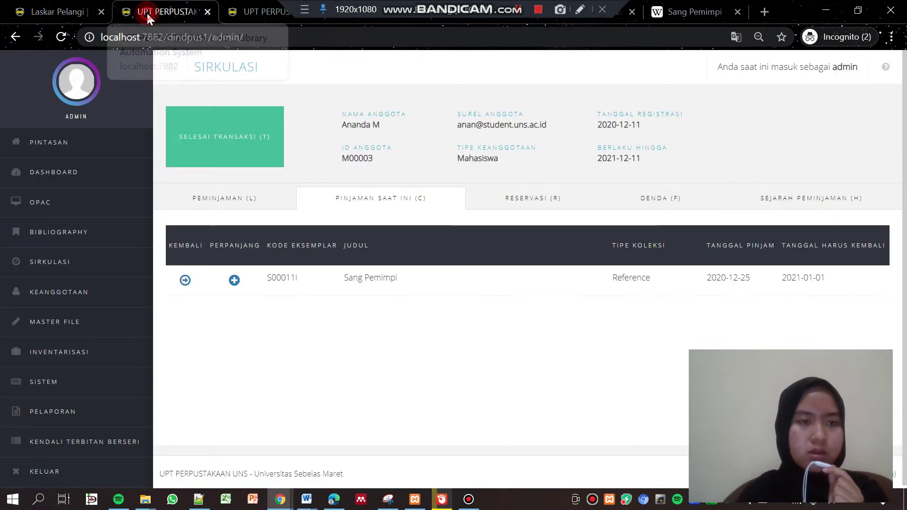
pyautogui.click(64, 261)
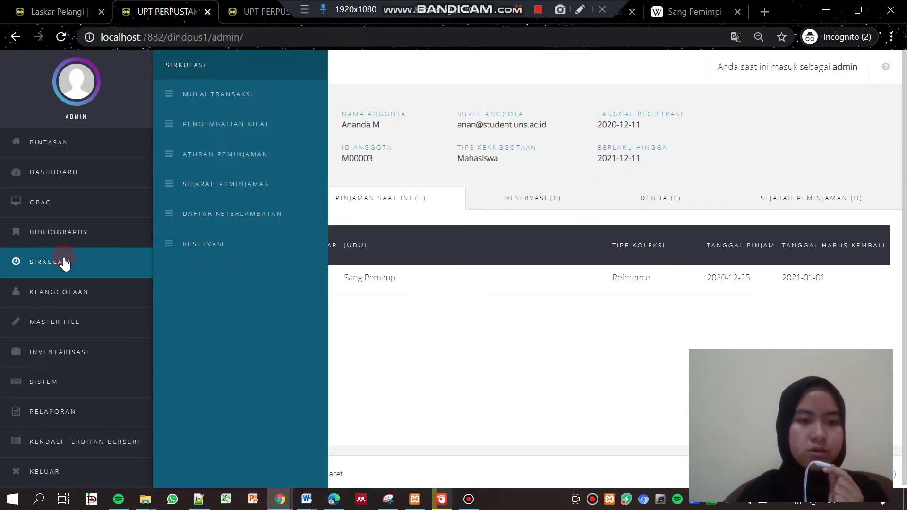
pyautogui.click(235, 99)
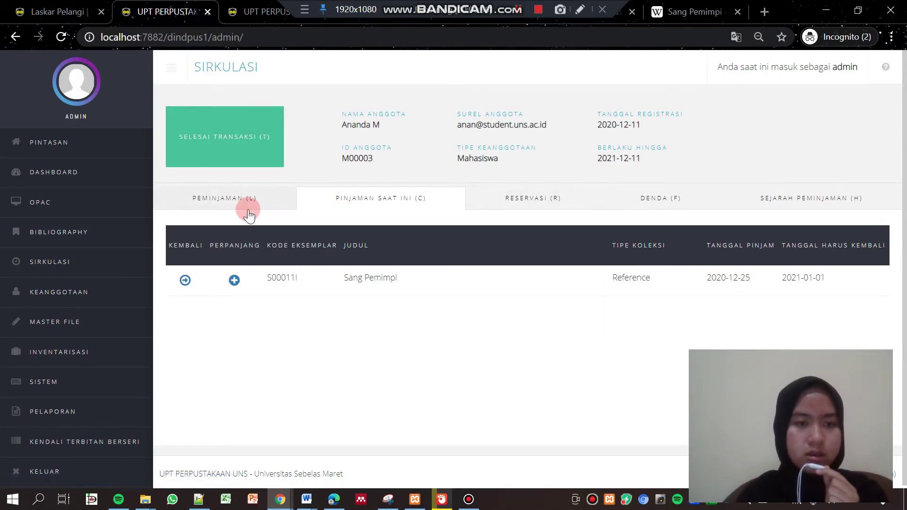
# End the current transaction and start one for the first matching member
pyautogui.click(241, 151)
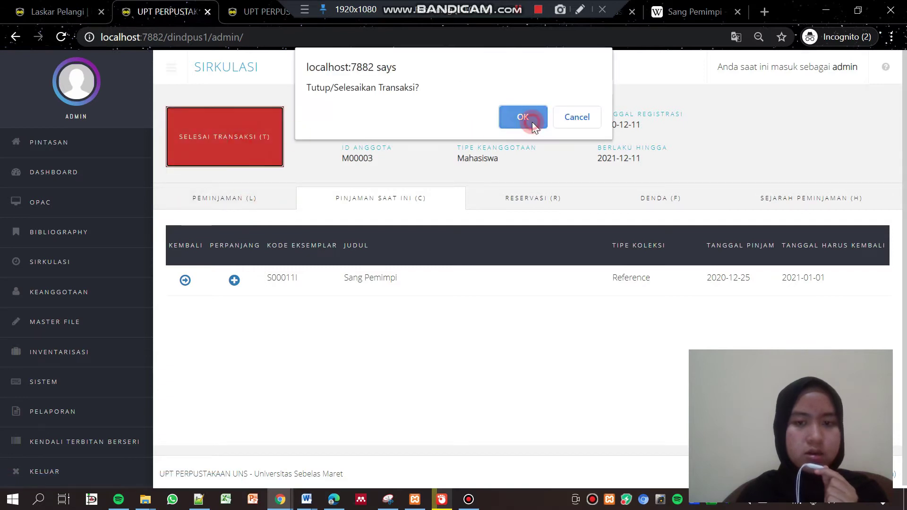
pyautogui.click(532, 124)
pyautogui.click(235, 161)
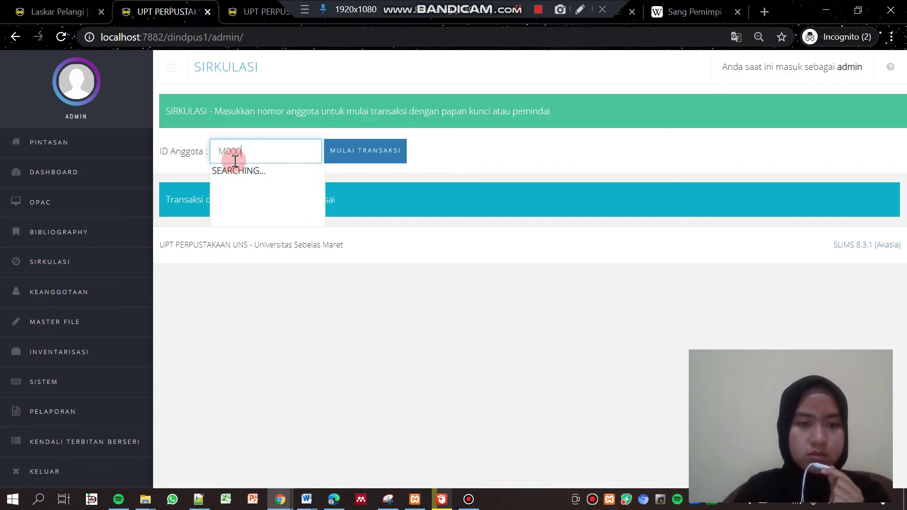
pyautogui.click(245, 171)
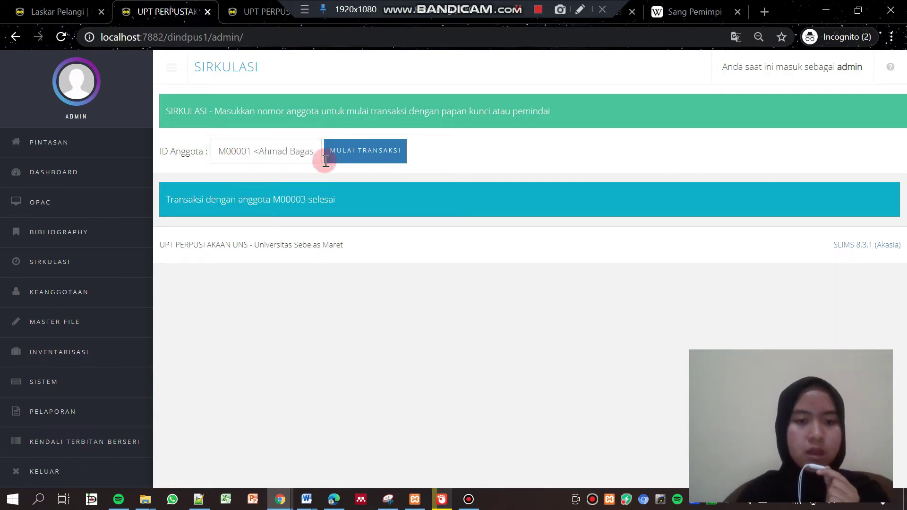
pyautogui.click(373, 160)
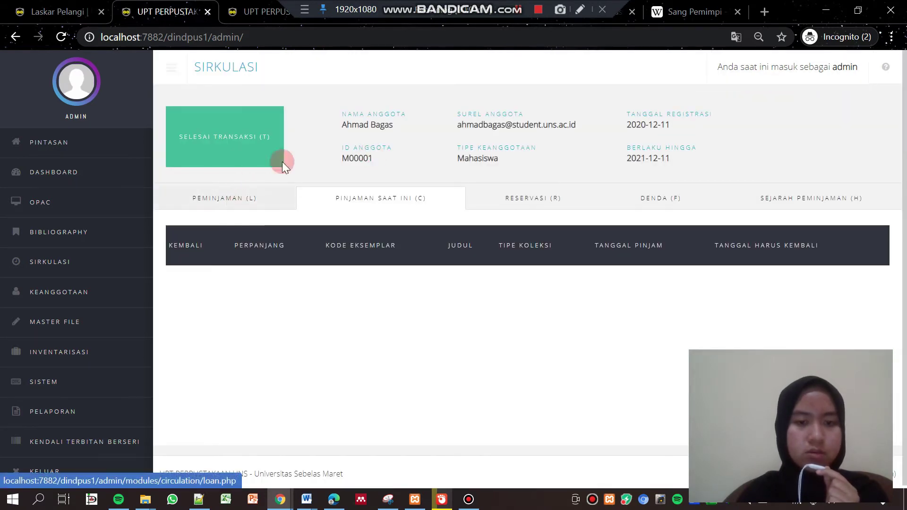
# Lend Laskar Pelangi copy L00001I to the member and close the transaction
pyautogui.click(245, 206)
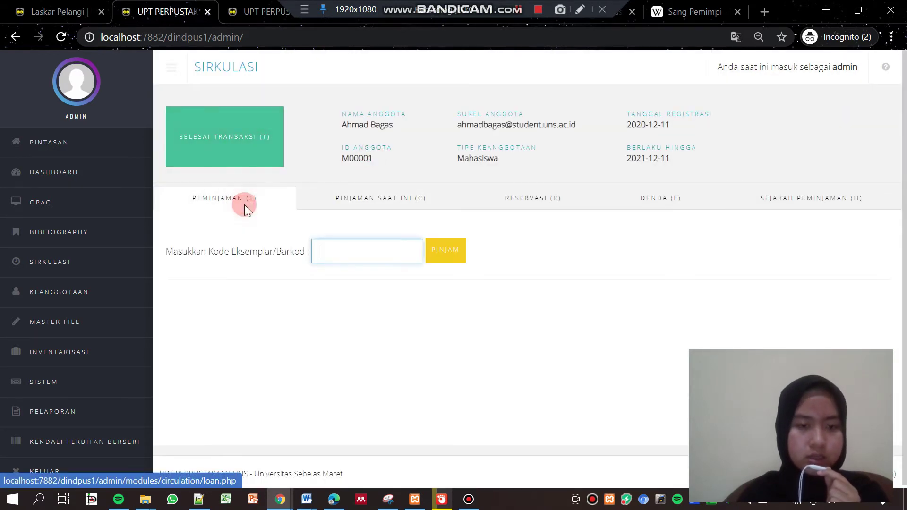
pyautogui.rightClick(354, 249)
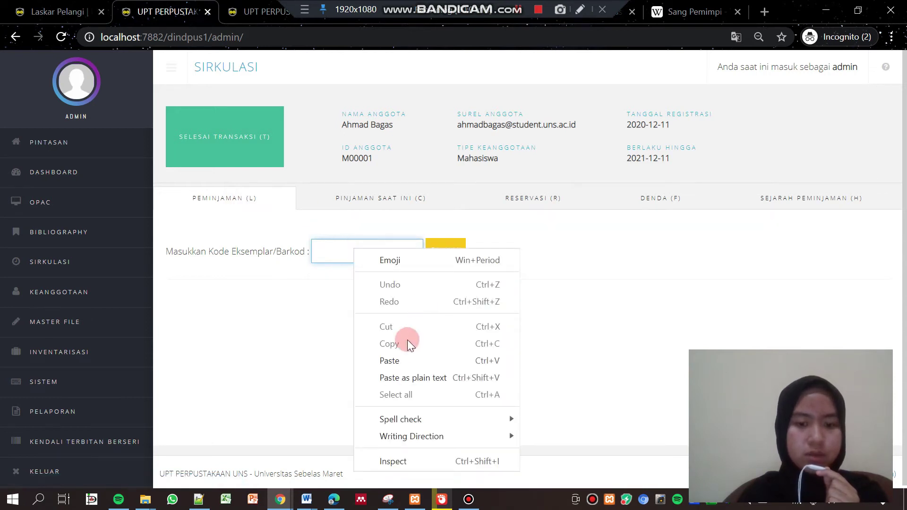
pyautogui.click(390, 360)
pyautogui.click(438, 252)
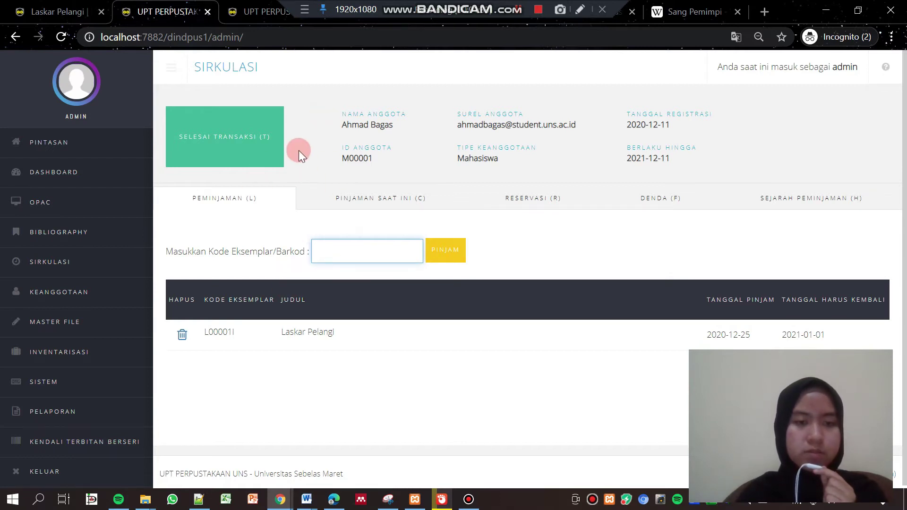
pyautogui.click(226, 137)
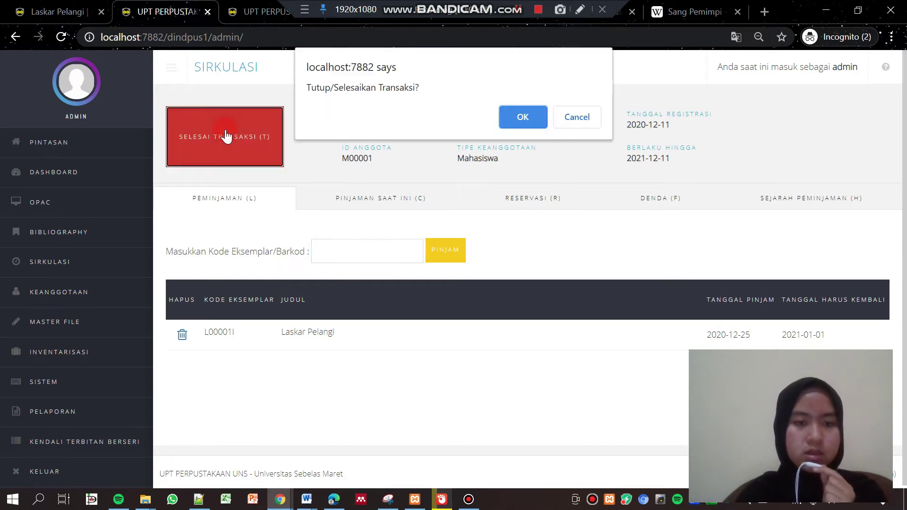
pyautogui.click(531, 118)
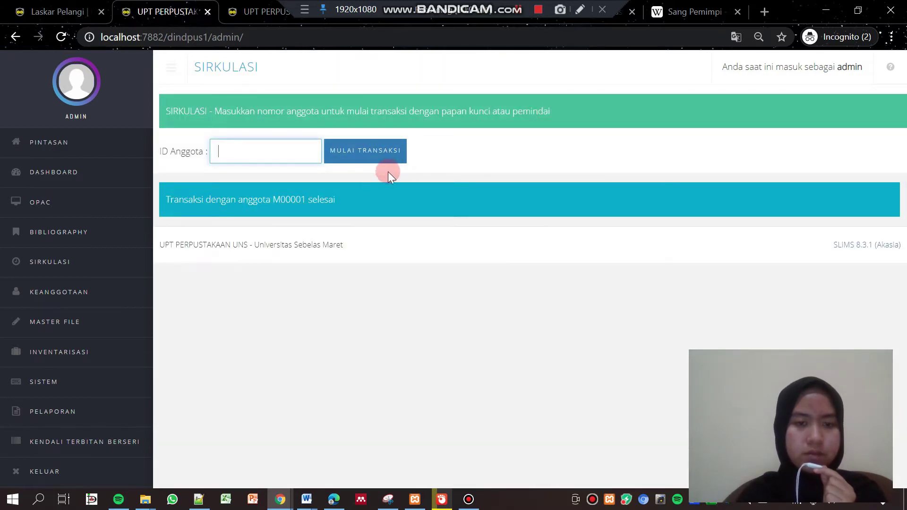
# Start a transaction for the matching member and return Laskar Pelangi copy L00001I
pyautogui.write('m0')
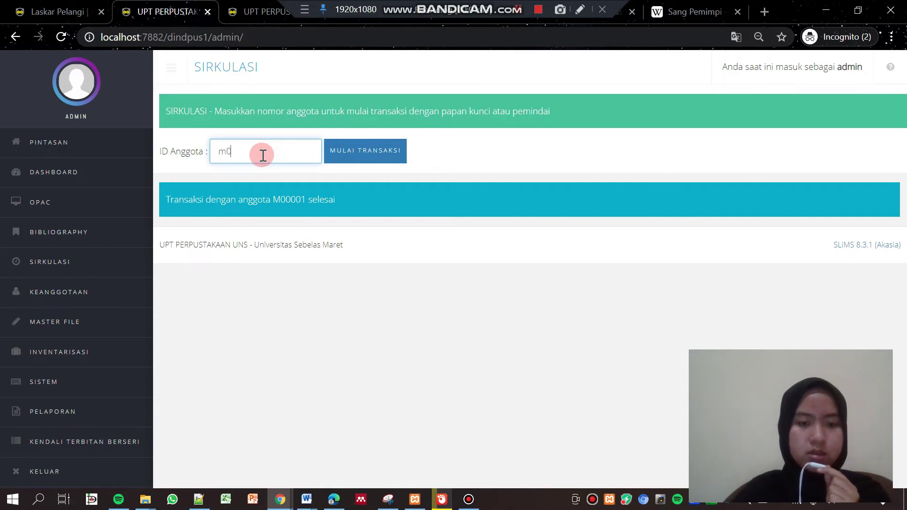
pyautogui.write('00')
pyautogui.click(260, 169)
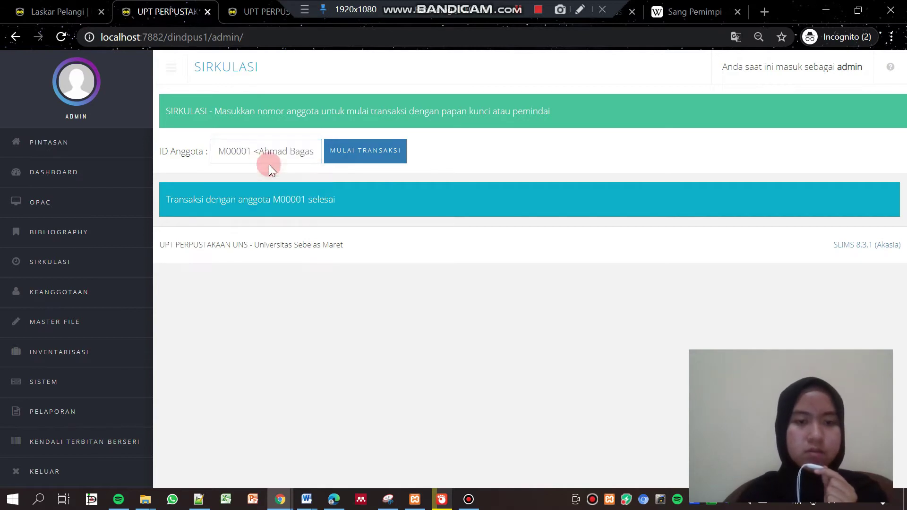
pyautogui.click(339, 163)
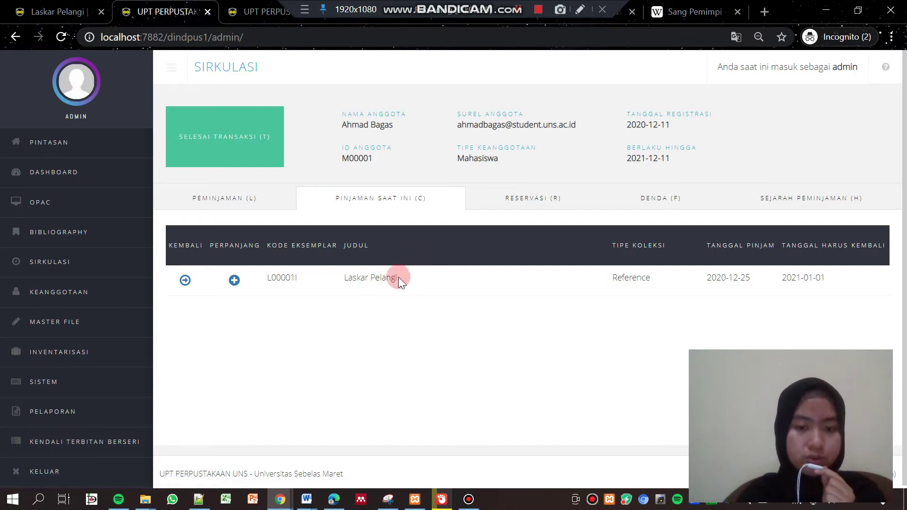
pyautogui.click(184, 281)
pyautogui.click(524, 118)
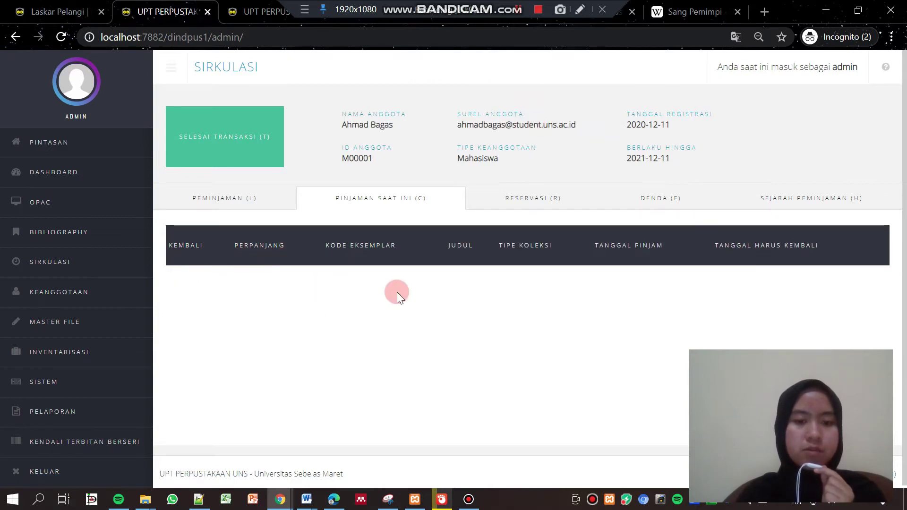
# Check the Laskar Pelangi entry in the loan history, then close the transaction
pyautogui.click(819, 206)
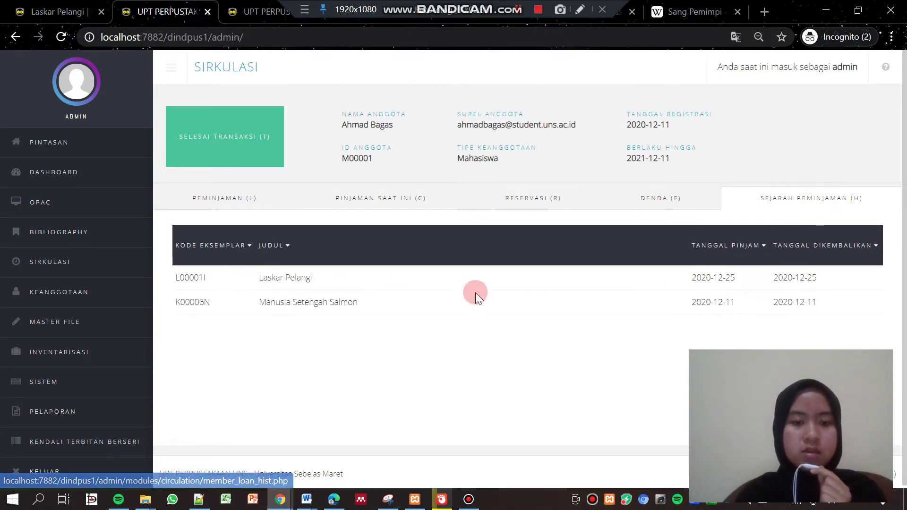
pyautogui.moveTo(176, 278); pyautogui.dragTo(312, 284)
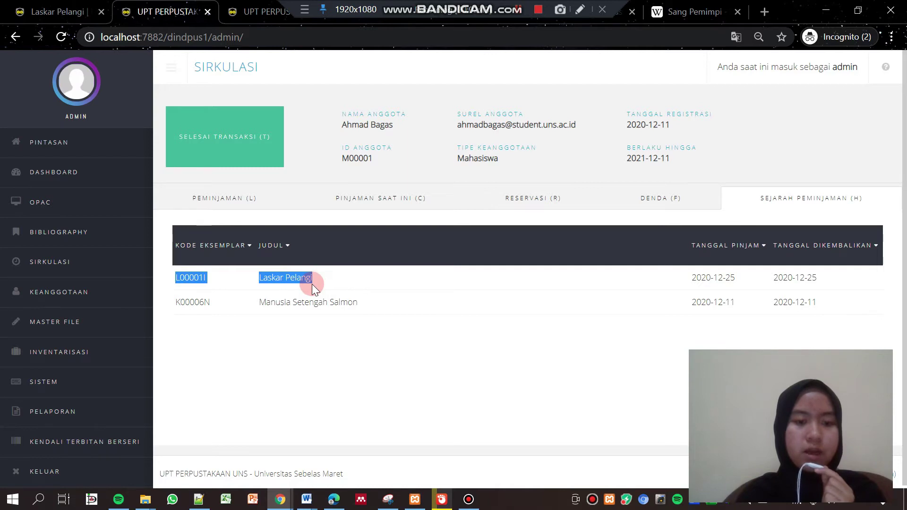
pyautogui.moveTo(250, 273); pyautogui.dragTo(203, 276)
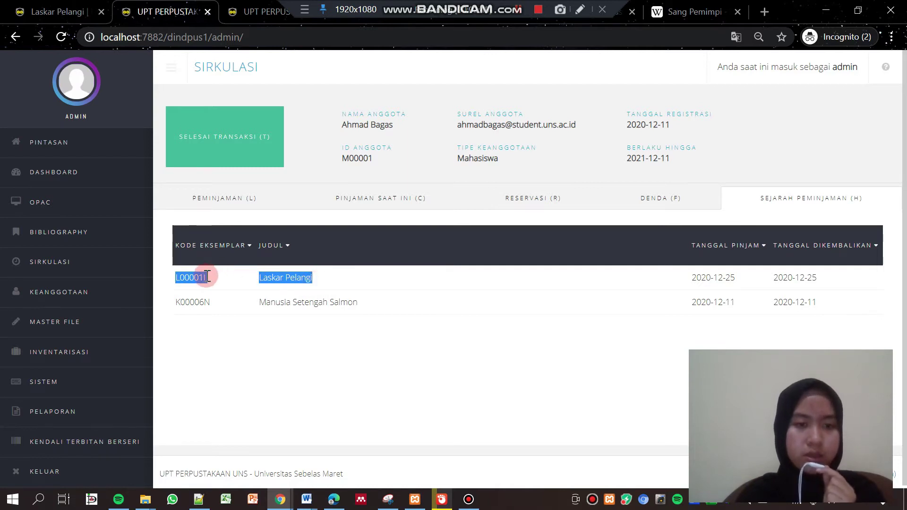
pyautogui.click(271, 161)
pyautogui.click(522, 116)
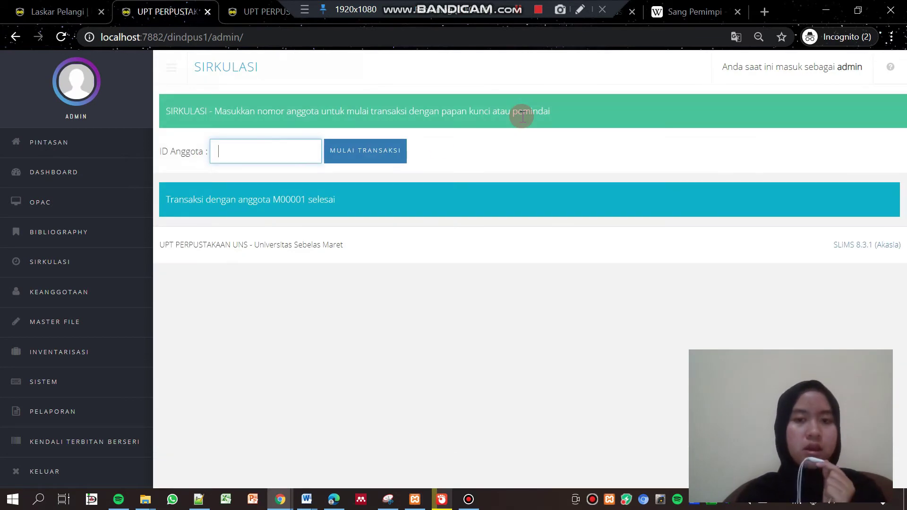
# Start a circulation transaction for the second member matching the entered ID
pyautogui.click(274, 148)
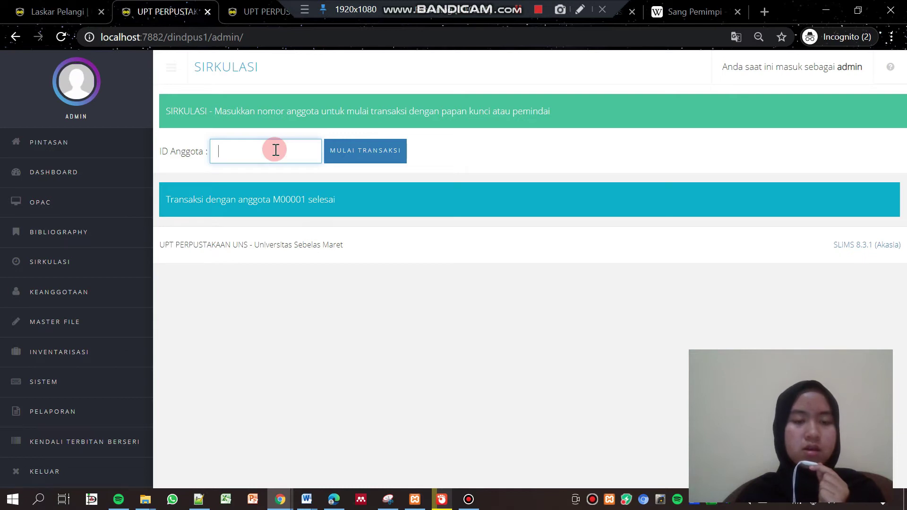
pyautogui.write('m0')
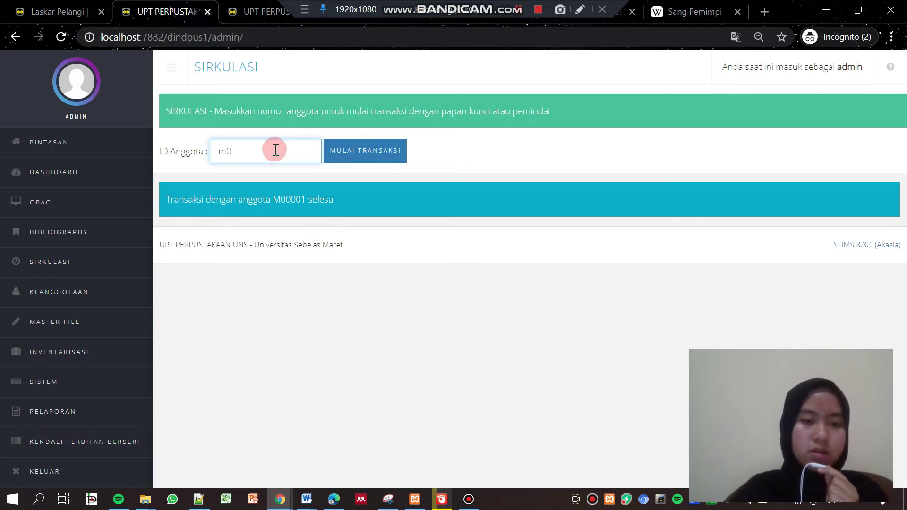
pyautogui.write('0')
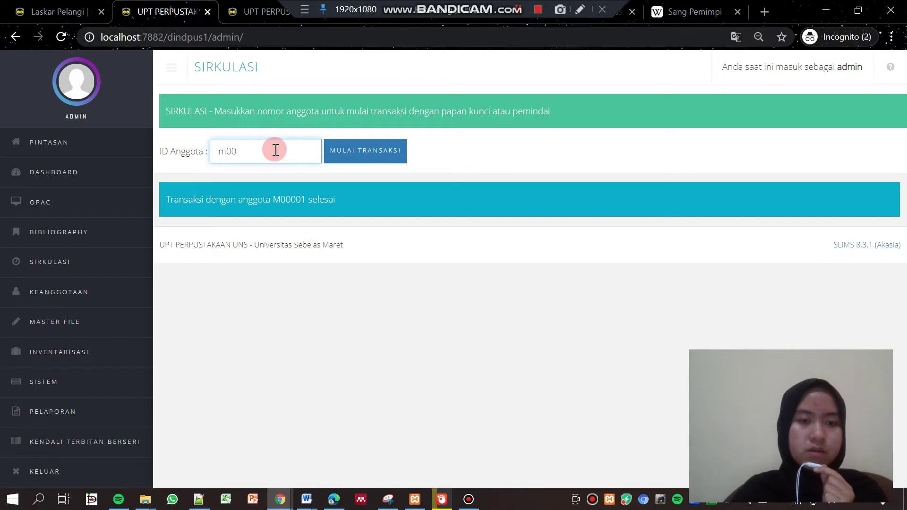
pyautogui.write('0')
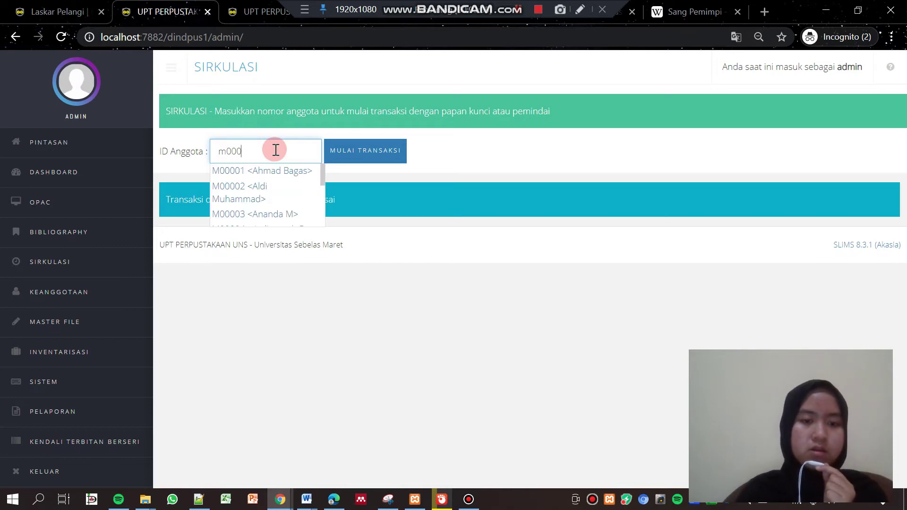
pyautogui.click(243, 189)
pyautogui.click(344, 156)
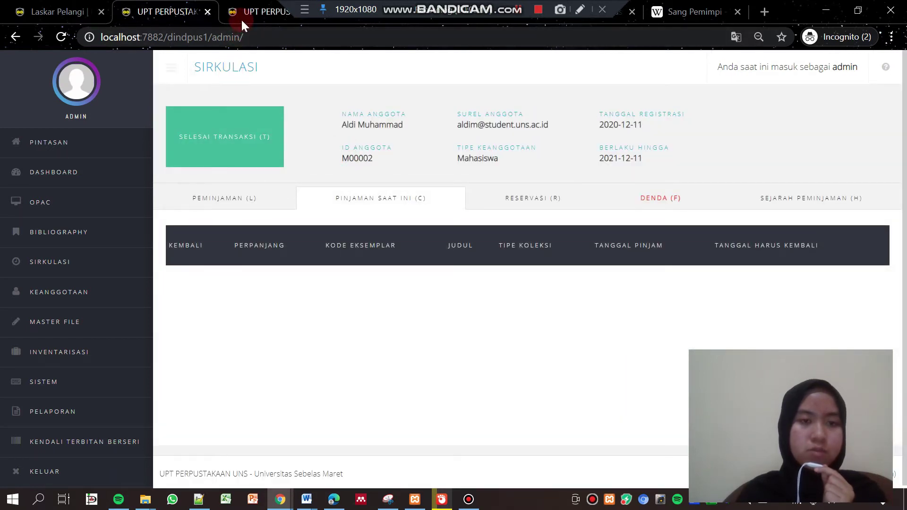
# Copy item code S00011I from the Sang Pemimpi OPAC detail page
pyautogui.click(83, 17)
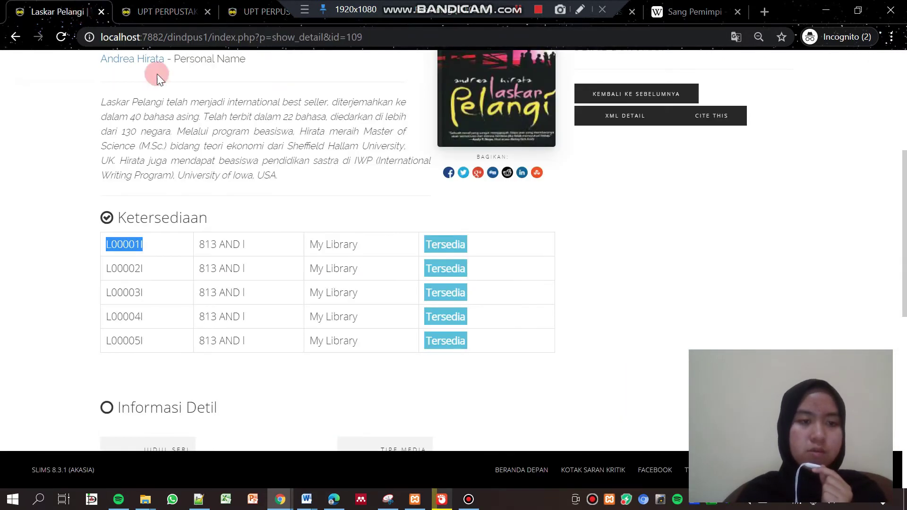
pyautogui.click(18, 37)
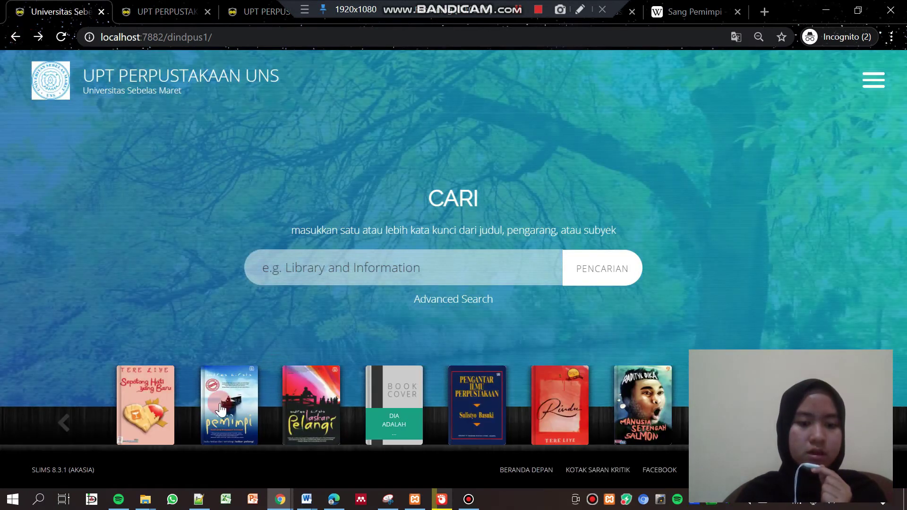
pyautogui.click(227, 414)
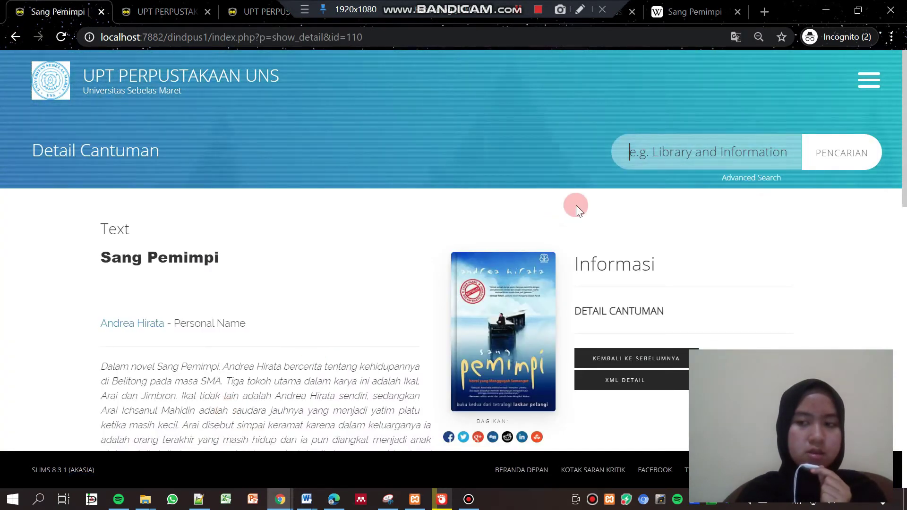
pyautogui.moveTo(900, 132); pyautogui.dragTo(903, 229)
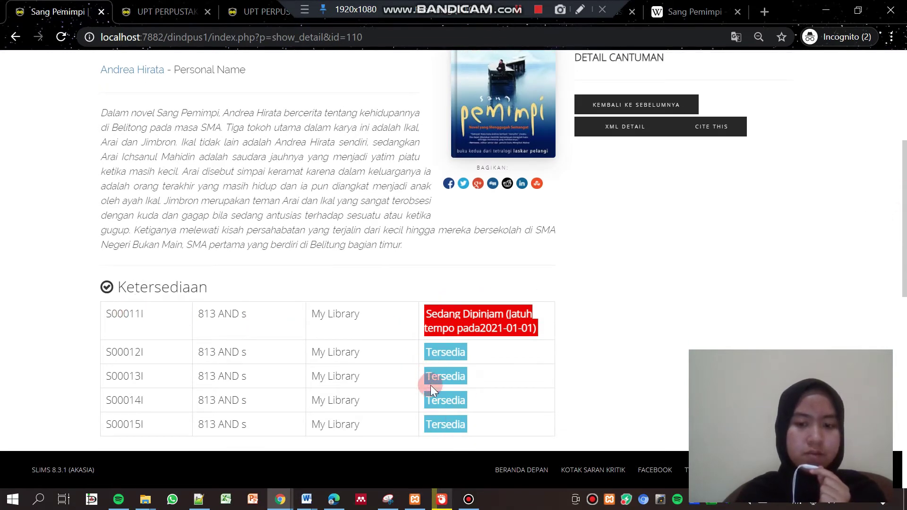
pyautogui.moveTo(110, 314); pyautogui.dragTo(143, 314)
pyautogui.rightClick(137, 314)
pyautogui.click(155, 326)
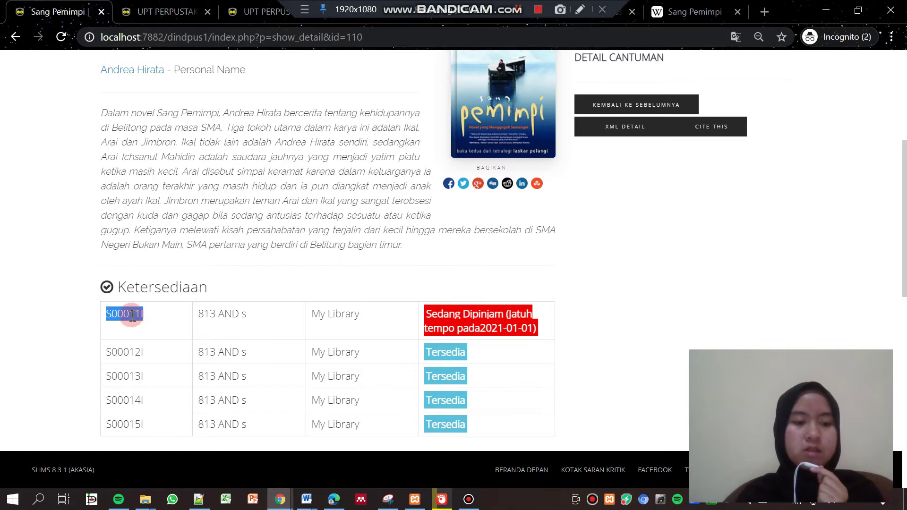
pyautogui.click(171, 13)
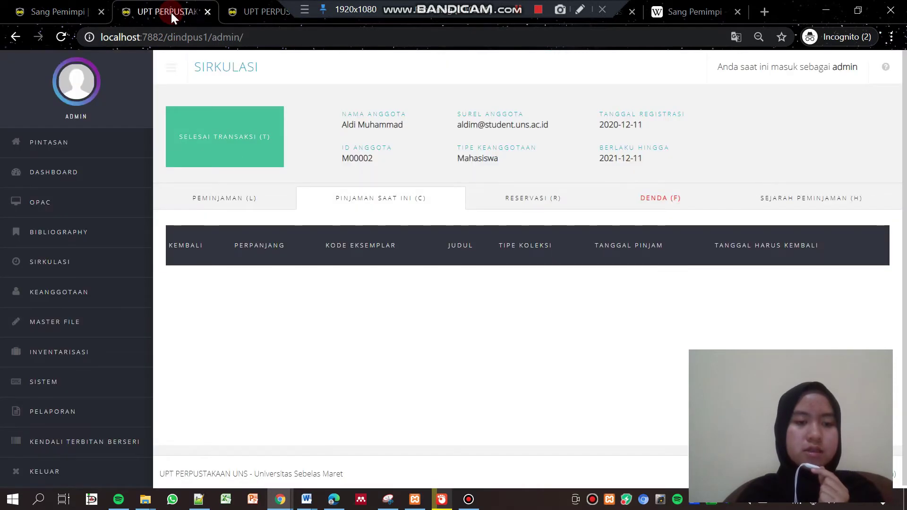
# Close the current transaction and start one for the second member found via 'm000'
pyautogui.click(205, 156)
pyautogui.click(514, 121)
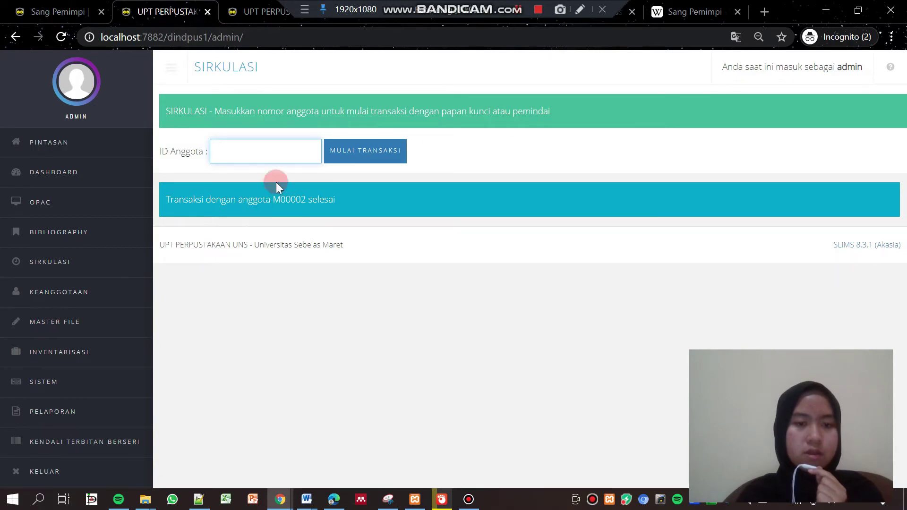
pyautogui.click(276, 144)
pyautogui.click(260, 157)
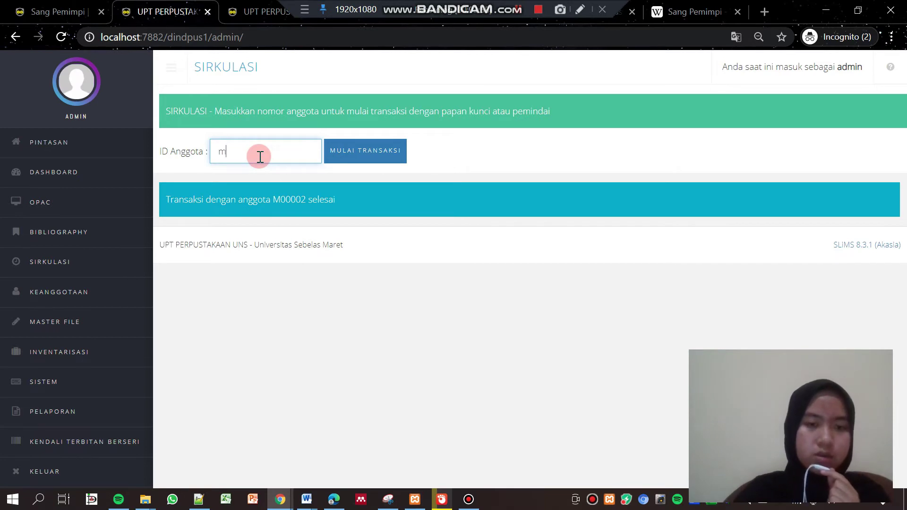
pyautogui.write('m000')
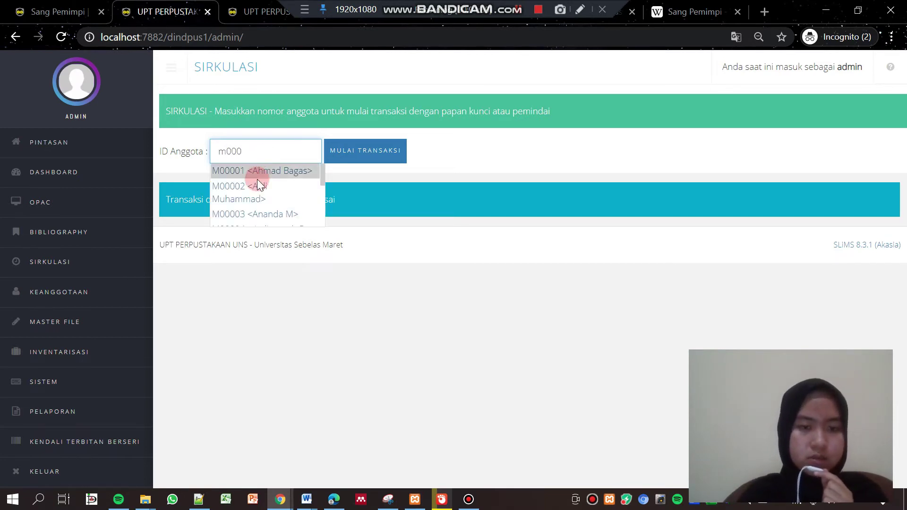
pyautogui.click(245, 198)
pyautogui.click(356, 163)
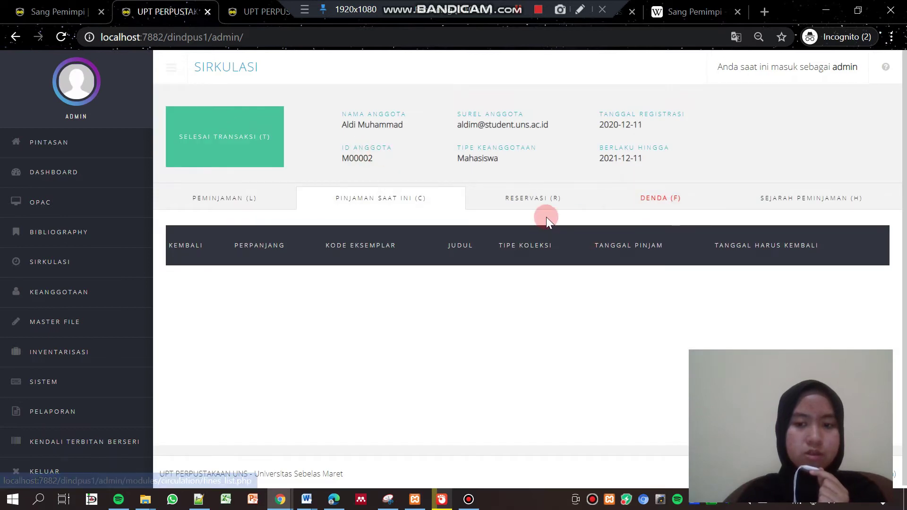
# Reserve copy S00011I of Sang Pemimpi, found by searching 'sang', for this member
pyautogui.click(530, 200)
pyautogui.click(228, 273)
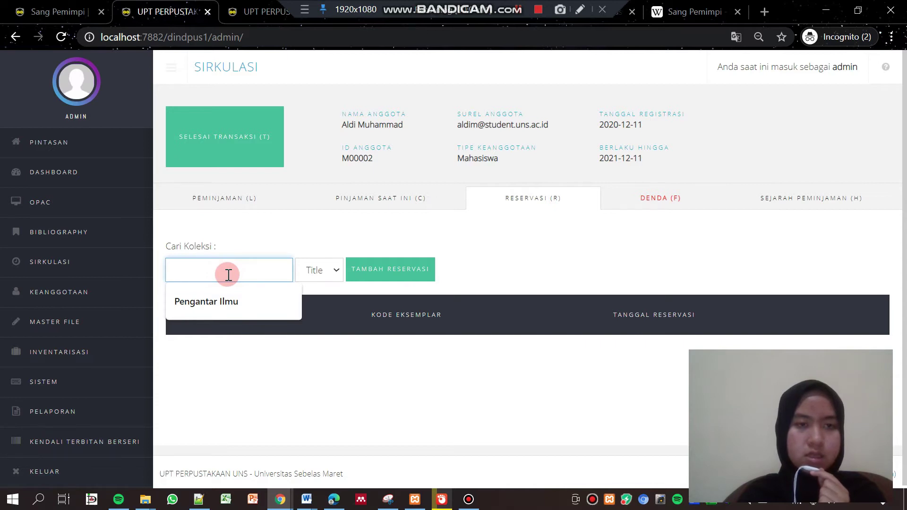
pyautogui.write('sang')
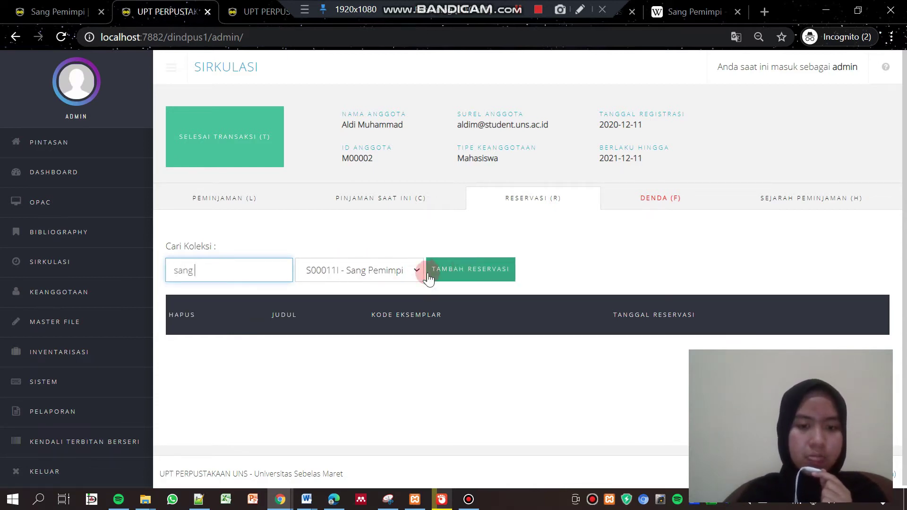
pyautogui.click(412, 271)
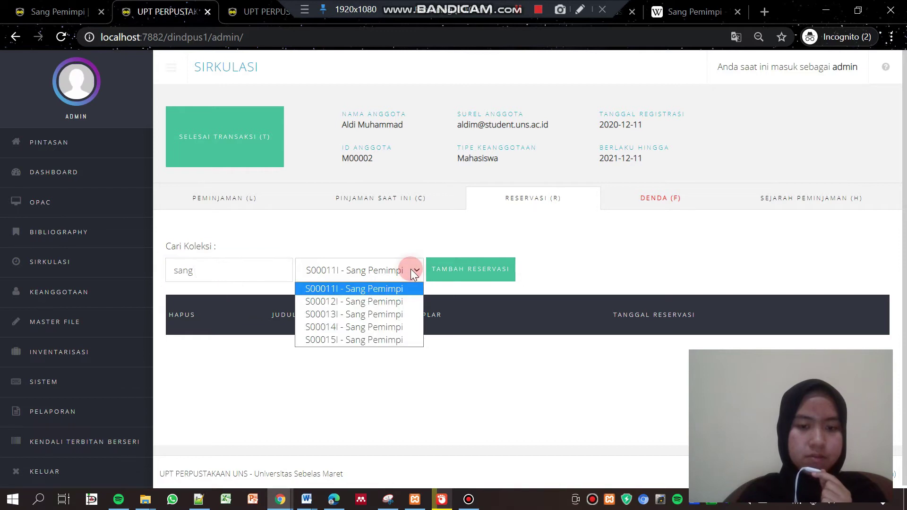
pyautogui.click(390, 289)
pyautogui.click(456, 279)
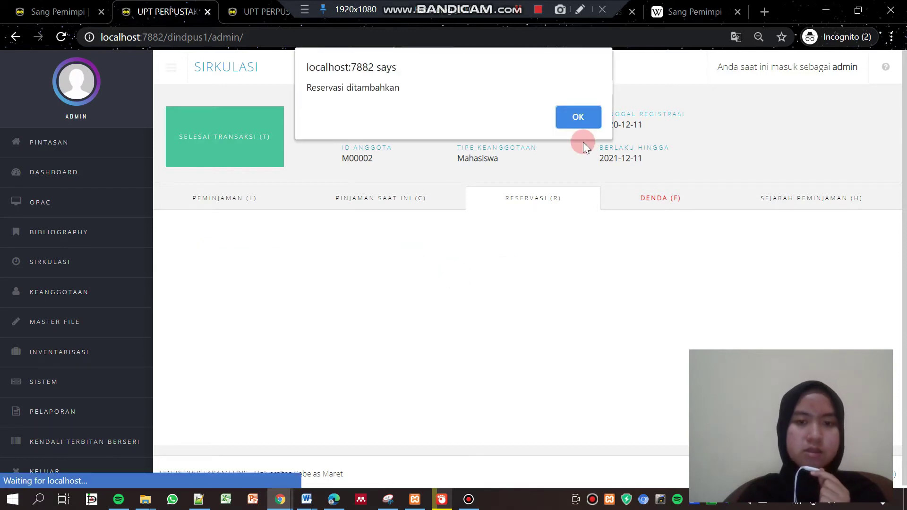
pyautogui.click(566, 116)
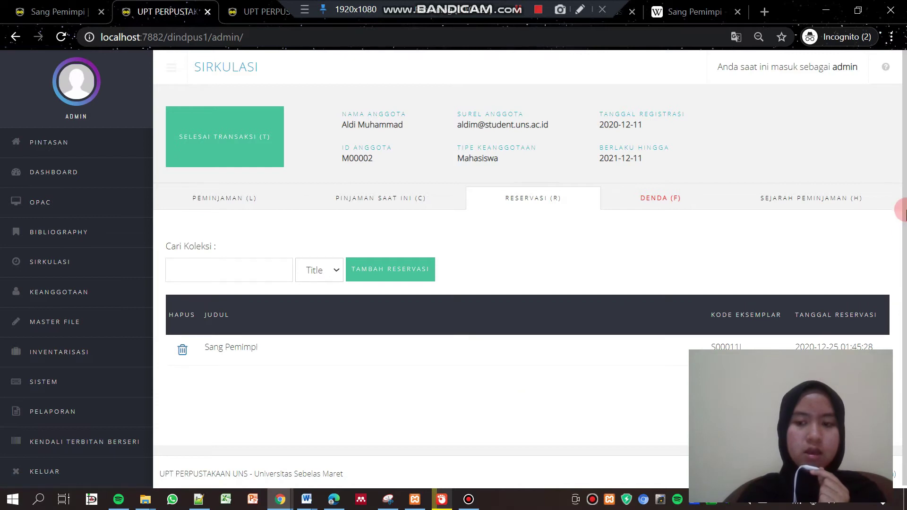
pyautogui.scroll(-1, 904, 196)
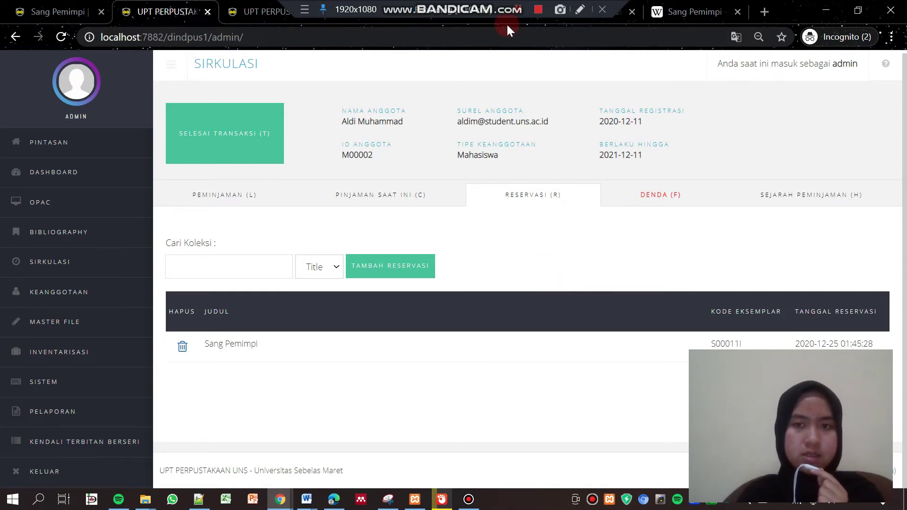
# Minimize the browser to reveal the open File Explorer windows: images, Downloads and htdocs
pyautogui.click(540, 11)
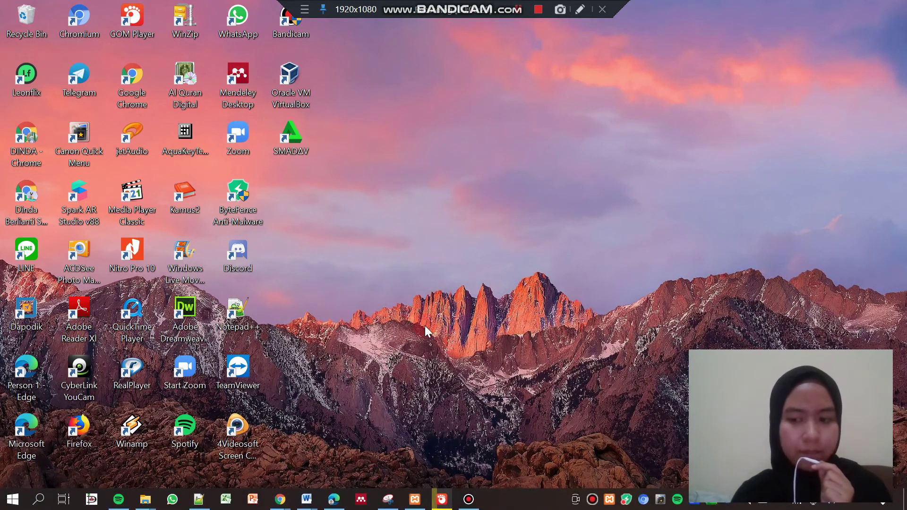
pyautogui.moveTo(146, 504)
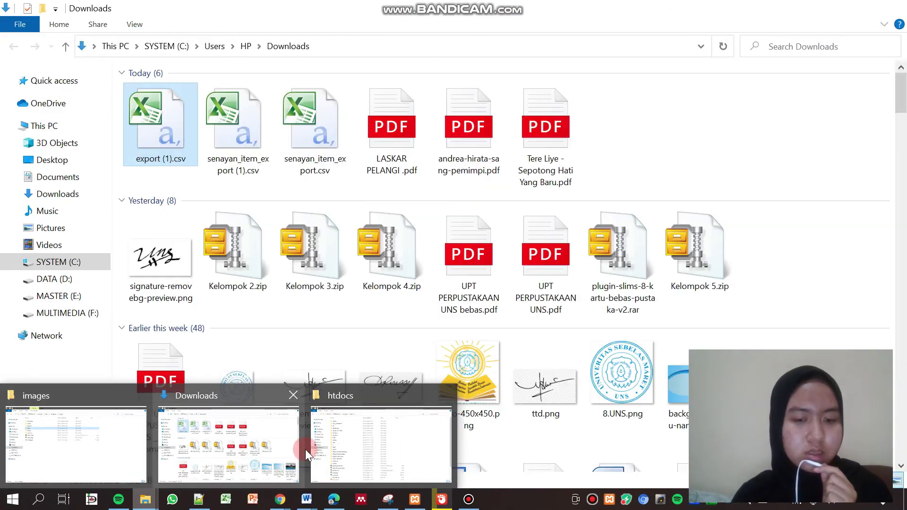
# Extract the slims9_bulian-9.0.0.zip archive into the htdocs folder
pyautogui.click(357, 446)
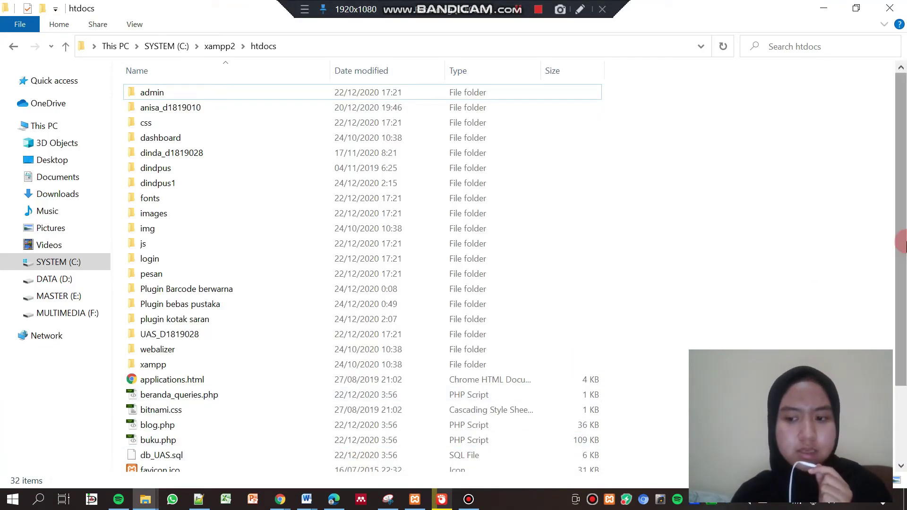
pyautogui.moveTo(905, 242); pyautogui.dragTo(906, 327)
pyautogui.rightClick(213, 464)
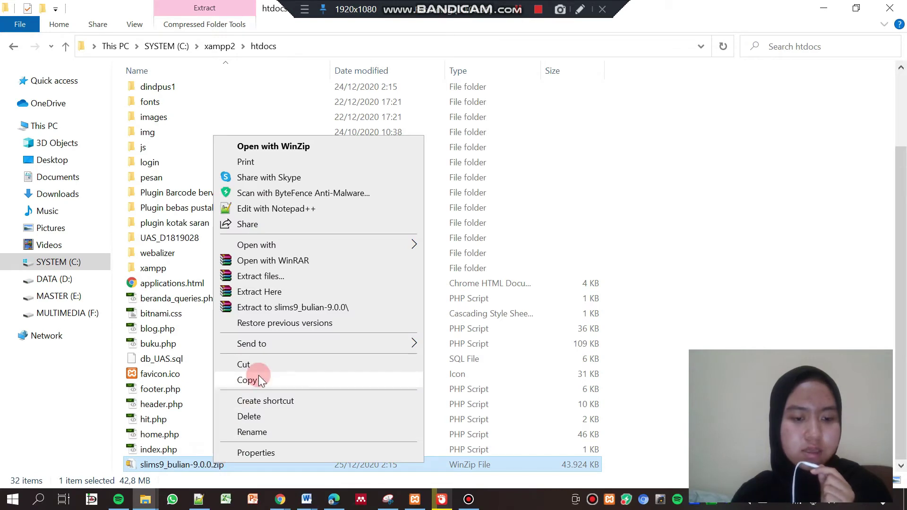
pyautogui.click(267, 295)
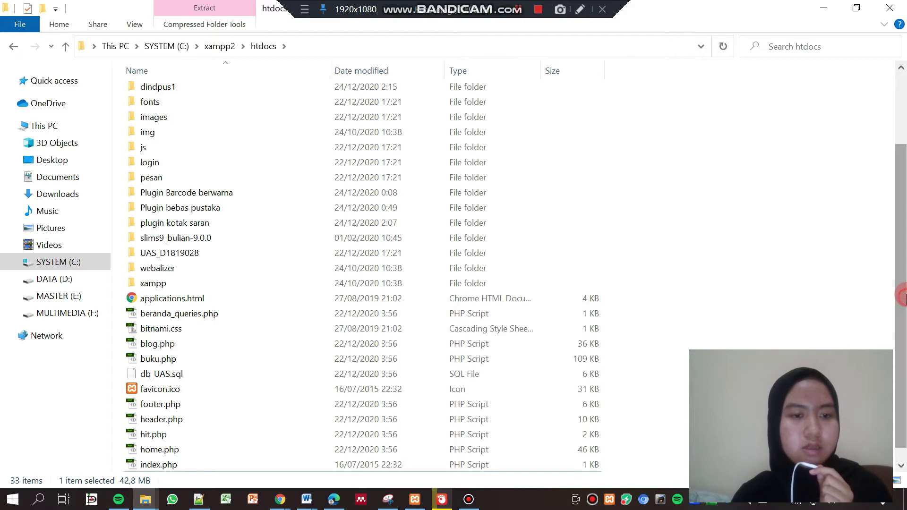
# Rename the extracted slims9_bulian-9.0.0 folder to 'bulian'
pyautogui.moveTo(900, 314); pyautogui.dragTo(900, 242)
pyautogui.rightClick(197, 336)
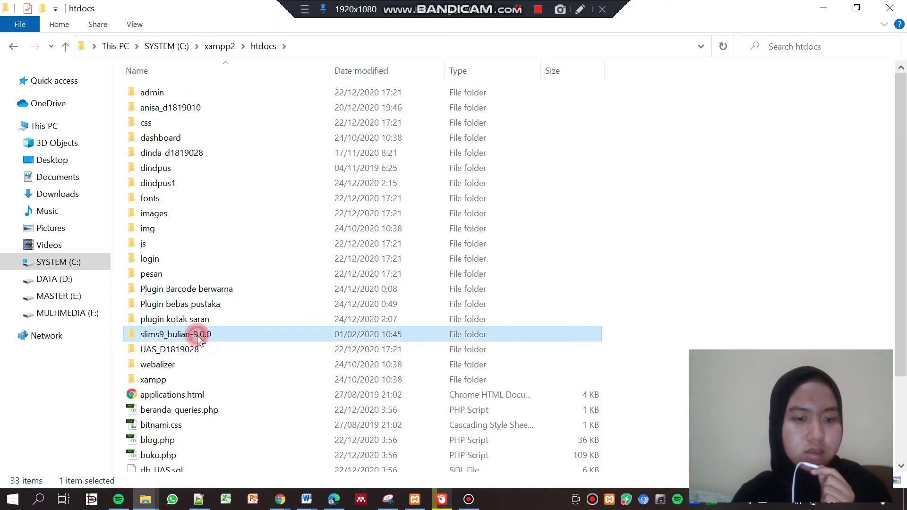
pyautogui.click(231, 455)
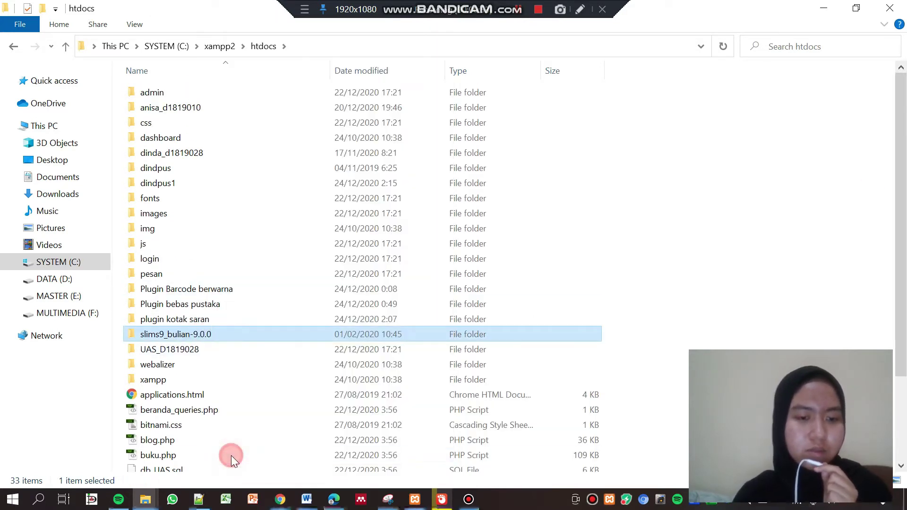
pyautogui.press('BackSpace')
pyautogui.write('bulian')
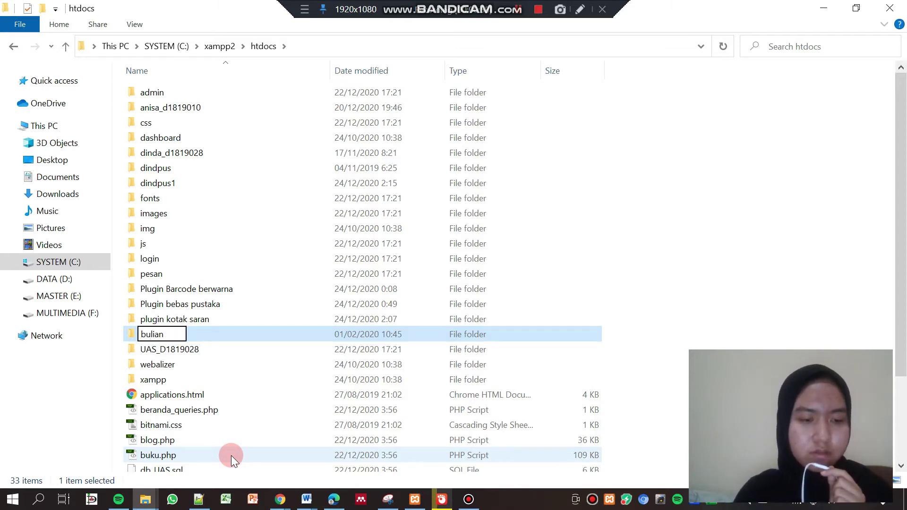
pyautogui.press('Return')
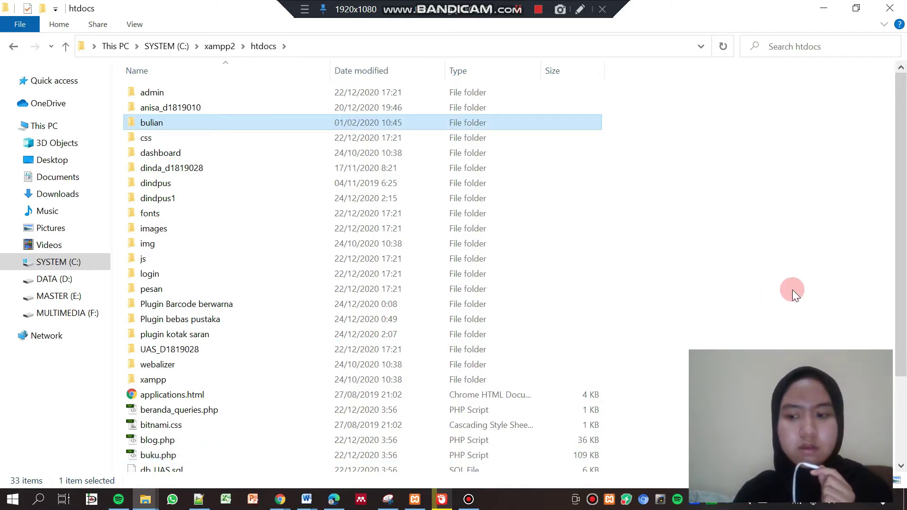
# Switch back to the library admin browser window
pyautogui.click(793, 290)
pyautogui.click(281, 499)
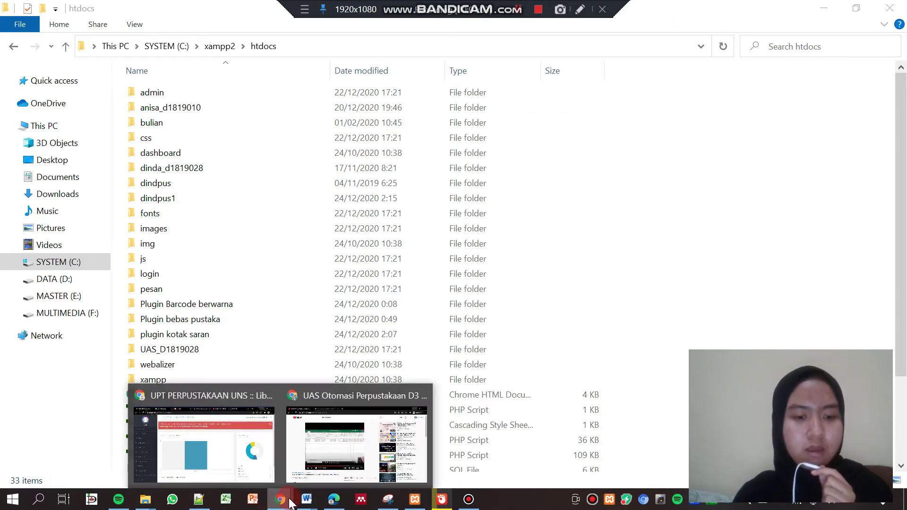
pyautogui.click(228, 440)
# Open localhost:7882/bulian, pass the requirements check, and choose Upgrade my SLiMS
pyautogui.moveTo(244, 37); pyautogui.dragTo(169, 44)
pyautogui.write('b')
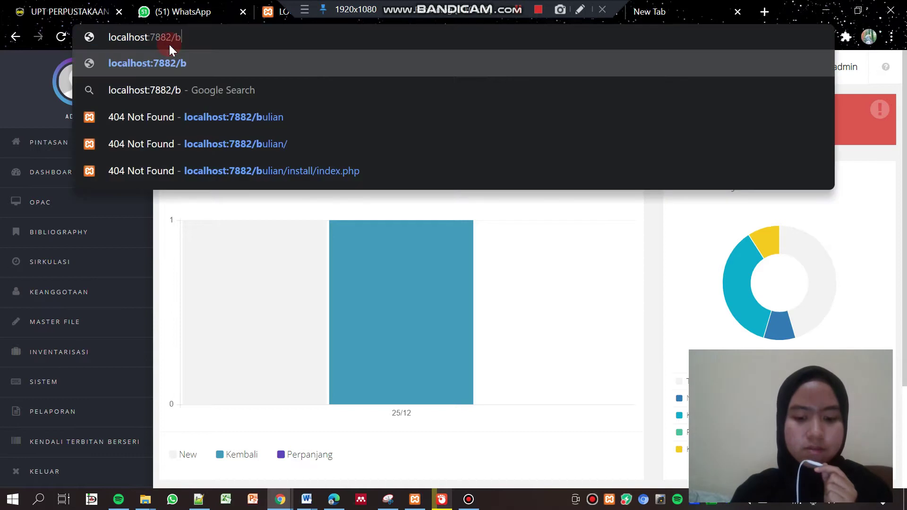
pyautogui.write('ulian')
pyautogui.press('Return')
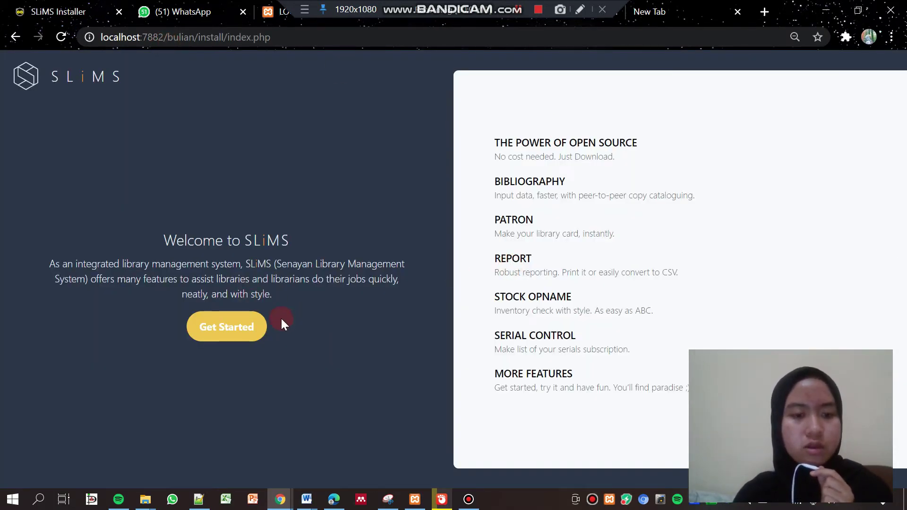
pyautogui.click(217, 336)
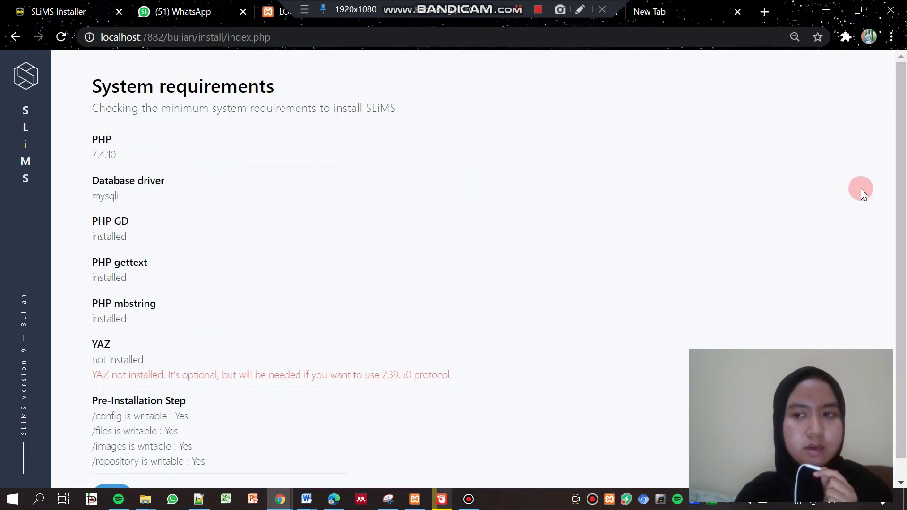
pyautogui.moveTo(902, 193); pyautogui.dragTo(902, 269)
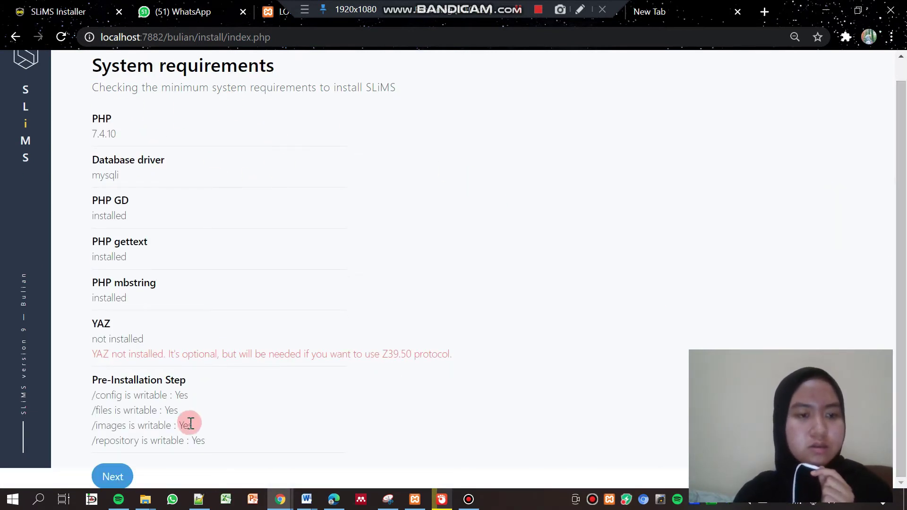
pyautogui.click(114, 477)
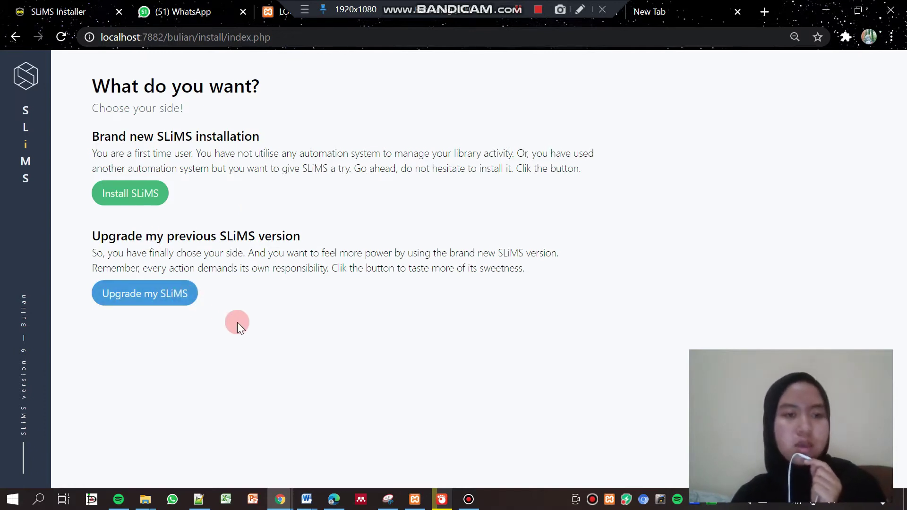
pyautogui.click(182, 303)
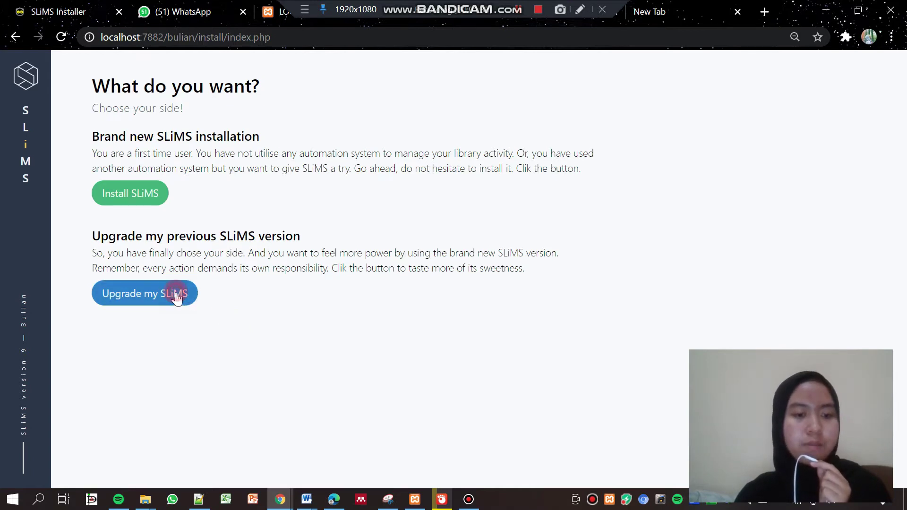
# Connect to database dindpus1 with its password, pass the connection test, and continue
pyautogui.click(176, 246)
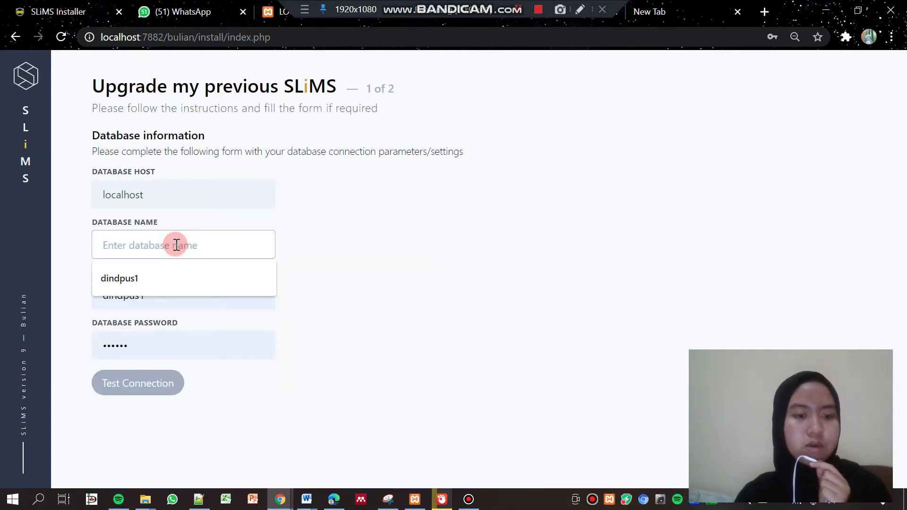
pyautogui.click(157, 278)
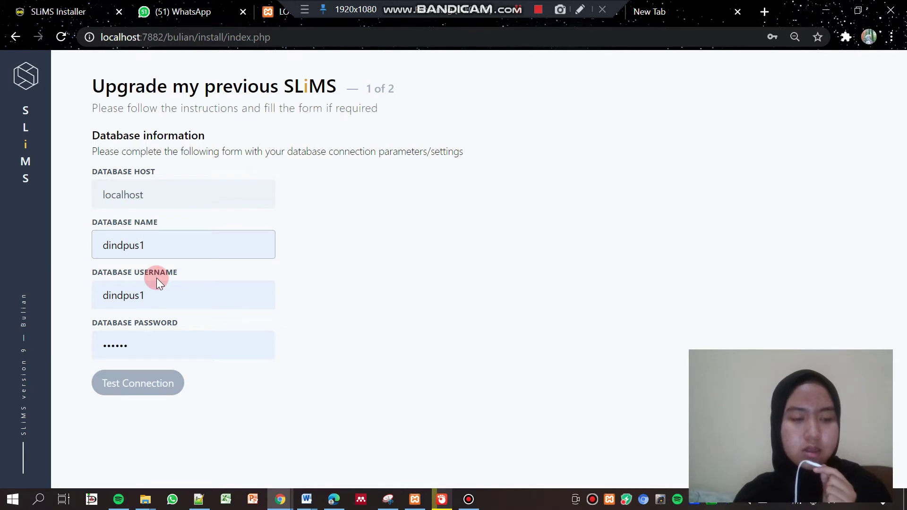
pyautogui.doubleClick(135, 349)
pyautogui.write('••••••')
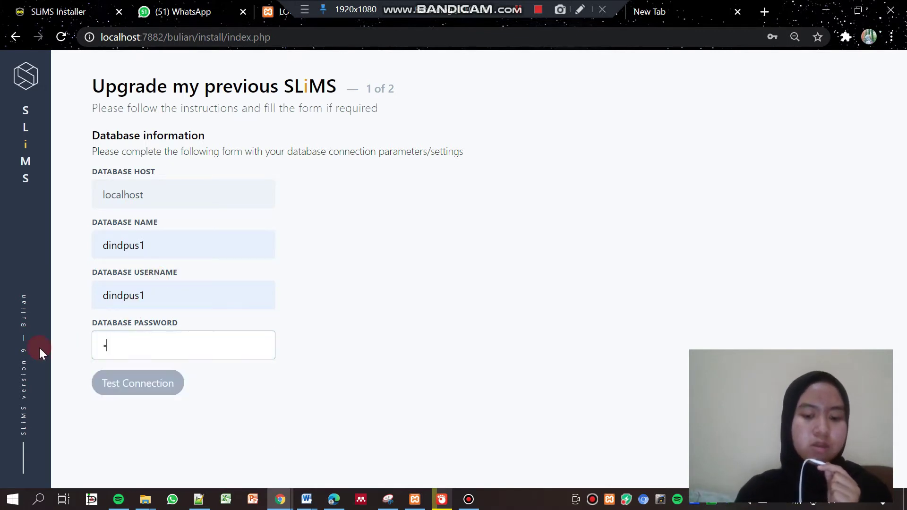
pyautogui.write('••')
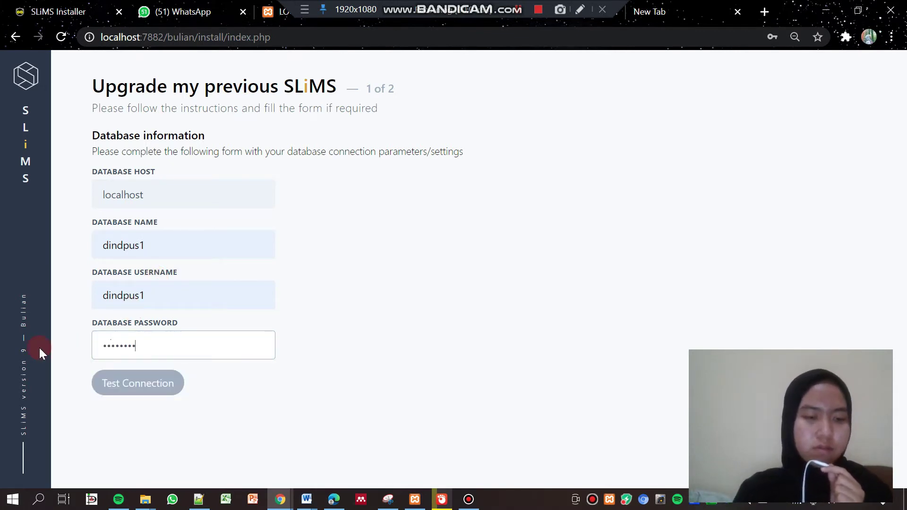
pyautogui.click(126, 383)
pyautogui.click(161, 385)
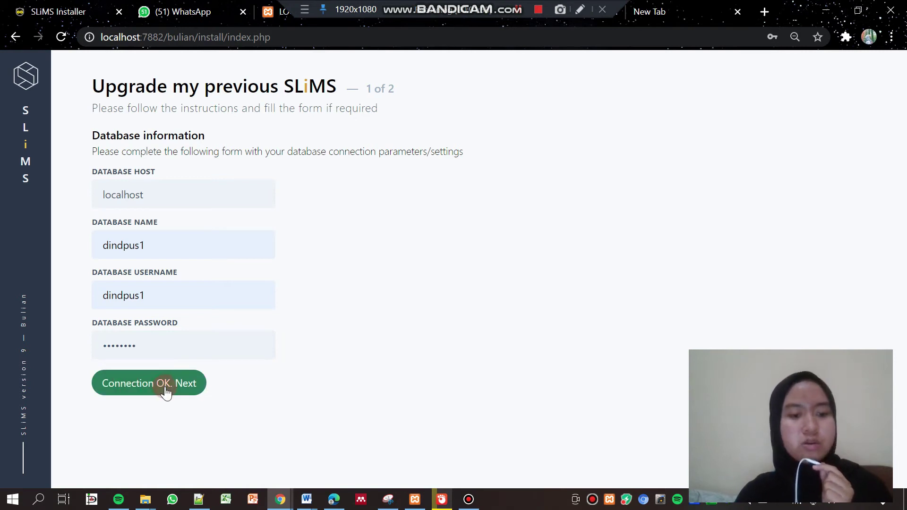
pyautogui.click(165, 390)
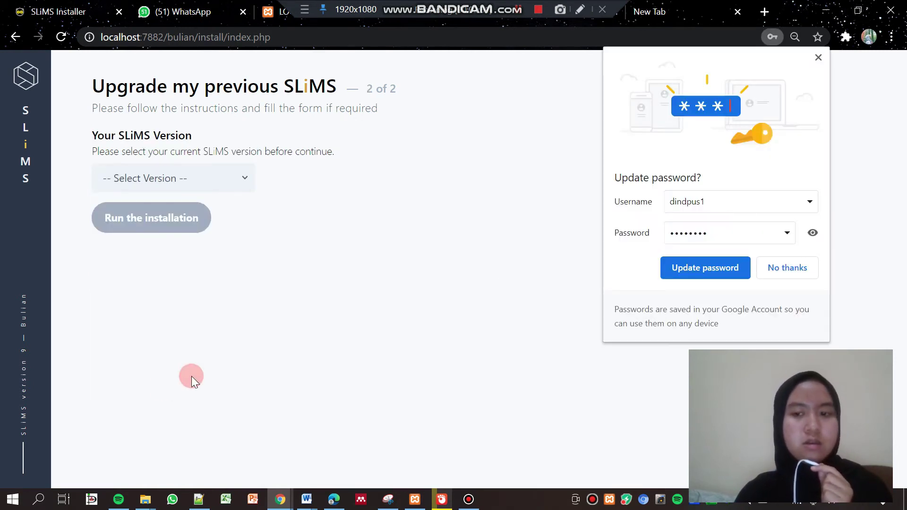
pyautogui.click(818, 58)
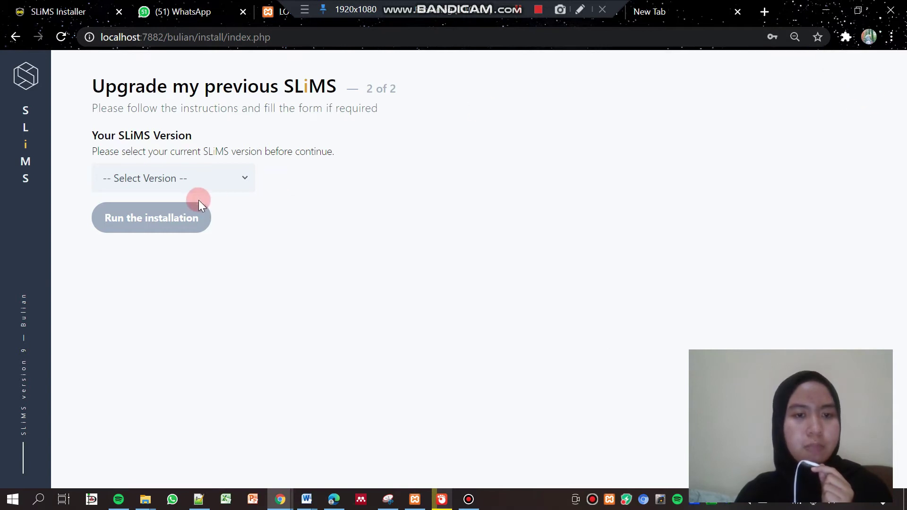
# Browse the previous SLiMS version list without choosing a version
pyautogui.click(223, 187)
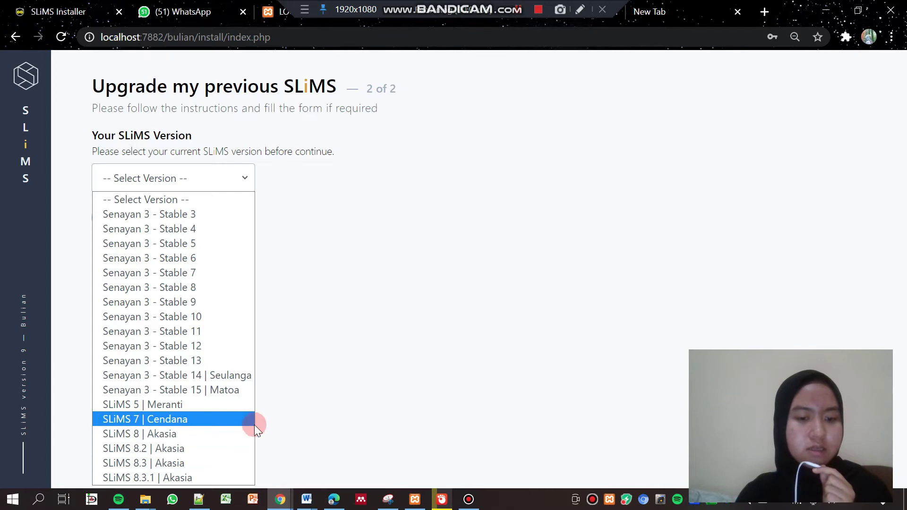
pyautogui.click(271, 454)
pyautogui.click(299, 313)
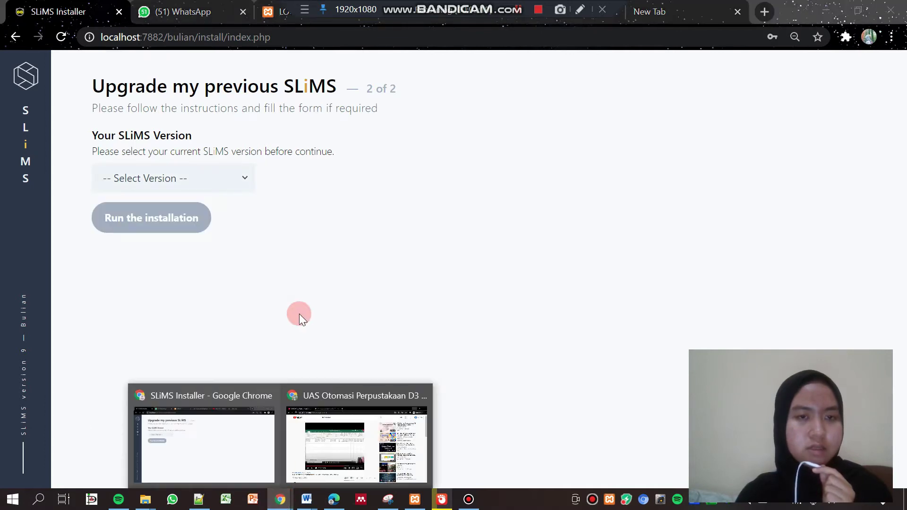
# Read SLiMS 8.3.1 (Akasia) in dindpus1's system settings, then return to the installer's version list
pyautogui.click(691, 10)
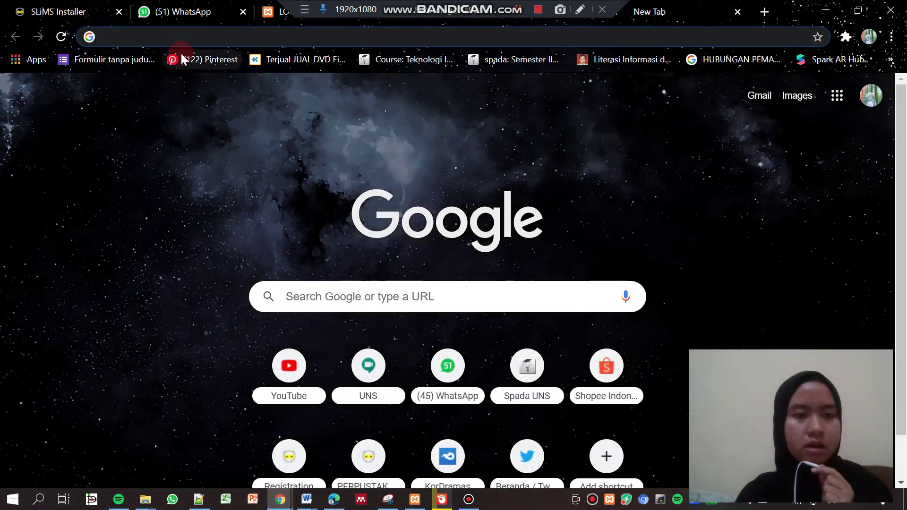
pyautogui.click(160, 37)
pyautogui.write('dind')
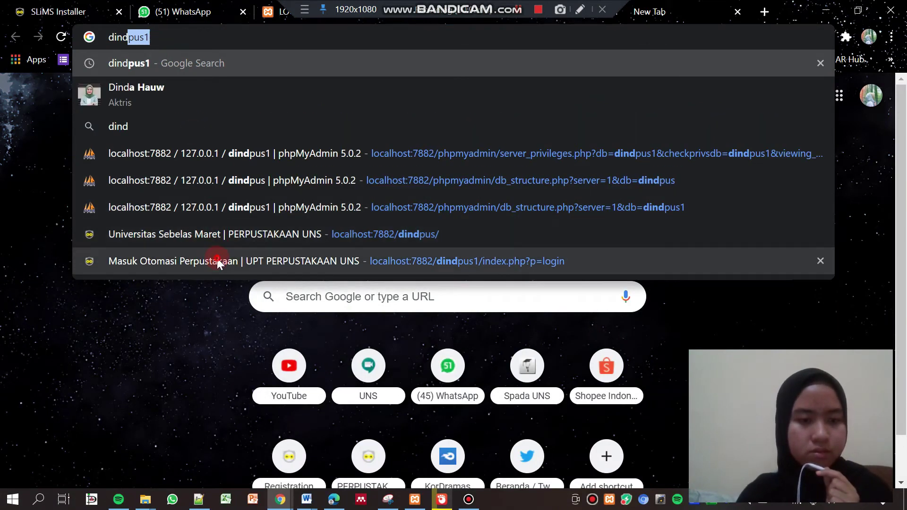
pyautogui.click(217, 258)
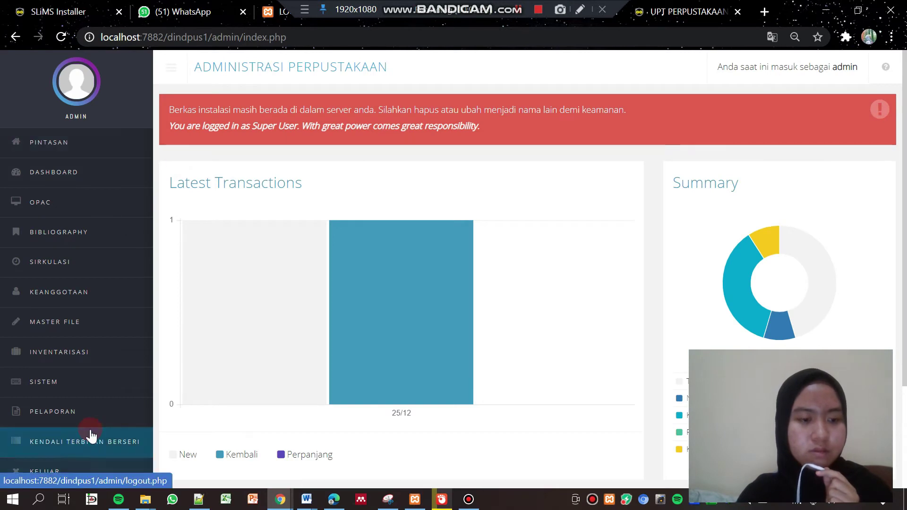
pyautogui.click(70, 388)
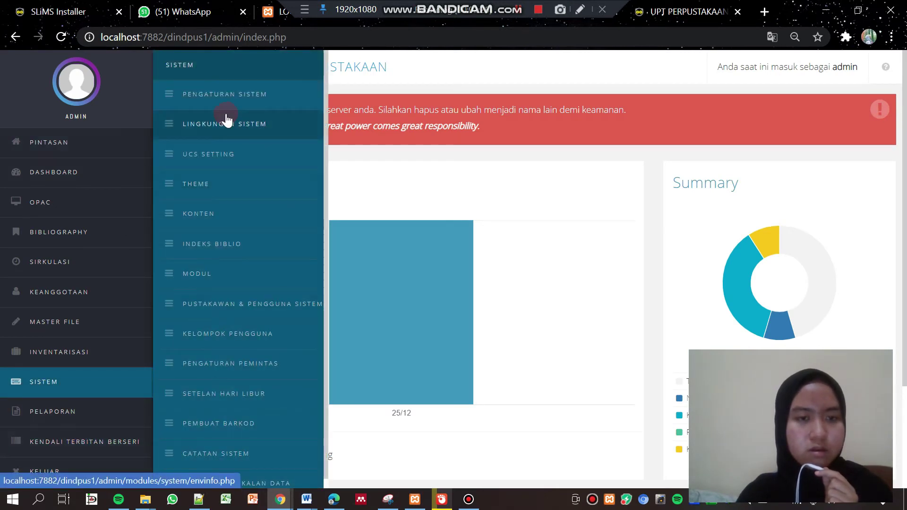
pyautogui.click(226, 96)
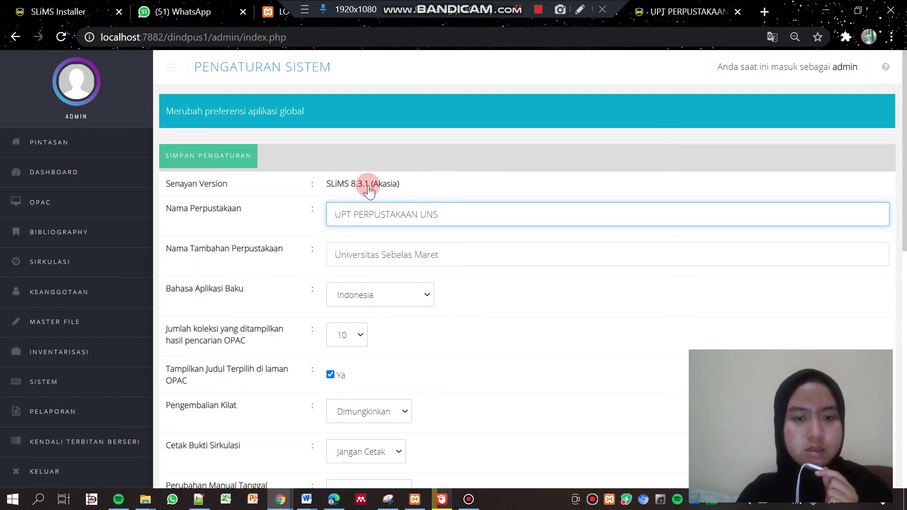
pyautogui.click(57, 5)
pyautogui.click(177, 194)
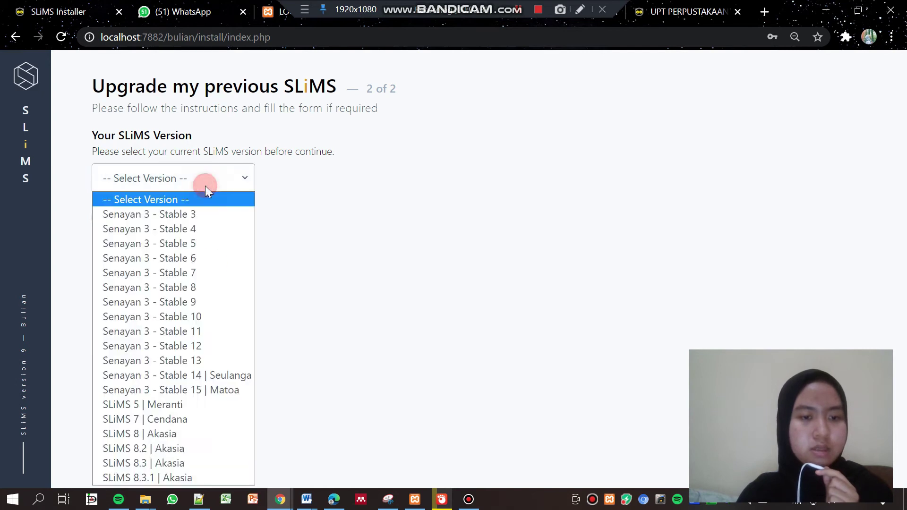
# Select SLiMS 8.3.1 | Akasia and run the installation, retrying after the first error
pyautogui.click(166, 475)
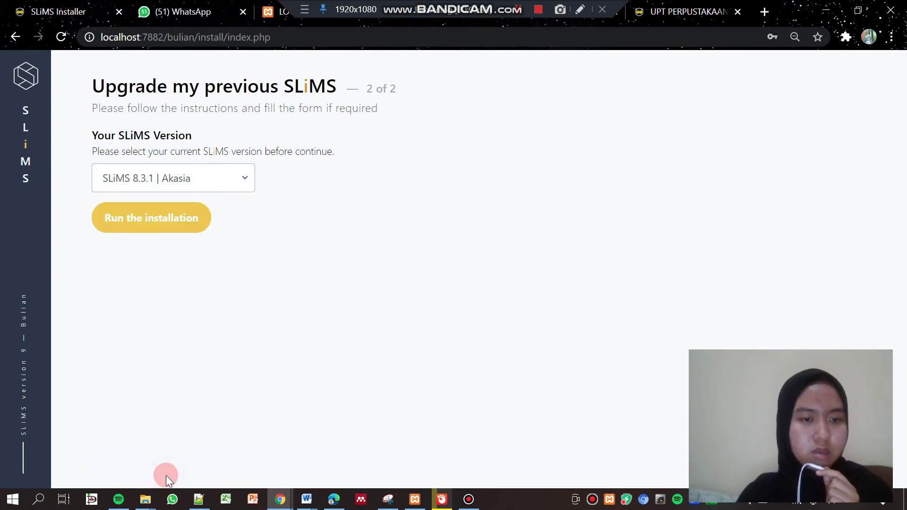
pyautogui.click(191, 218)
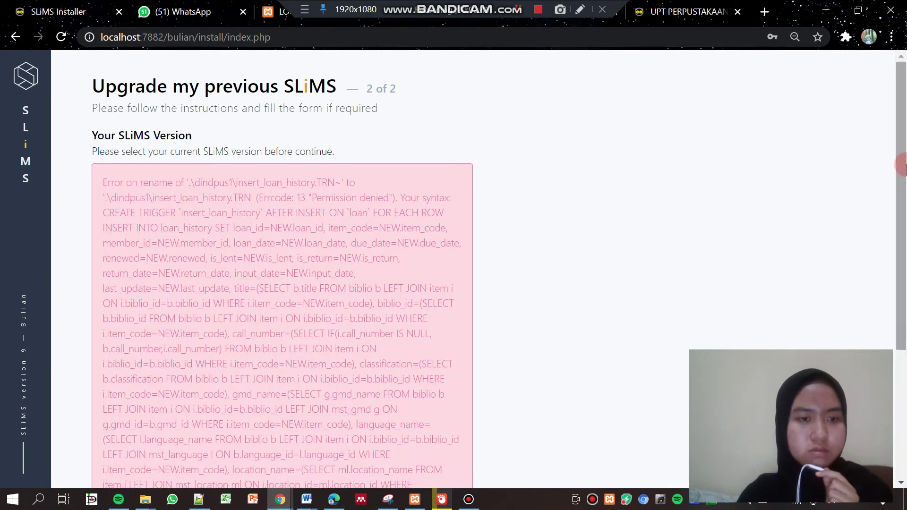
pyautogui.scroll(-1, 903, 161)
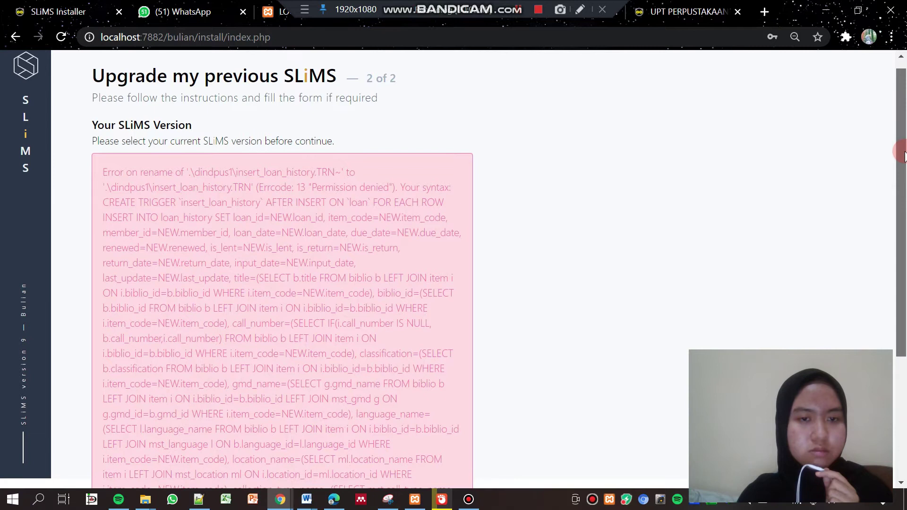
pyautogui.scroll(-4, 903, 156)
pyautogui.click(222, 429)
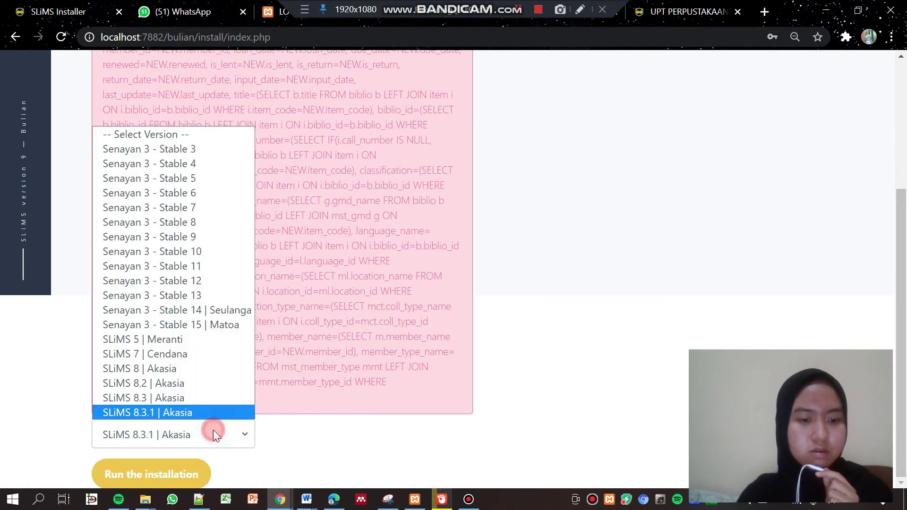
pyautogui.click(165, 412)
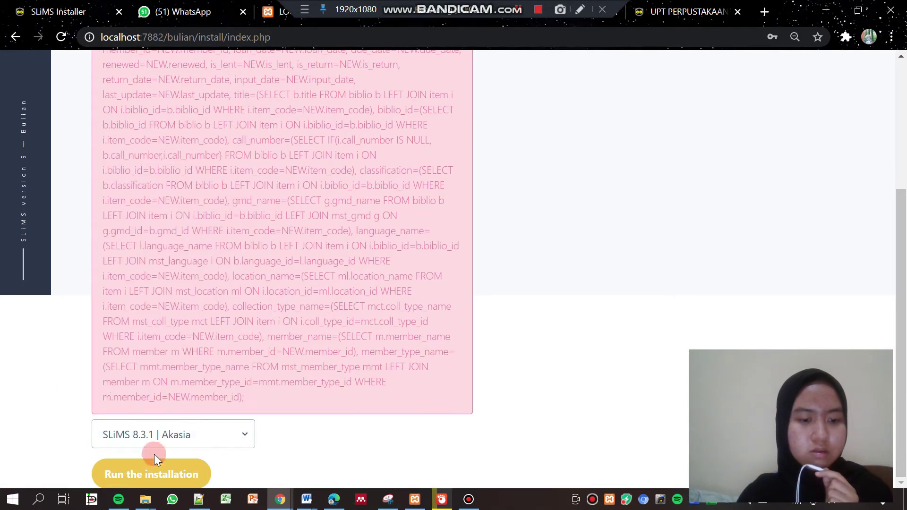
pyautogui.click(152, 467)
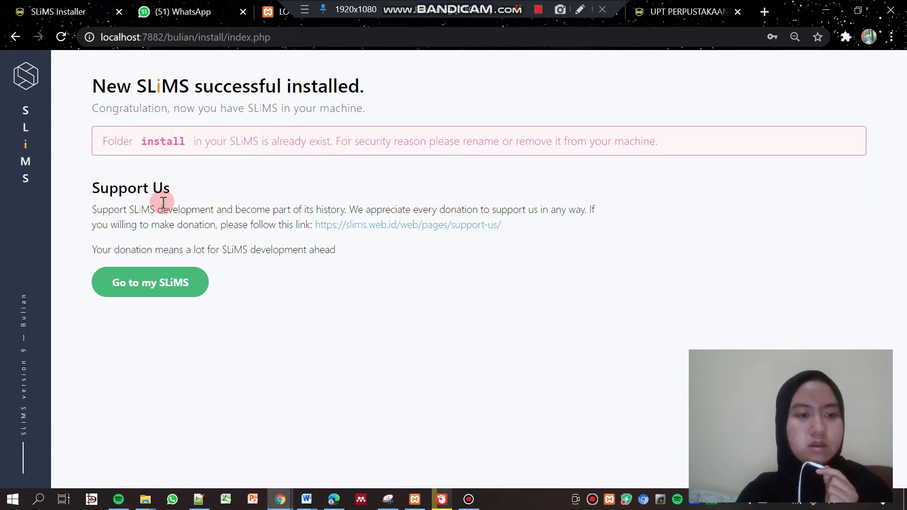
# Open the upgraded OPAC home page and scroll to the popular collections with missing covers
pyautogui.click(158, 290)
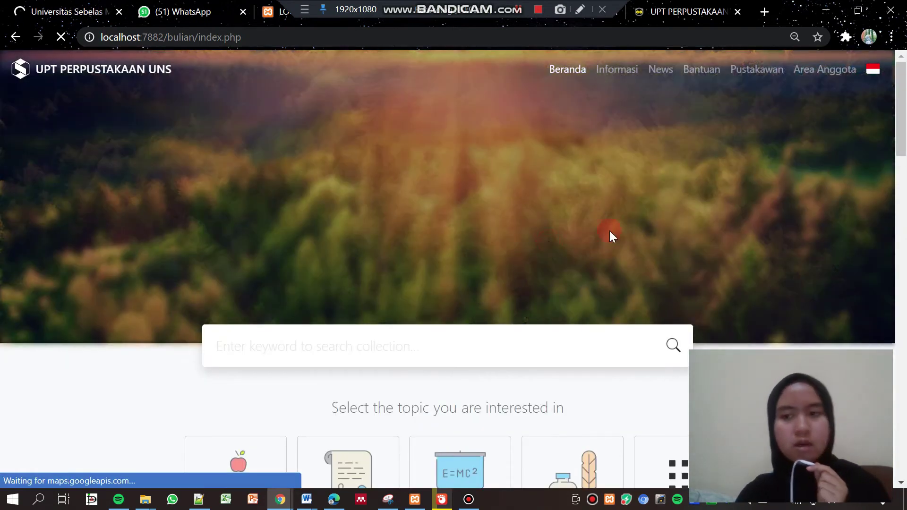
pyautogui.moveTo(902, 119); pyautogui.dragTo(902, 184)
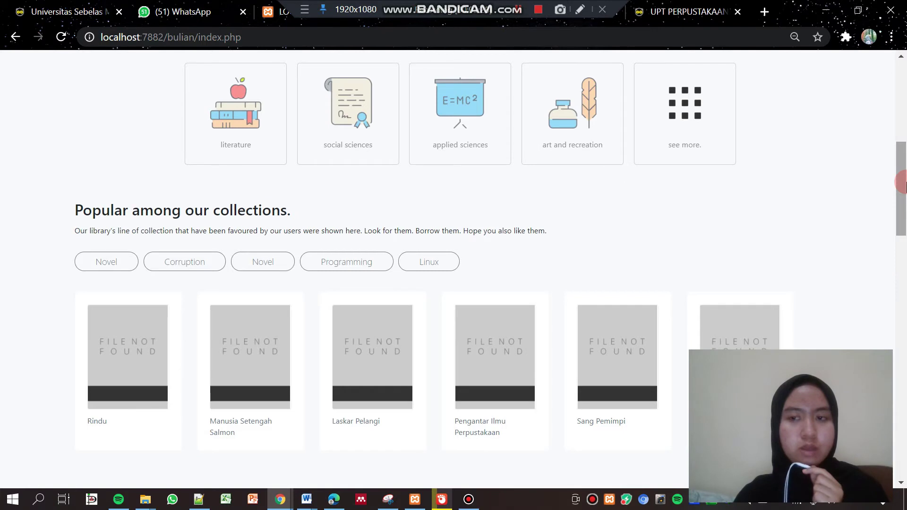
pyautogui.moveTo(903, 184); pyautogui.dragTo(903, 146)
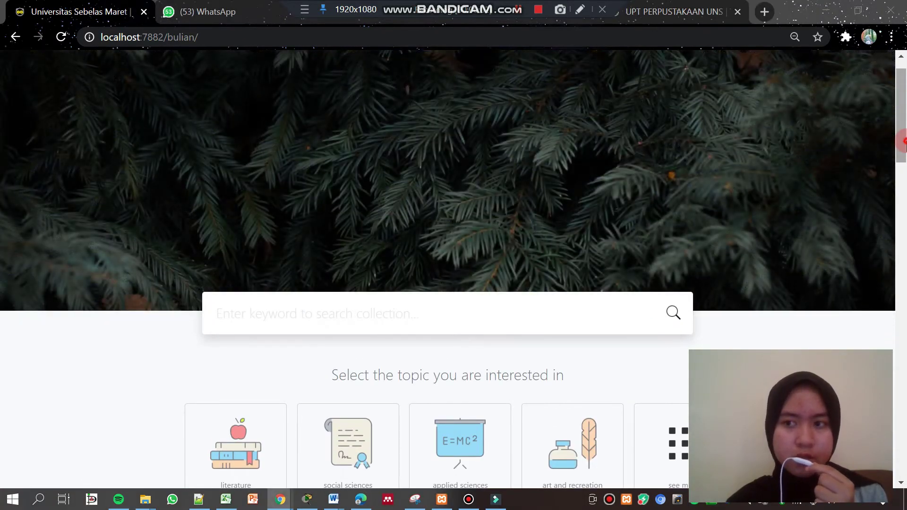
pyautogui.moveTo(903, 146); pyautogui.dragTo(845, 219)
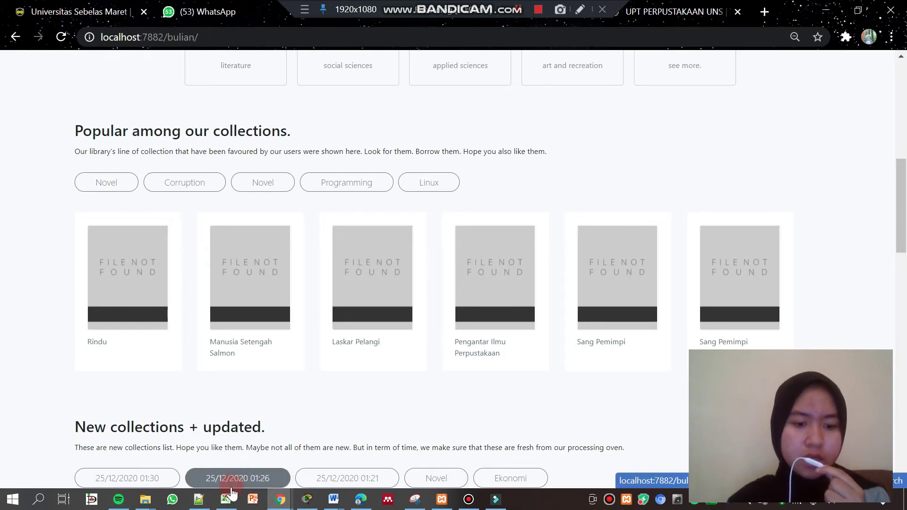
# Select and copy all 72 cover images in dindpus1\images\docs
pyautogui.moveTo(156, 502)
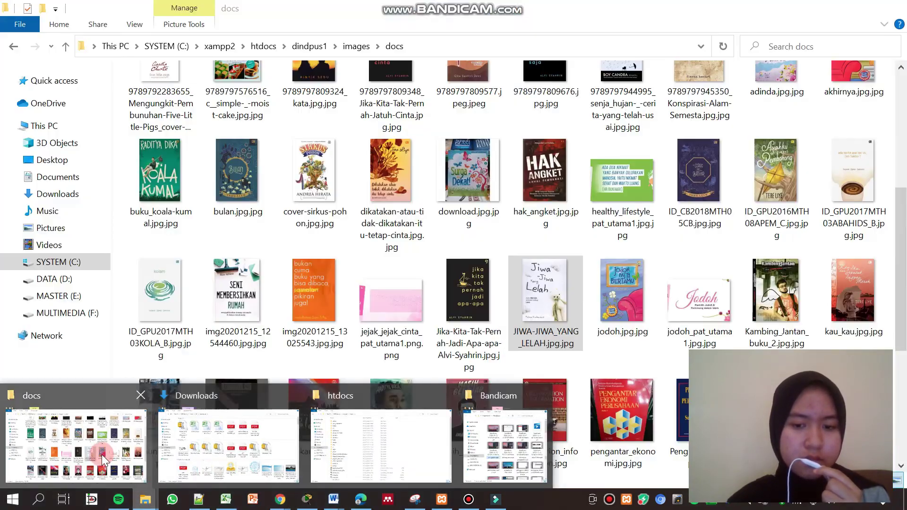
pyautogui.click(101, 454)
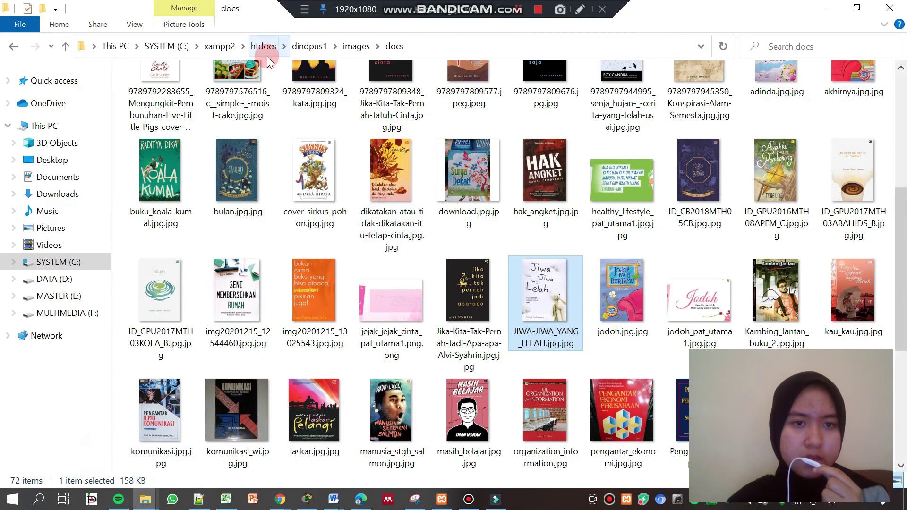
pyautogui.click(299, 48)
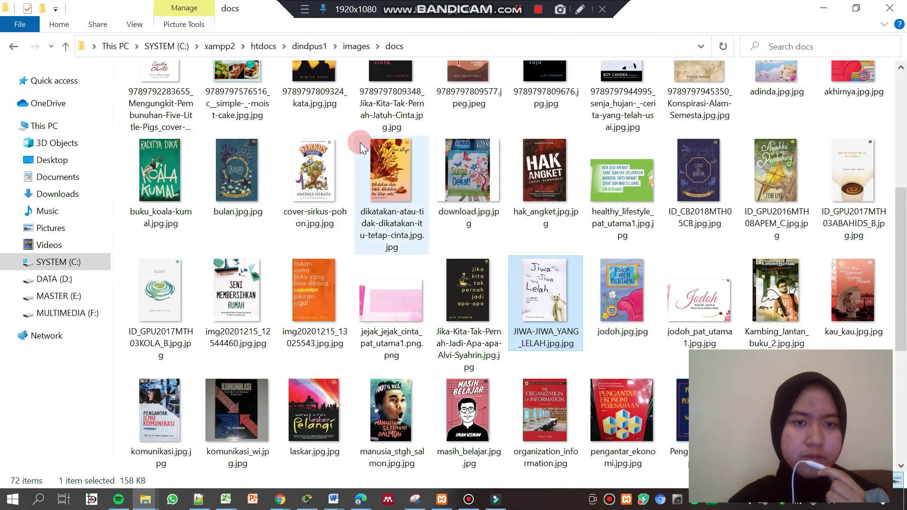
pyautogui.click(406, 213)
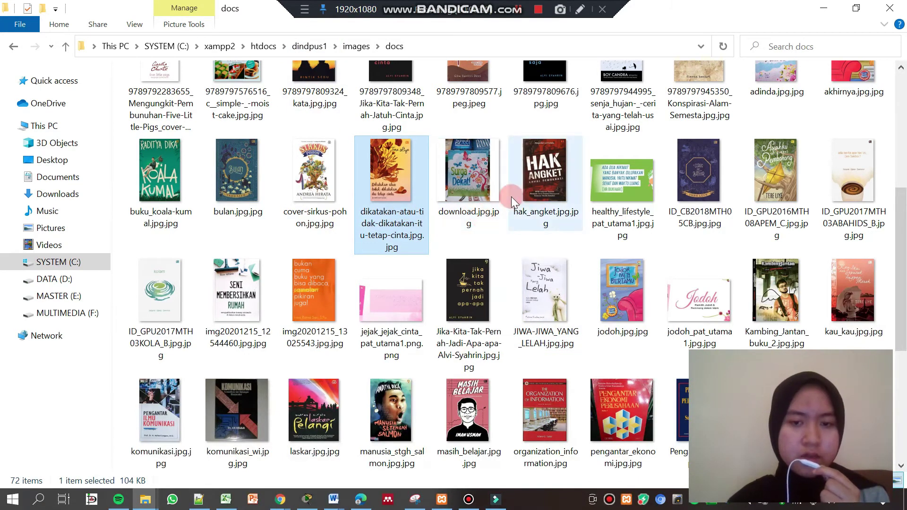
pyautogui.scroll(-1, 903, 228)
pyautogui.scroll(2, 904, 228)
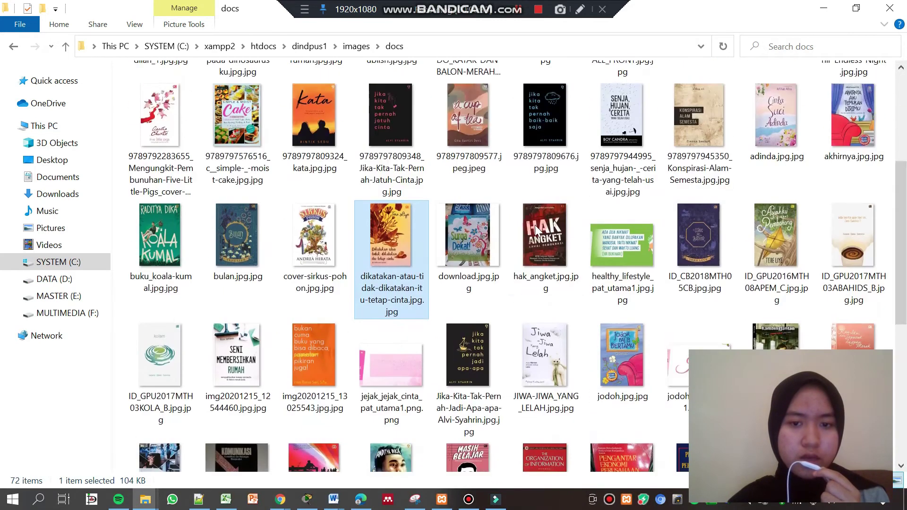
pyautogui.click(454, 223)
pyautogui.hotkey('ctrl', 'a')
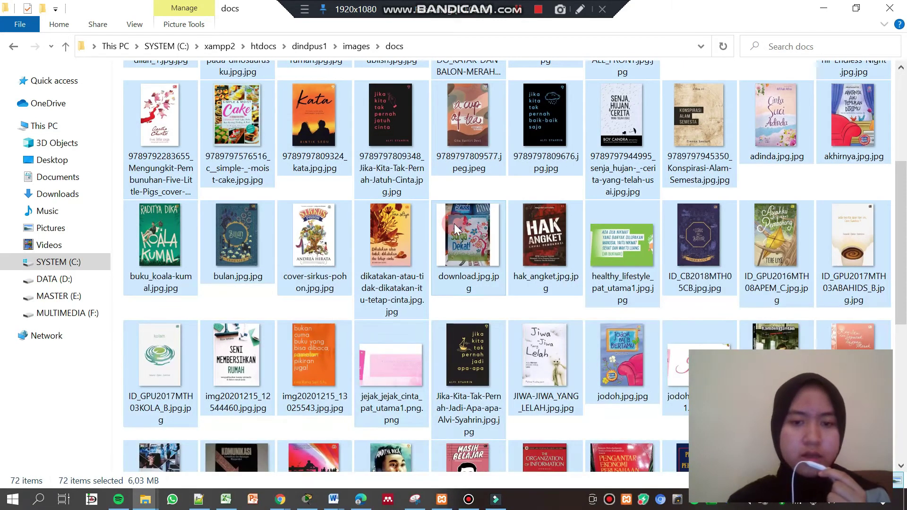
pyautogui.rightClick(455, 223)
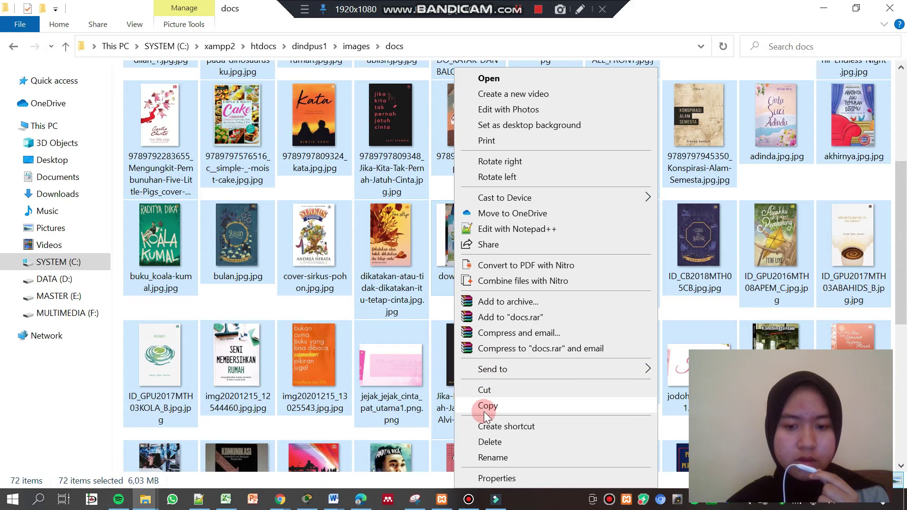
pyautogui.click(485, 408)
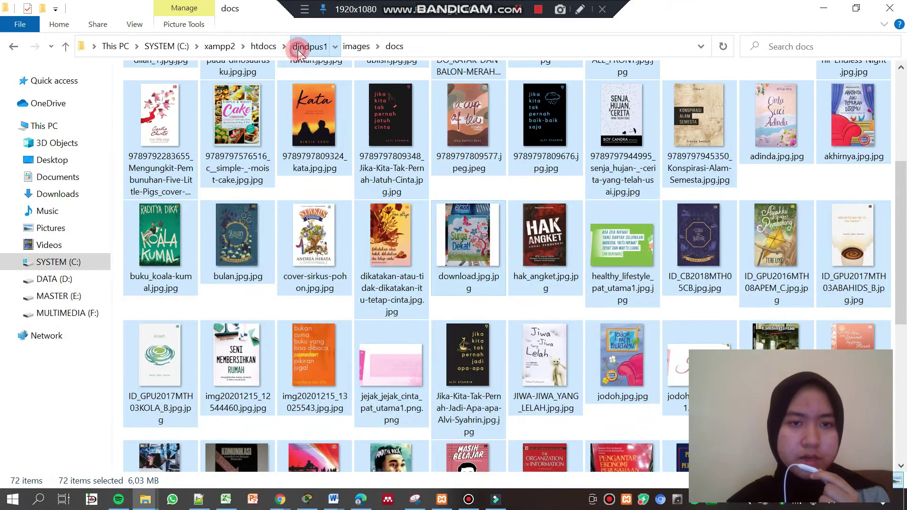
# Paste the copied images into htdocs\bulian\images\docs
pyautogui.click(305, 46)
pyautogui.click(271, 48)
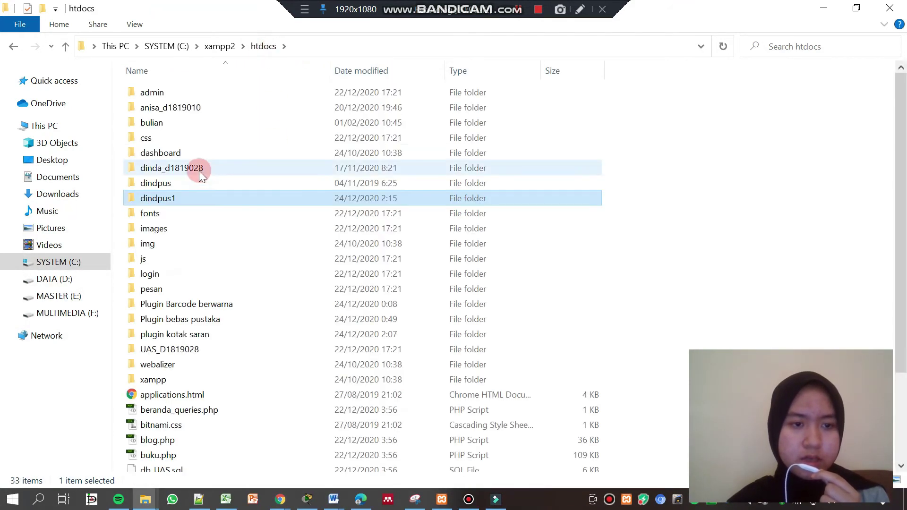
pyautogui.doubleClick(163, 123)
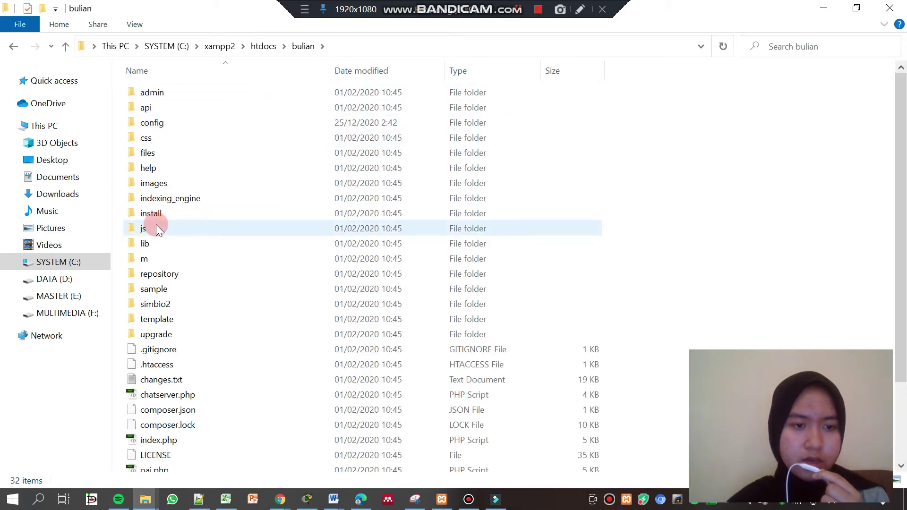
pyautogui.doubleClick(159, 187)
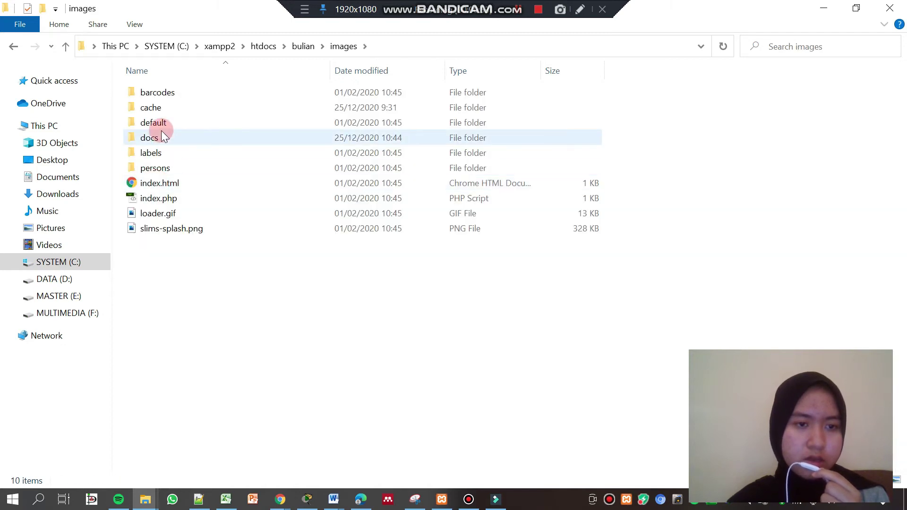
pyautogui.doubleClick(155, 137)
pyautogui.click(407, 232)
pyautogui.rightClick(396, 324)
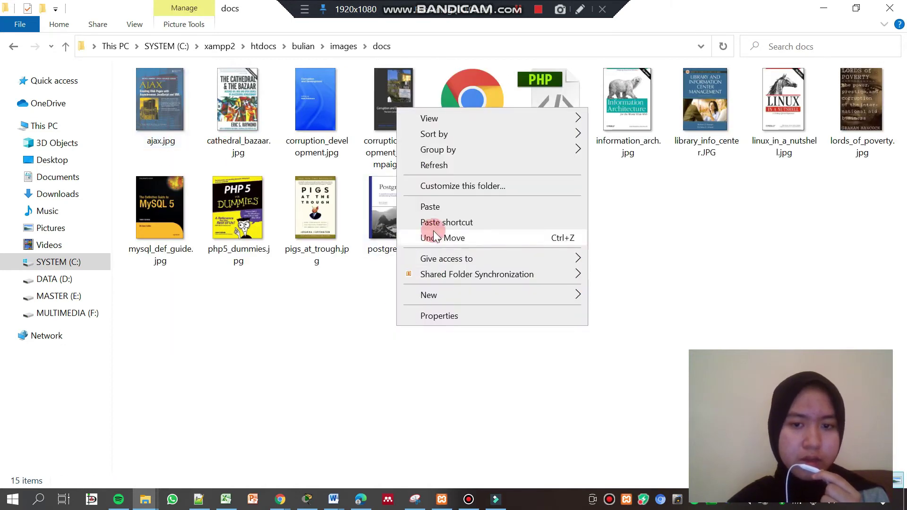
pyautogui.click(428, 208)
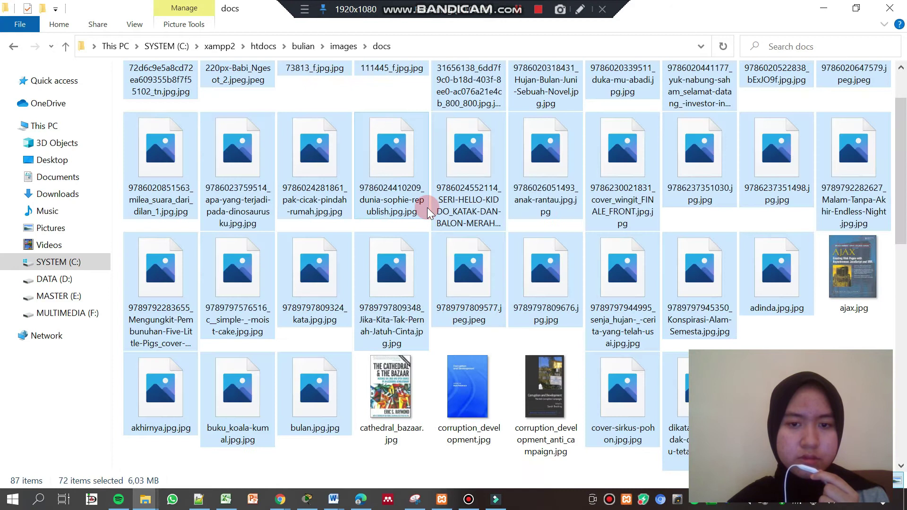
# Return to the browser and reload the library home page to check the covers
pyautogui.click(824, 14)
pyautogui.click(67, 37)
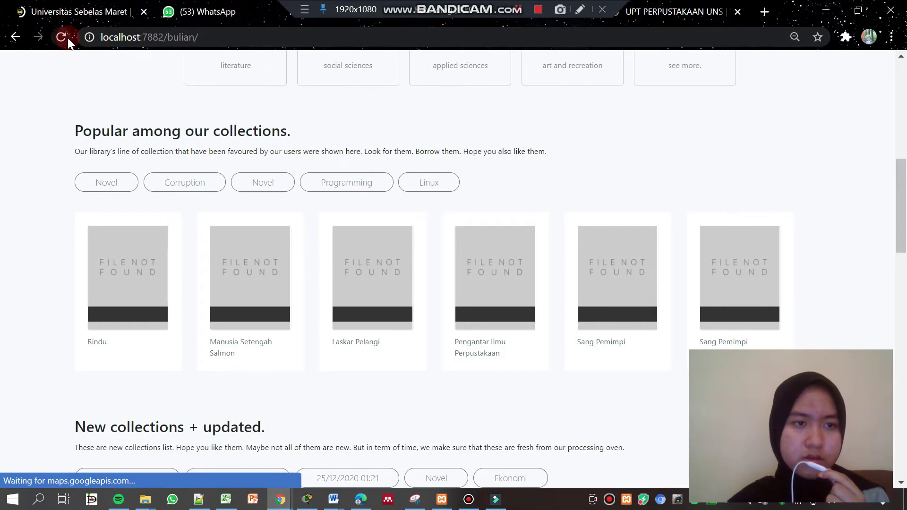
pyautogui.moveTo(904, 169); pyautogui.dragTo(906, 196)
pyautogui.moveTo(905, 241); pyautogui.dragTo(903, 127)
pyautogui.click(673, 276)
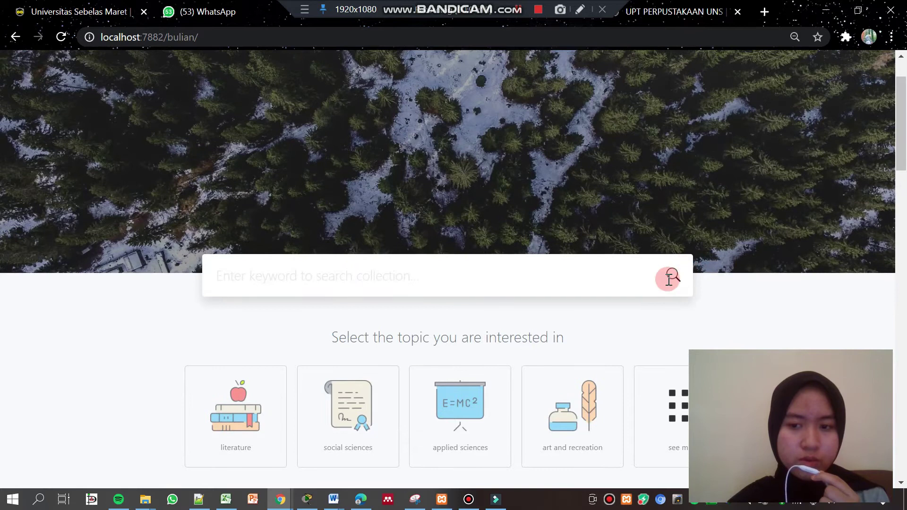
pyautogui.moveTo(903, 136); pyautogui.dragTo(903, 71)
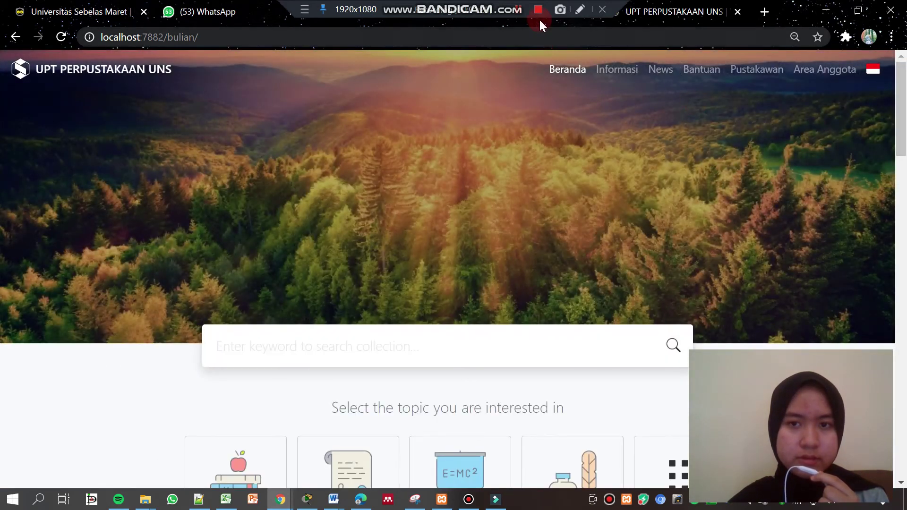
pyautogui.click(538, 10)
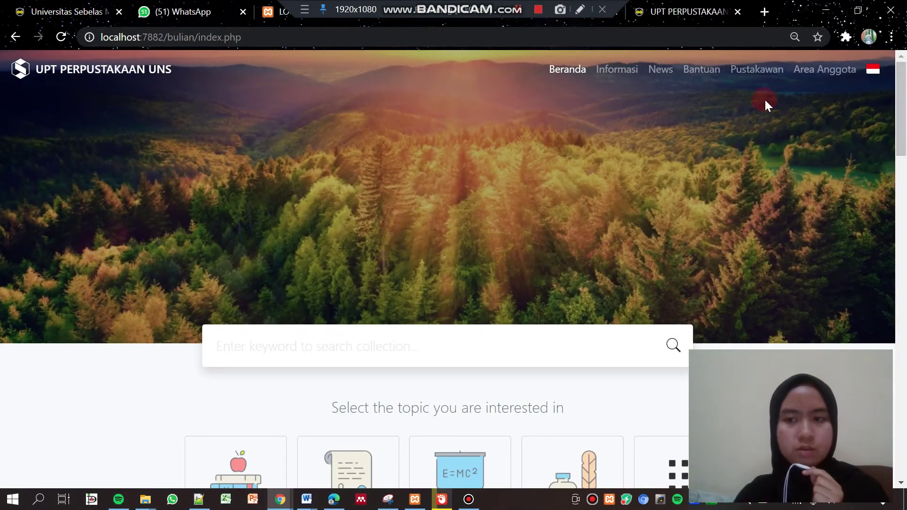
pyautogui.moveTo(902, 103); pyautogui.dragTo(901, 494)
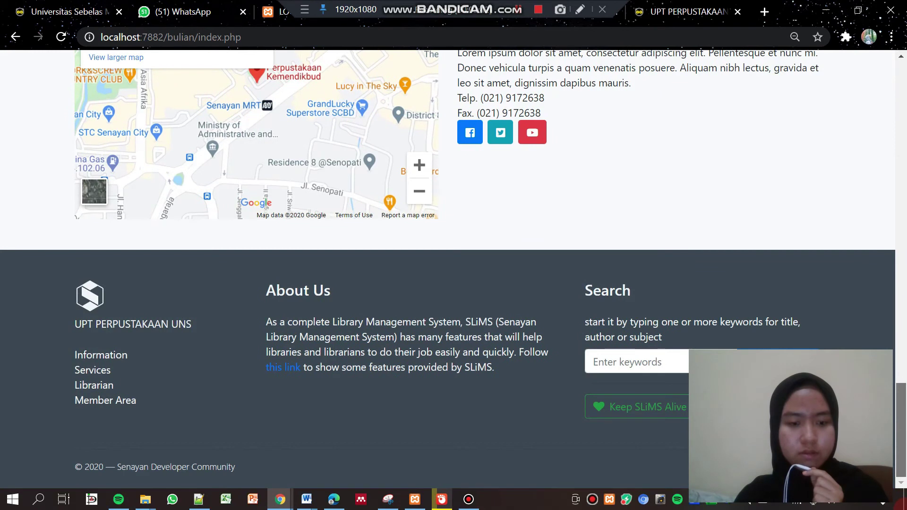
pyautogui.moveTo(901, 457); pyautogui.dragTo(903, 62)
# Open the Profil Pustakawan page listing six librarian profiles
pyautogui.click(764, 71)
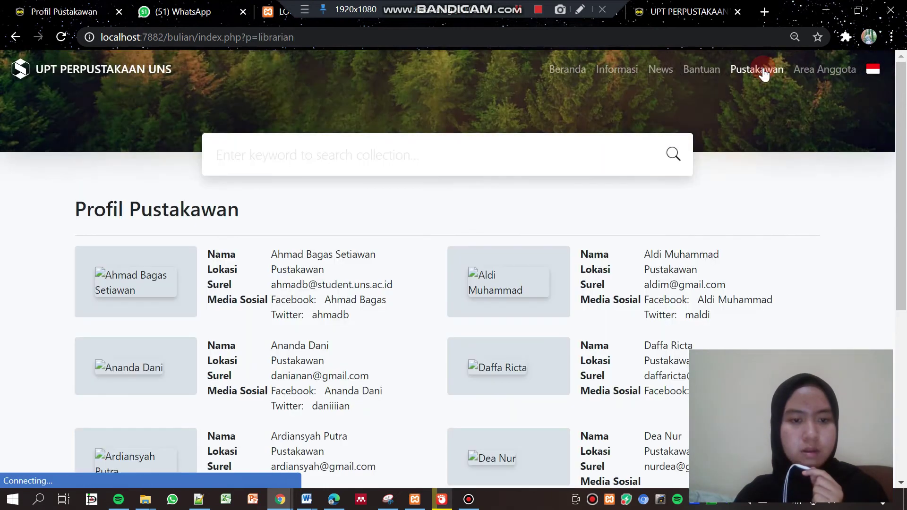
pyautogui.moveTo(902, 127); pyautogui.dragTo(901, 323)
pyautogui.moveTo(896, 374); pyautogui.dragTo(897, 403)
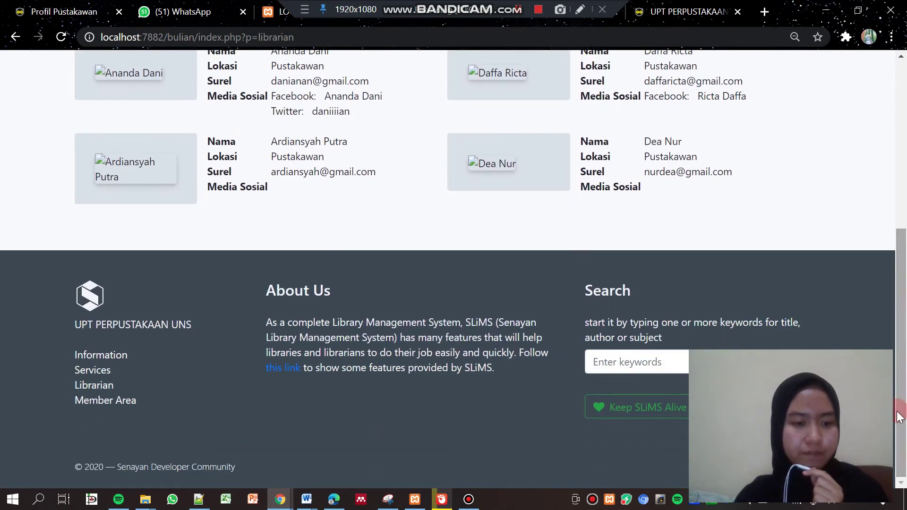
pyautogui.click(95, 373)
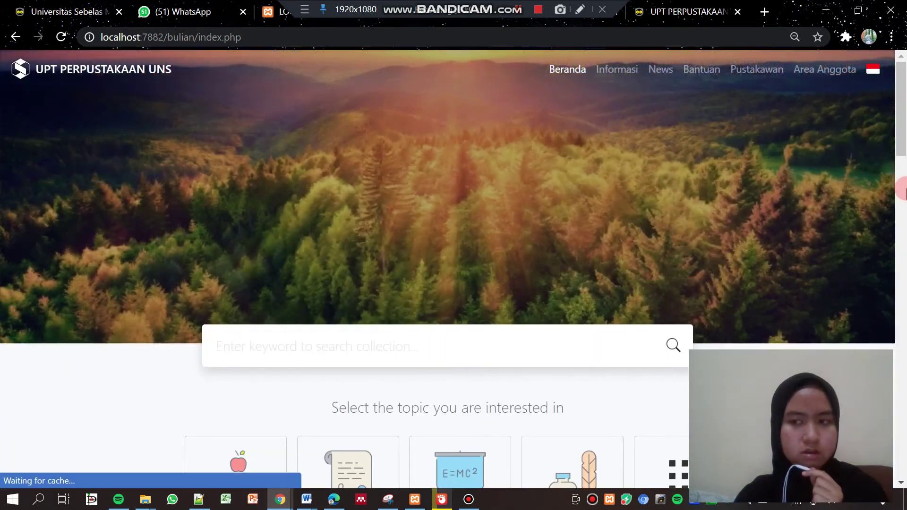
pyautogui.moveTo(902, 161); pyautogui.dragTo(902, 87)
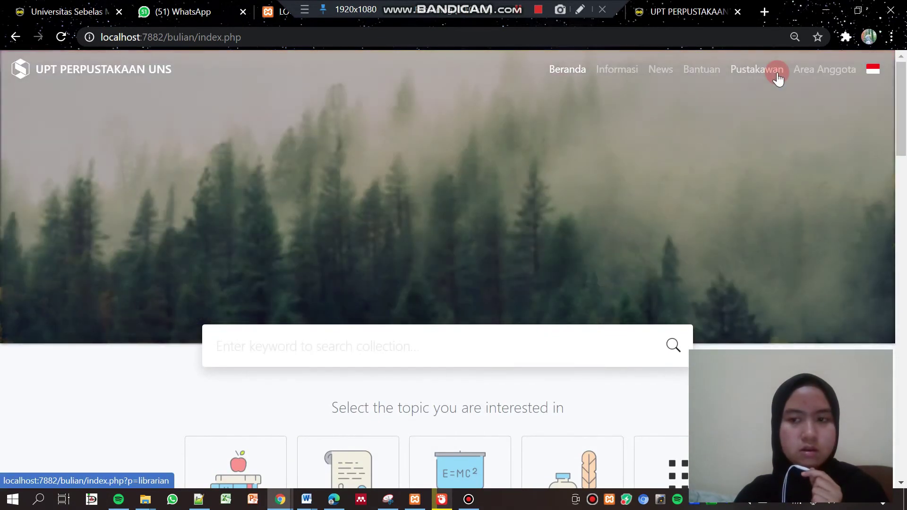
pyautogui.click(740, 72)
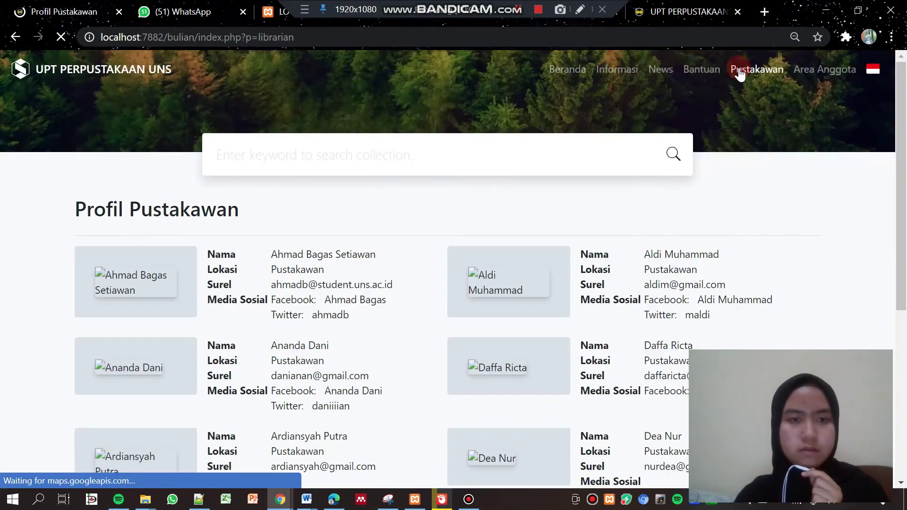
pyautogui.click(308, 39)
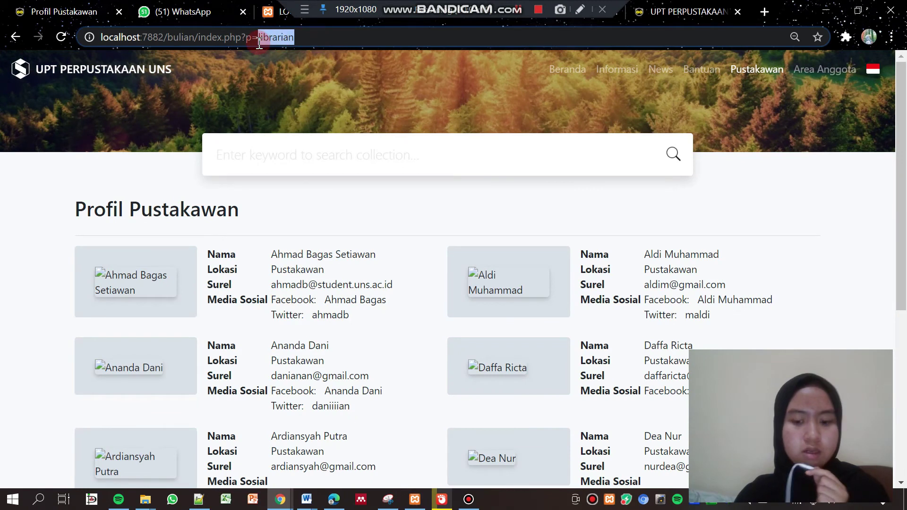
# Load the librarian login page, enter 'admin' as Nama Akun and type the account password
pyautogui.write('log')
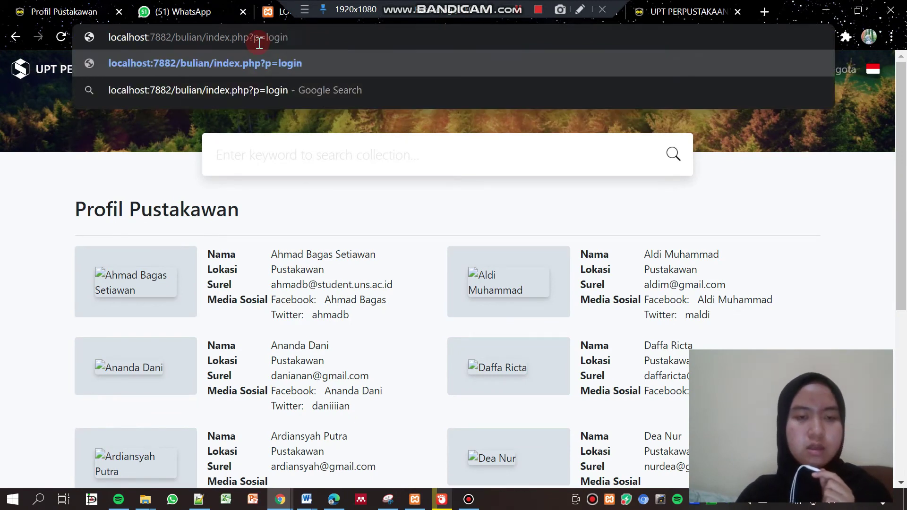
pyautogui.press('Return')
pyautogui.click(134, 276)
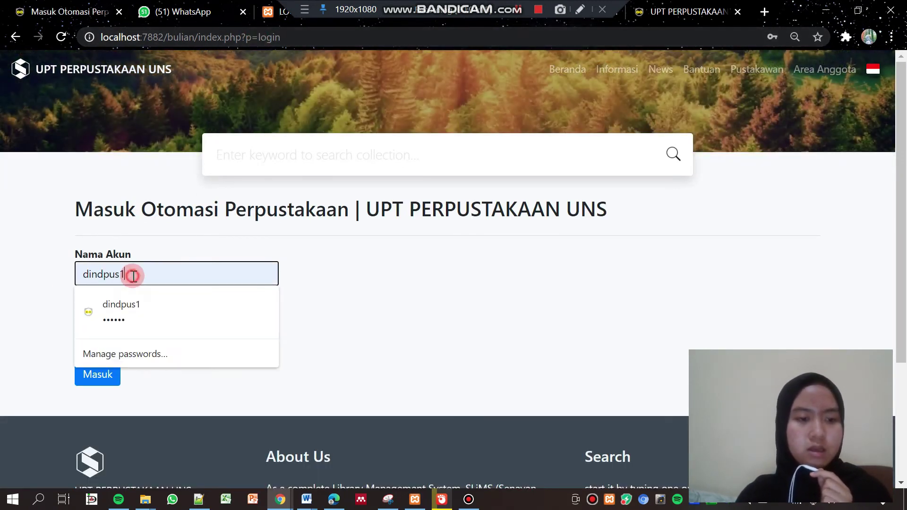
pyautogui.hotkey('ctrl', 'a')
pyautogui.write('ad')
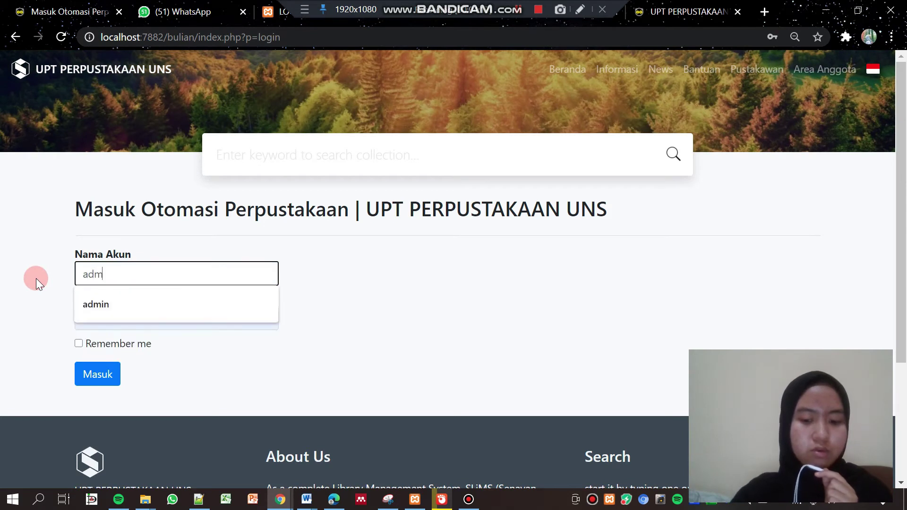
pyautogui.write('min')
pyautogui.click(142, 319)
pyautogui.hotkey('ctrl', 'a')
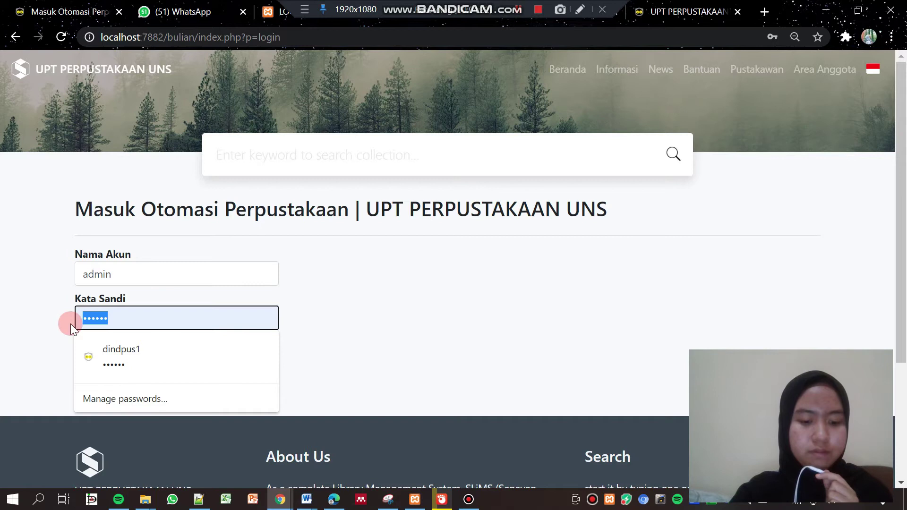
pyautogui.write('admin1')
pyautogui.click(84, 347)
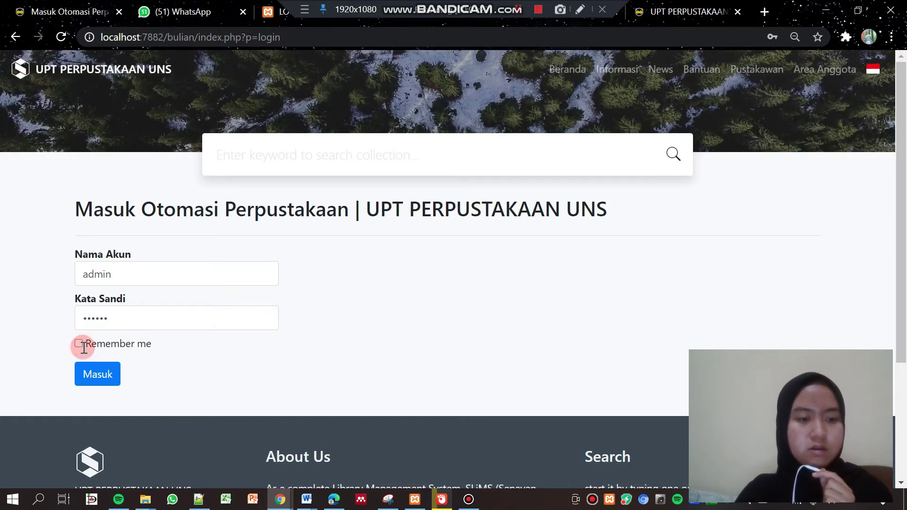
# Log in to the admin area and browse the Bibliography list
pyautogui.click(95, 376)
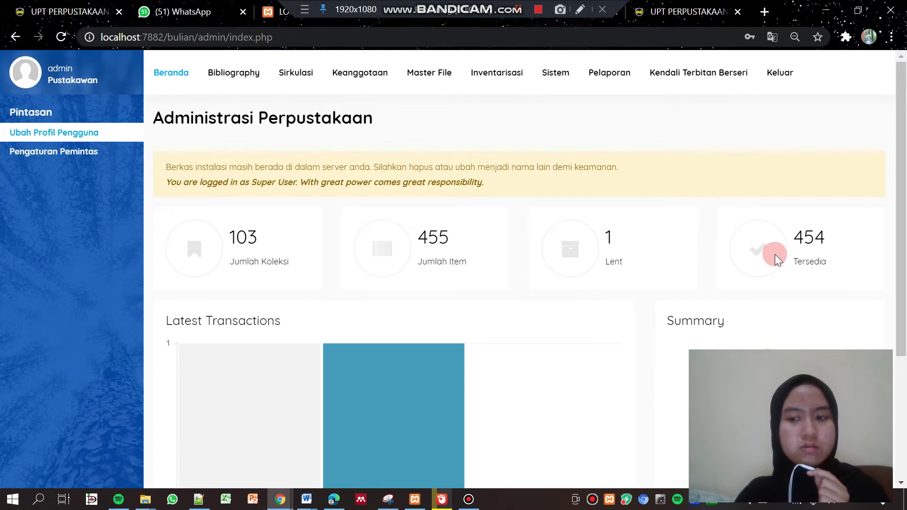
pyautogui.moveTo(903, 207)
pyautogui.mouseDown()
pyautogui.moveTo(902, 321)
pyautogui.moveTo(902, 208)
pyautogui.mouseUp()
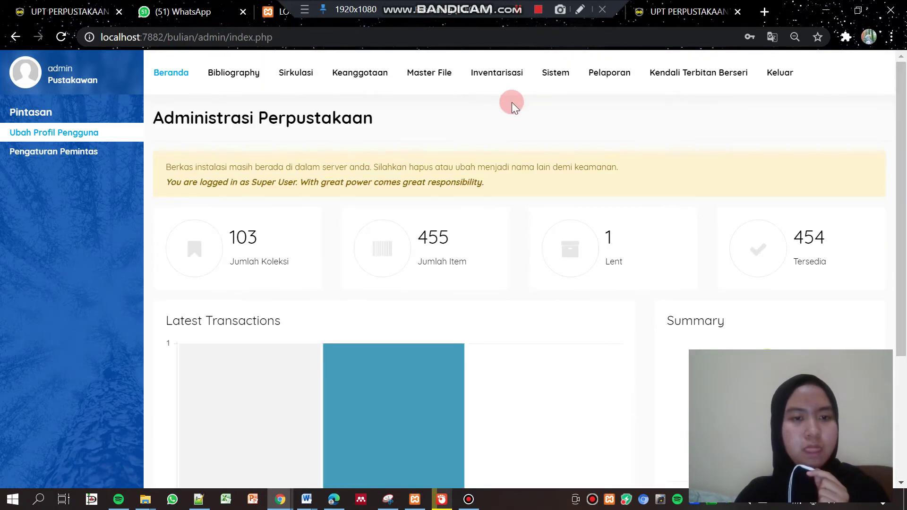
pyautogui.click(260, 79)
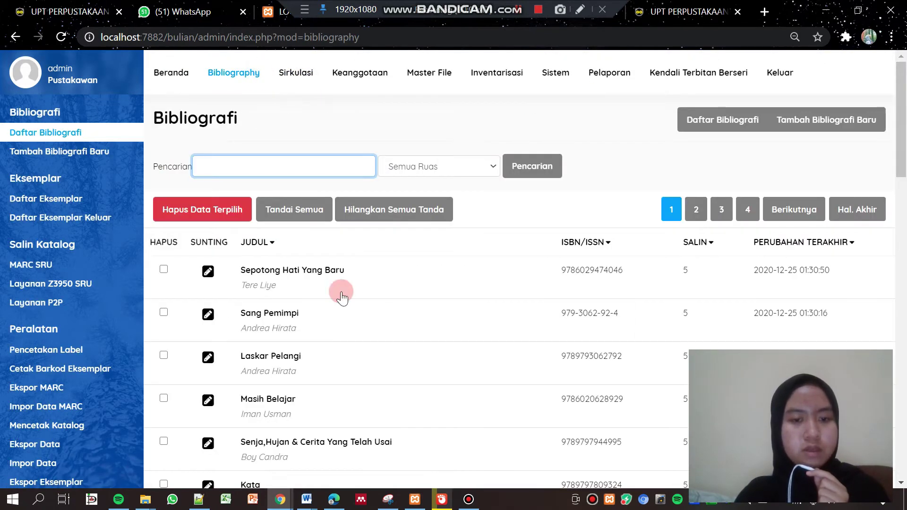
pyautogui.scroll(-1, 718, 274)
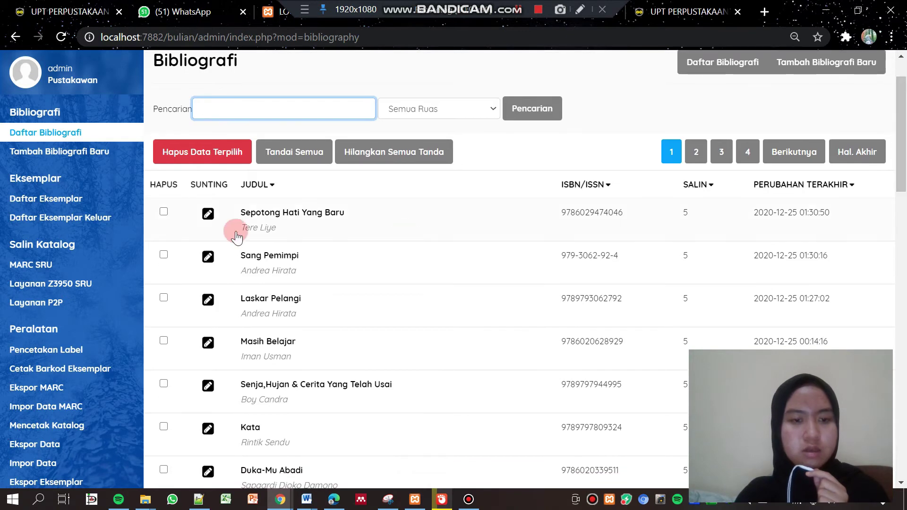
# Open the edit form for 'Sepotong Hati Yang Baru', then return to the Beranda dashboard
pyautogui.click(212, 216)
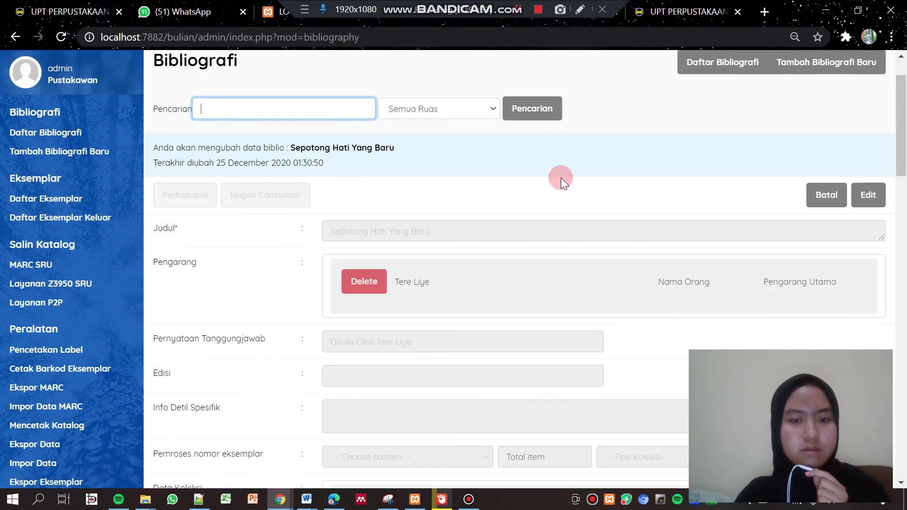
pyautogui.moveTo(905, 144); pyautogui.dragTo(905, 99)
pyautogui.click(179, 80)
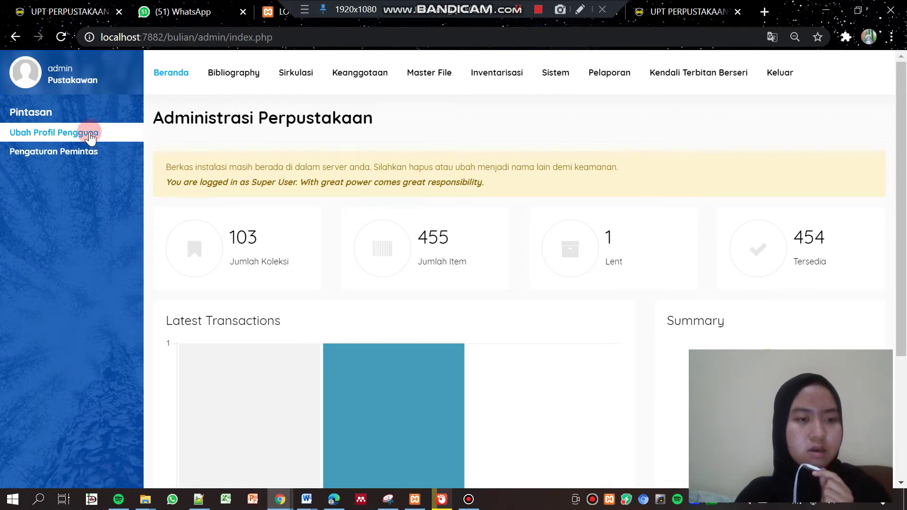
# Activate the Nightmode admin template under Sistem > Theme
pyautogui.click(567, 78)
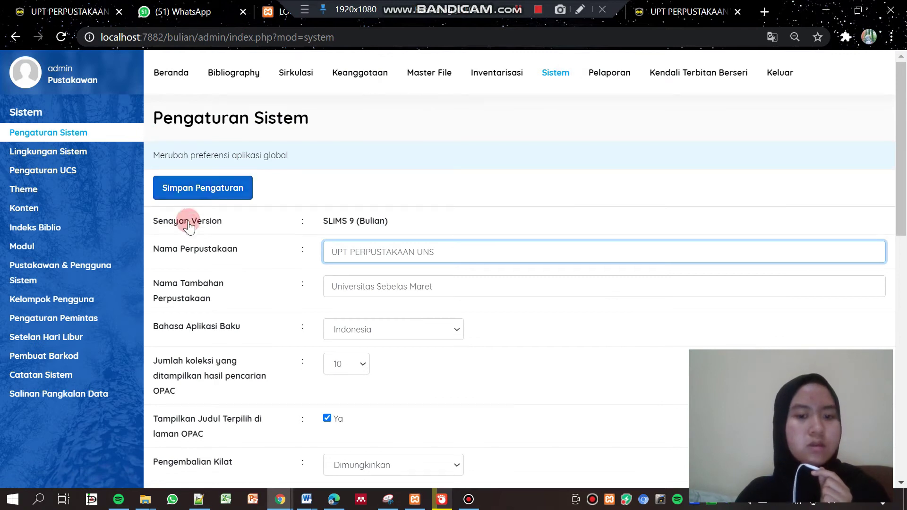
pyautogui.scroll(-1, 903, 161)
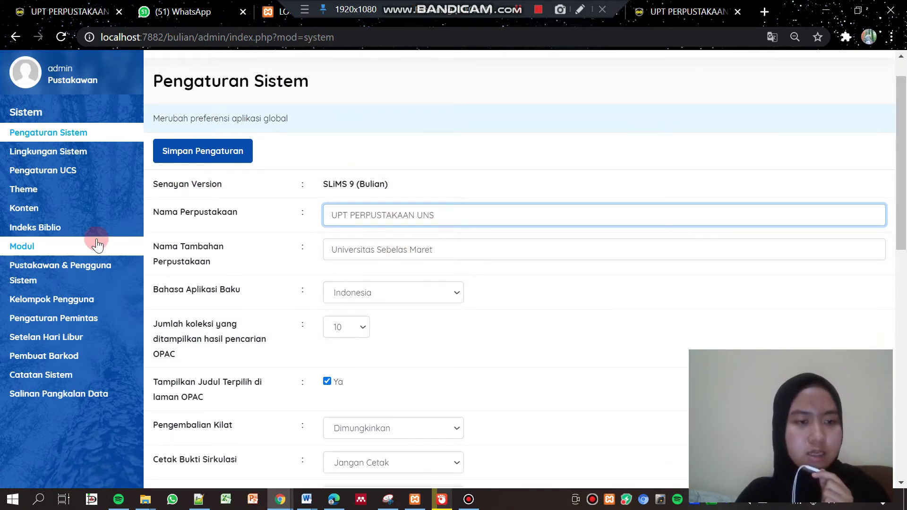
pyautogui.click(17, 194)
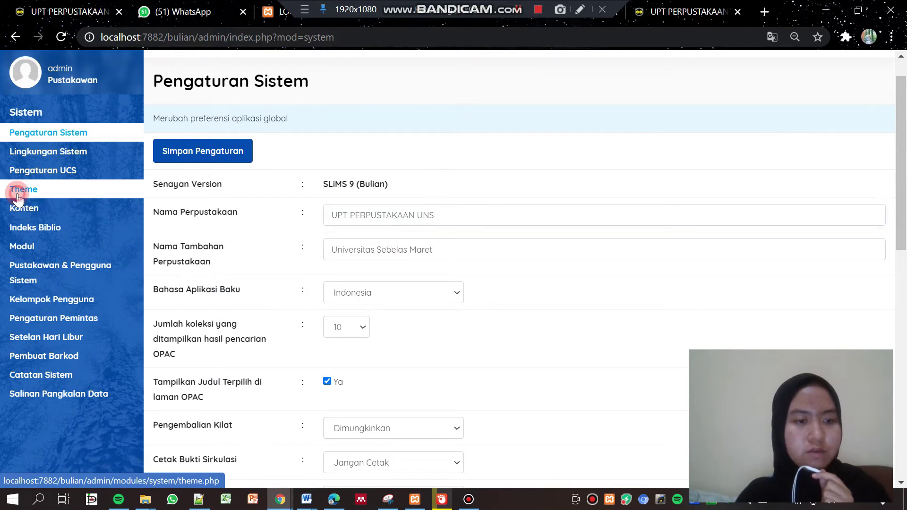
pyautogui.moveTo(904, 179); pyautogui.dragTo(901, 359)
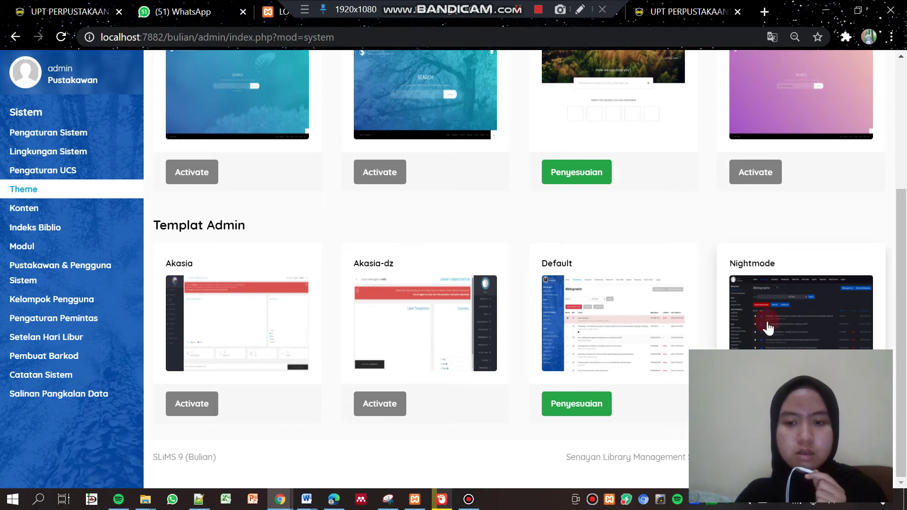
pyautogui.scroll(1, 811, 312)
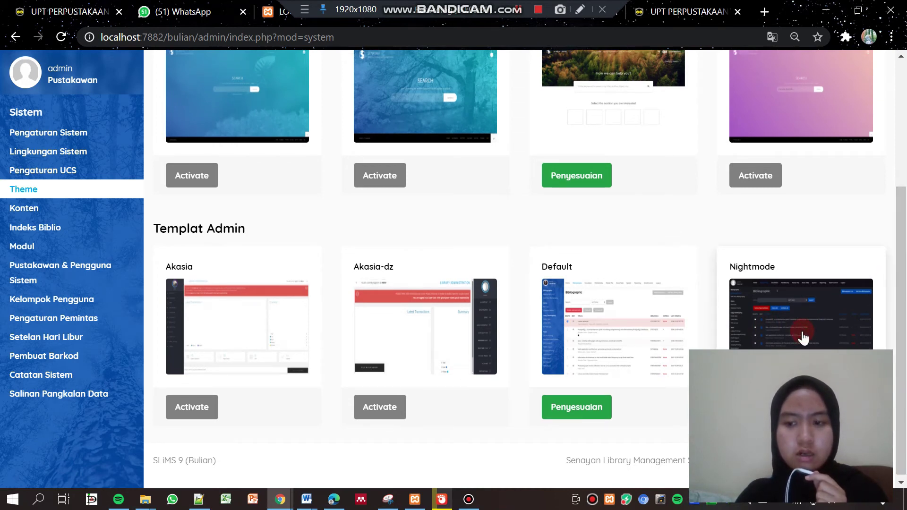
pyautogui.moveTo(903, 270); pyautogui.dragTo(903, 260)
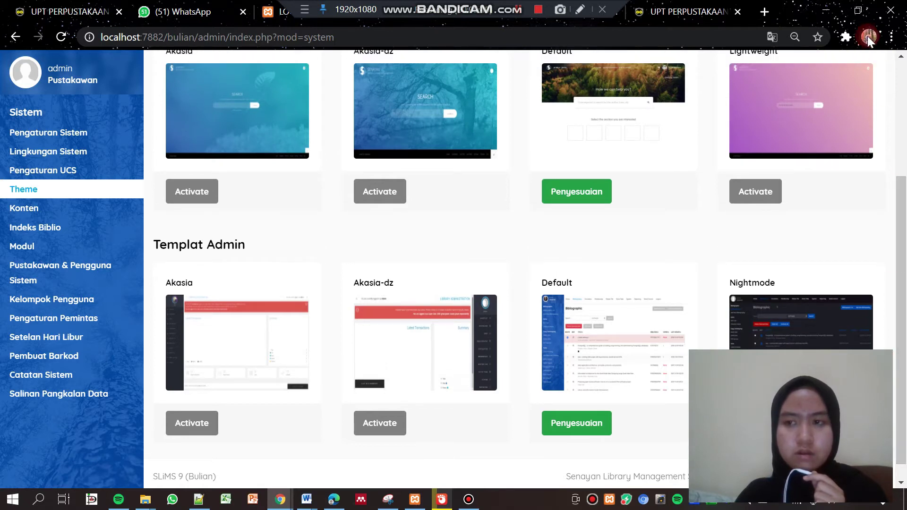
pyautogui.click(859, 11)
pyautogui.click(425, 468)
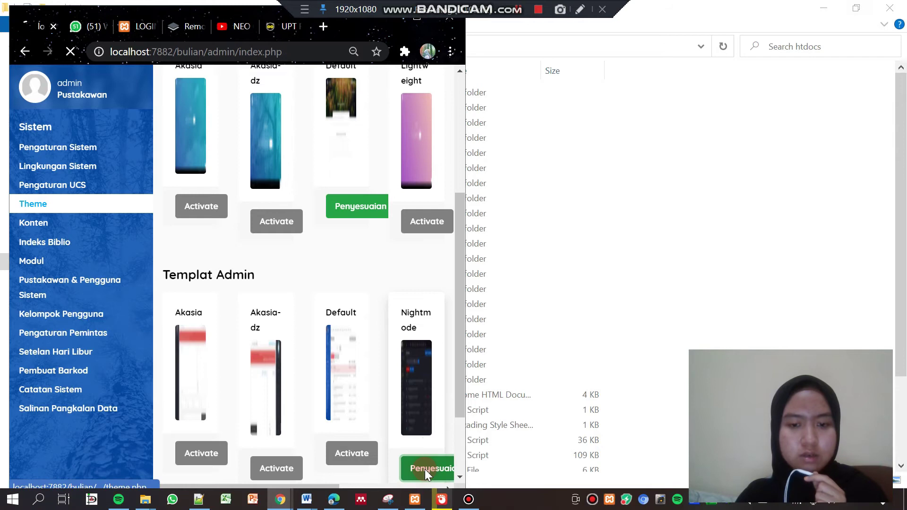
# Switch the admin template back to Default under Sistem > Theme
pyautogui.click(418, 23)
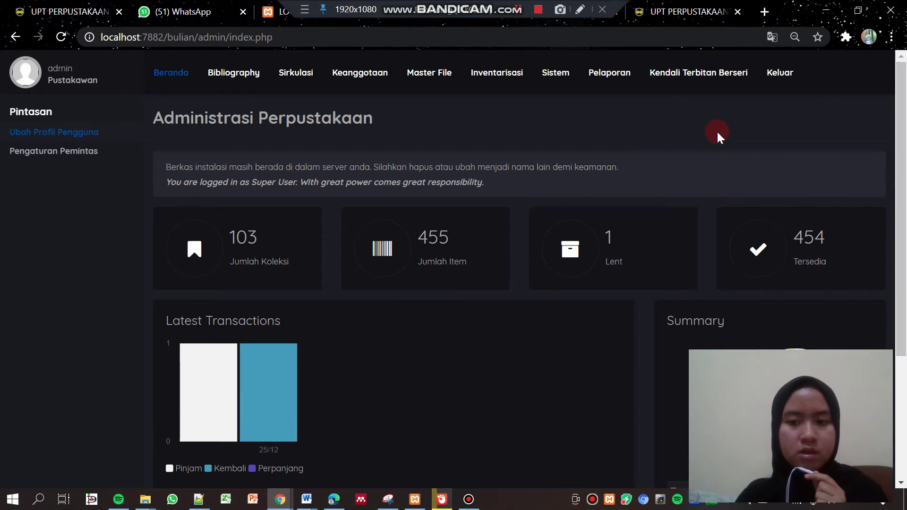
pyautogui.click(559, 75)
pyautogui.click(37, 191)
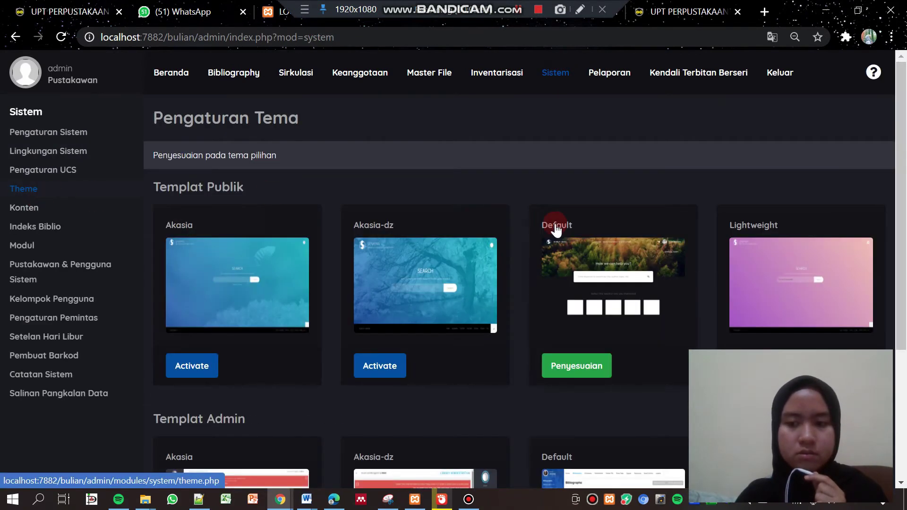
pyautogui.moveTo(901, 208); pyautogui.dragTo(902, 305)
pyautogui.scroll(-1, 903, 305)
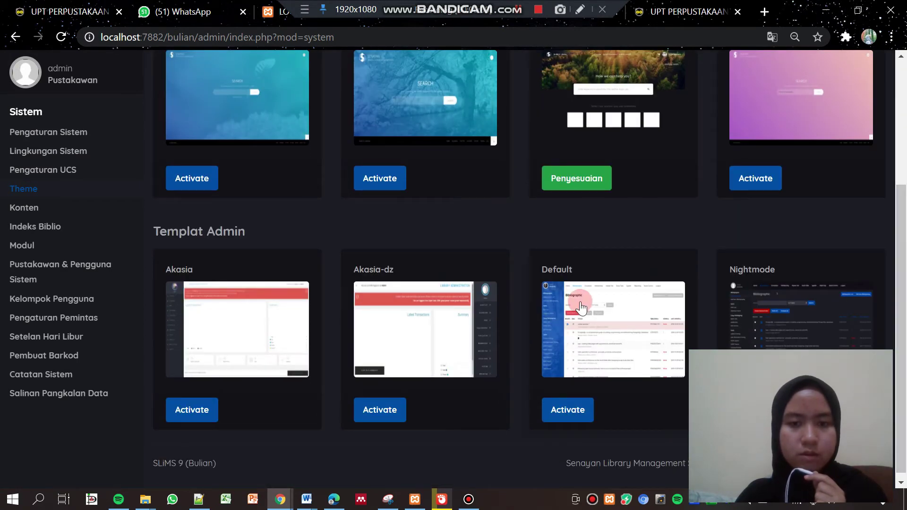
pyautogui.click(558, 427)
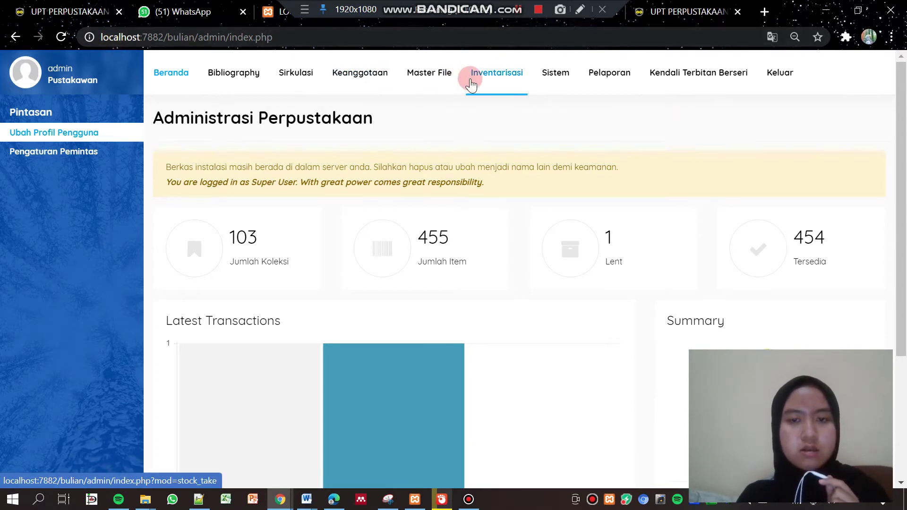
# Open Bibliography > Impor Data and choose Downloads\export (1).csv as the import file
pyautogui.click(567, 94)
pyautogui.click(235, 75)
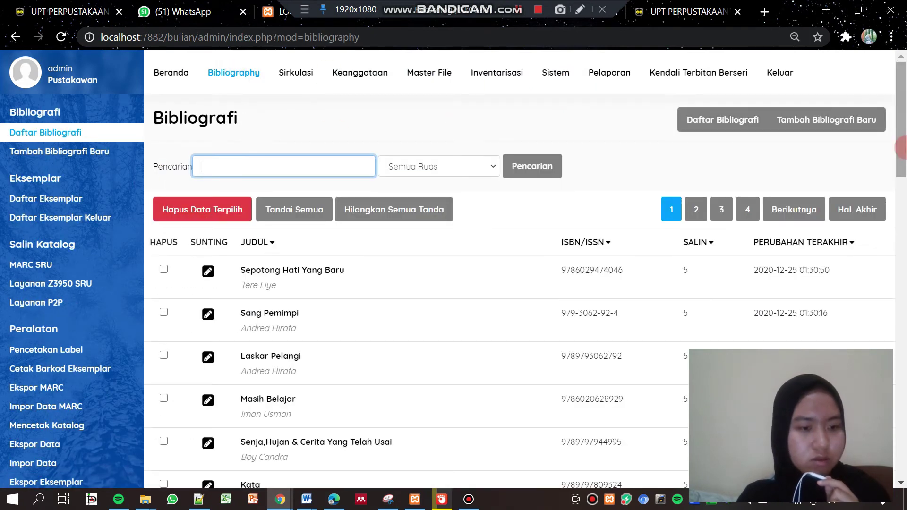
pyautogui.scroll(-3, 331, 260)
pyautogui.click(50, 464)
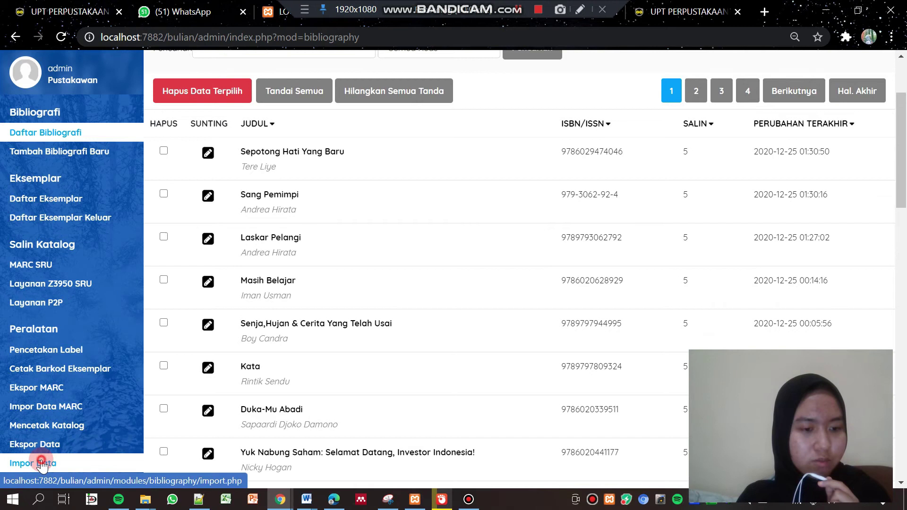
pyautogui.click(568, 218)
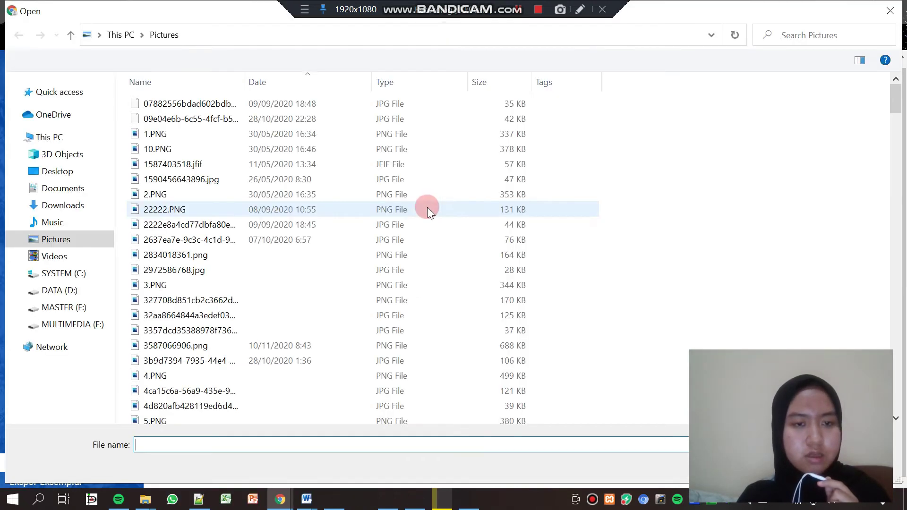
pyautogui.click(69, 209)
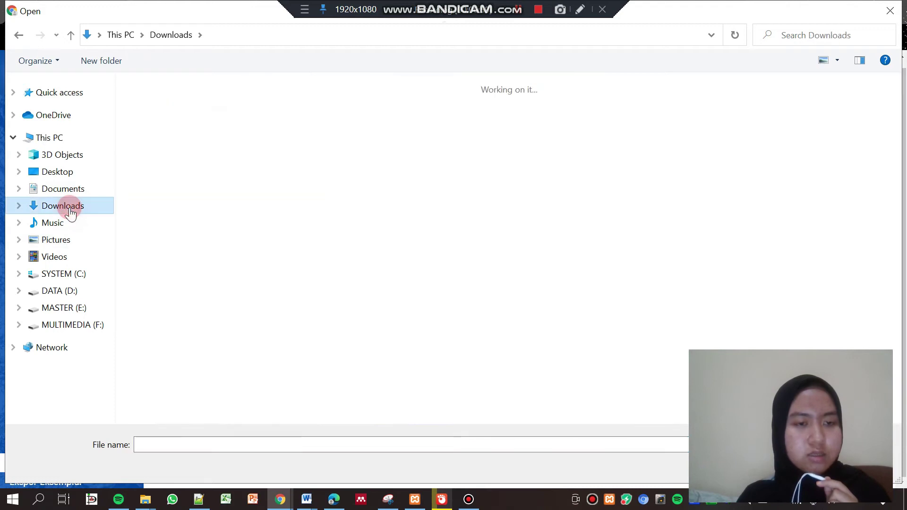
pyautogui.click(152, 162)
pyautogui.doubleClick(152, 162)
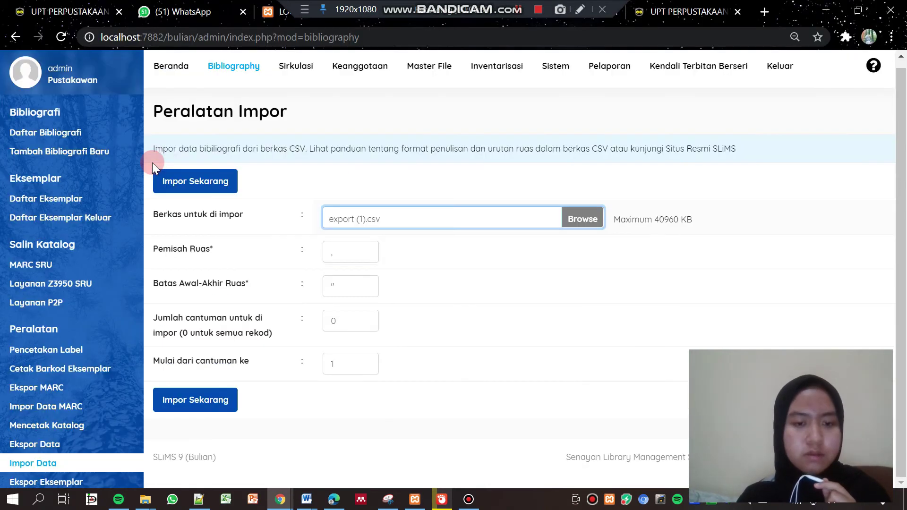
# Set Pemisah Ruas to ';' and import the 15 records with Impor Sekarang
pyautogui.click(352, 248)
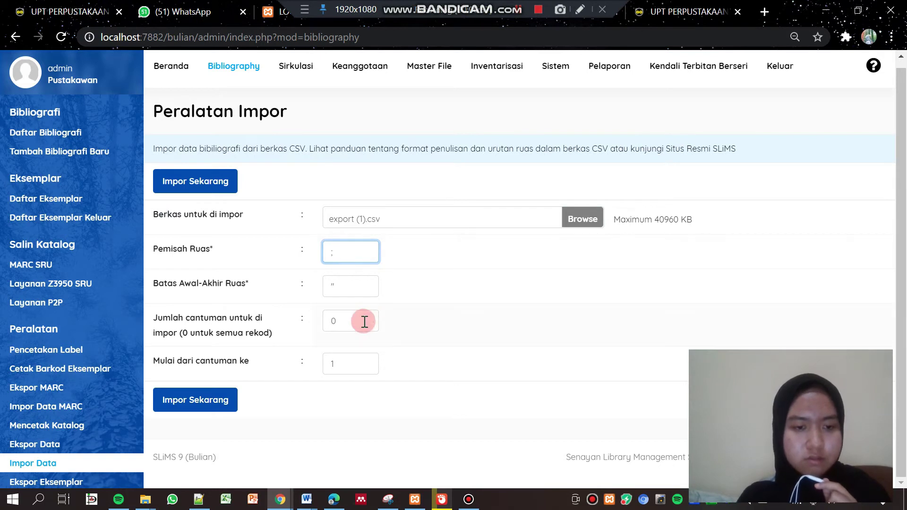
pyautogui.moveTo(358, 323); pyautogui.dragTo(323, 327)
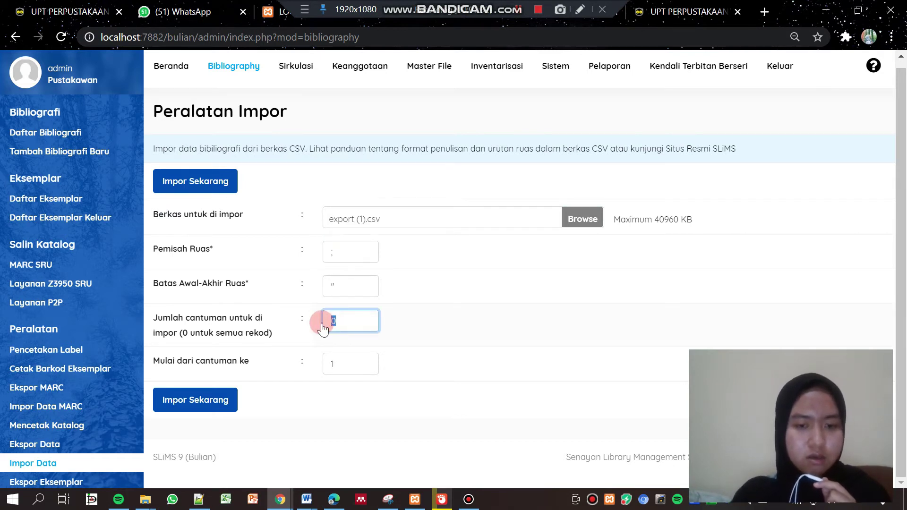
pyautogui.write('3')
pyautogui.click(348, 330)
pyautogui.click(341, 323)
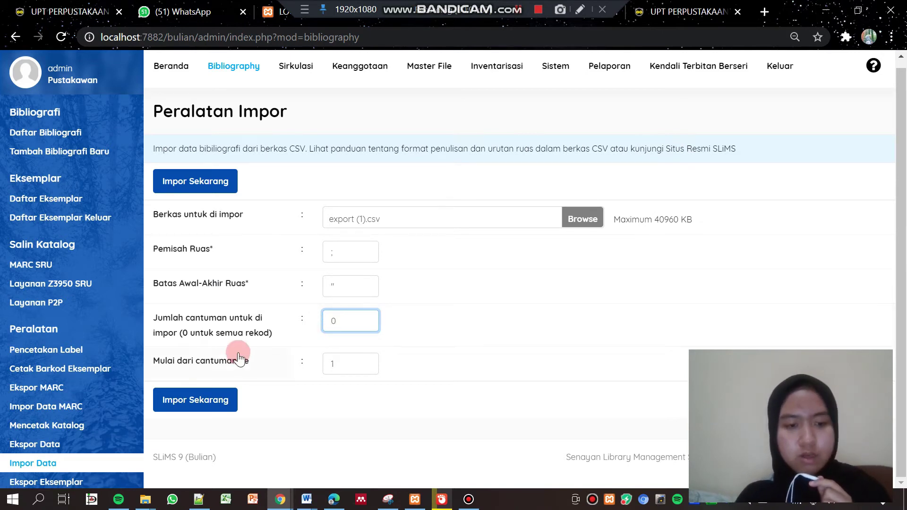
pyautogui.click(208, 414)
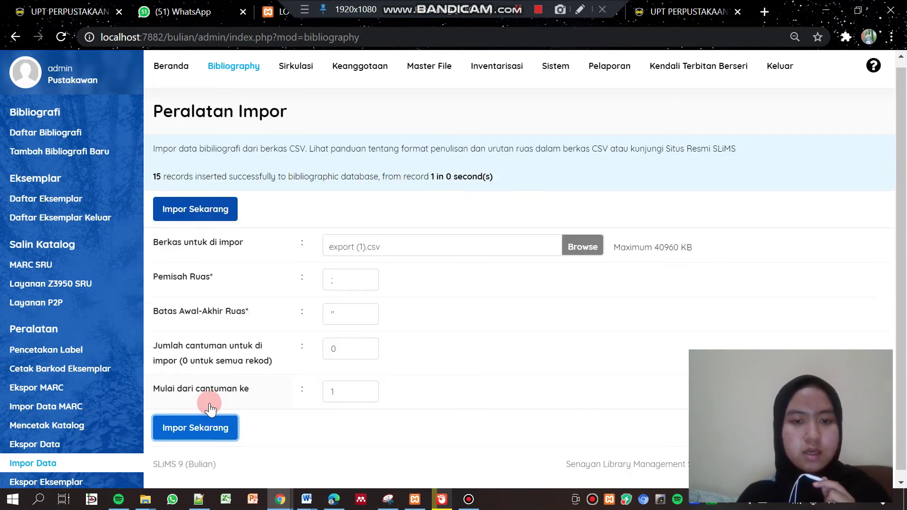
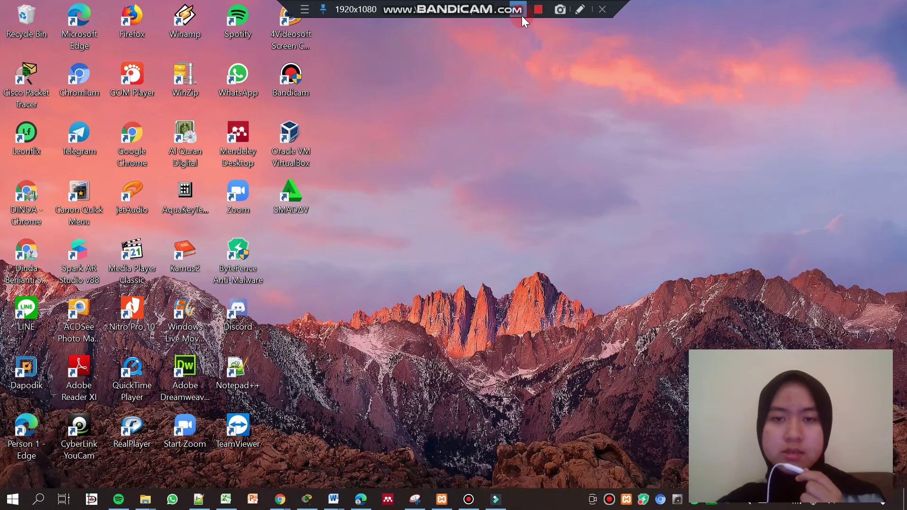
# Restore the Cisco Packet Tracer window from the taskbar so its empty workspace shows
pyautogui.click(548, 152)
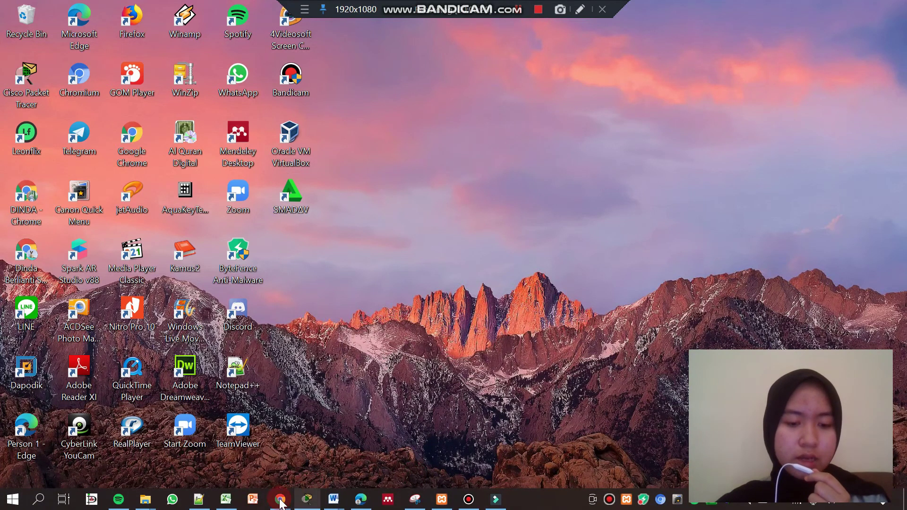
pyautogui.click(307, 499)
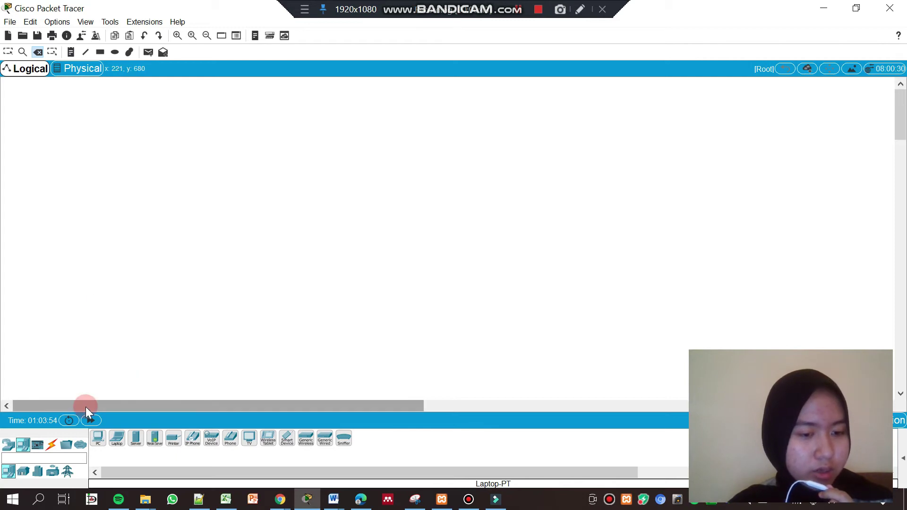
# Place a generic AP-PT access point in the middle of the workspace
pyautogui.click(38, 470)
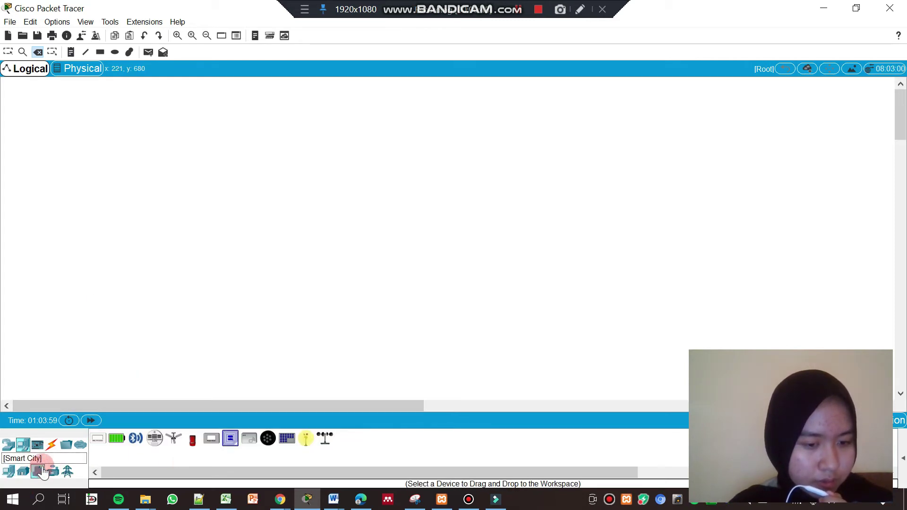
pyautogui.click(36, 445)
pyautogui.click(23, 446)
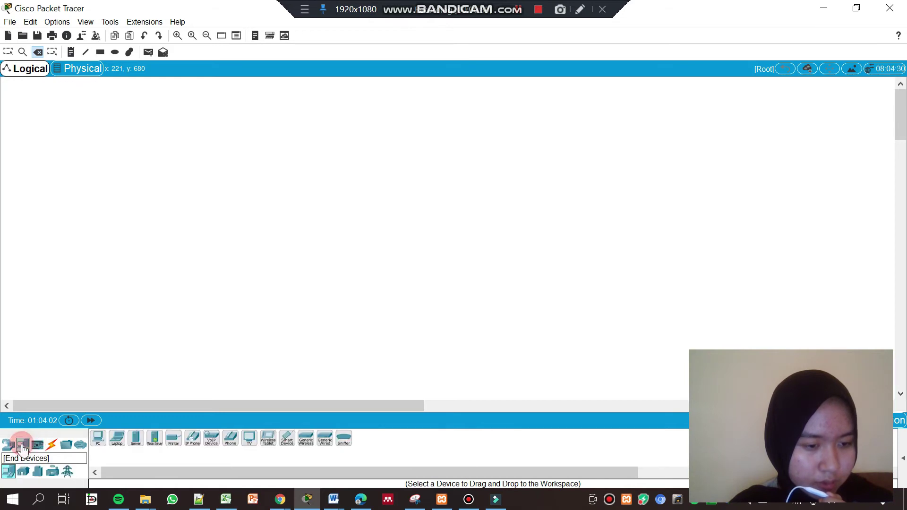
pyautogui.click(10, 447)
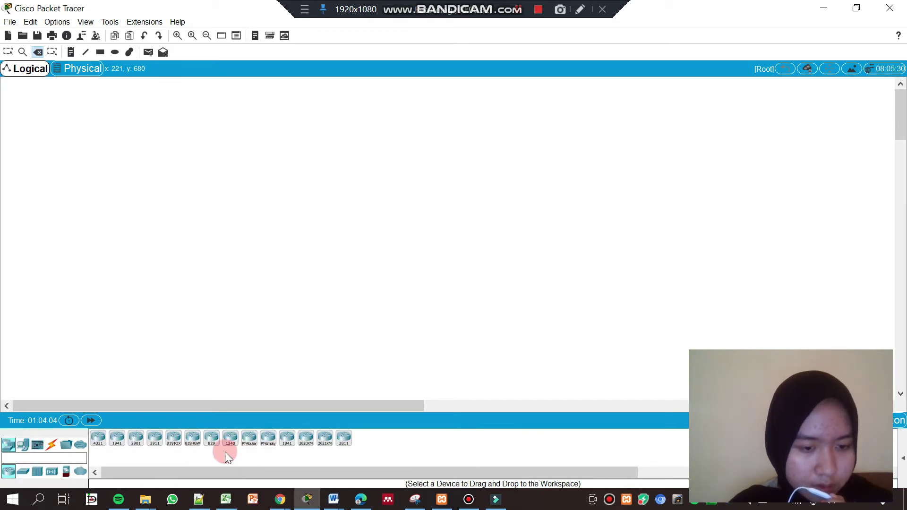
pyautogui.click(52, 471)
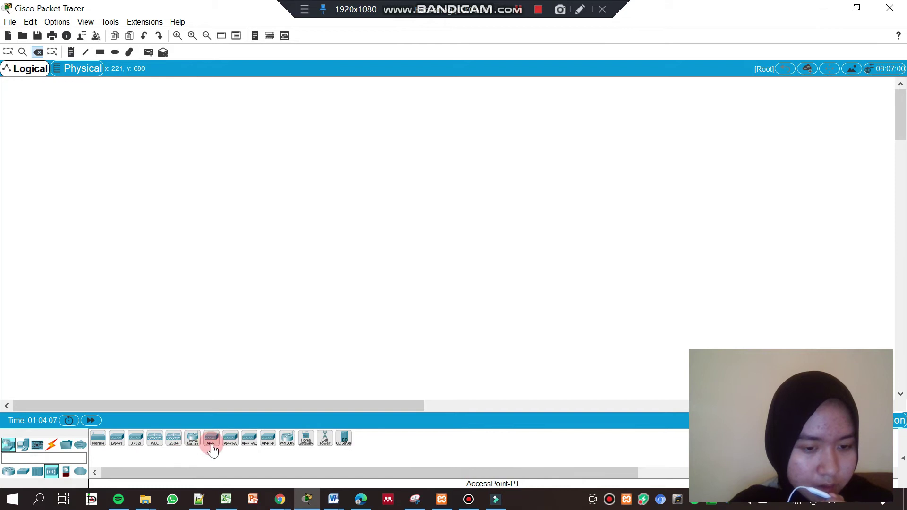
pyautogui.click(212, 442)
pyautogui.click(418, 173)
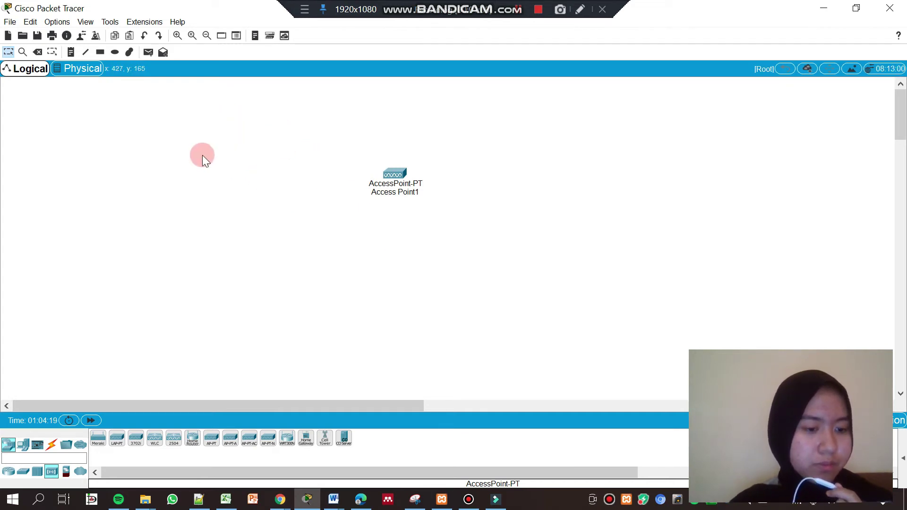
# Add two generic PCs (PC2, PC3) and two laptops (Laptop3, Laptop4) around the access point
pyautogui.click(12, 446)
pyautogui.click(20, 447)
pyautogui.click(97, 437)
pyautogui.click(226, 247)
pyautogui.click(97, 437)
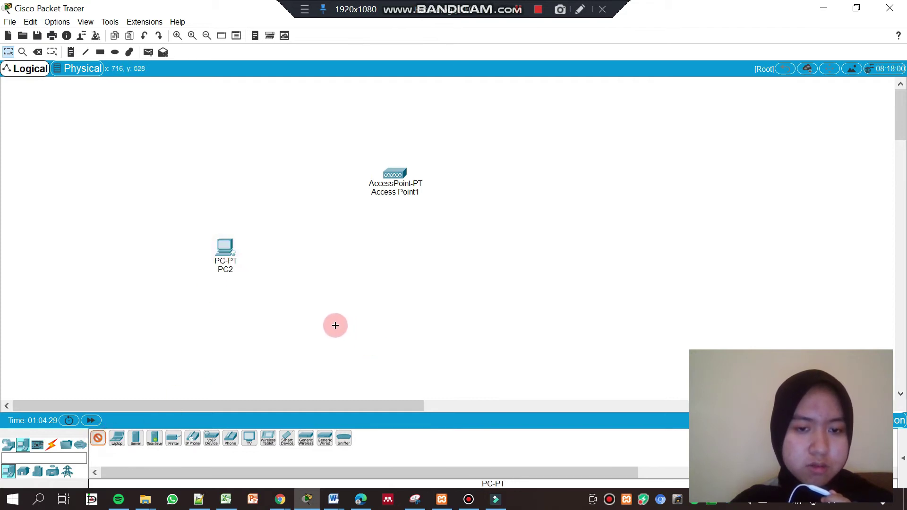
pyautogui.click(351, 335)
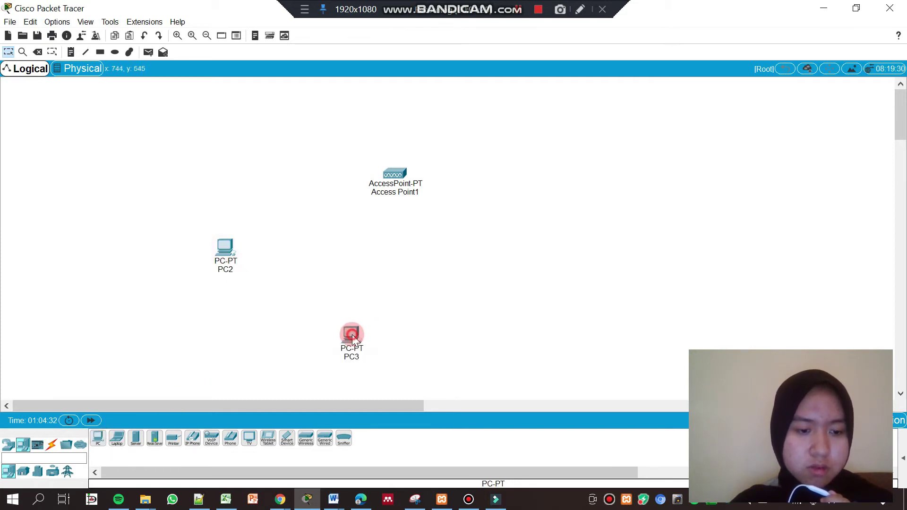
pyautogui.click(117, 438)
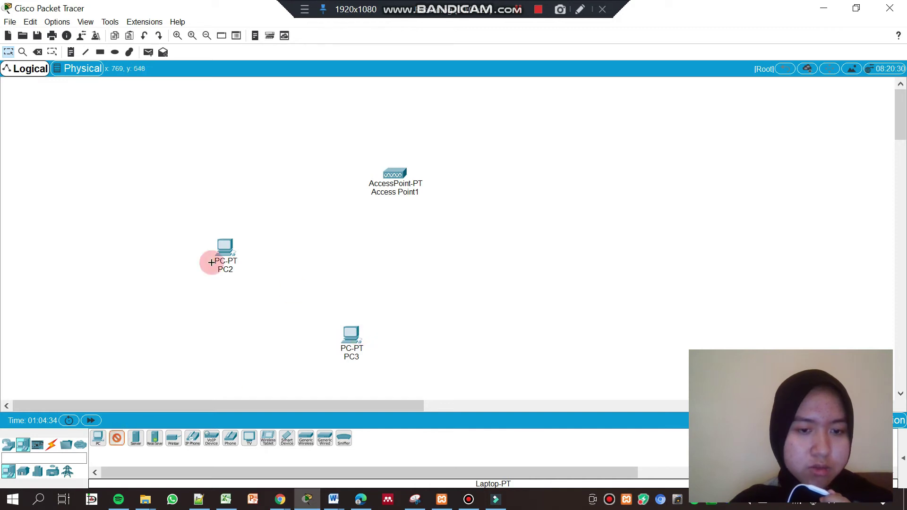
pyautogui.click(462, 335)
pyautogui.keyDown('ctrl'); pyautogui.click(117, 438); pyautogui.keyUp('ctrl')
pyautogui.click(569, 251)
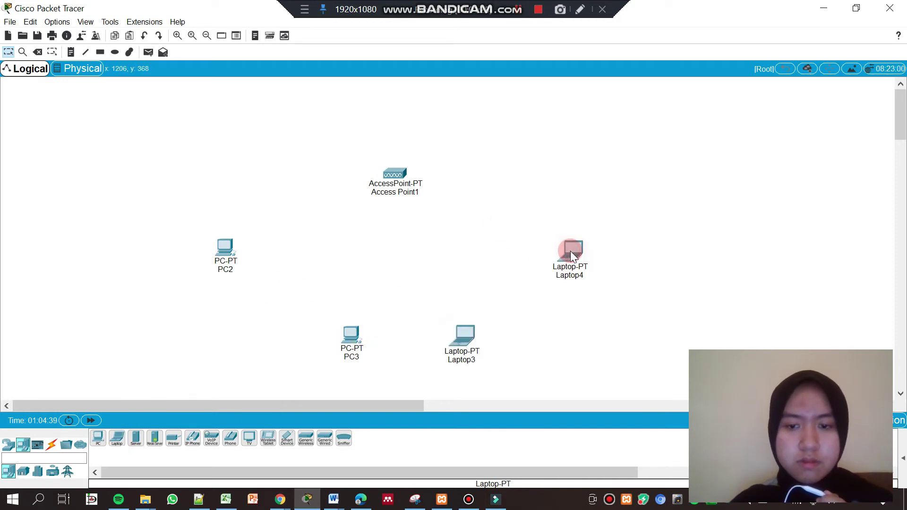
# Rearrange PC2, PC3, Laptop3 and Laptop4 into tidier positions around the access point
pyautogui.moveTo(336, 333); pyautogui.dragTo(322, 334)
pyautogui.moveTo(232, 261); pyautogui.dragTo(218, 232)
pyautogui.moveTo(321, 341); pyautogui.dragTo(299, 318)
pyautogui.click(275, 312)
pyautogui.moveTo(470, 345); pyautogui.dragTo(447, 323)
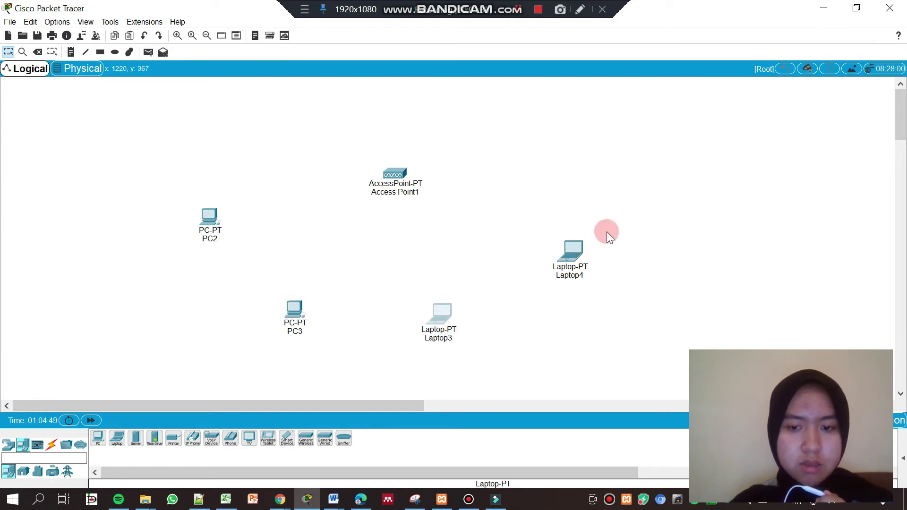
pyautogui.moveTo(574, 248); pyautogui.dragTo(576, 233)
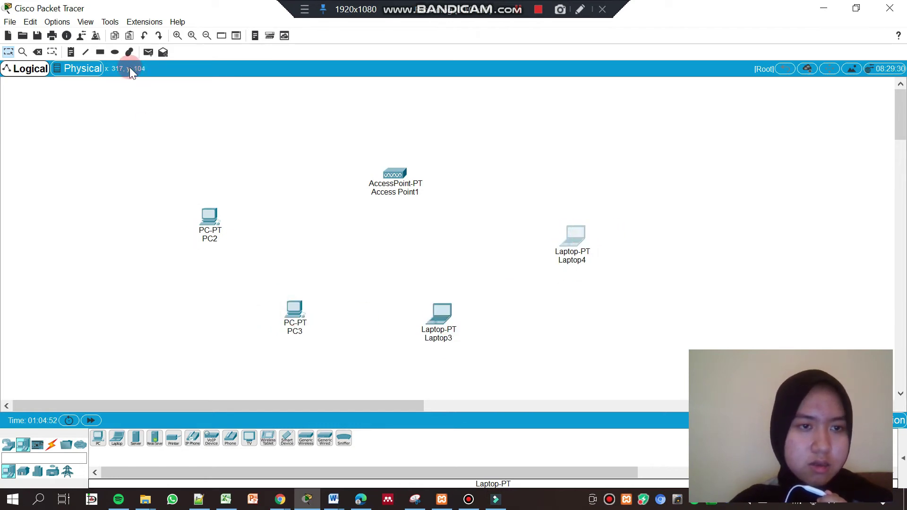
# Add a note reading 192.168.10.1 under PC2
pyautogui.click(74, 55)
pyautogui.click(192, 245)
pyautogui.click(244, 257)
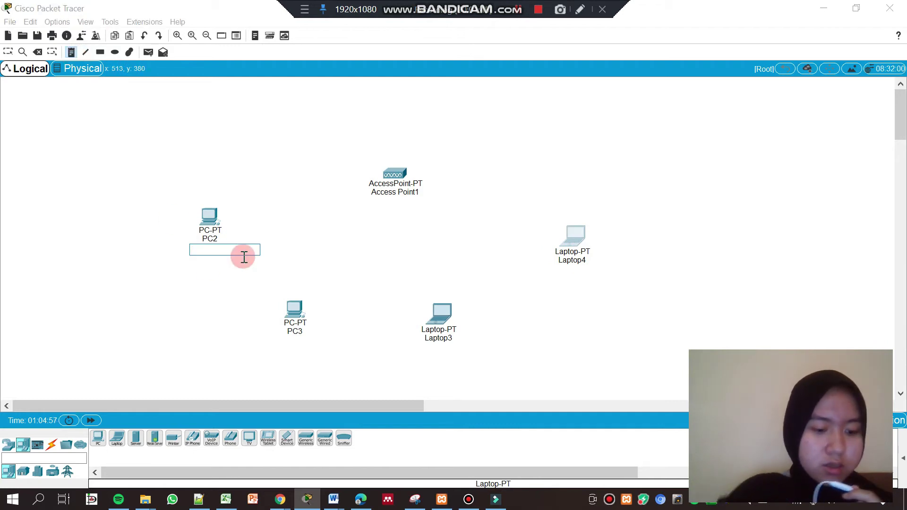
pyautogui.write('192.168.')
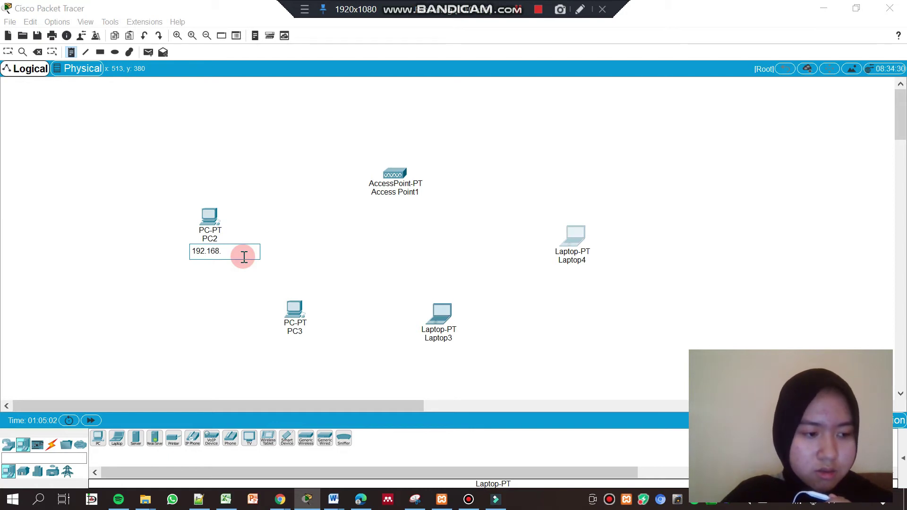
pyautogui.write('10.1')
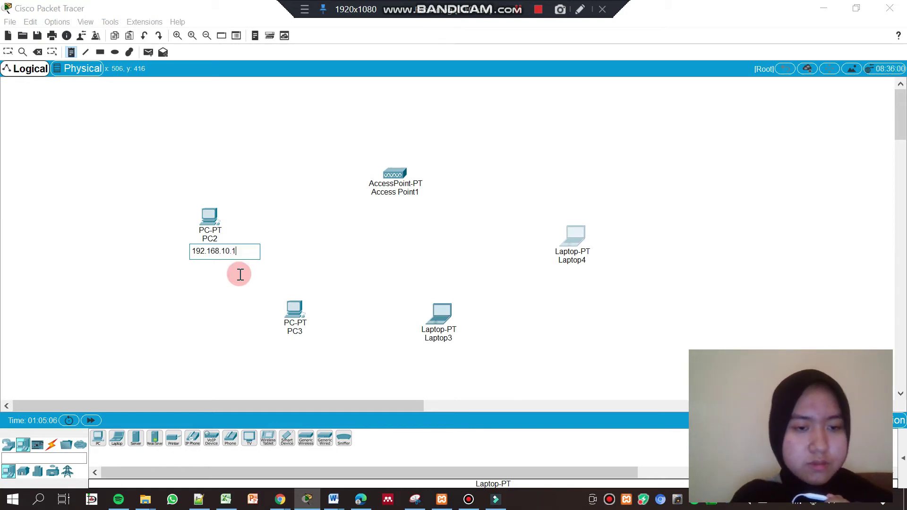
pyautogui.click(239, 273)
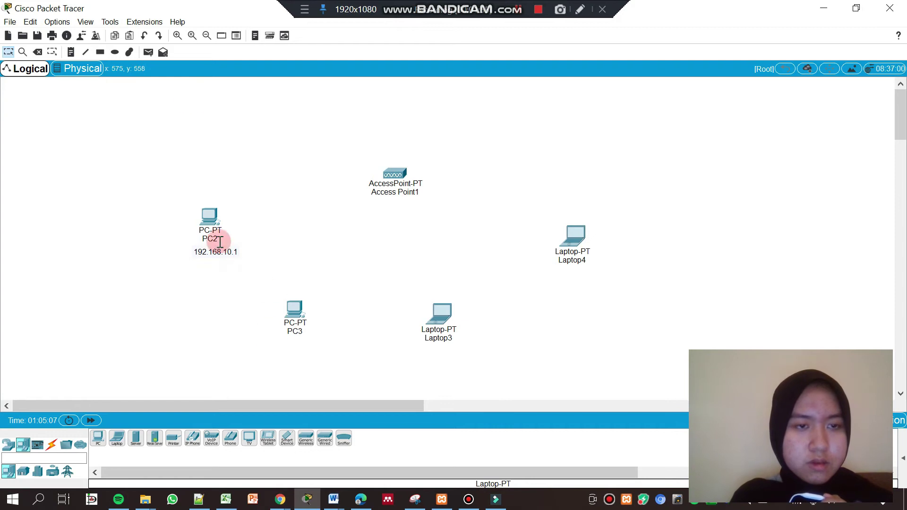
# Add a note under PC3 and correct it to 192.168.10.2
pyautogui.click(71, 52)
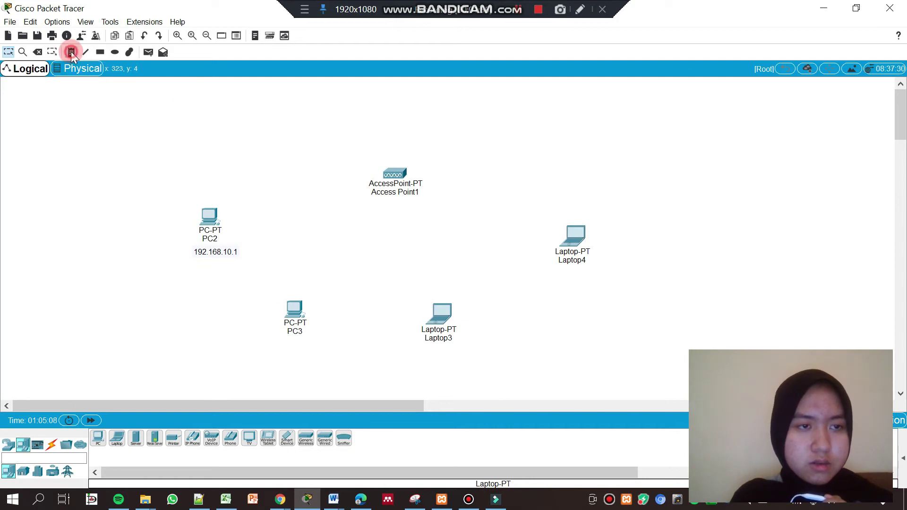
pyautogui.click(271, 339)
pyautogui.write('192.1')
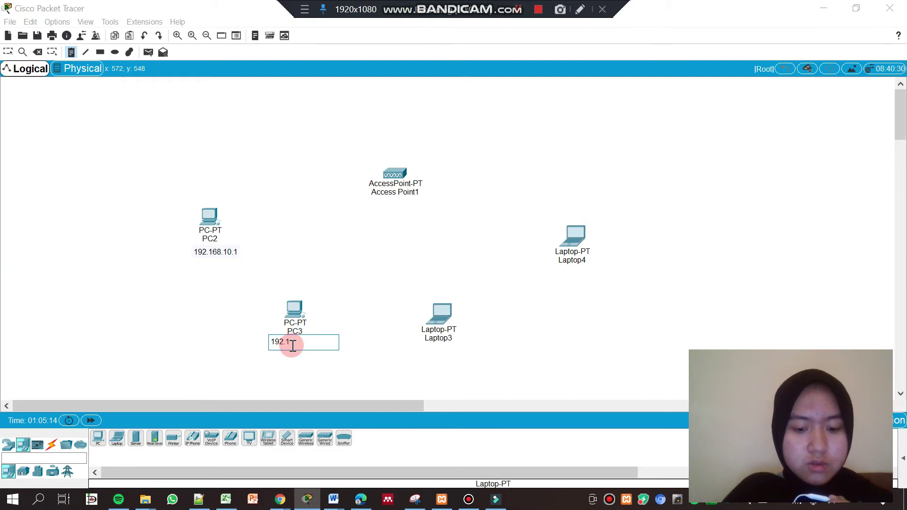
pyautogui.write('68.10.1')
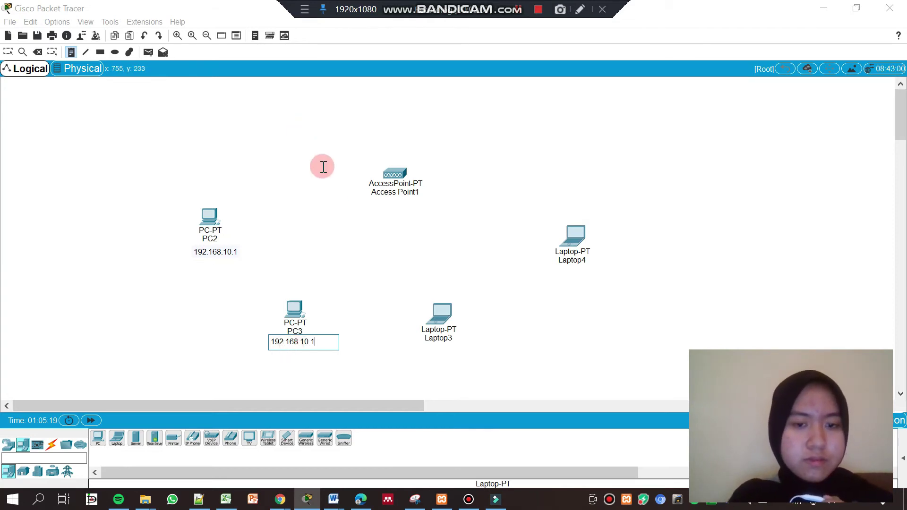
pyautogui.click(71, 53)
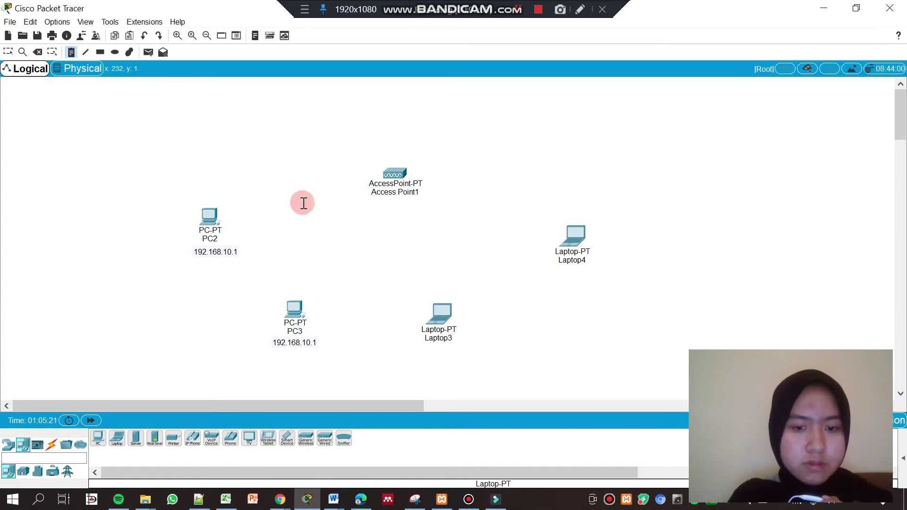
pyautogui.click(421, 354)
pyautogui.click(316, 344)
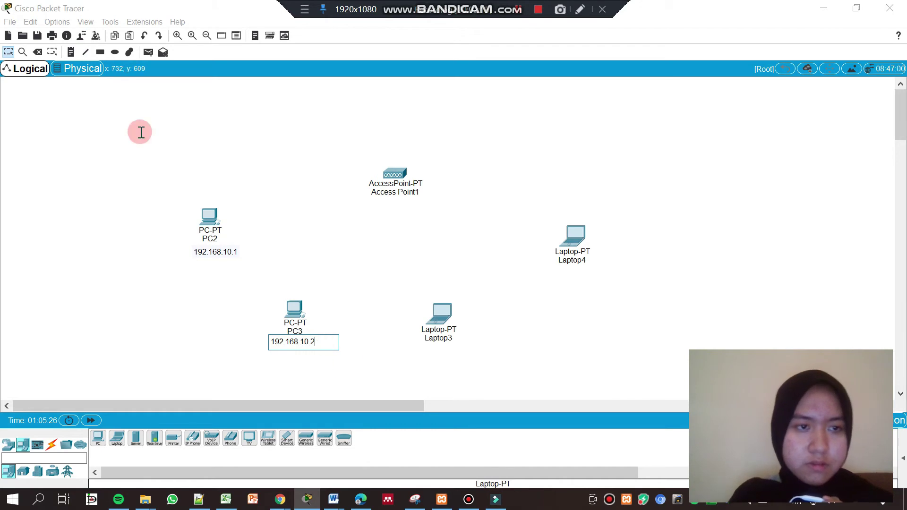
pyautogui.click(71, 52)
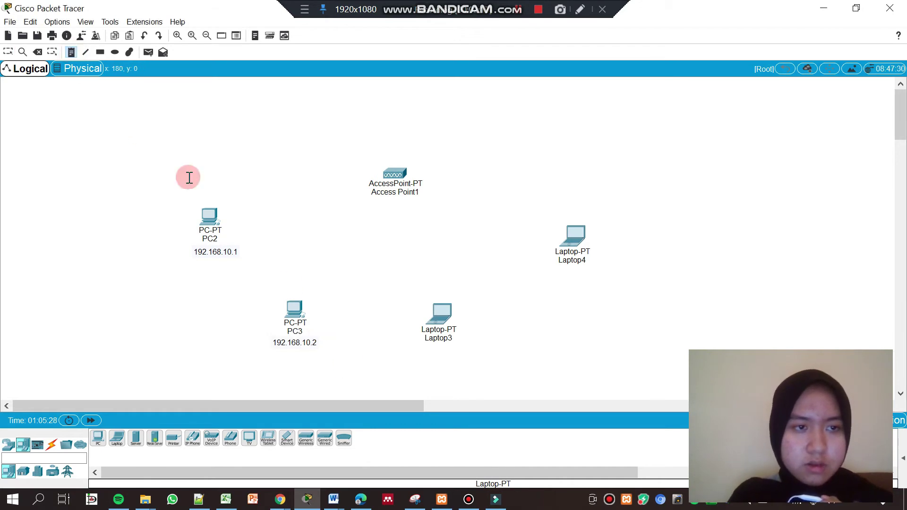
# Label Laptop3 with 192.168.10.3 and Laptop4 with 192.168.10.4
pyautogui.click(405, 354)
pyautogui.write('192.168.10.3')
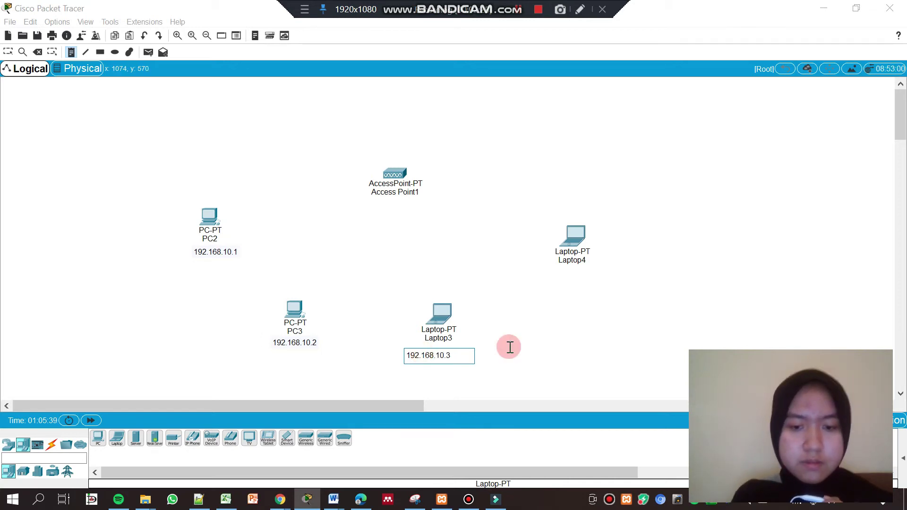
pyautogui.press('Escape')
pyautogui.click(71, 53)
pyautogui.click(550, 279)
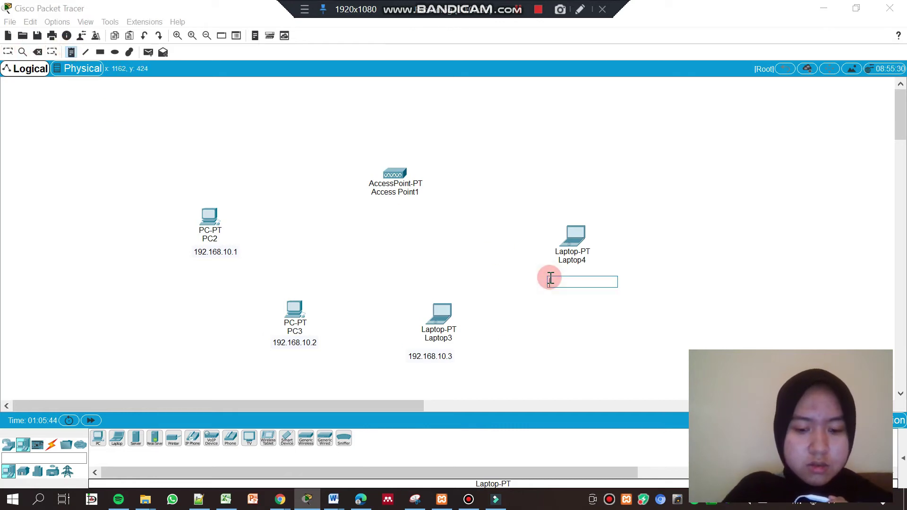
pyautogui.write('192.168.10.4')
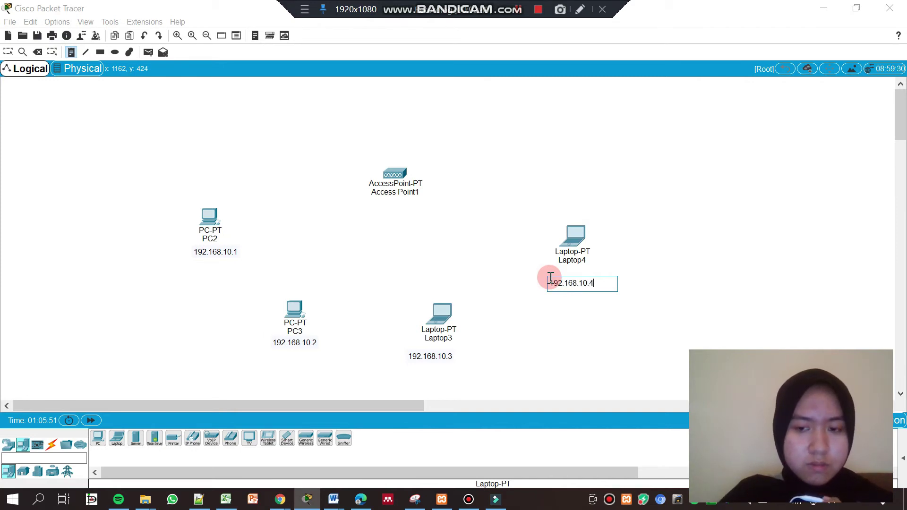
pyautogui.click(699, 201)
pyautogui.click(491, 223)
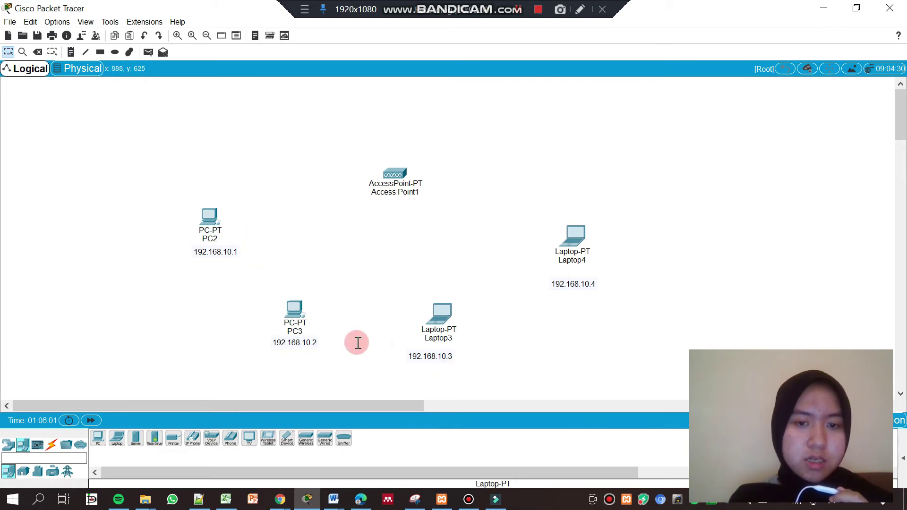
# Swap the modules in PC2 and PC3 for WMP300N wireless cards
pyautogui.doubleClick(210, 217)
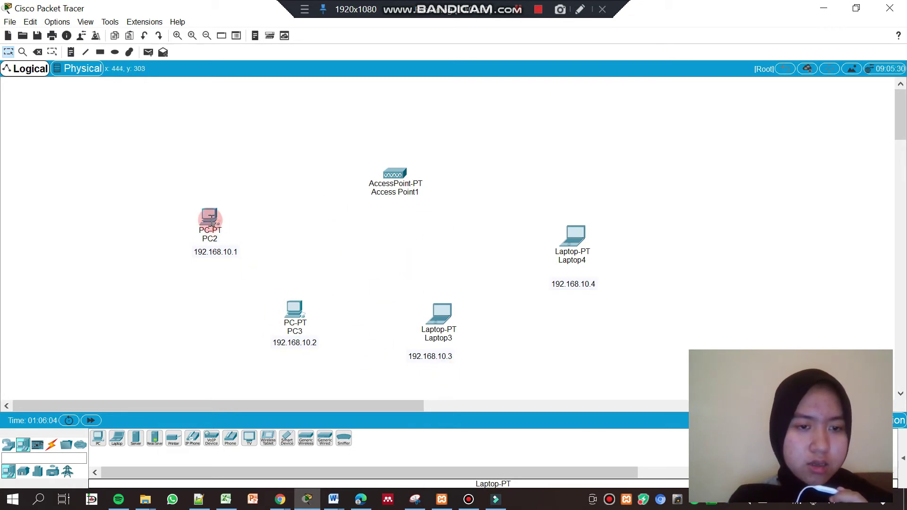
pyautogui.moveTo(638, 172); pyautogui.dragTo(605, 201)
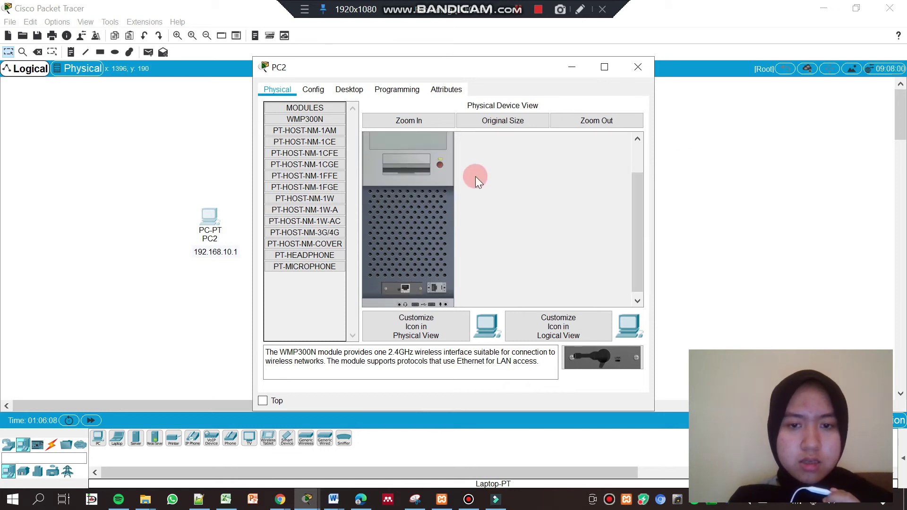
pyautogui.click(442, 167)
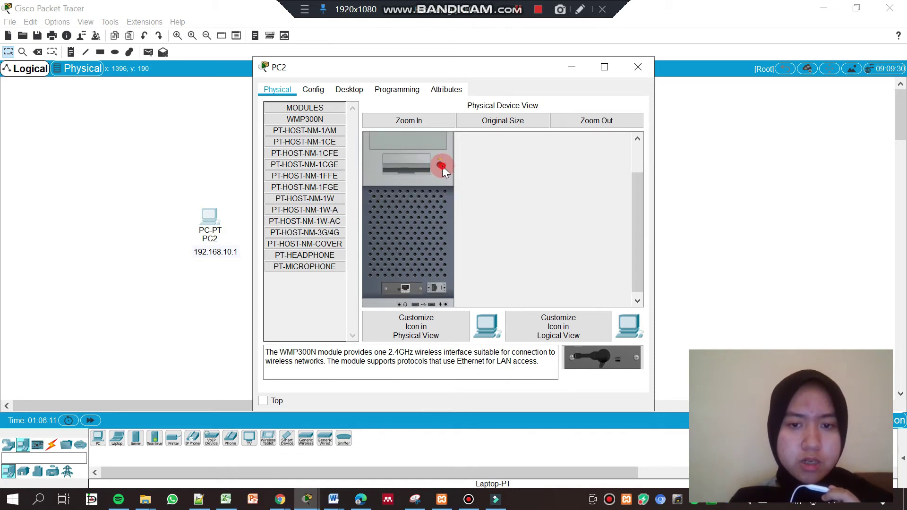
pyautogui.moveTo(401, 287); pyautogui.dragTo(432, 265)
pyautogui.click(441, 164)
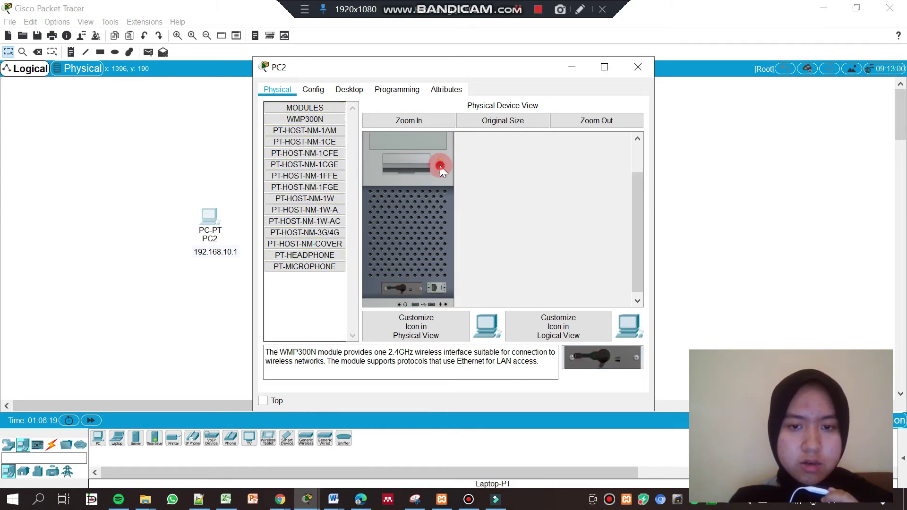
pyautogui.click(638, 67)
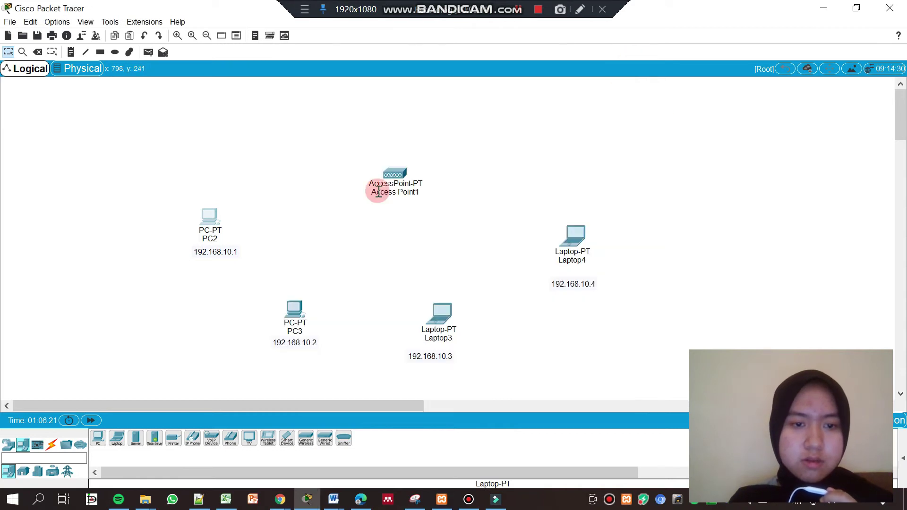
pyautogui.click(295, 309)
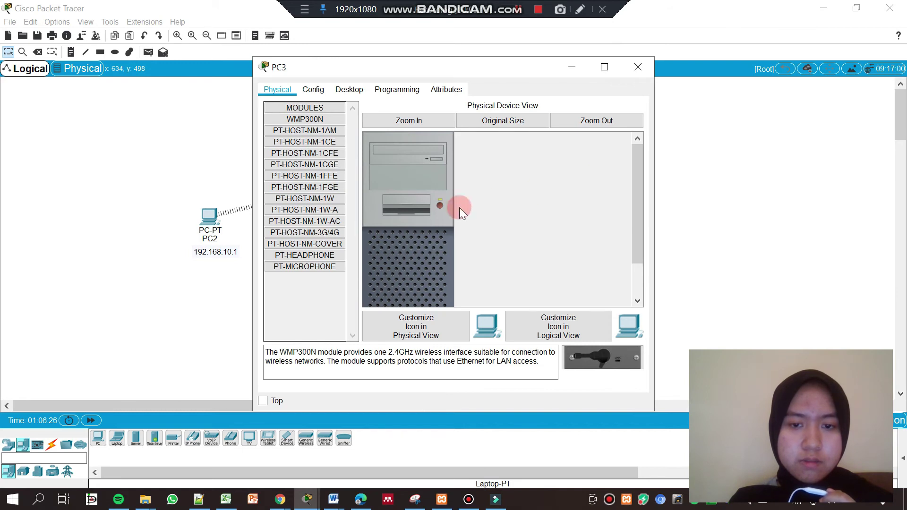
pyautogui.moveTo(635, 197); pyautogui.dragTo(635, 231)
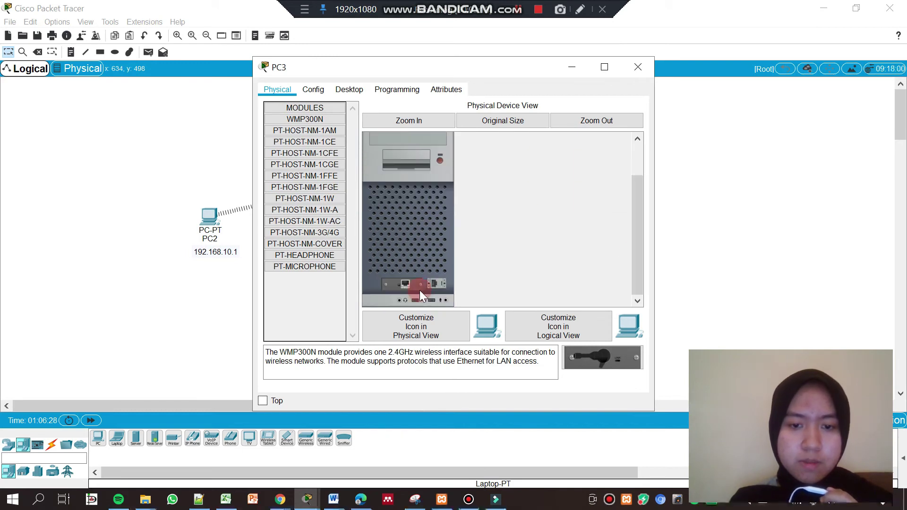
pyautogui.moveTo(402, 283); pyautogui.dragTo(548, 345)
pyautogui.moveTo(600, 358); pyautogui.dragTo(407, 288)
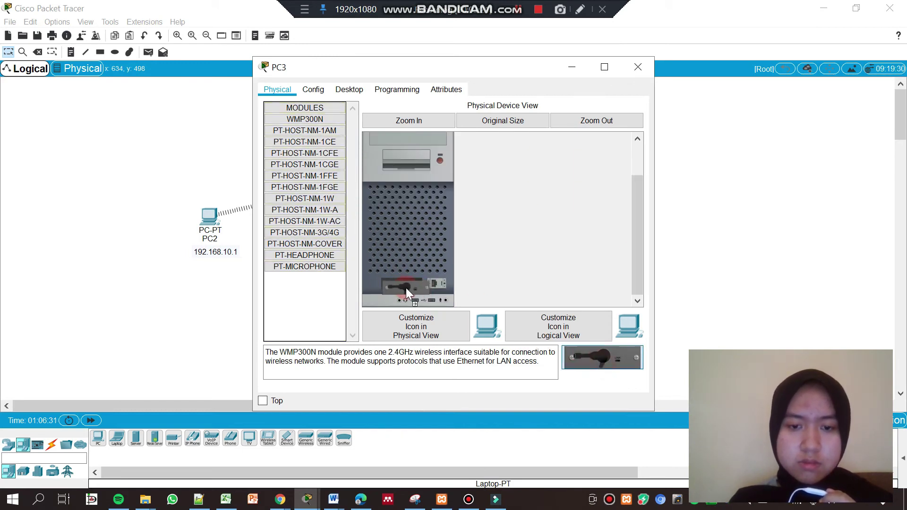
pyautogui.click(638, 70)
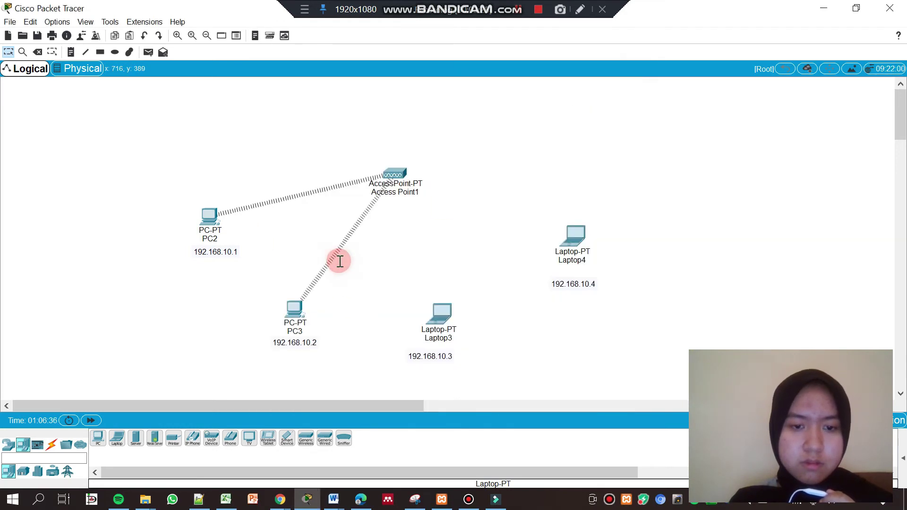
# Replace Laptop3's and Laptop4's modules with WPC300N wireless cards
pyautogui.click(449, 322)
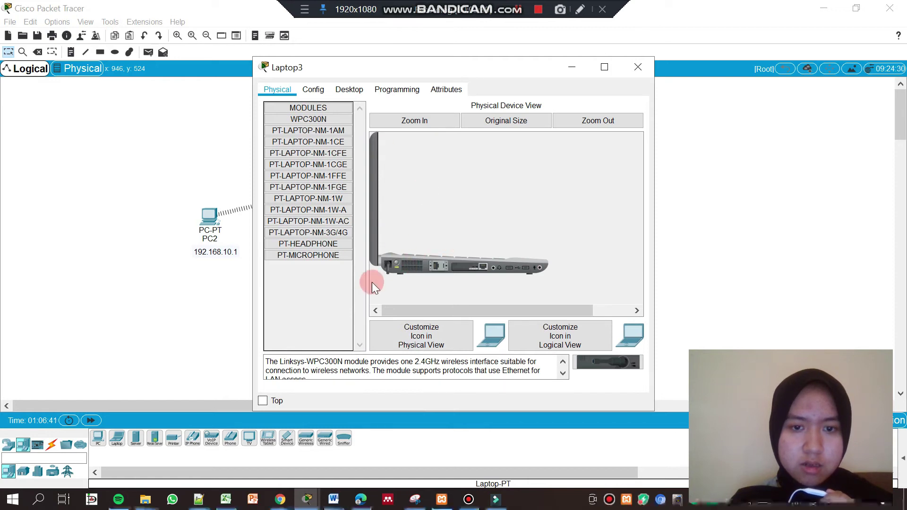
pyautogui.click(390, 278)
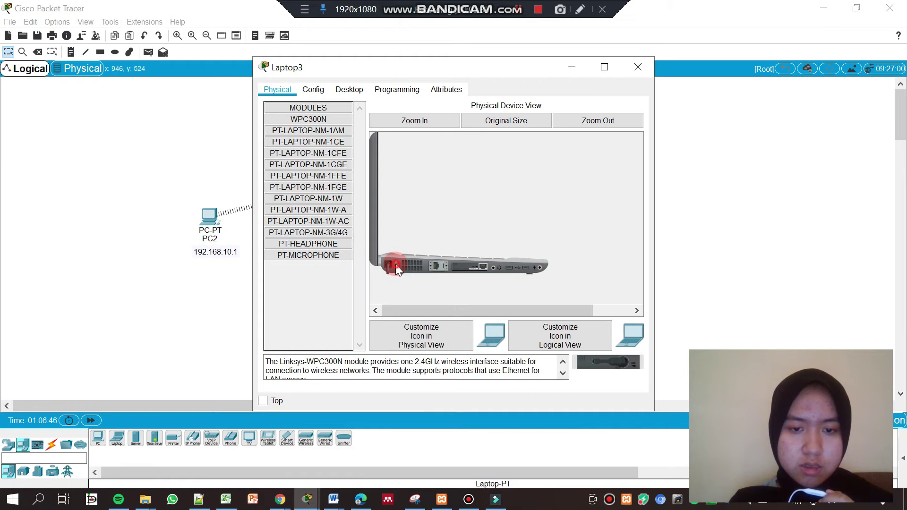
pyautogui.moveTo(466, 266)
pyautogui.mouseDown()
pyautogui.moveTo(603, 371)
pyautogui.moveTo(470, 272)
pyautogui.mouseUp()
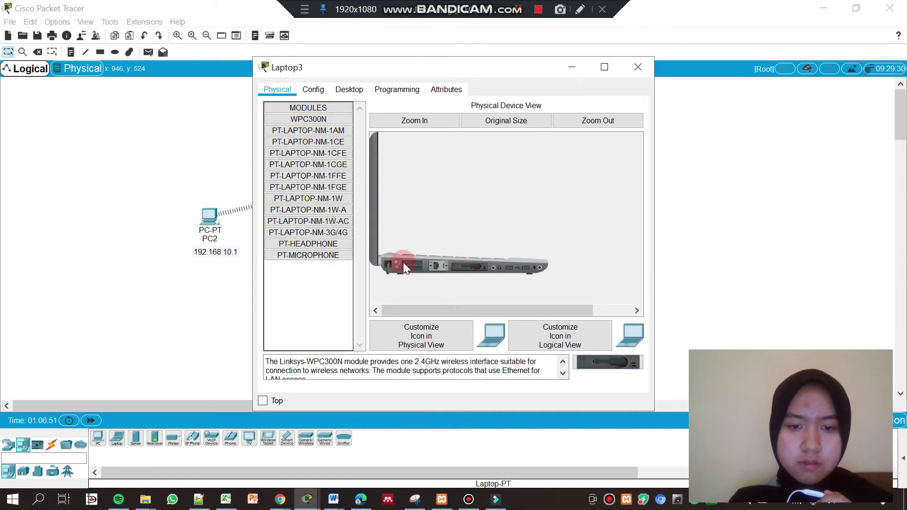
pyautogui.click(638, 66)
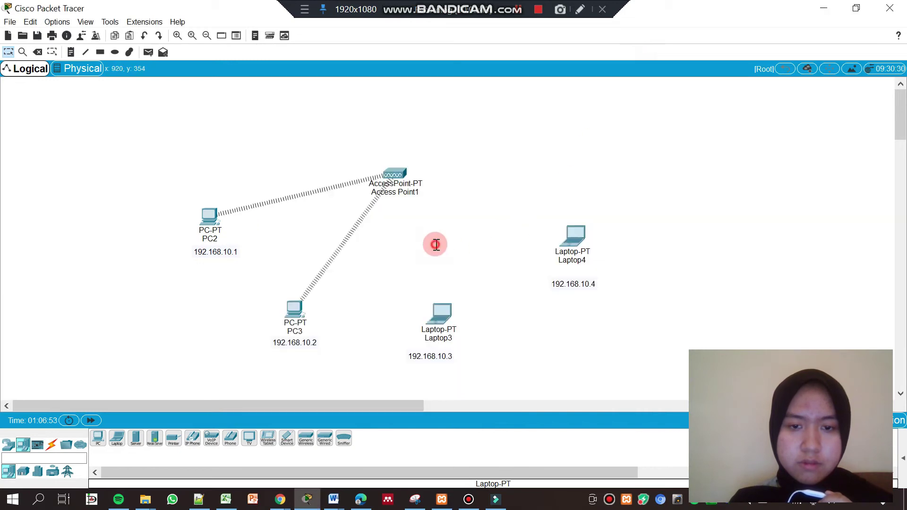
pyautogui.click(565, 258)
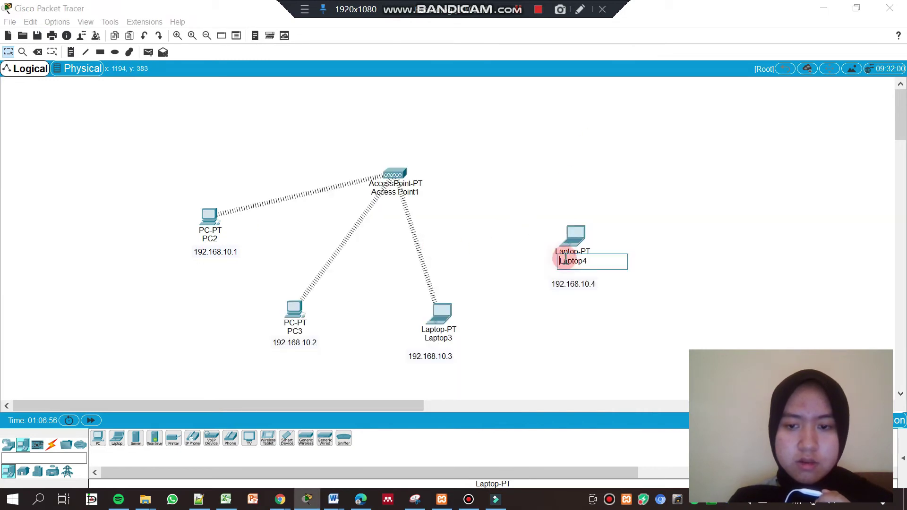
pyautogui.click(549, 233)
pyautogui.click(573, 237)
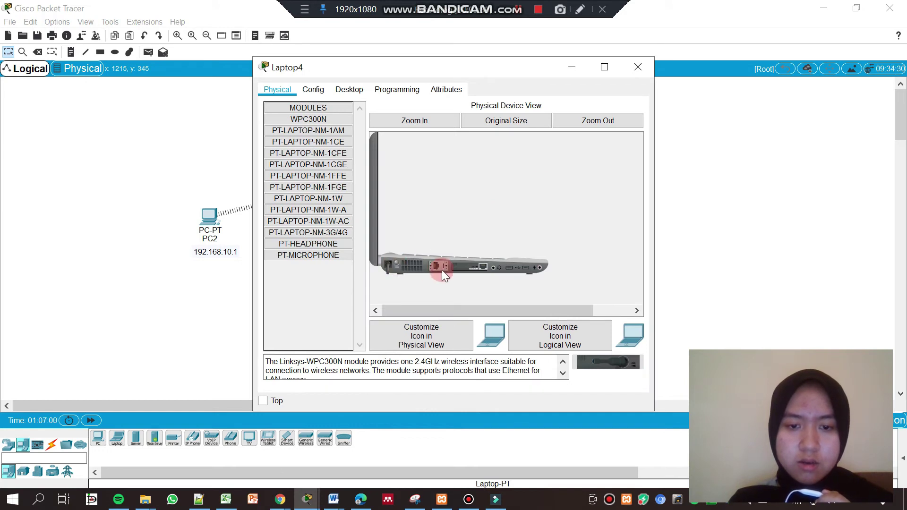
pyautogui.moveTo(483, 267)
pyautogui.mouseDown()
pyautogui.moveTo(590, 369)
pyautogui.moveTo(475, 270)
pyautogui.mouseUp()
pyautogui.moveTo(579, 362); pyautogui.dragTo(476, 268)
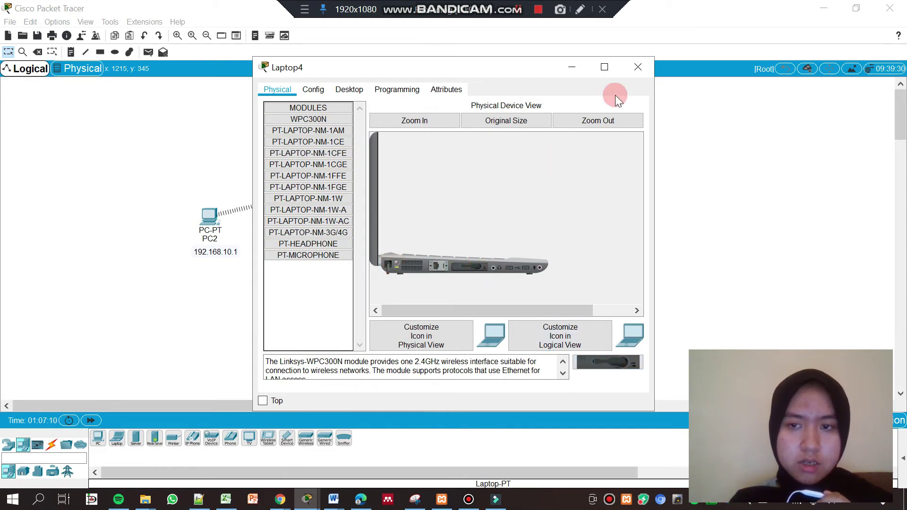
pyautogui.click(638, 67)
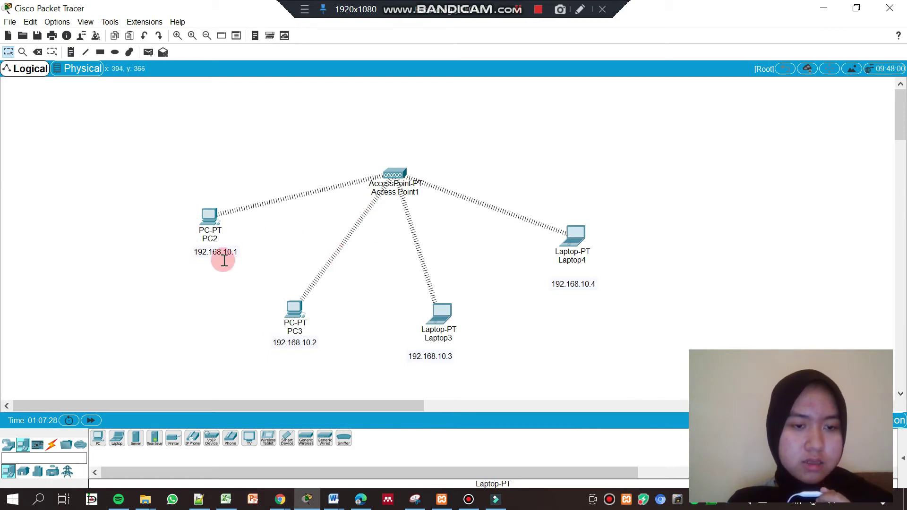
pyautogui.click(209, 214)
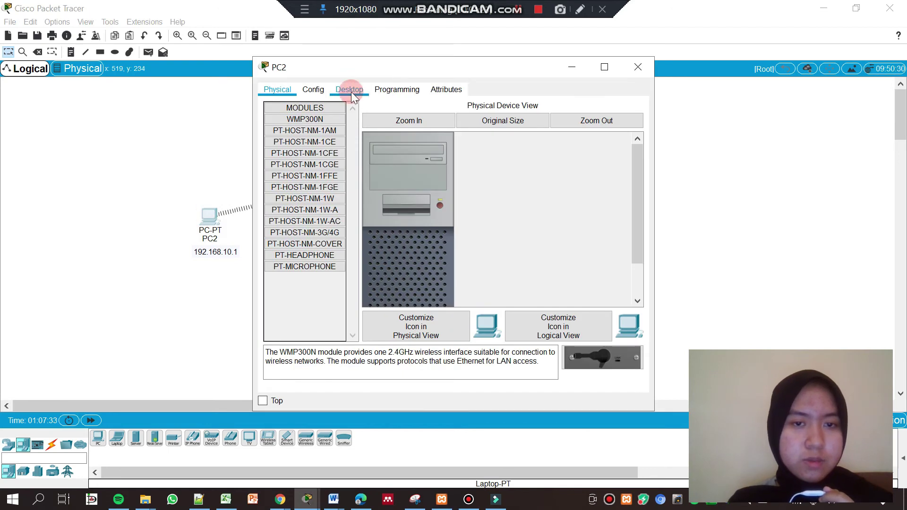
# Set PC2's IP Configuration to static 192.168.10.1 with subnet mask 255.255.255.0
pyautogui.click(350, 92)
pyautogui.click(286, 132)
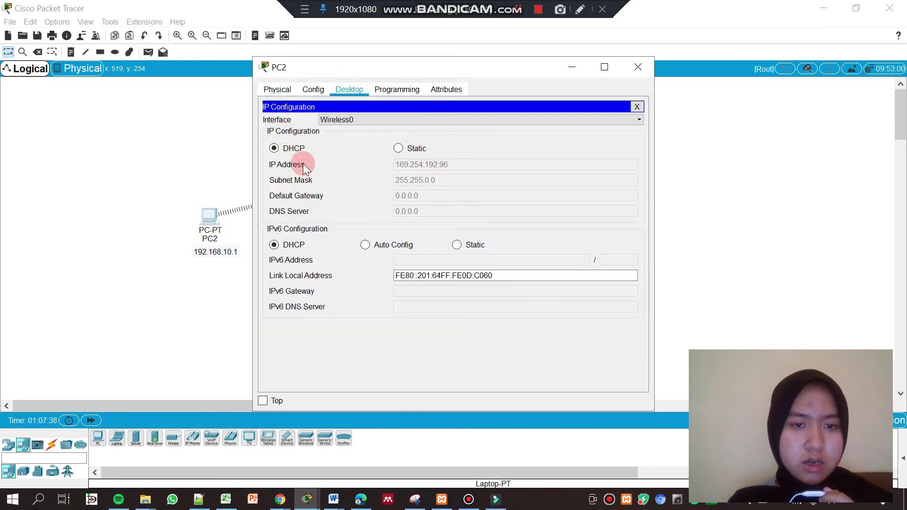
pyautogui.click(398, 149)
pyautogui.click(418, 166)
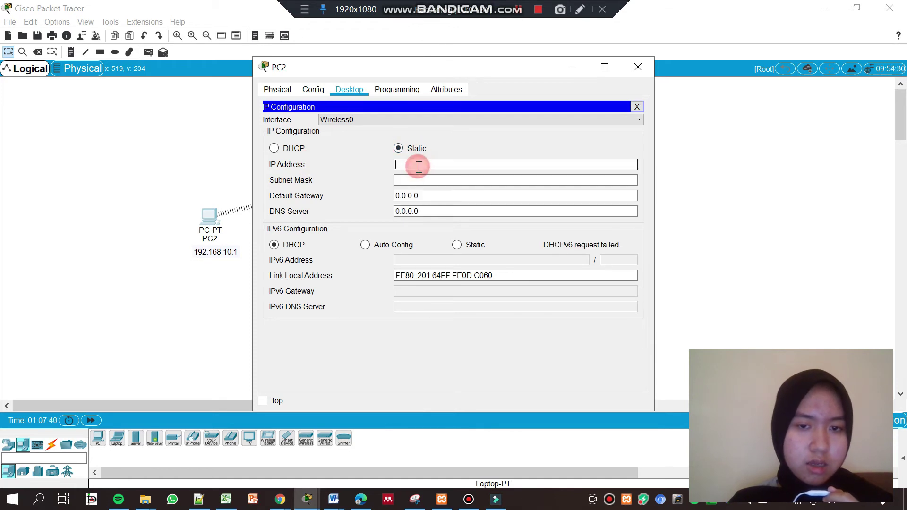
pyautogui.write('1')
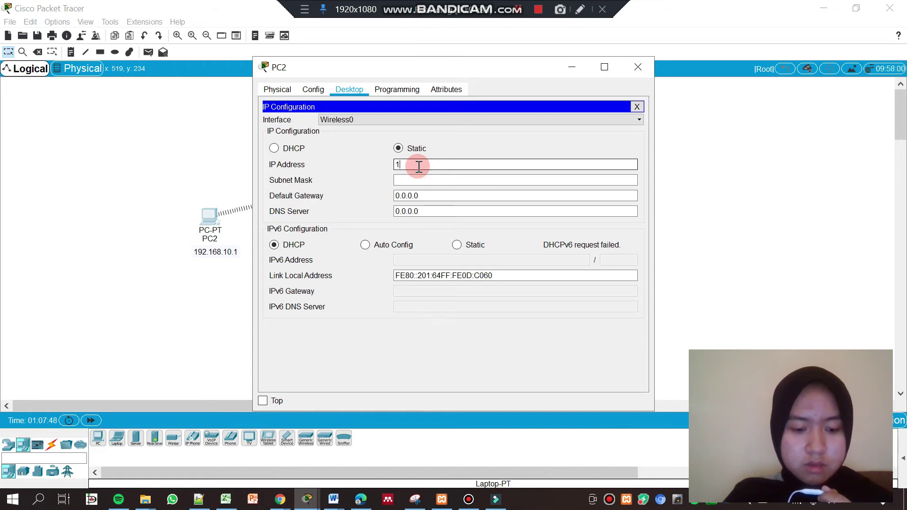
pyautogui.write('92.1')
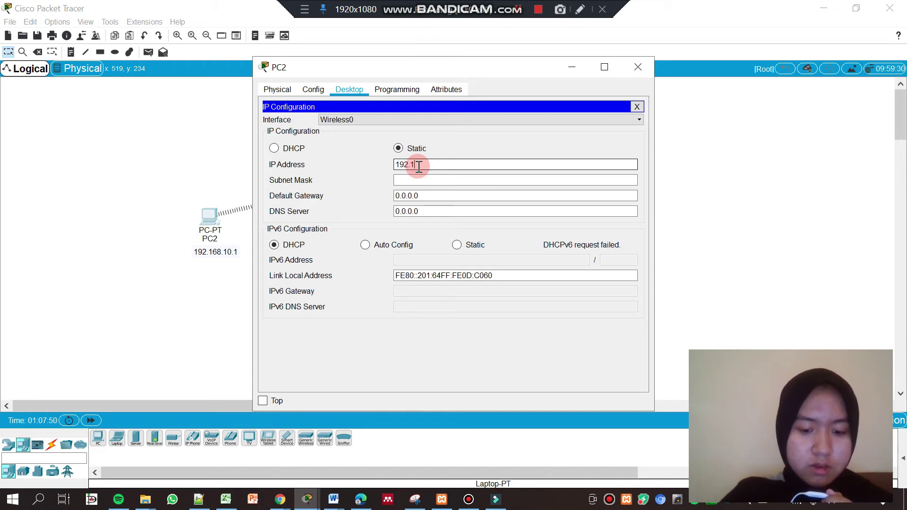
pyautogui.write('68')
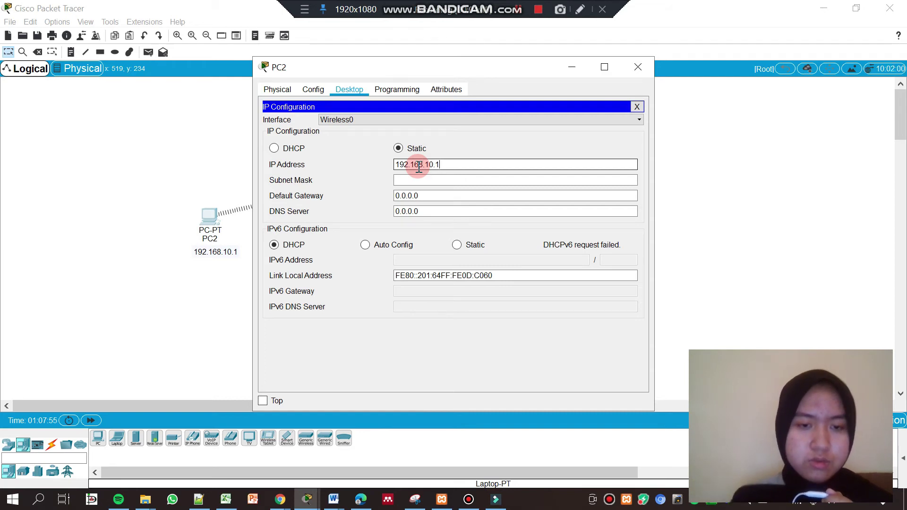
pyautogui.write('.10.1')
pyautogui.click(415, 180)
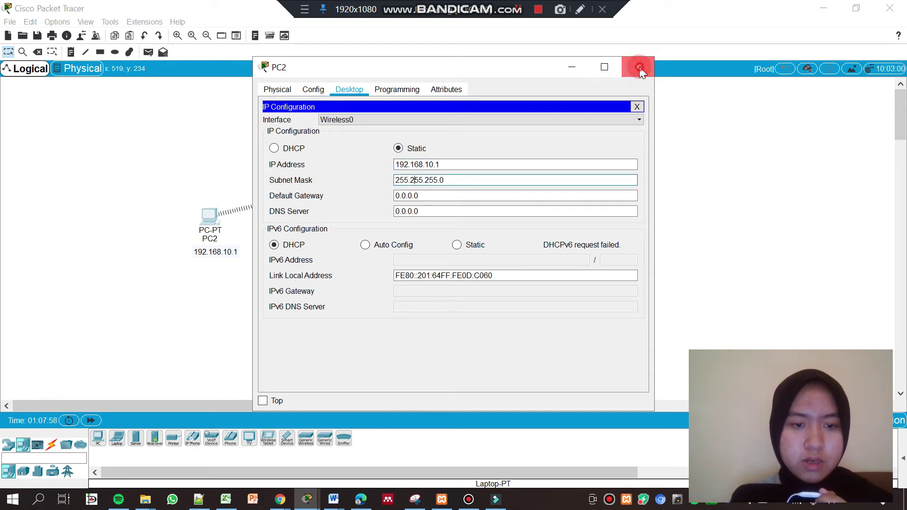
pyautogui.click(639, 69)
pyautogui.click(296, 314)
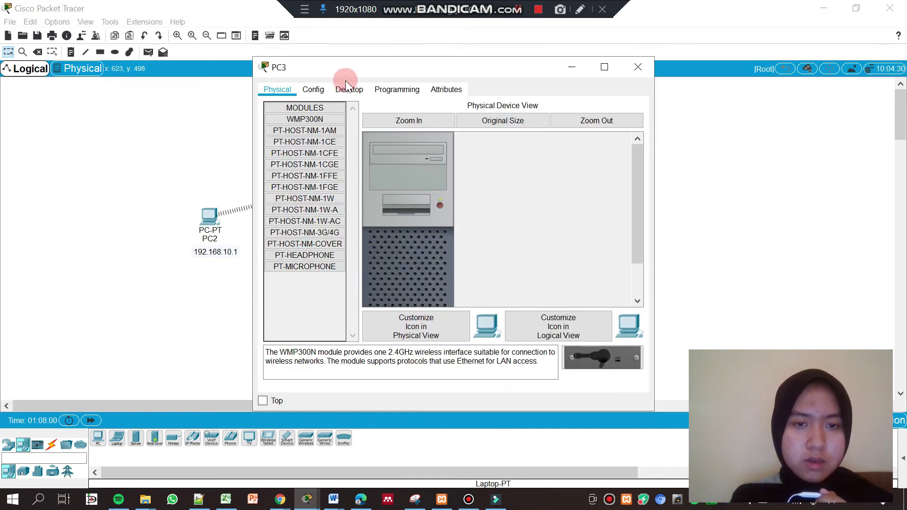
# Give PC3 static IP 192.168.10.2 with mask 255.255.255.0
pyautogui.click(348, 89)
pyautogui.click(299, 127)
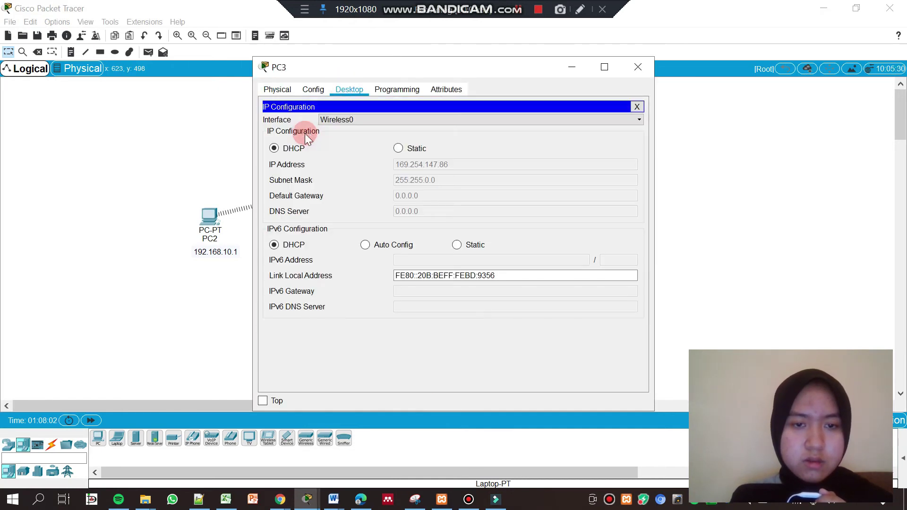
pyautogui.click(399, 147)
pyautogui.write('192.168.10.2')
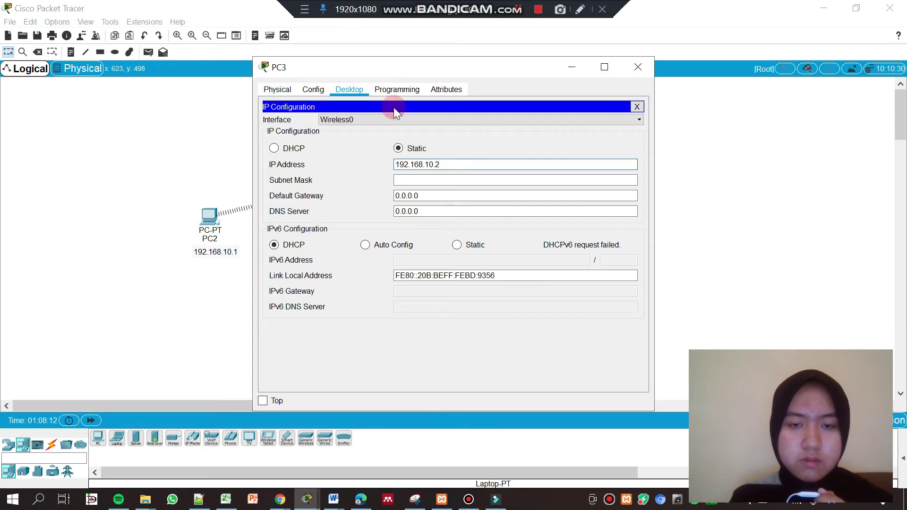
pyautogui.click(407, 180)
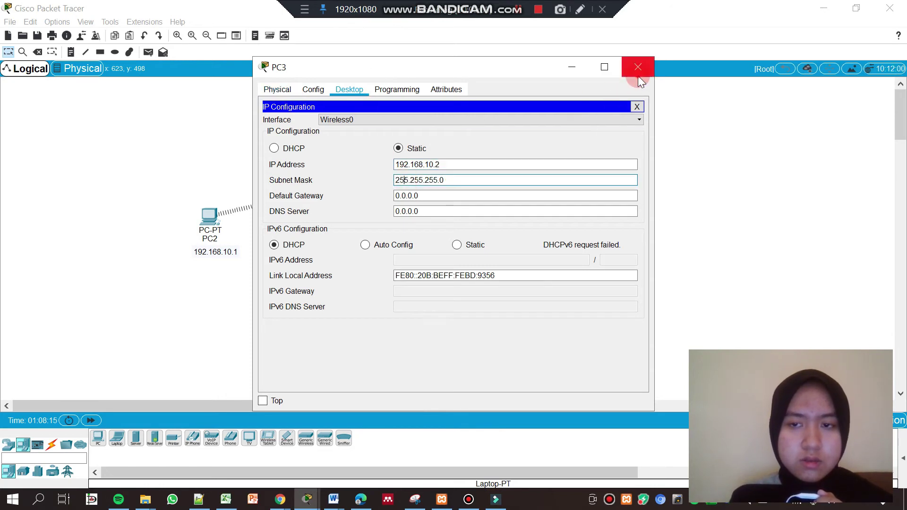
pyautogui.click(638, 67)
# Give Laptop3 static IP 192.168.10.3 with mask 255.255.255.0
pyautogui.click(440, 316)
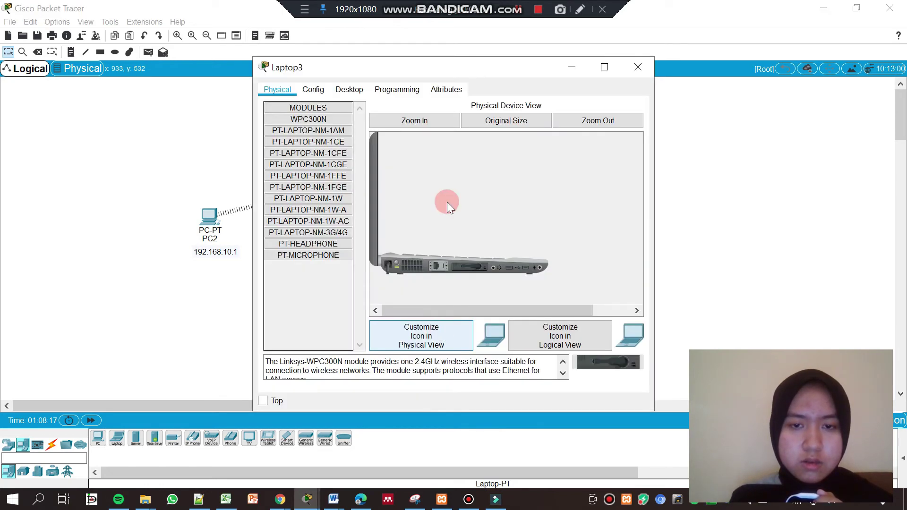
pyautogui.click(350, 90)
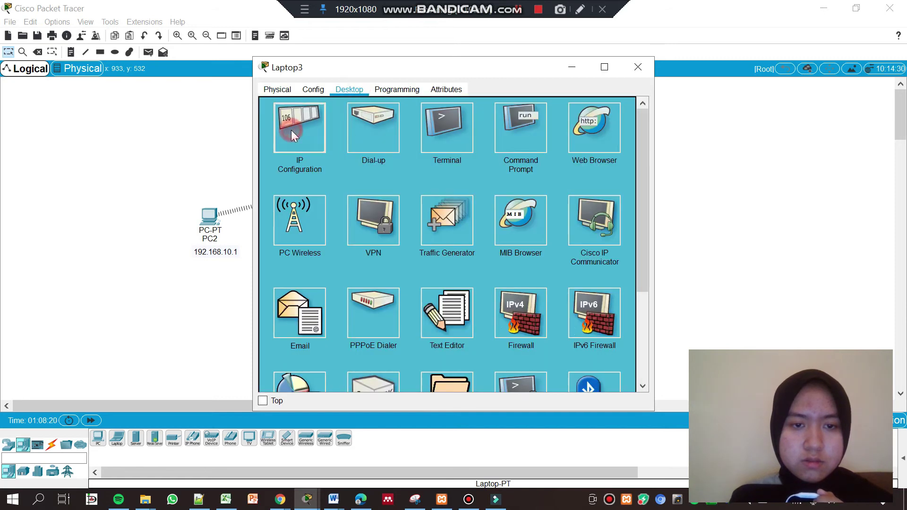
pyautogui.click(291, 129)
pyautogui.click(398, 149)
pyautogui.click(435, 165)
pyautogui.write('192.1')
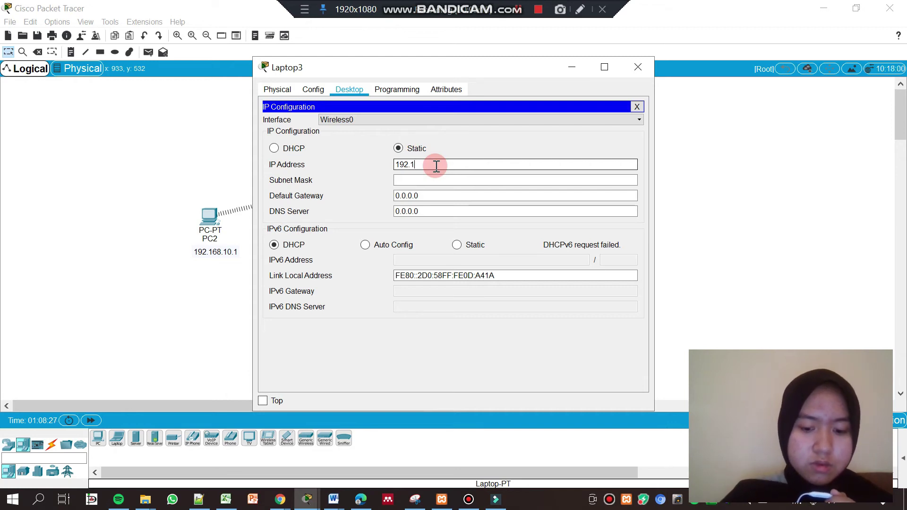
pyautogui.write('68.10.3')
pyautogui.click(423, 180)
pyautogui.click(638, 67)
# Give Laptop4 static IP 192.168.10.4 with mask 255.255.255.0
pyautogui.click(572, 241)
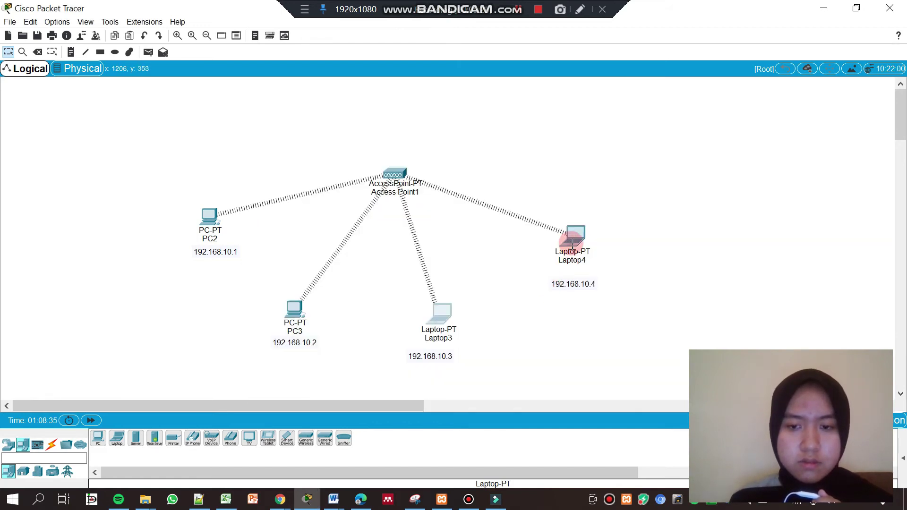
pyautogui.click(345, 88)
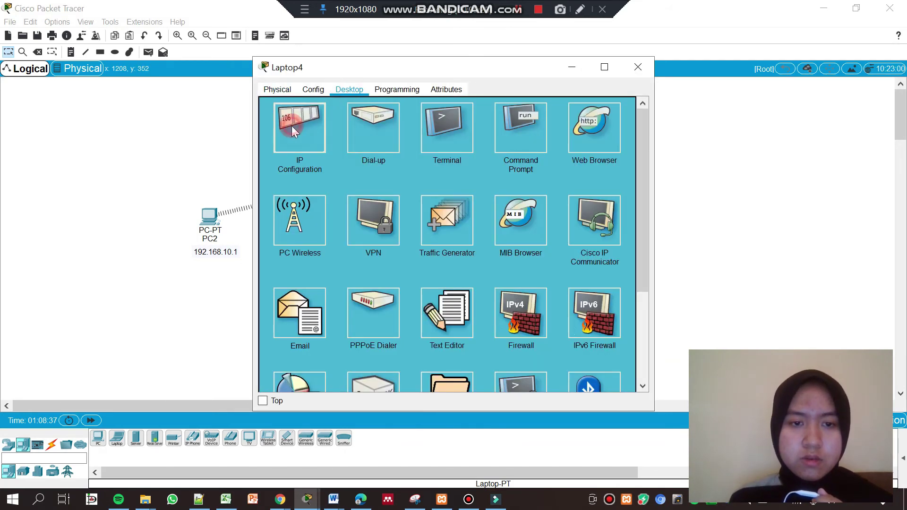
pyautogui.click(291, 126)
pyautogui.click(398, 150)
pyautogui.click(418, 163)
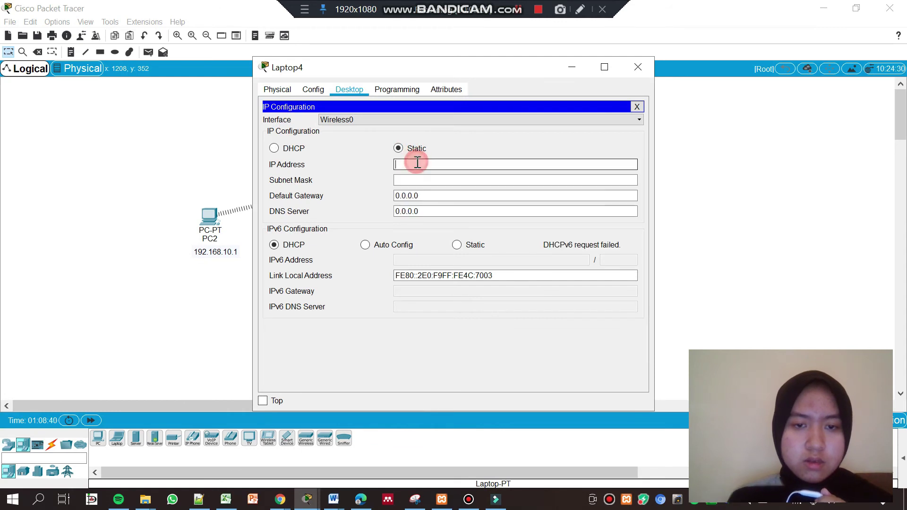
pyautogui.write('192')
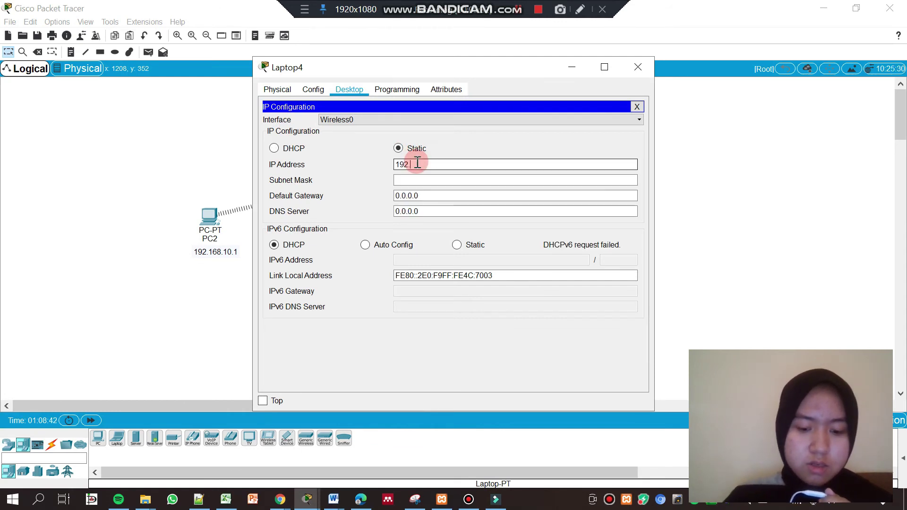
pyautogui.write('.168.10.4')
pyautogui.click(415, 175)
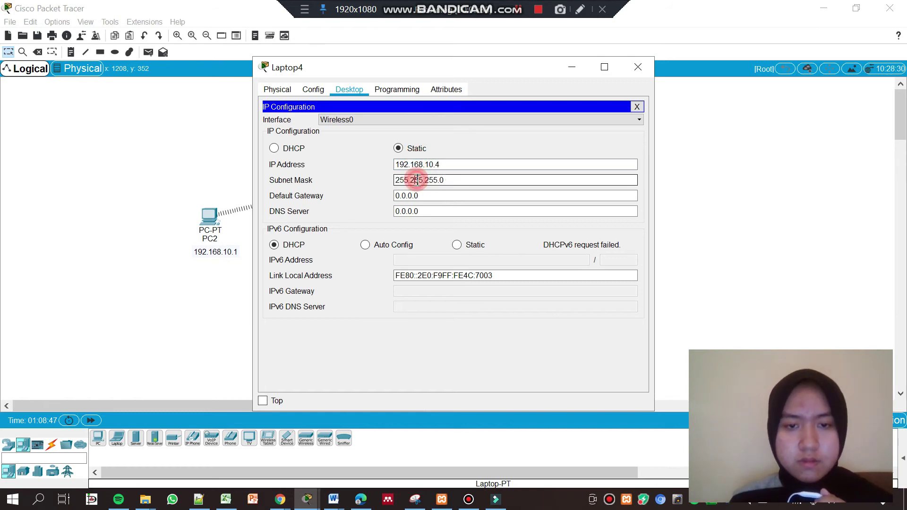
pyautogui.click(637, 67)
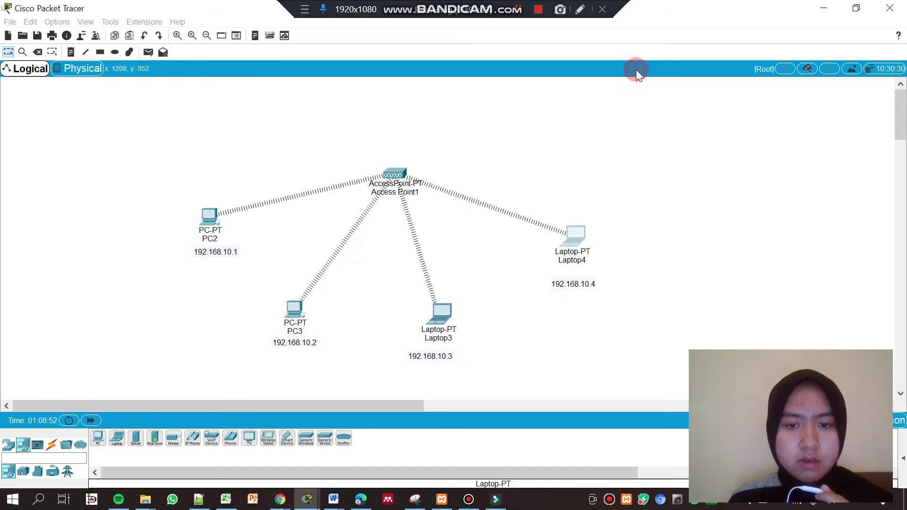
# Send simple PDUs from PC2 to PC3 and from Laptop3 to Laptop4
pyautogui.click(144, 51)
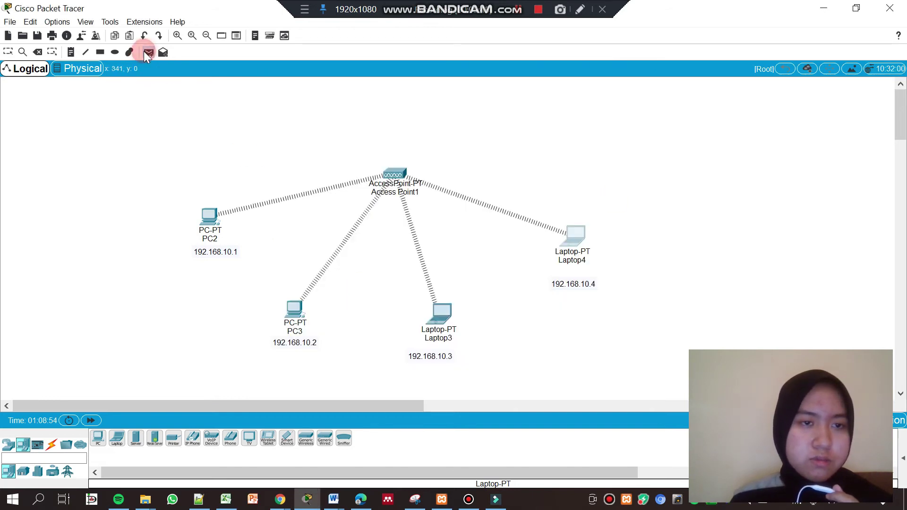
pyautogui.click(207, 218)
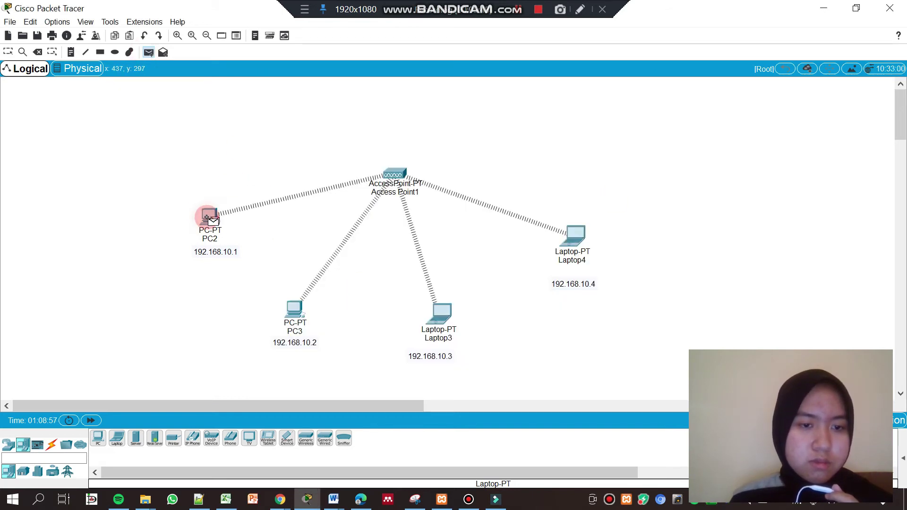
pyautogui.click(288, 305)
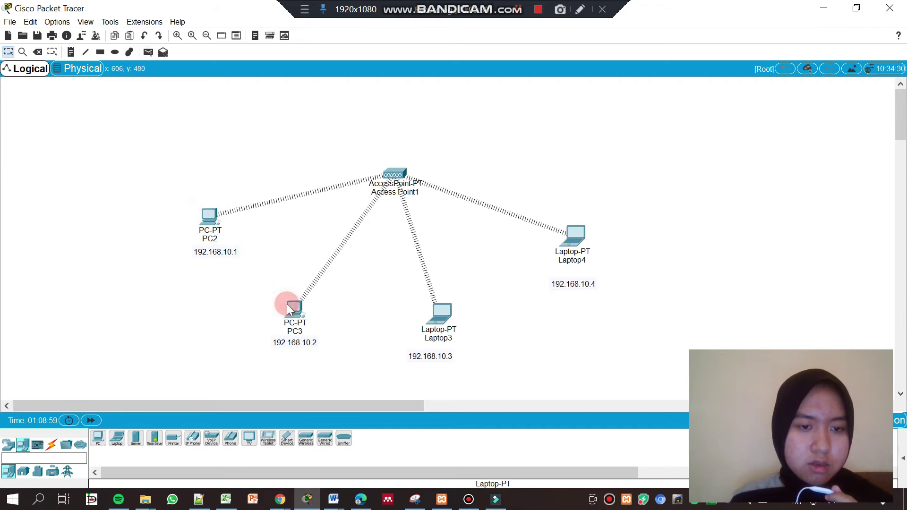
pyautogui.click(147, 51)
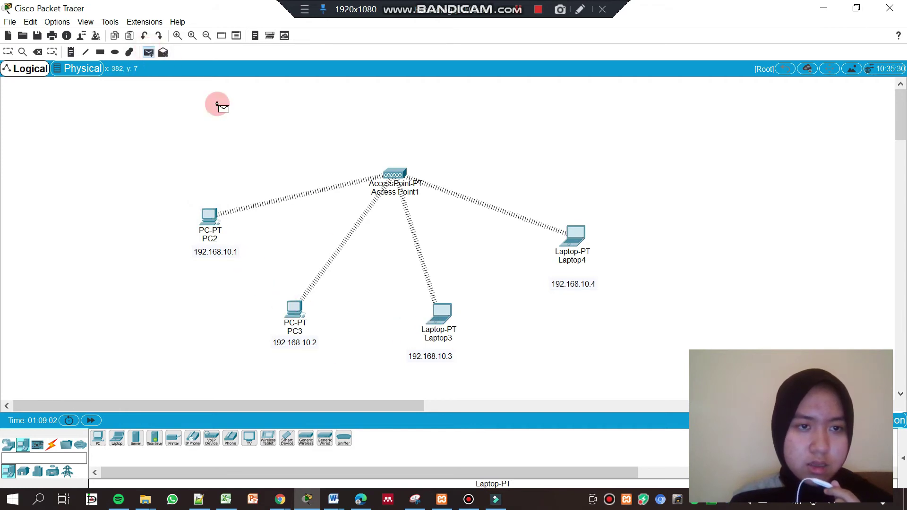
pyautogui.click(440, 314)
pyautogui.click(567, 252)
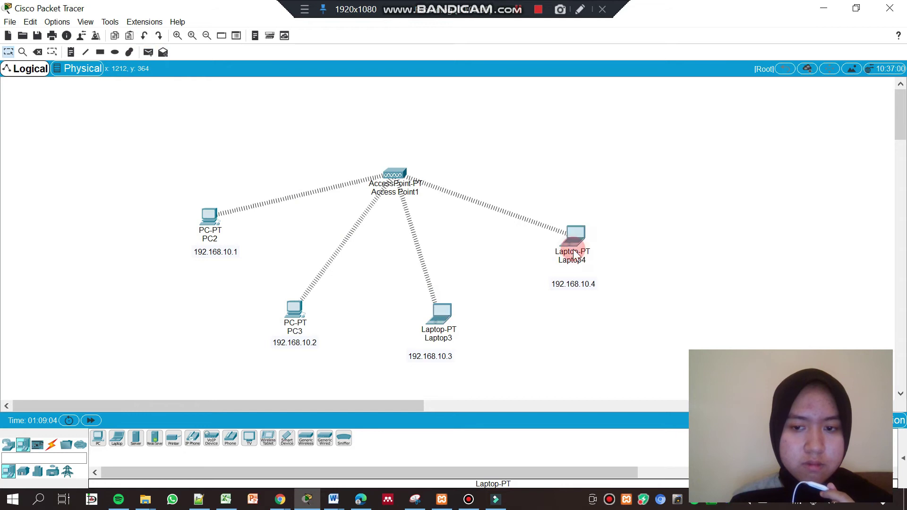
pyautogui.click(148, 52)
# Dismiss the access point's Incompatible Device warning and send another test packet from PC2
pyautogui.click(376, 153)
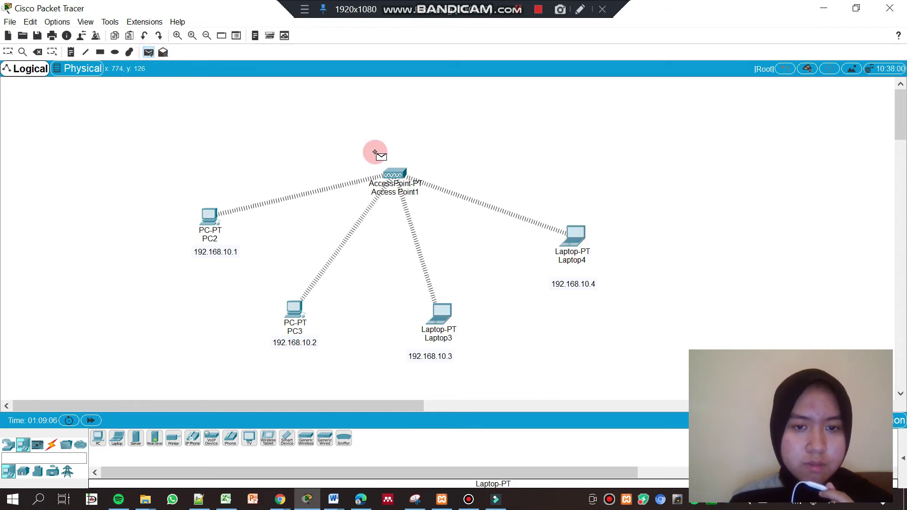
pyautogui.click(387, 176)
pyautogui.click(539, 214)
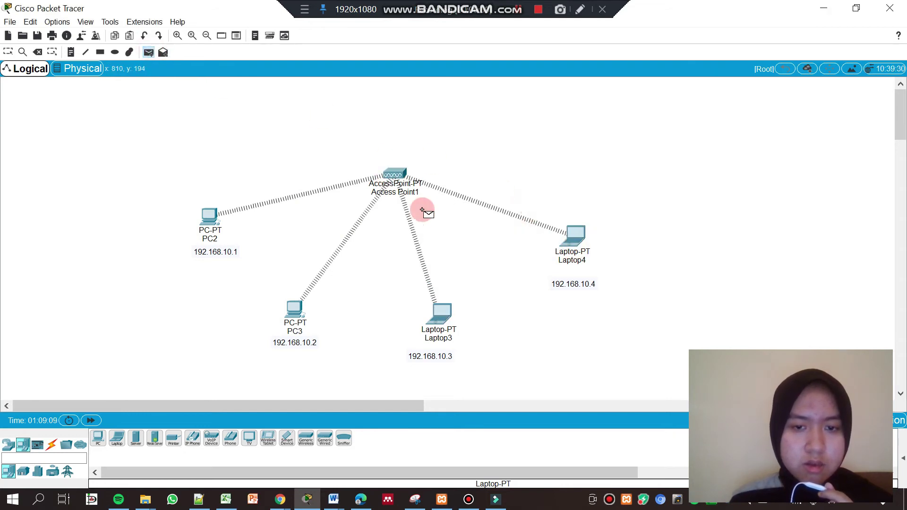
pyautogui.click(197, 223)
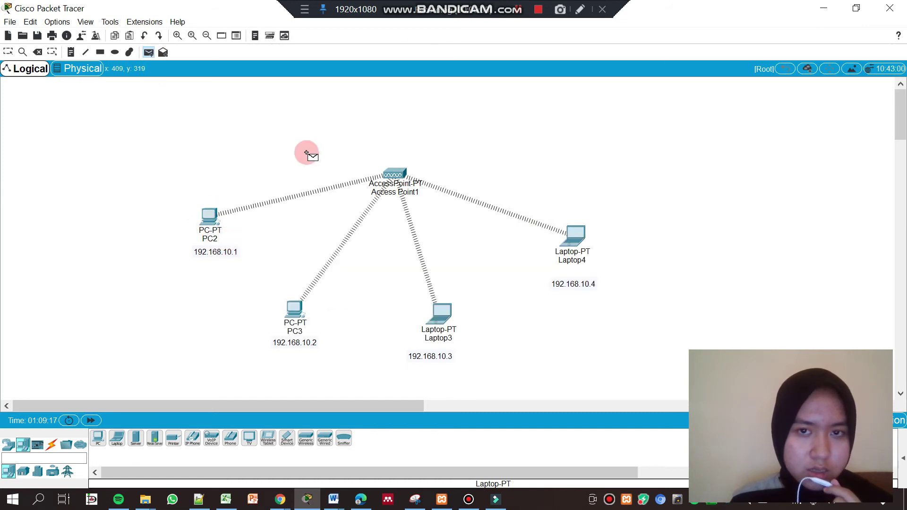
pyautogui.click(229, 229)
pyautogui.click(206, 230)
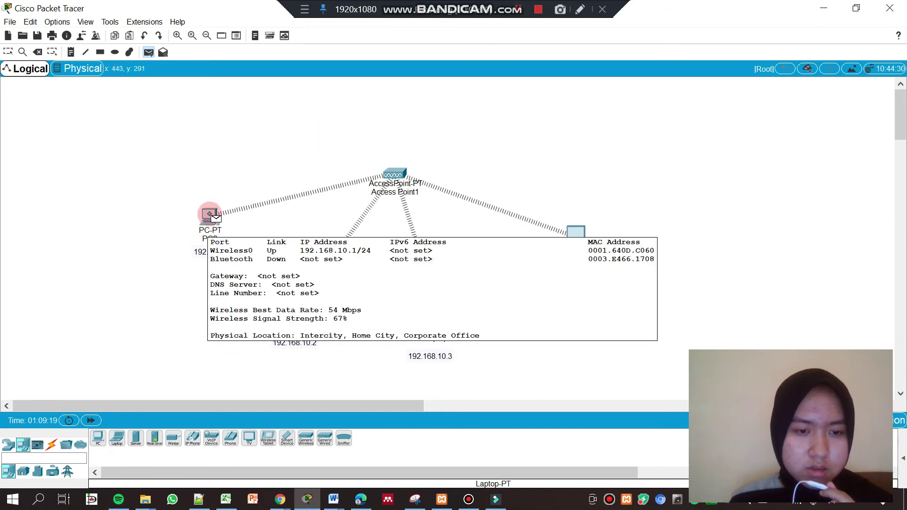
pyautogui.click(208, 222)
pyautogui.moveTo(209, 223)
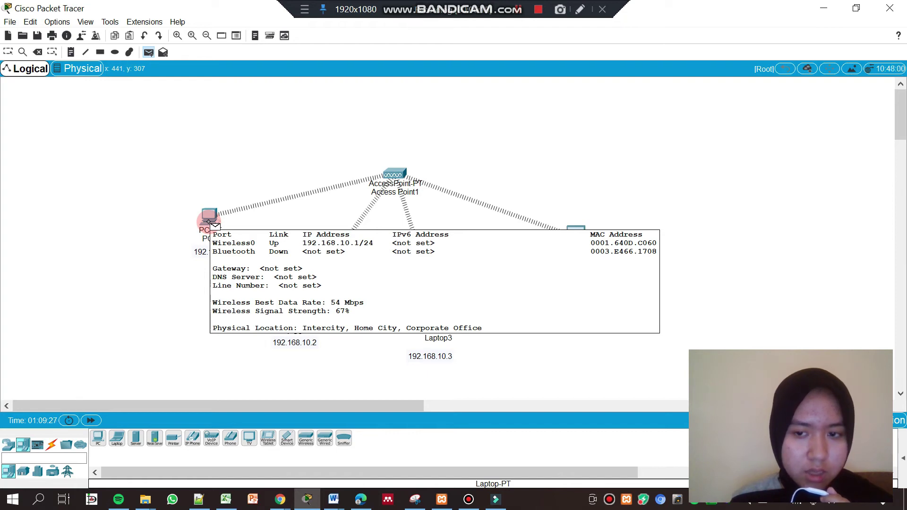
pyautogui.click(206, 217)
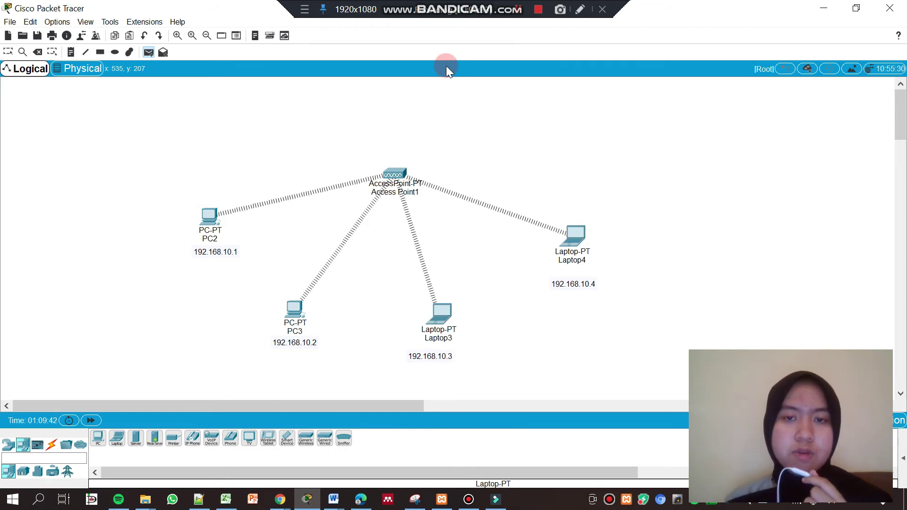
# Switch to the other Packet Tracer window and maximise its empty workspace
pyautogui.click(539, 9)
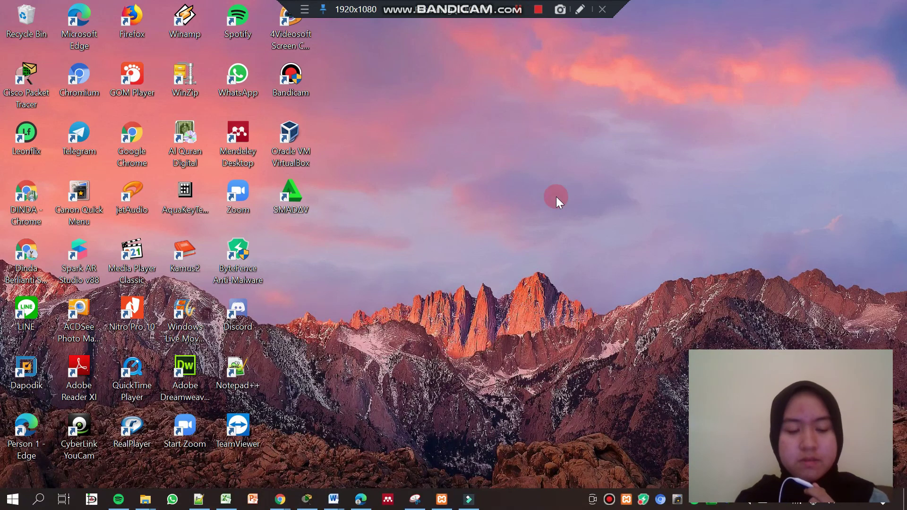
pyautogui.click(311, 506)
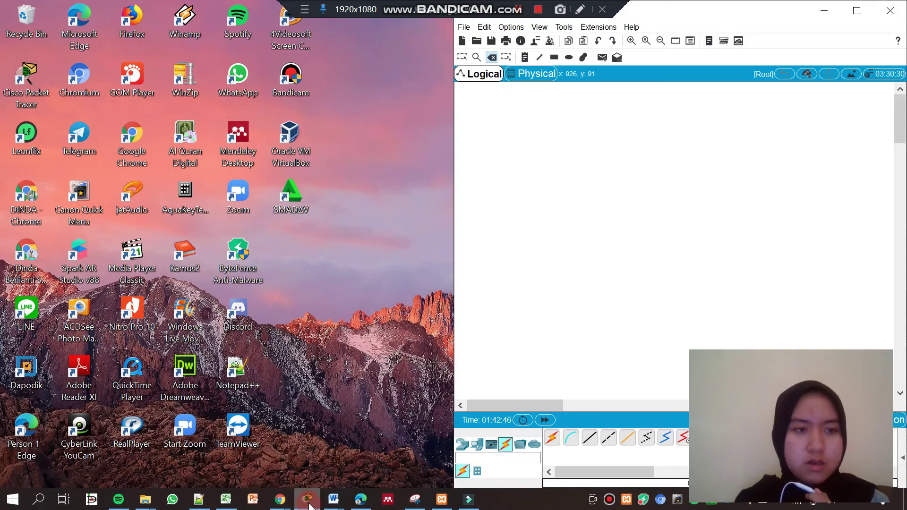
pyautogui.click(857, 11)
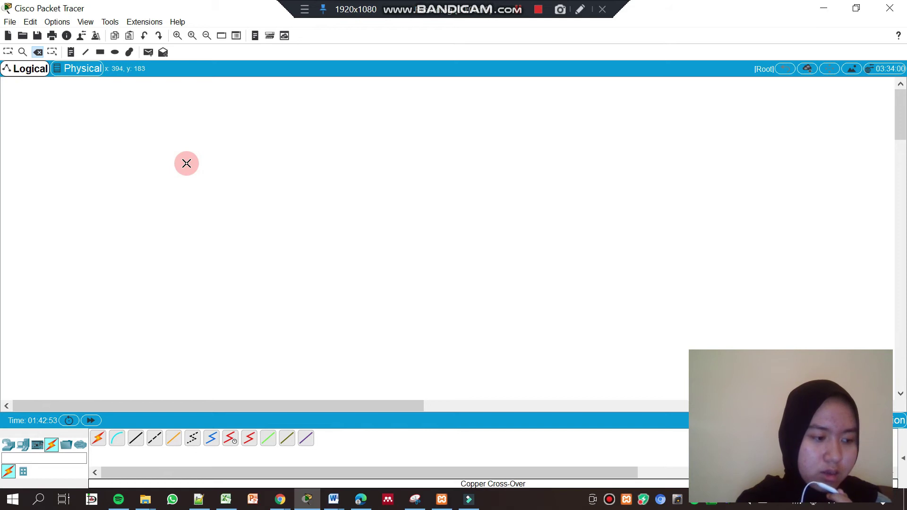
# Place two generic PT-Router devices, Router2 and Router3, side by side
pyautogui.click(8, 445)
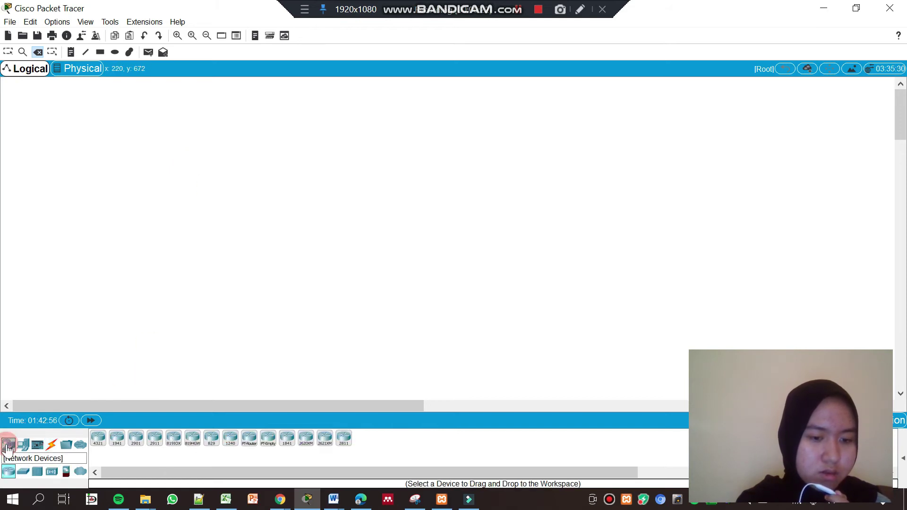
pyautogui.click(250, 439)
pyautogui.click(321, 171)
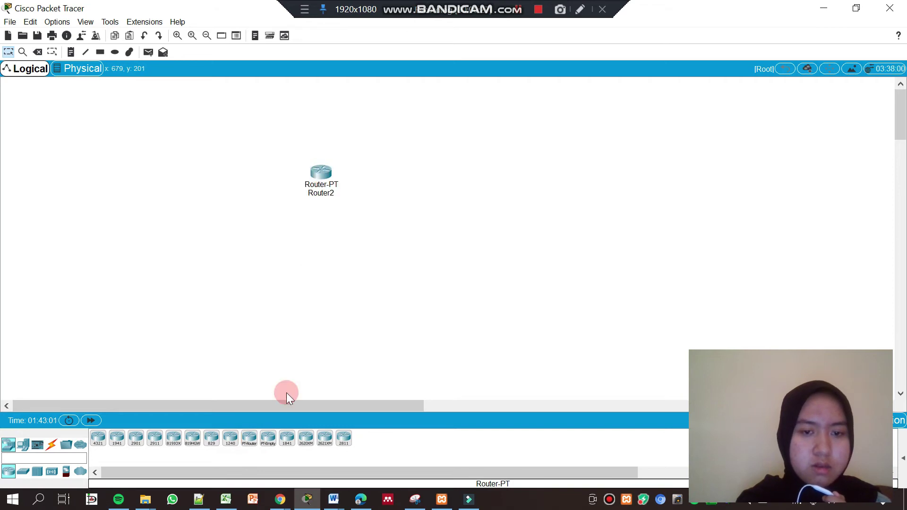
pyautogui.click(249, 438)
pyautogui.click(472, 177)
pyautogui.click(219, 396)
pyautogui.moveTo(473, 176); pyautogui.dragTo(478, 168)
pyautogui.click(246, 245)
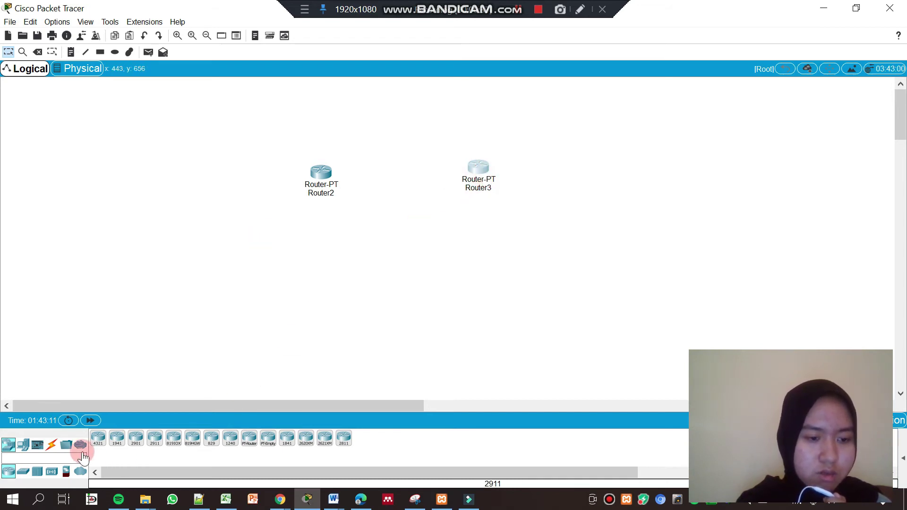
# Connect Router2's Serial2/0 to Router3's Serial2/0 with a serial DTE cable
pyautogui.click(52, 445)
pyautogui.click(249, 438)
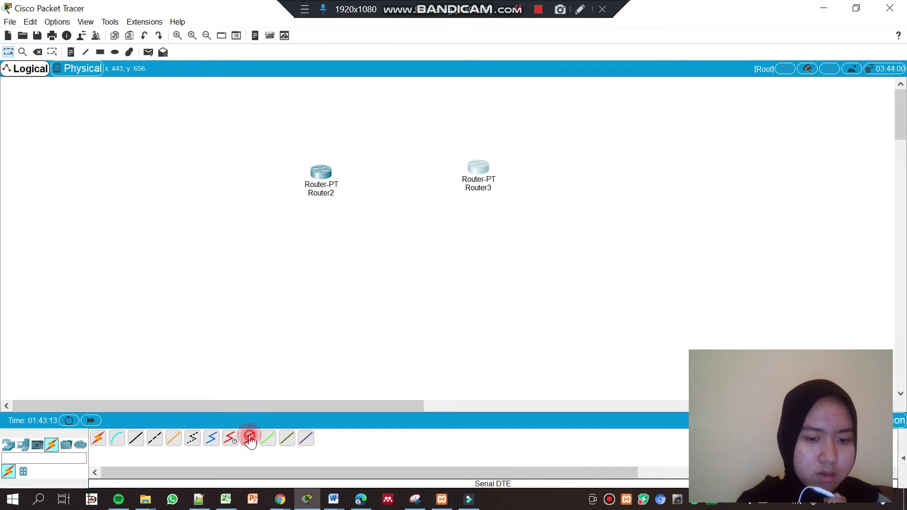
pyautogui.click(319, 175)
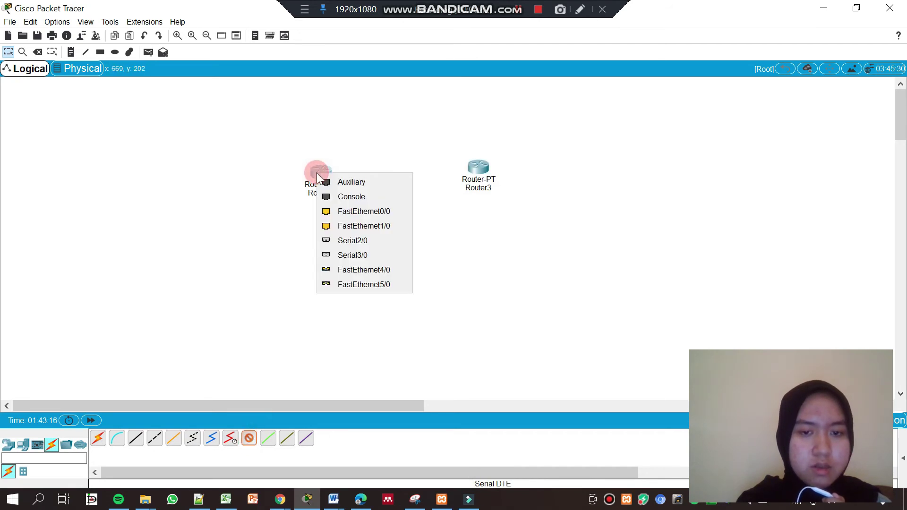
pyautogui.click(351, 239)
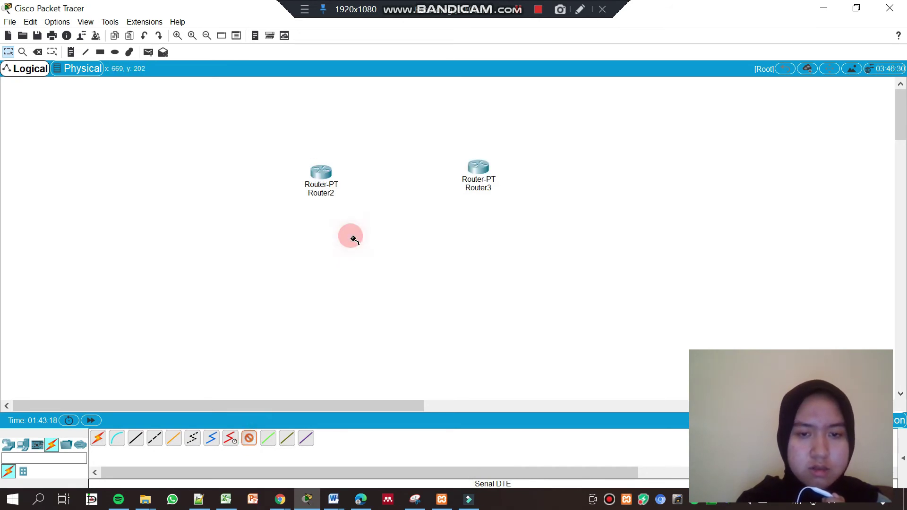
pyautogui.click(478, 168)
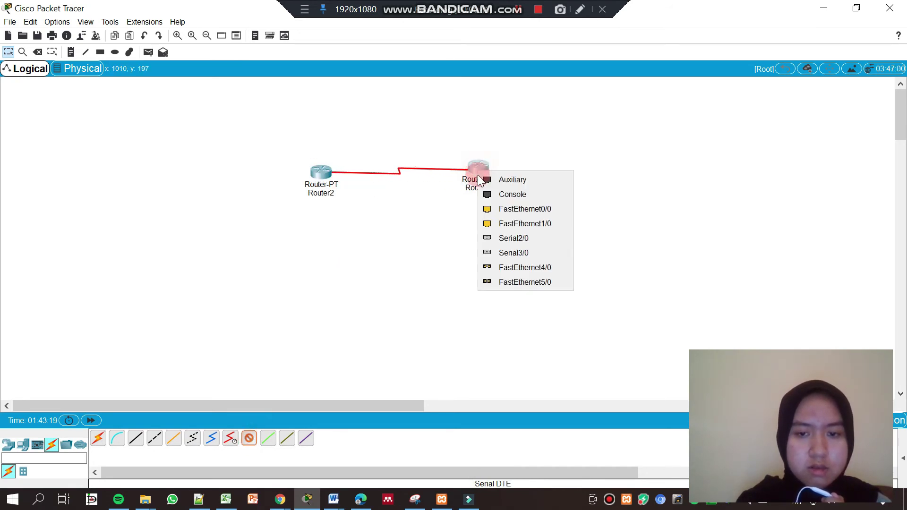
pyautogui.click(489, 237)
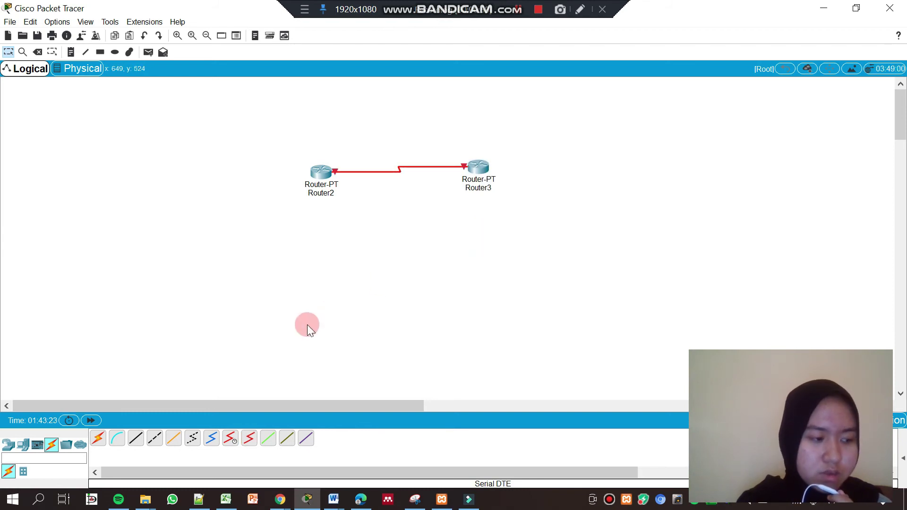
# Place two generic PCs from End Devices: PC6 below Router2 and PC7 to its right
pyautogui.click(25, 446)
pyautogui.click(98, 439)
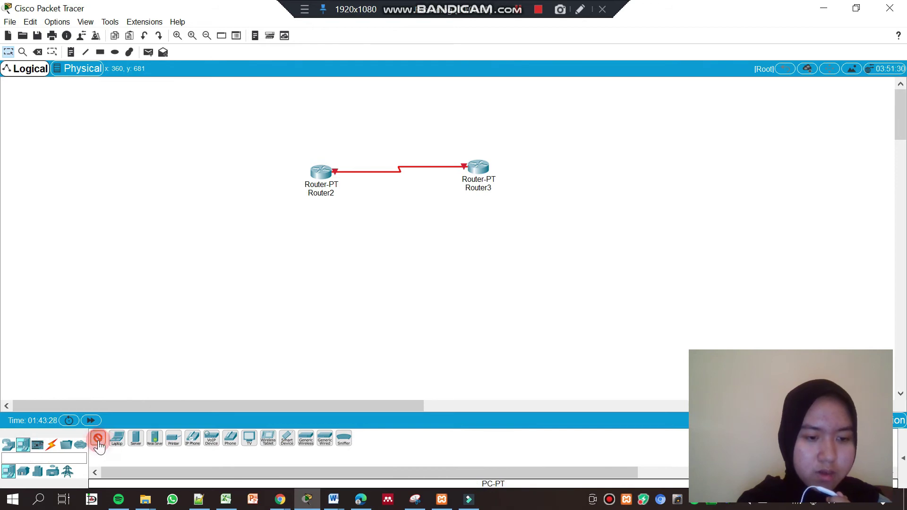
pyautogui.click(308, 312)
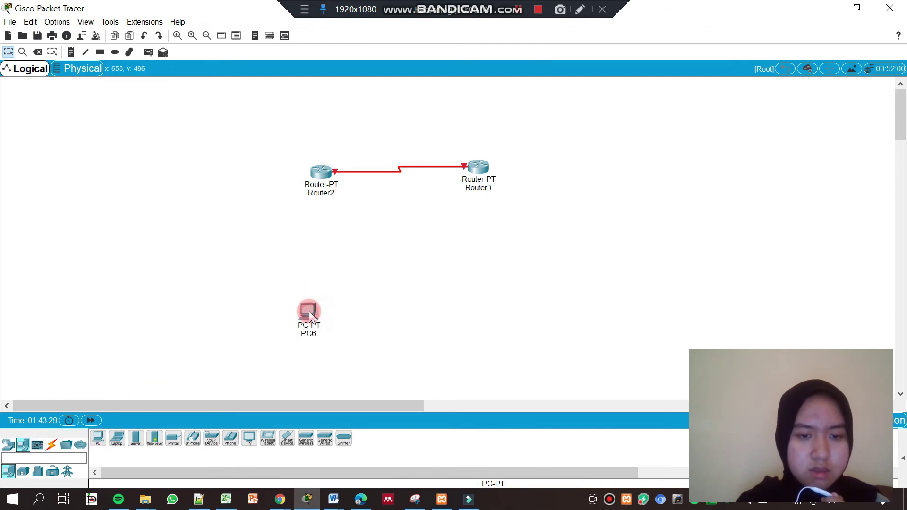
pyautogui.click(99, 438)
pyautogui.click(474, 318)
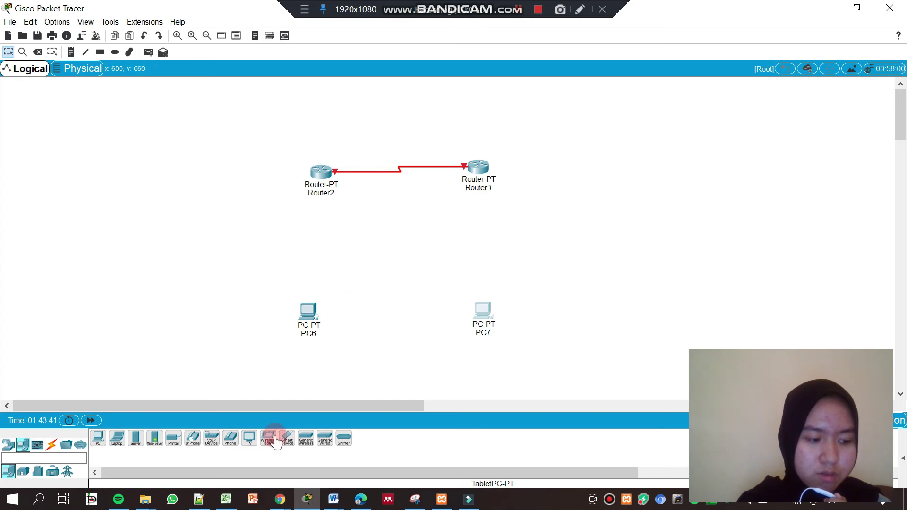
# Try cabling PC6's FastEthernet0 with the chosen cable, dismissing the repeated connection errors
pyautogui.click(51, 444)
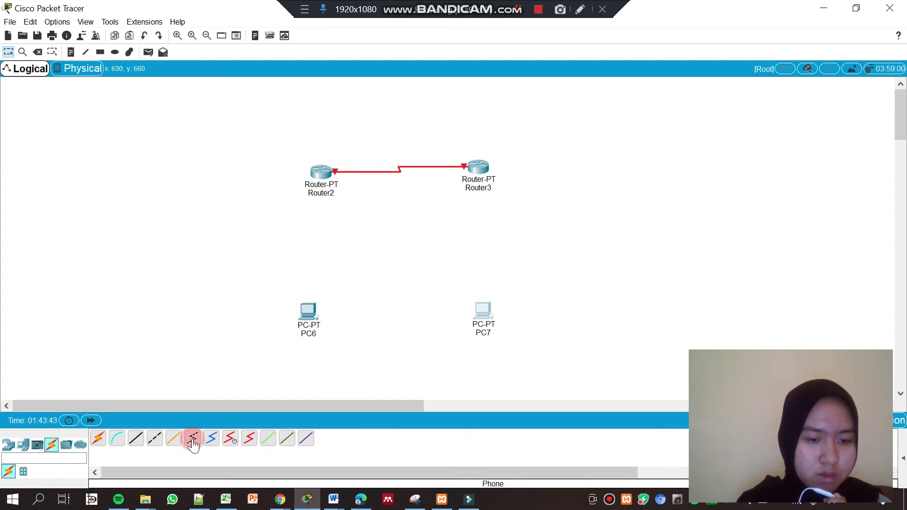
pyautogui.click(193, 439)
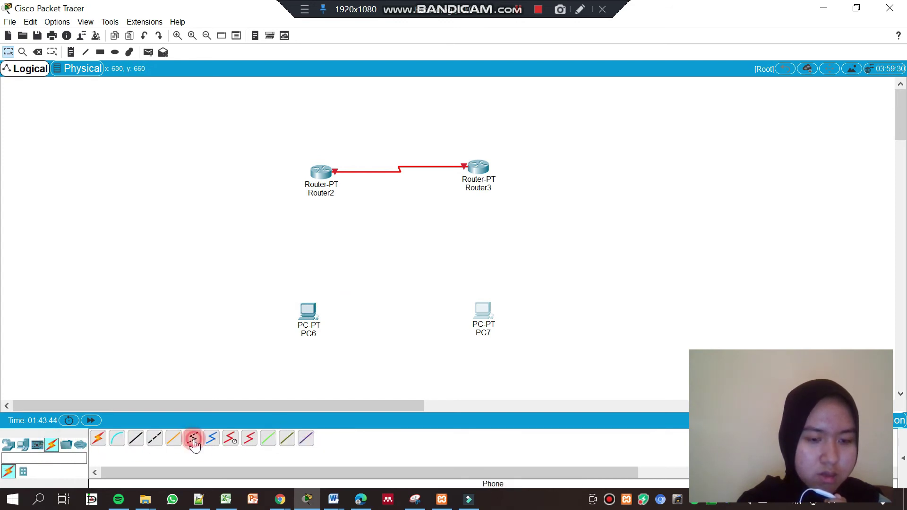
pyautogui.click(314, 308)
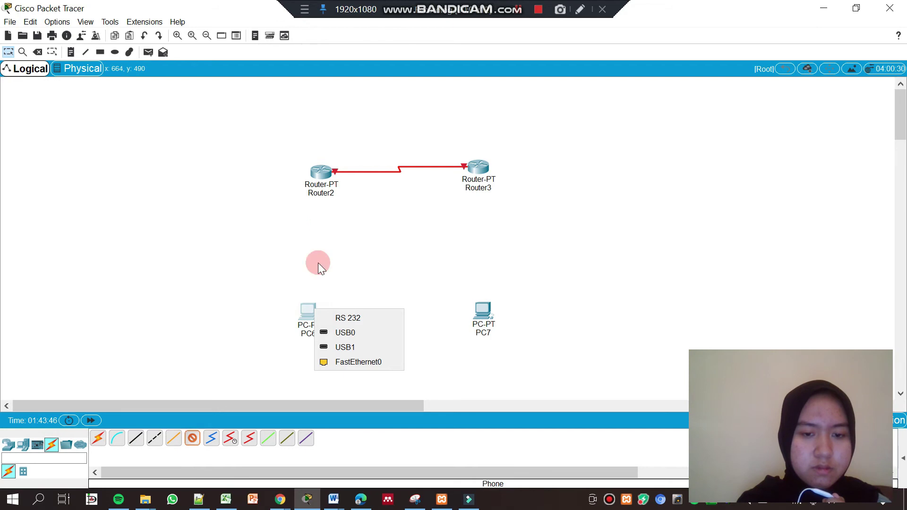
pyautogui.click(365, 362)
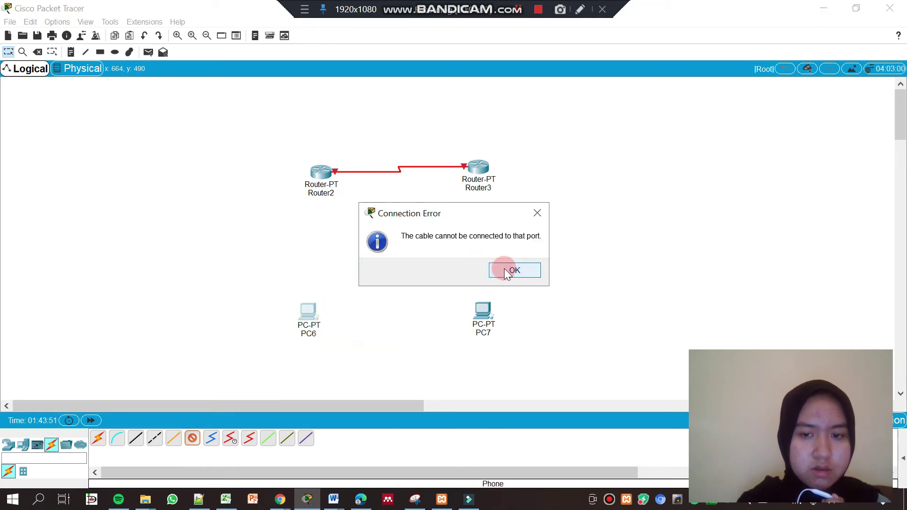
pyautogui.click(504, 269)
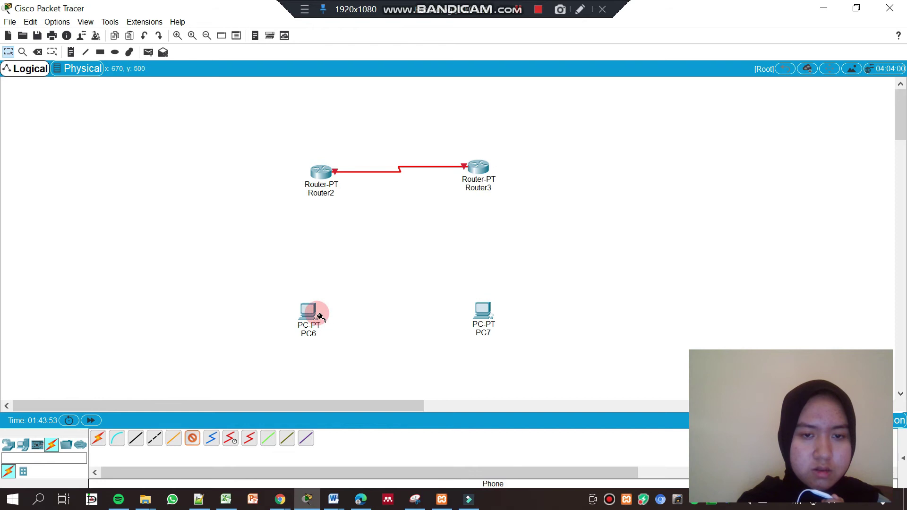
pyautogui.click(321, 181)
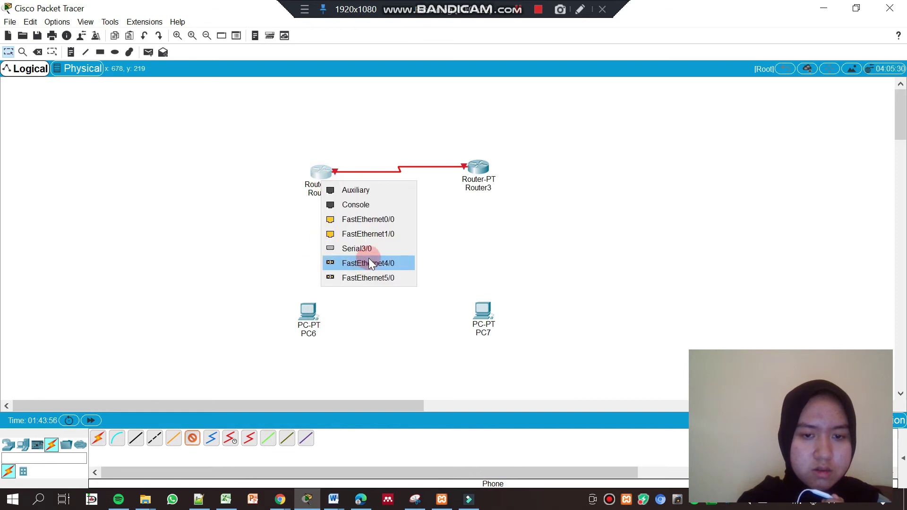
pyautogui.click(307, 317)
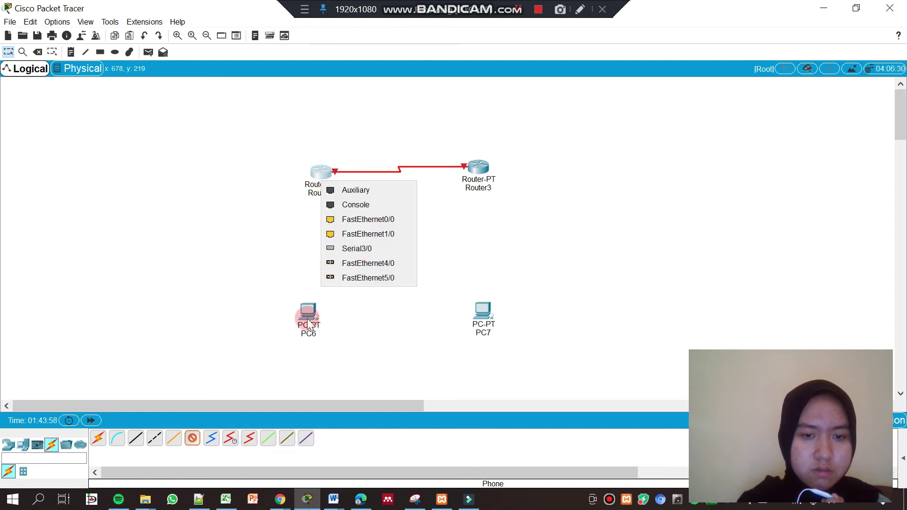
pyautogui.click(333, 373)
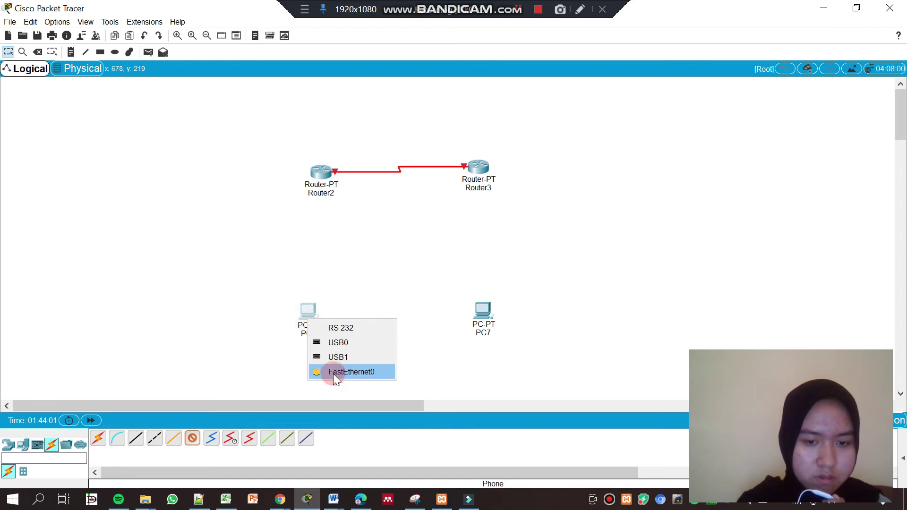
pyautogui.click(517, 270)
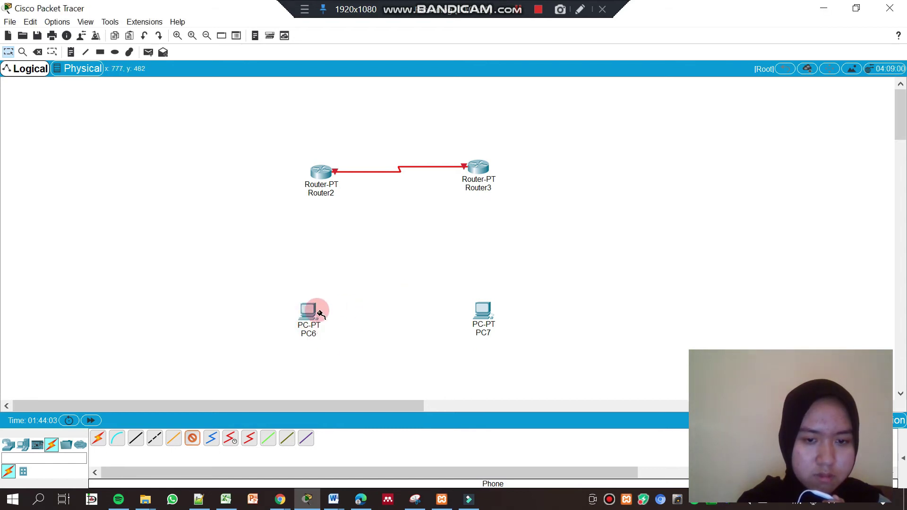
pyautogui.click(308, 311)
pyautogui.click(339, 365)
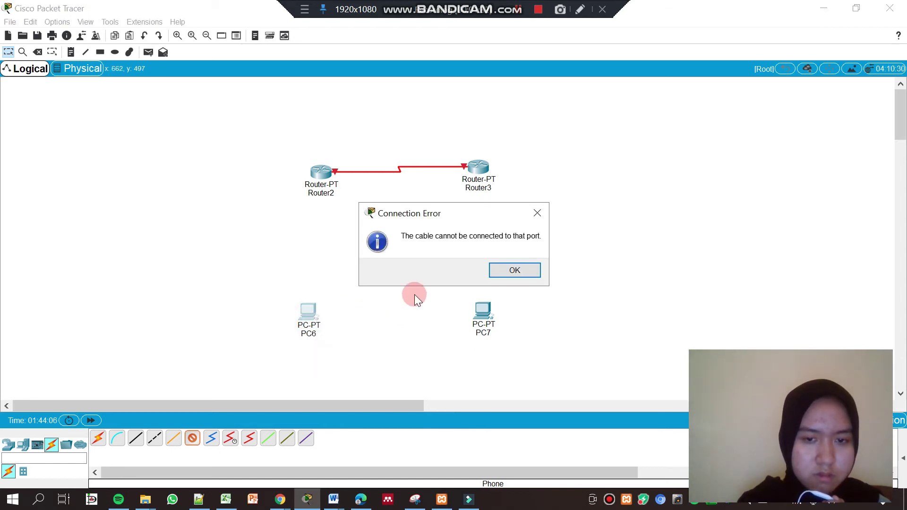
pyautogui.click(502, 277)
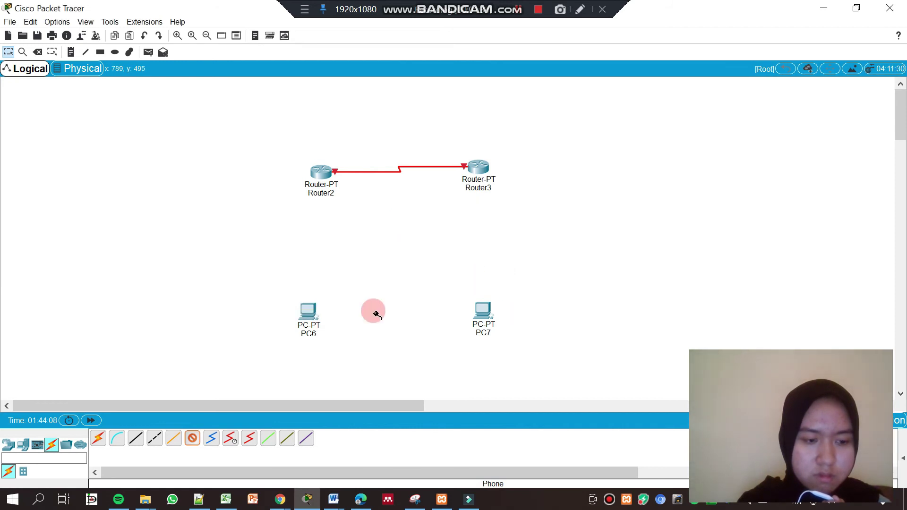
# Connect PC6's FastEthernet0 to a Router2 FastEthernet port with a copper cross-over cable
pyautogui.click(154, 441)
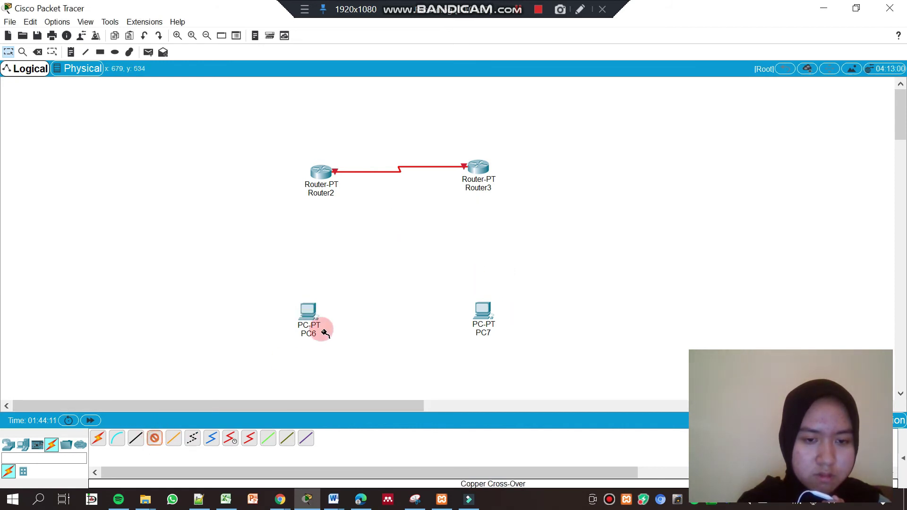
pyautogui.click(305, 313)
pyautogui.click(331, 366)
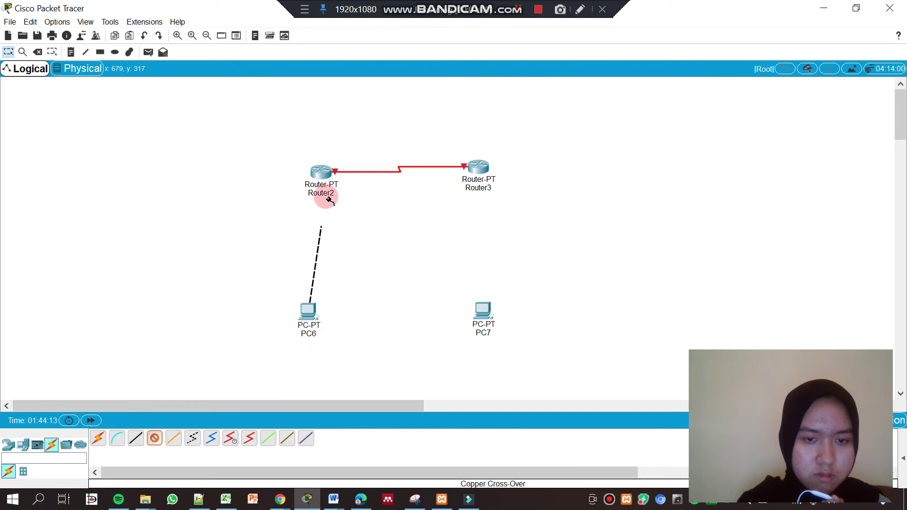
pyautogui.click(320, 174)
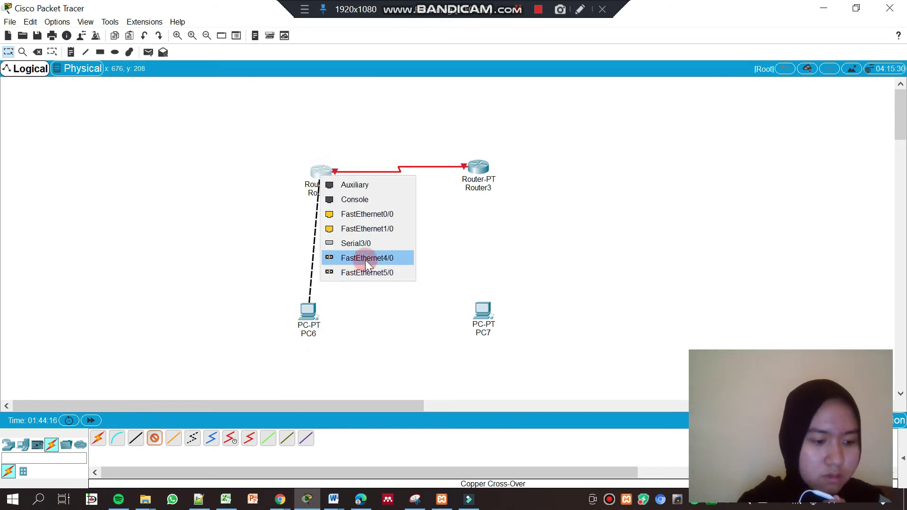
pyautogui.click(384, 214)
# Connect PC7's FastEthernet0 to Router3's FastEthernet0/0 with a copper cross-over cable
pyautogui.click(155, 438)
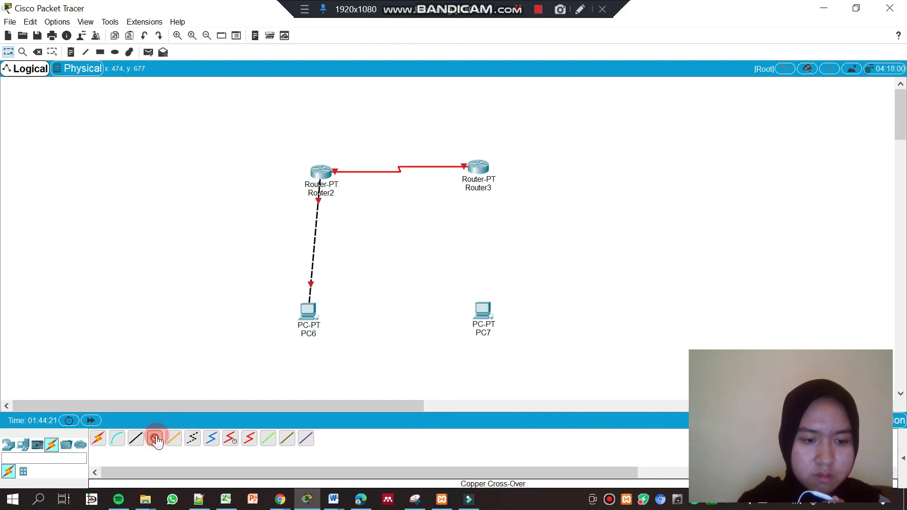
pyautogui.click(484, 314)
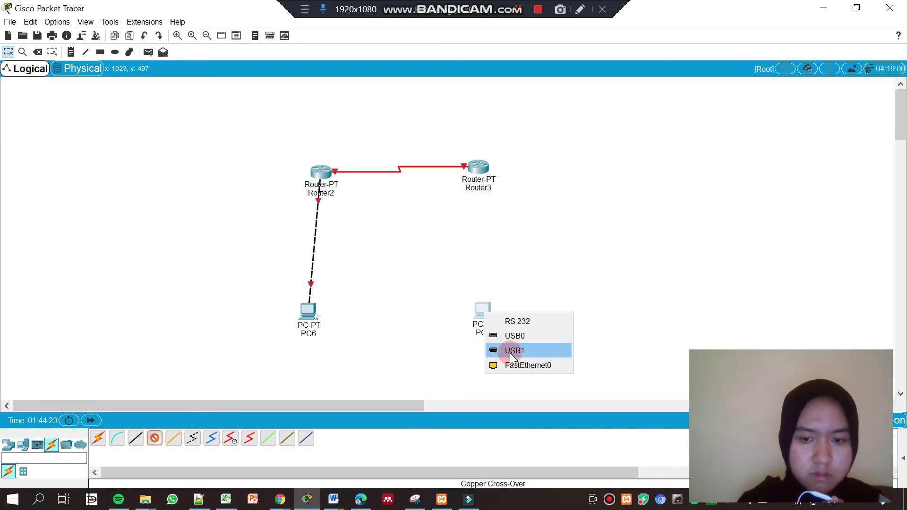
pyautogui.click(514, 364)
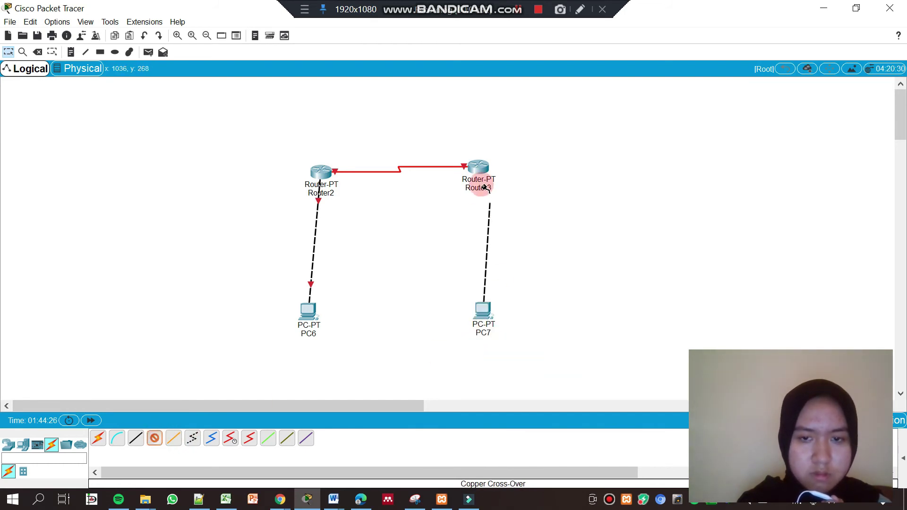
pyautogui.click(481, 169)
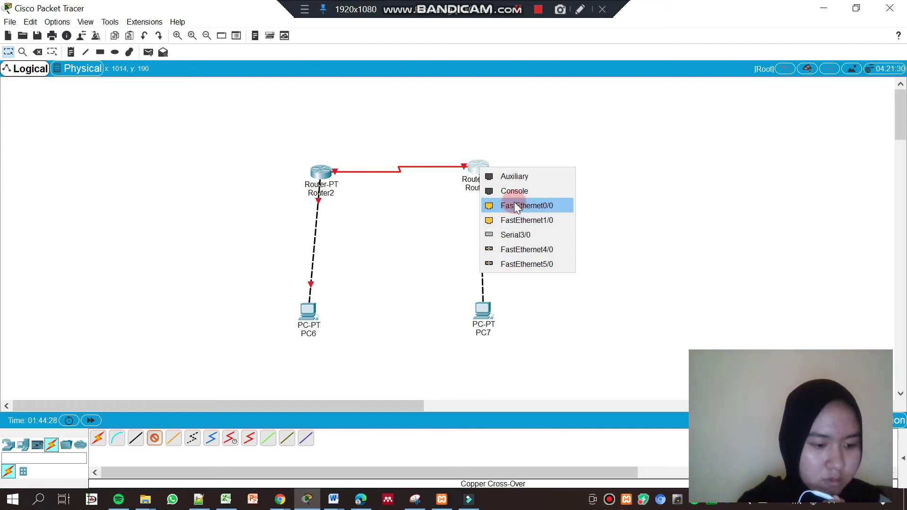
pyautogui.click(514, 205)
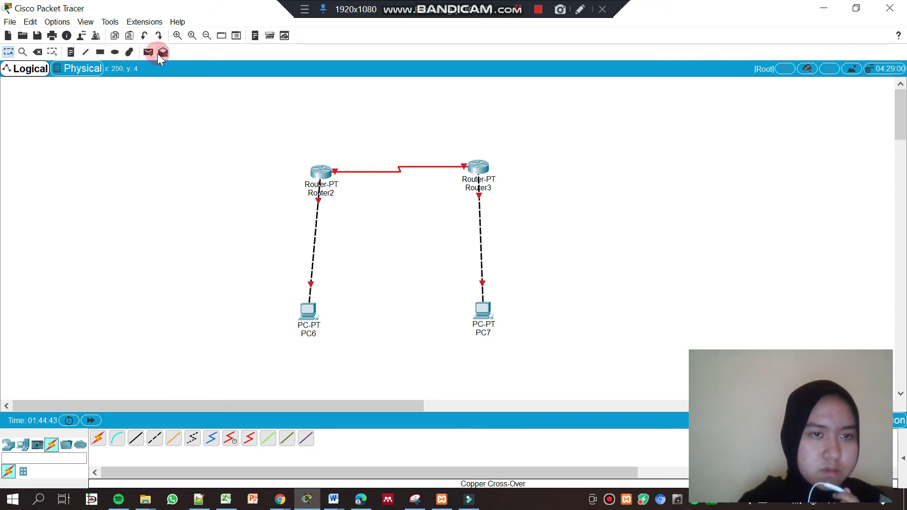
# Place text notes reading 192.168.10.1 under PC6 and 172.16.10.1 under PC7
pyautogui.click(71, 53)
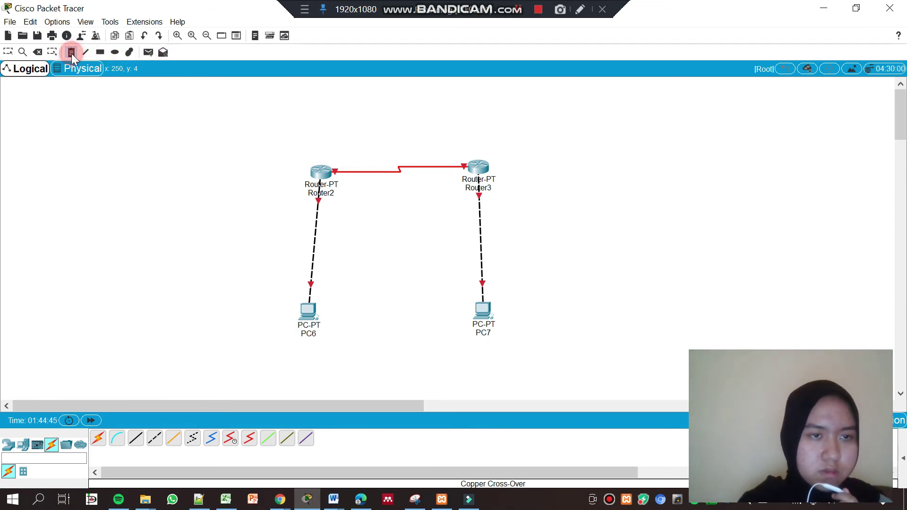
pyautogui.click(282, 348)
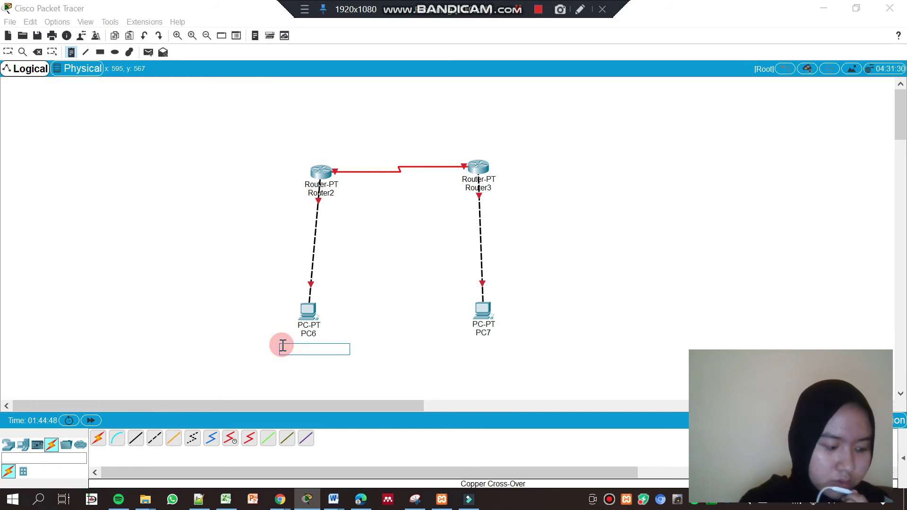
pyautogui.press('Return')
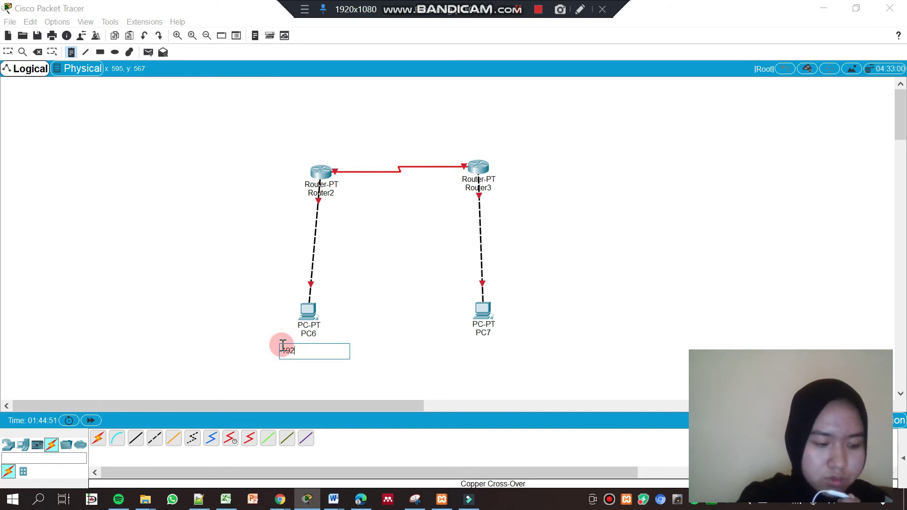
pyautogui.write('192.168.10.1')
pyautogui.click(72, 52)
pyautogui.click(461, 350)
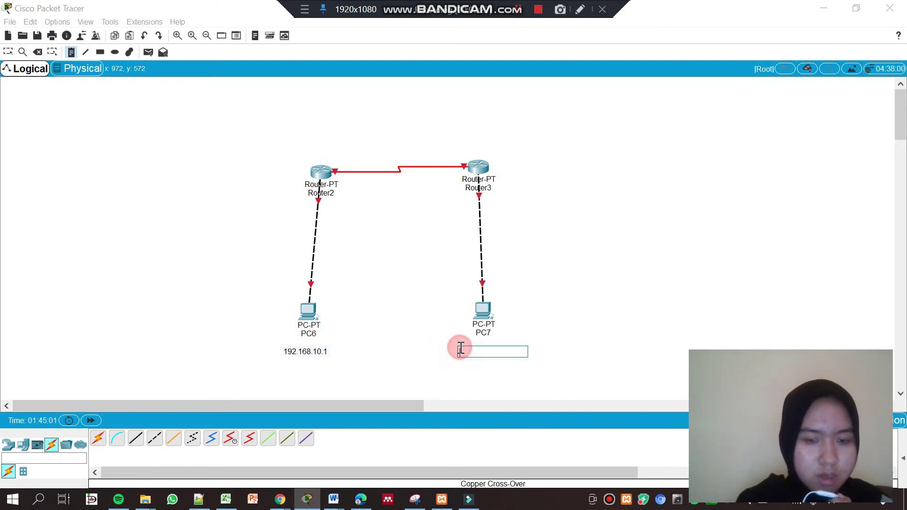
pyautogui.press('Return')
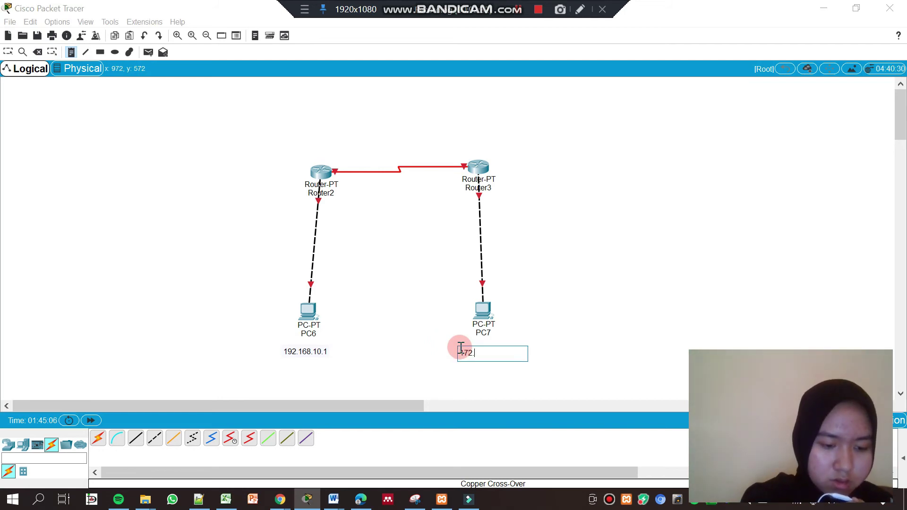
pyautogui.write('16.')
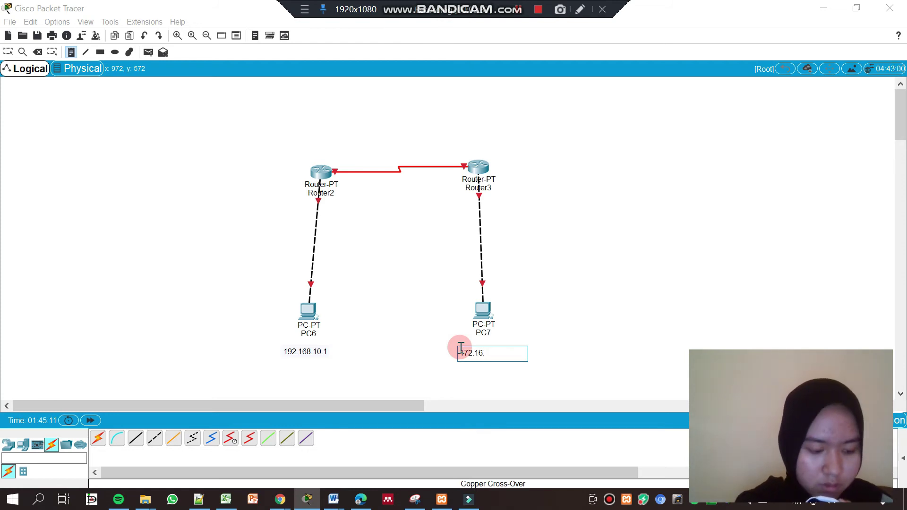
pyautogui.write('10.1')
pyautogui.click(74, 50)
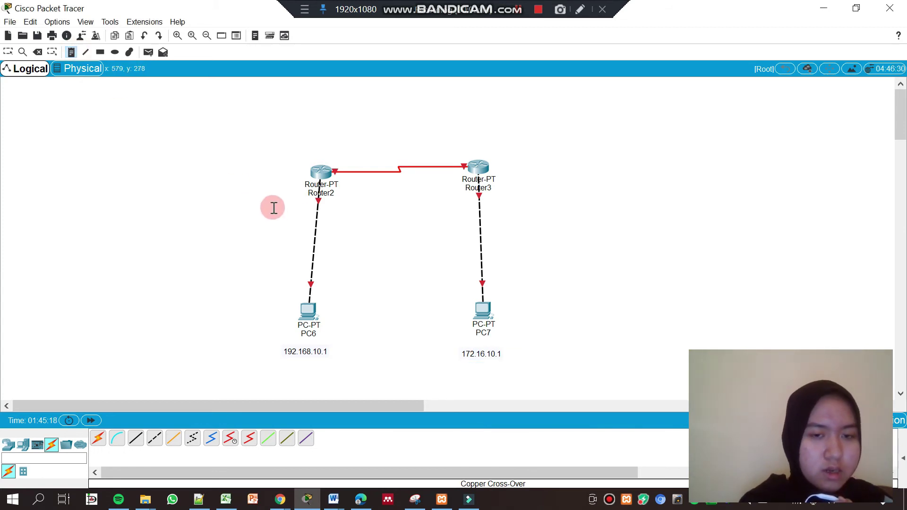
# Place notes reading 192.168.10.254 left of Router2 and 172.16.10.254 right of Router3
pyautogui.click(224, 184)
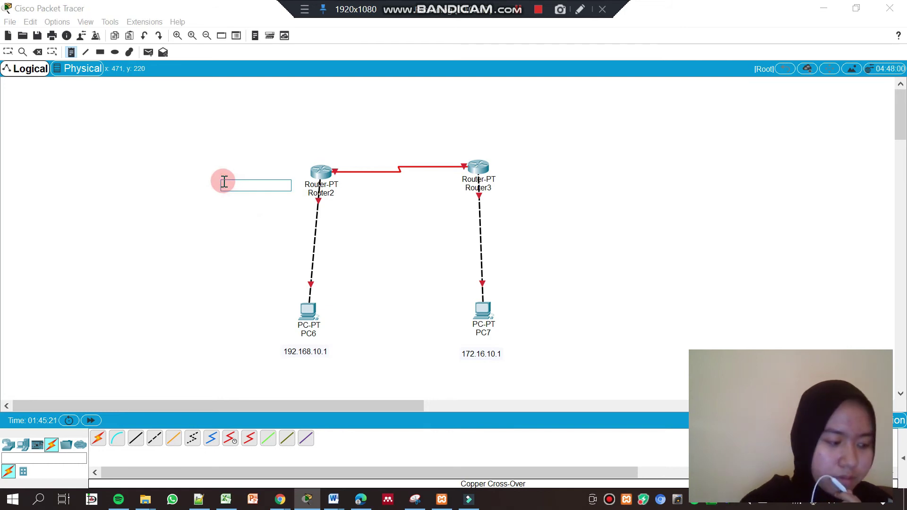
pyautogui.write('192')
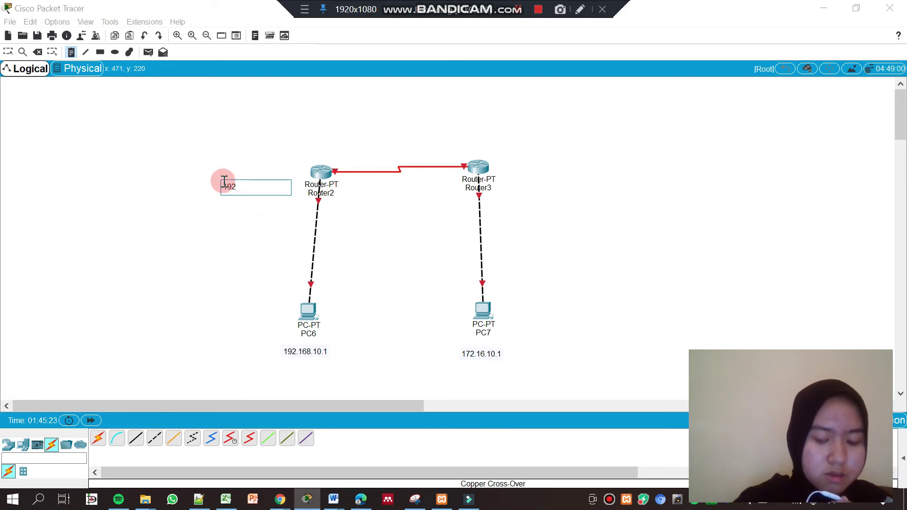
pyautogui.write('.16')
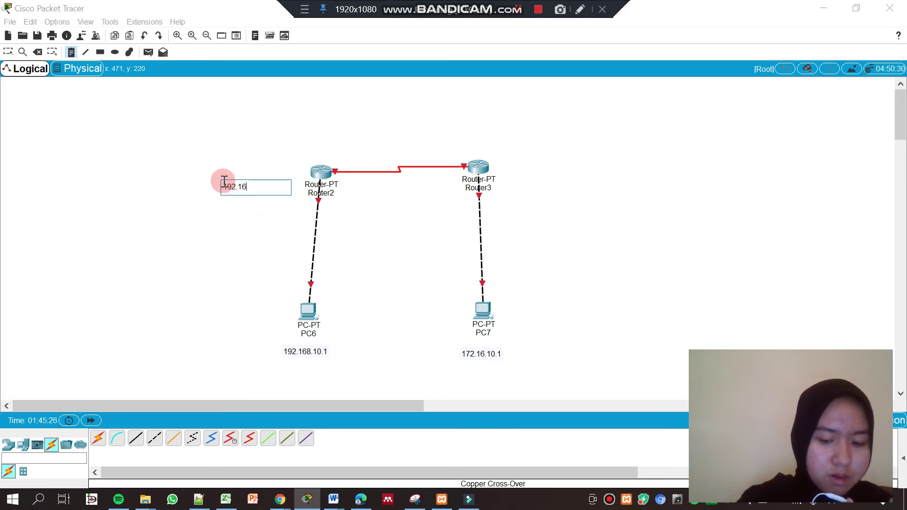
pyautogui.write('8.10.254')
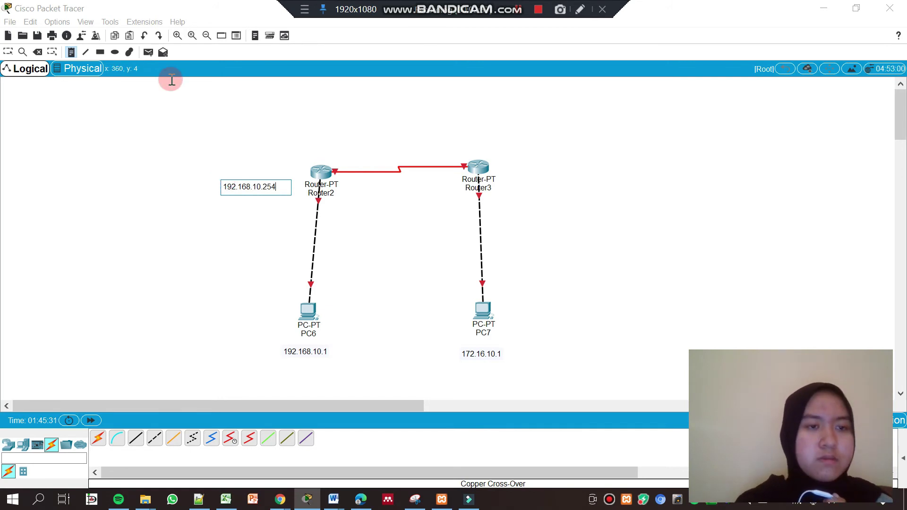
pyautogui.click(71, 51)
pyautogui.click(517, 185)
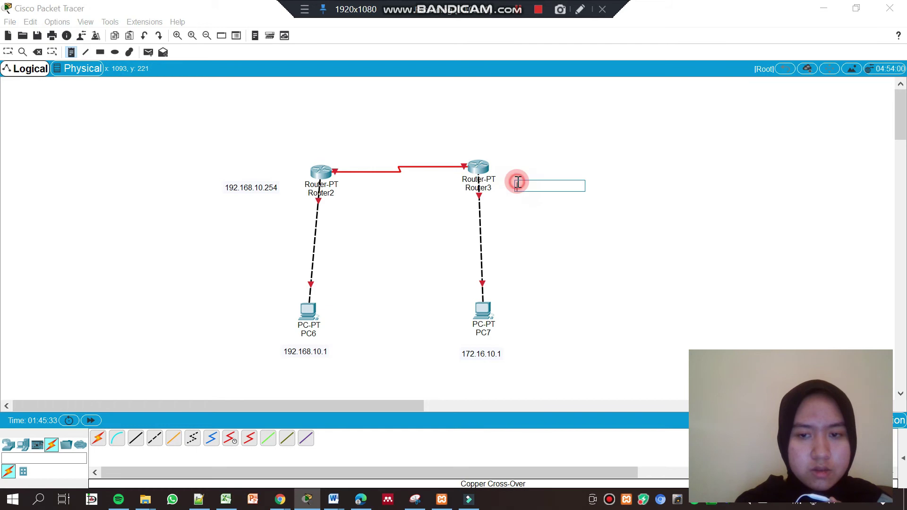
pyautogui.write('172.16.10.2')
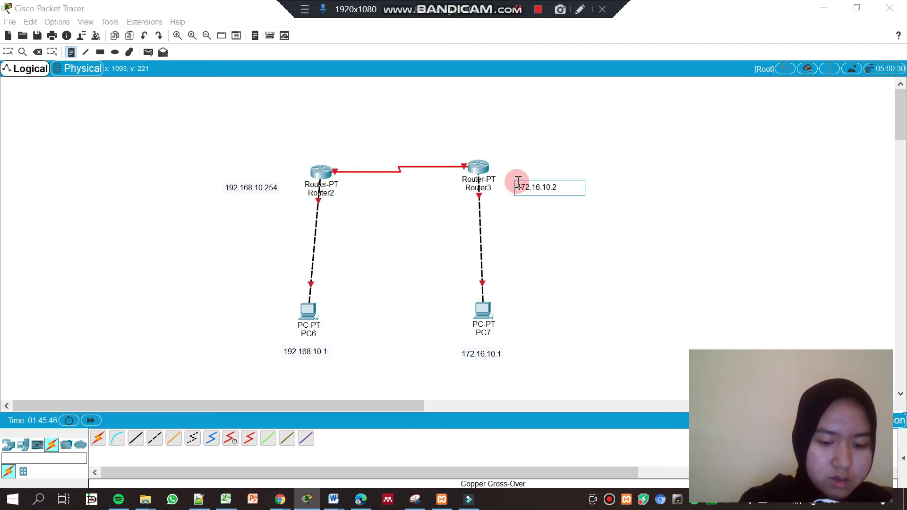
pyautogui.write('54')
pyautogui.click(97, 53)
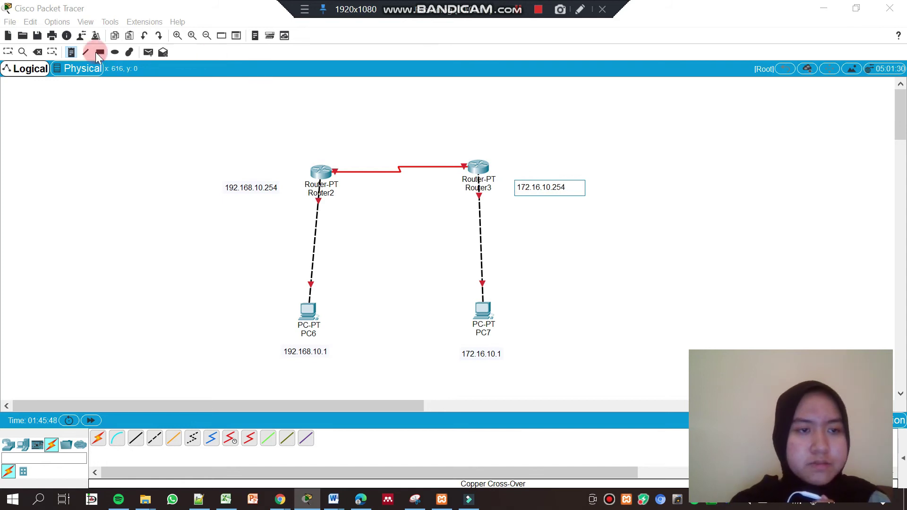
pyautogui.click(71, 53)
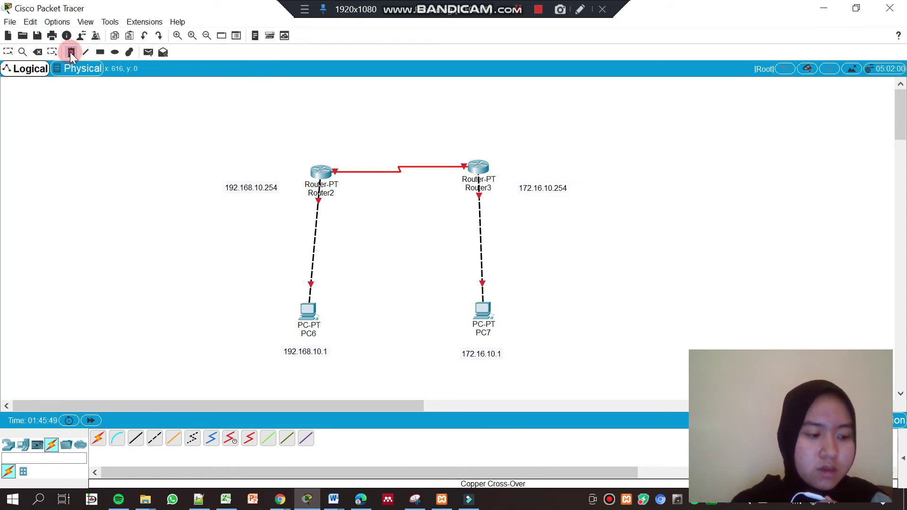
# Place notes reading 10.10.10.1 above Router2 and 10.10.10.2 above Router3
pyautogui.click(308, 141)
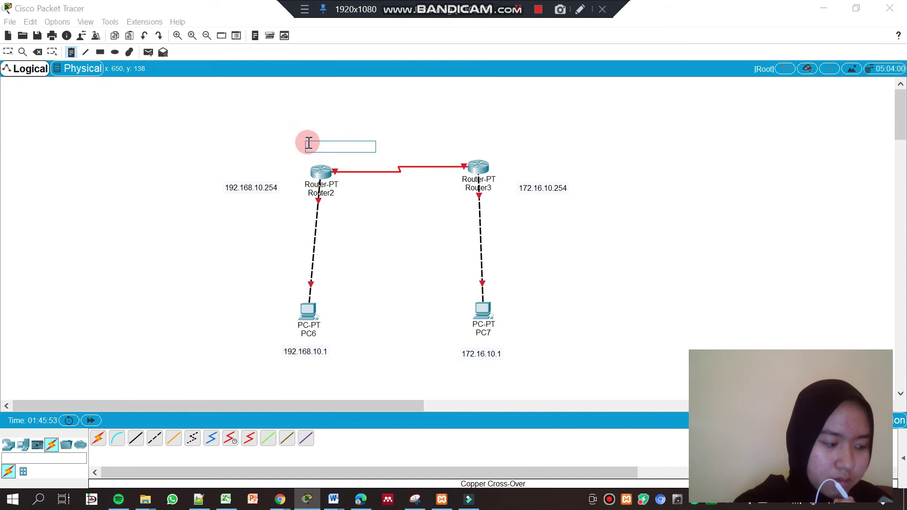
pyautogui.write('10.10.10.1')
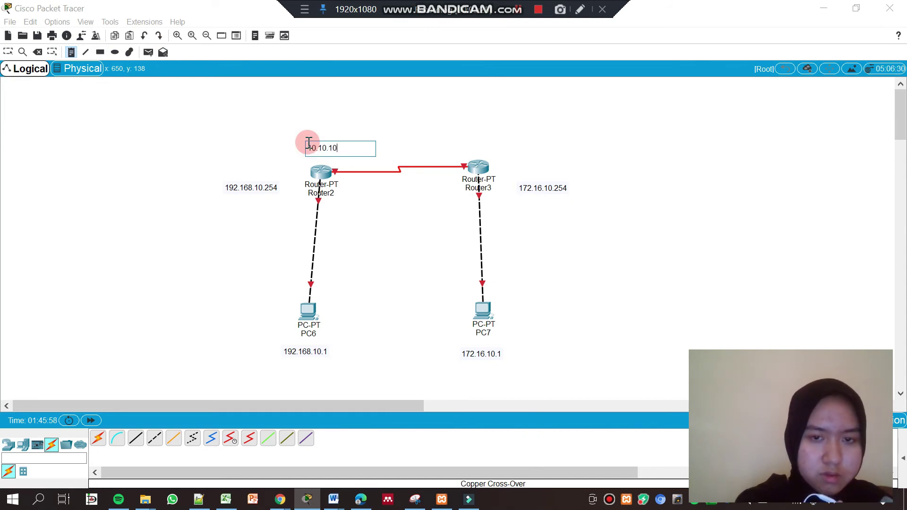
pyautogui.click(71, 51)
pyautogui.click(460, 146)
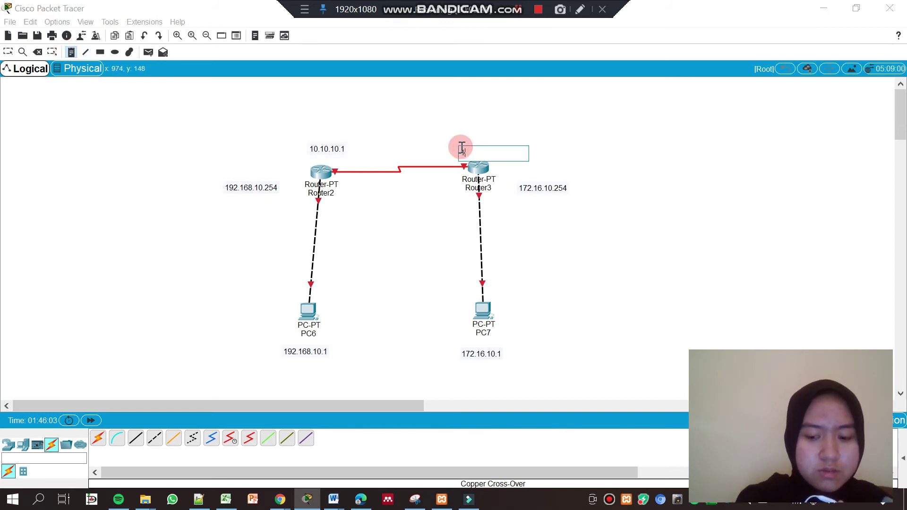
pyautogui.write('10.10.10.2')
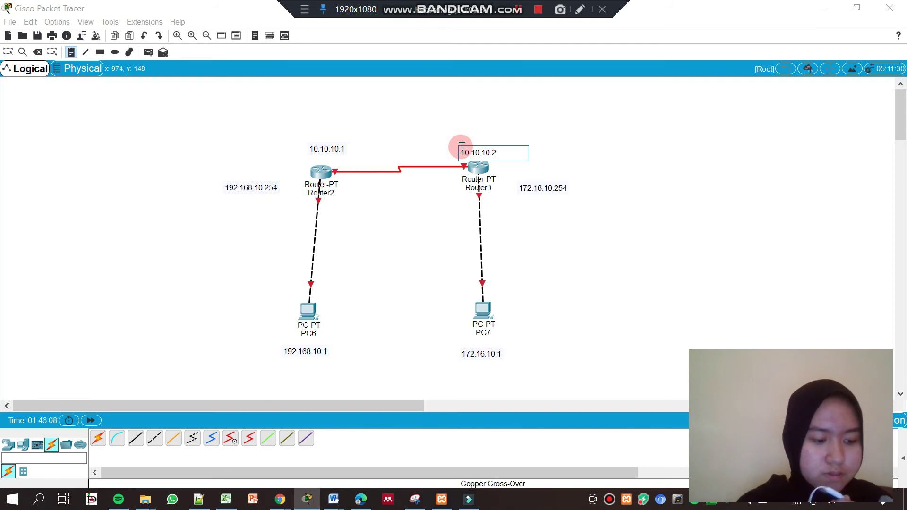
pyautogui.click(520, 11)
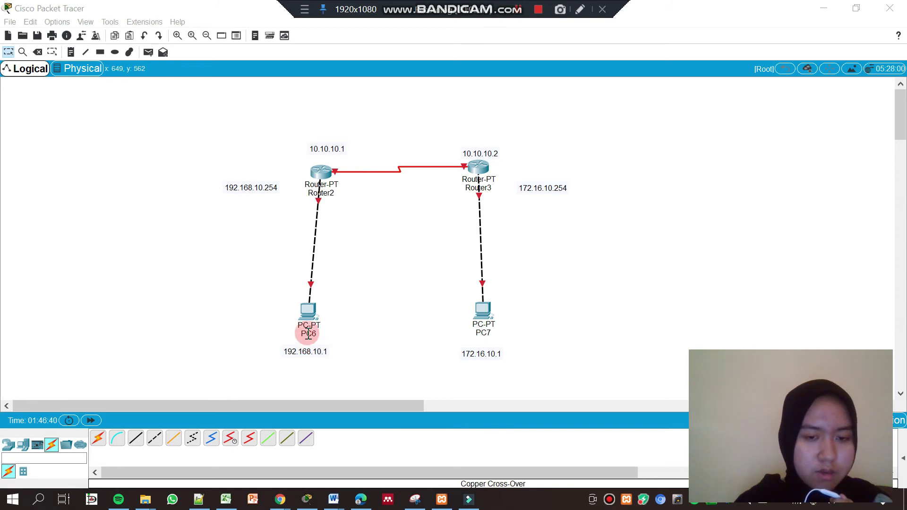
# In PC6's IP Configuration, enter address 192.168.10.1 with the default mask 255.255.255.0
pyautogui.click(307, 314)
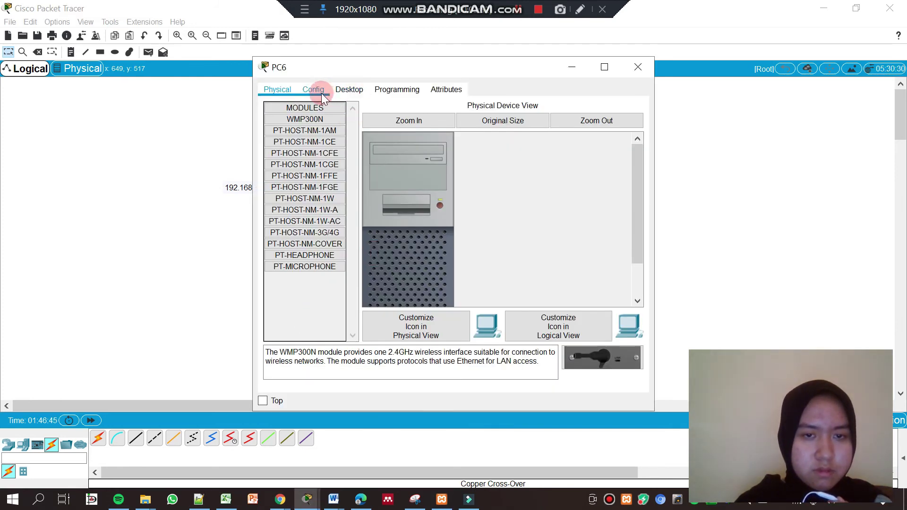
pyautogui.click(348, 90)
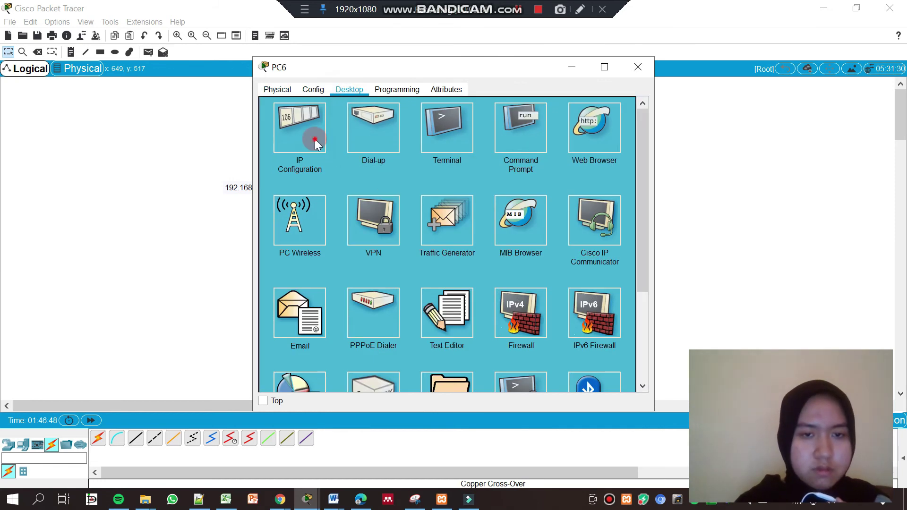
pyautogui.click(315, 139)
pyautogui.click(419, 164)
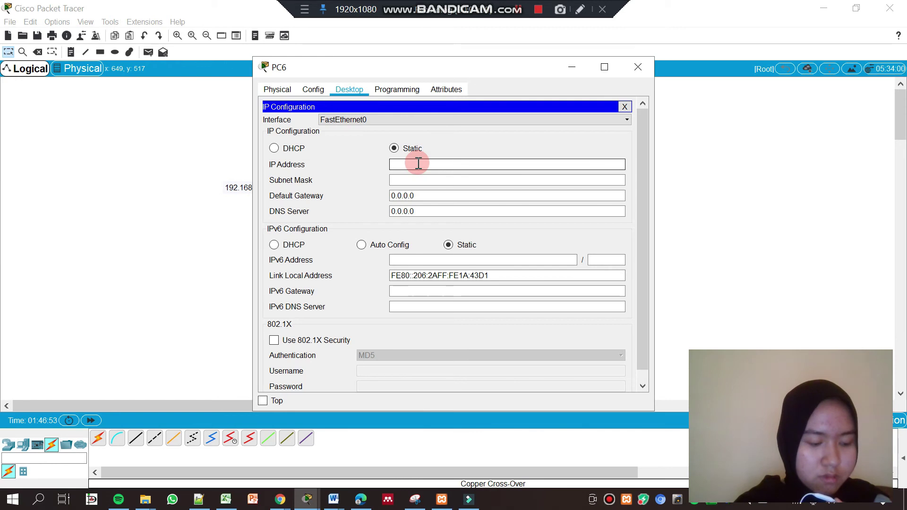
pyautogui.click(518, 20)
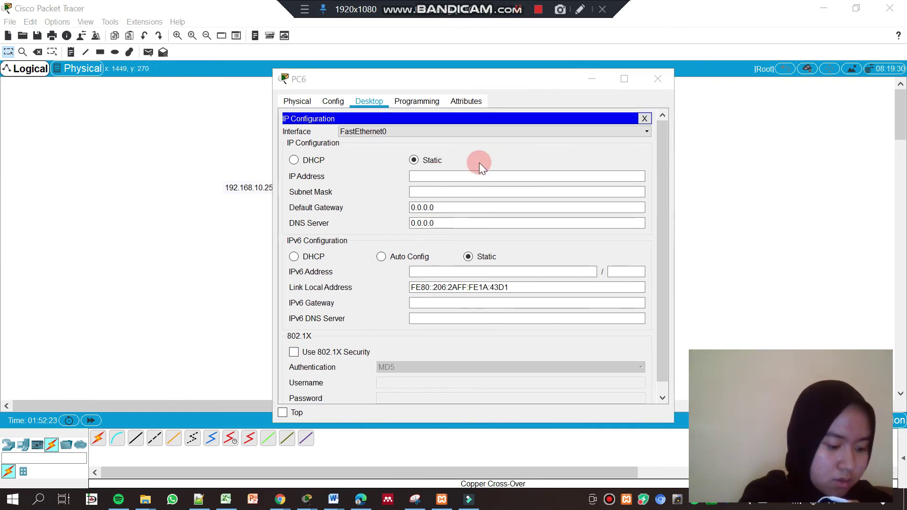
pyautogui.click(433, 191)
pyautogui.click(430, 181)
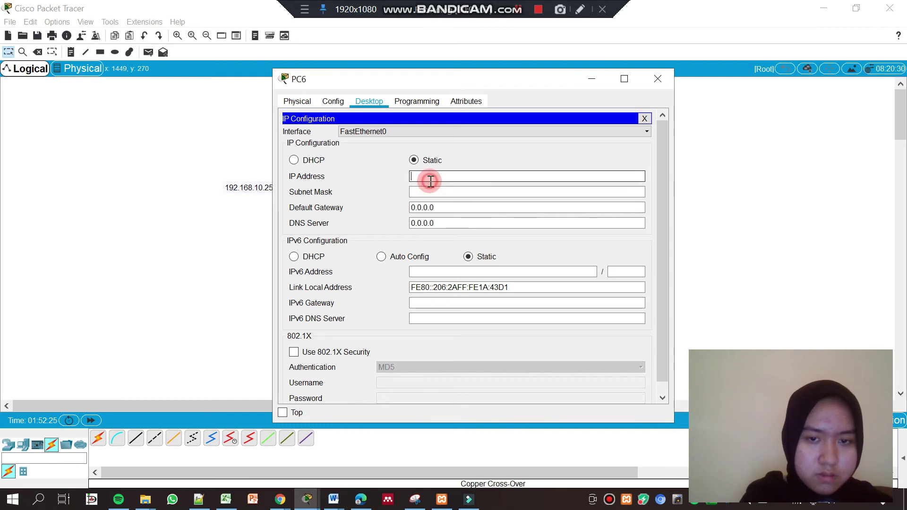
pyautogui.write('192')
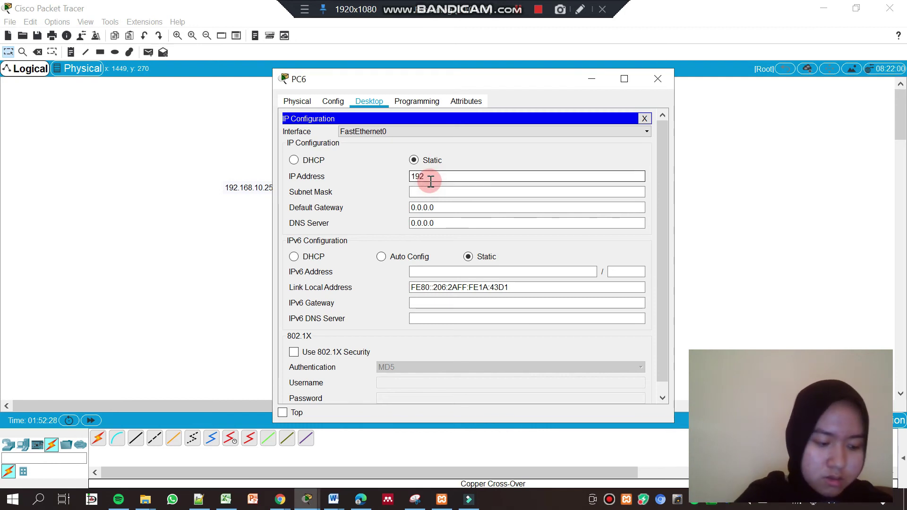
pyautogui.write('.168.10.1')
pyautogui.click(430, 189)
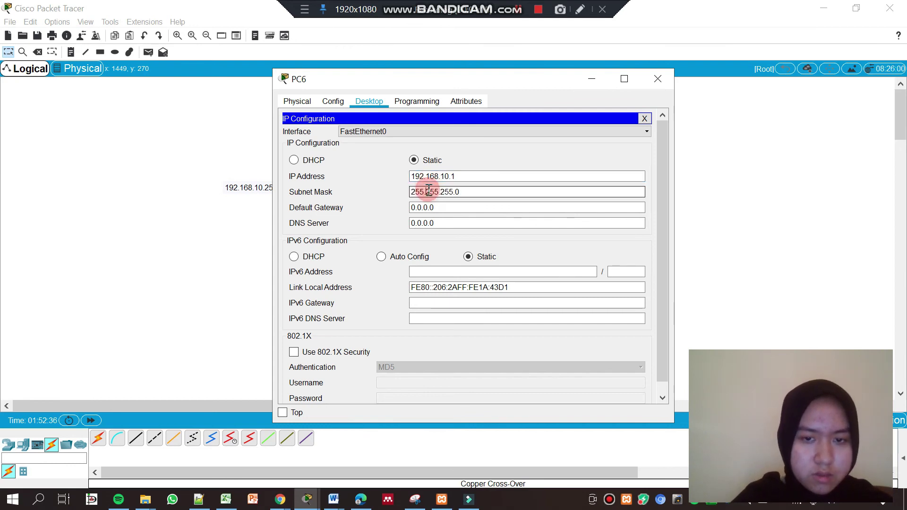
pyautogui.click(459, 197)
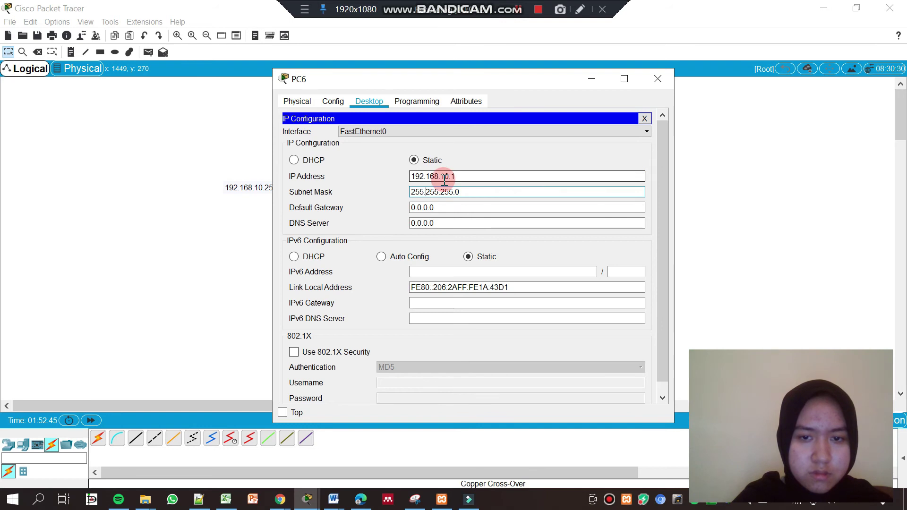
pyautogui.click(687, 76)
pyautogui.click(437, 199)
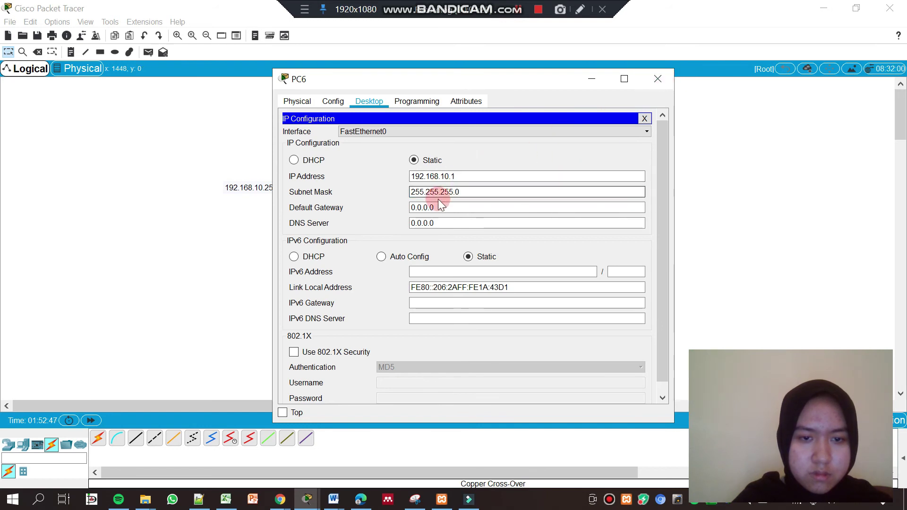
pyautogui.click(662, 87)
# Replace PC6's 0.0.0.0 default gateway with 192.168.10.254 and close the window
pyautogui.click(313, 309)
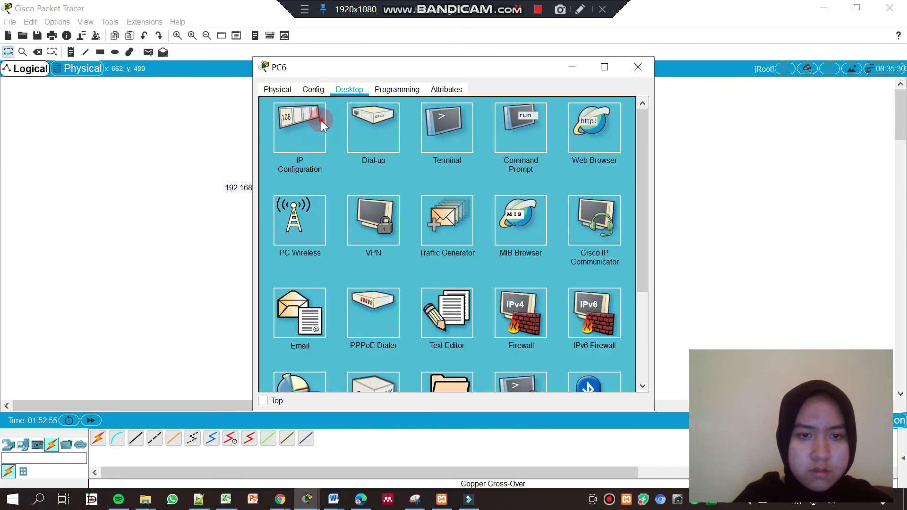
pyautogui.click(321, 120)
pyautogui.click(439, 181)
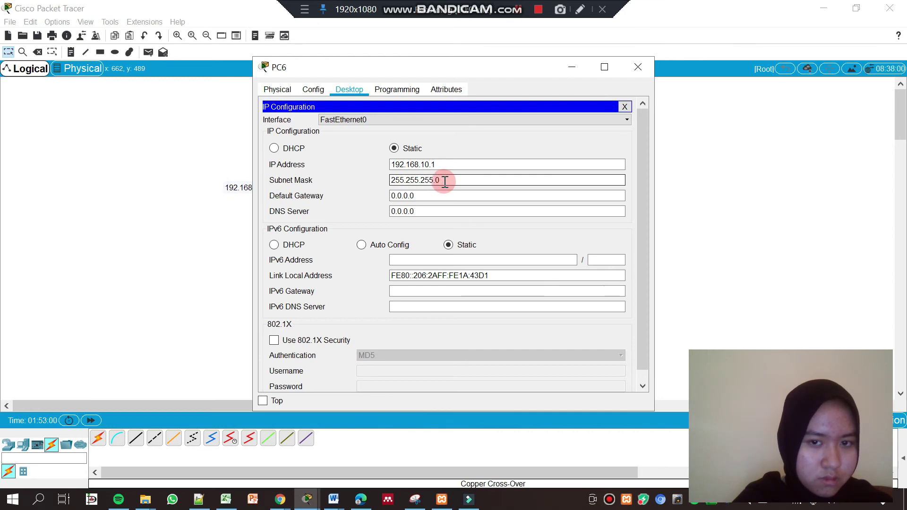
pyautogui.click(280, 499)
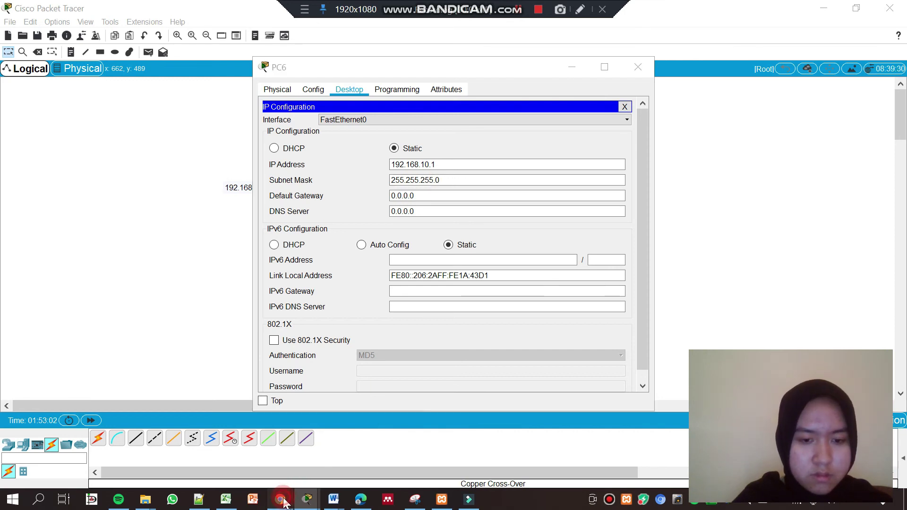
pyautogui.click(518, 10)
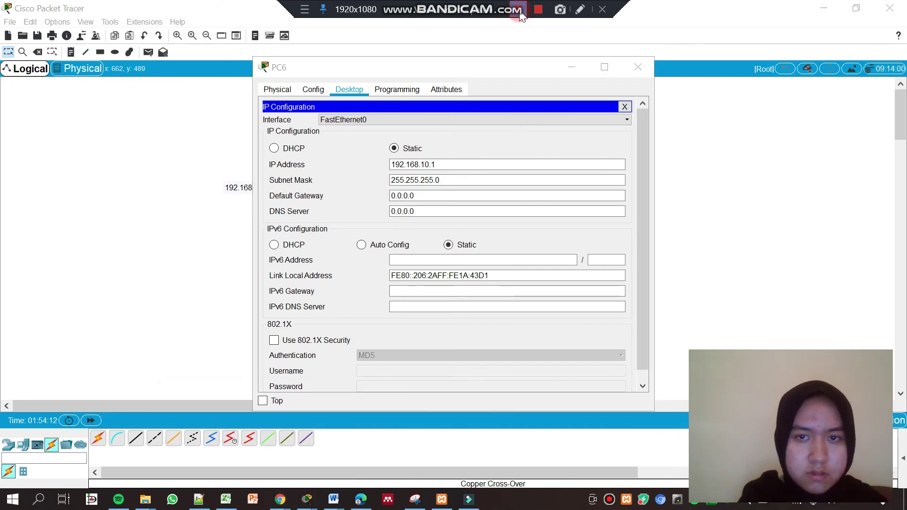
pyautogui.click(423, 193)
pyautogui.click(416, 198)
pyautogui.moveTo(416, 197); pyautogui.dragTo(356, 201)
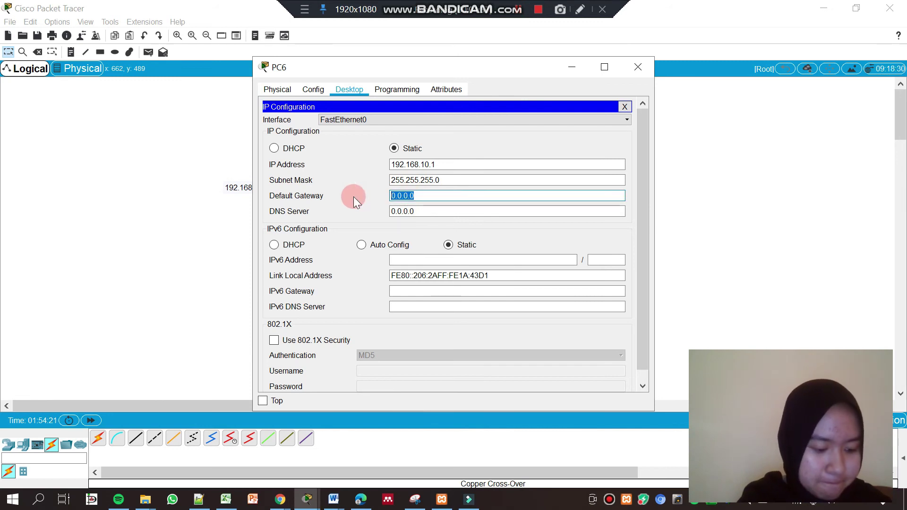
pyautogui.write('192.168')
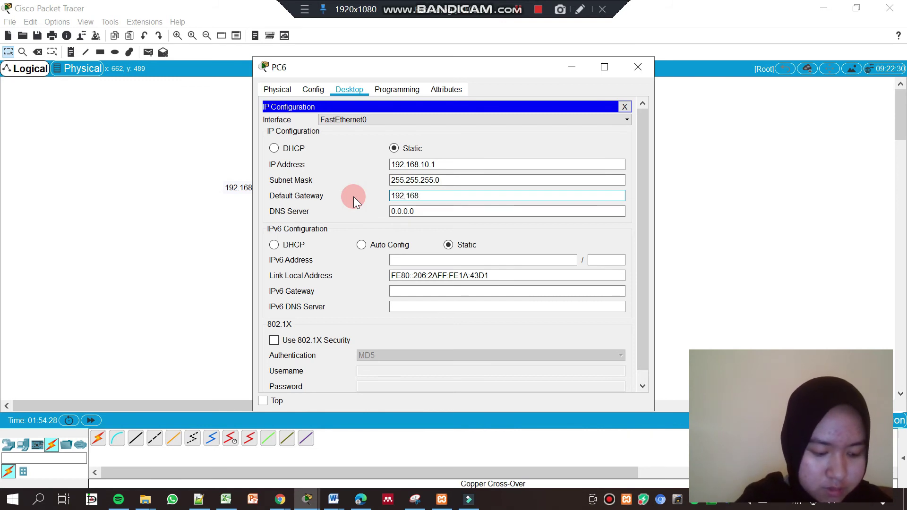
pyautogui.write('.10.254')
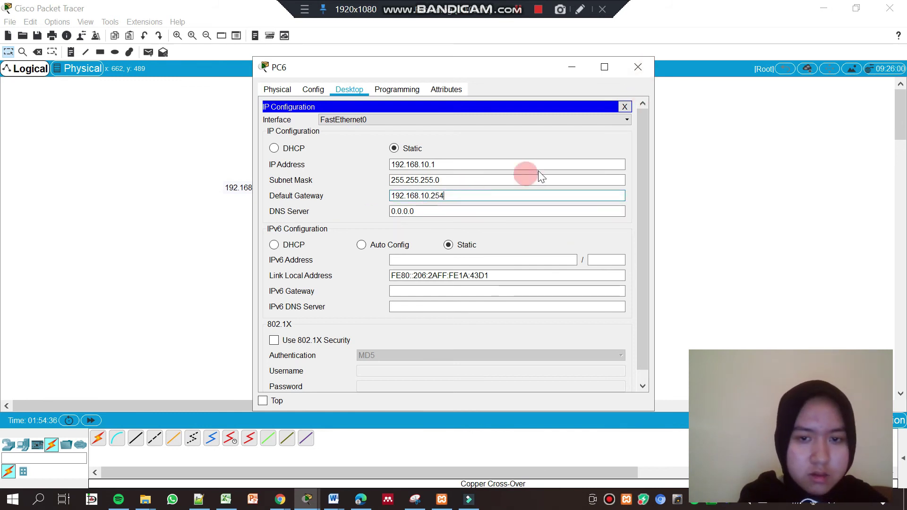
pyautogui.click(638, 67)
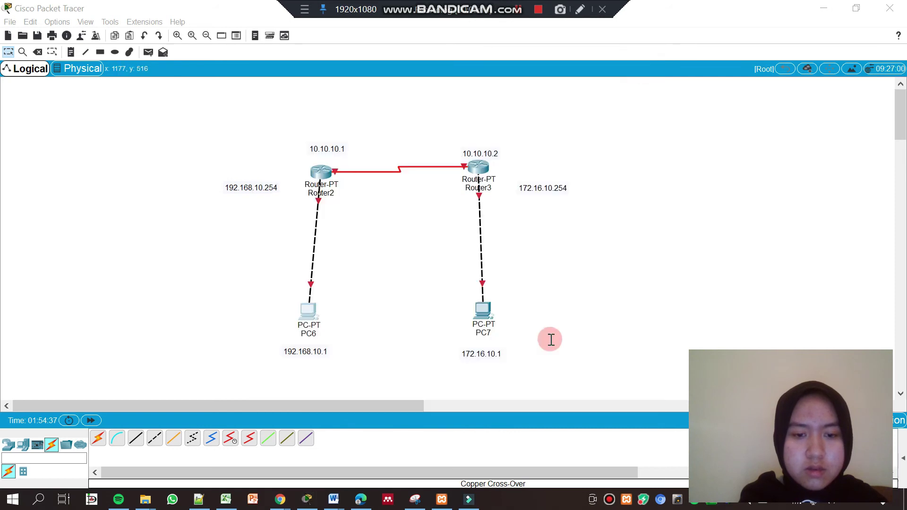
# In PC7's IP Configuration, enter address 172.16.10.1 with the default mask 255.255.0.0
pyautogui.click(483, 311)
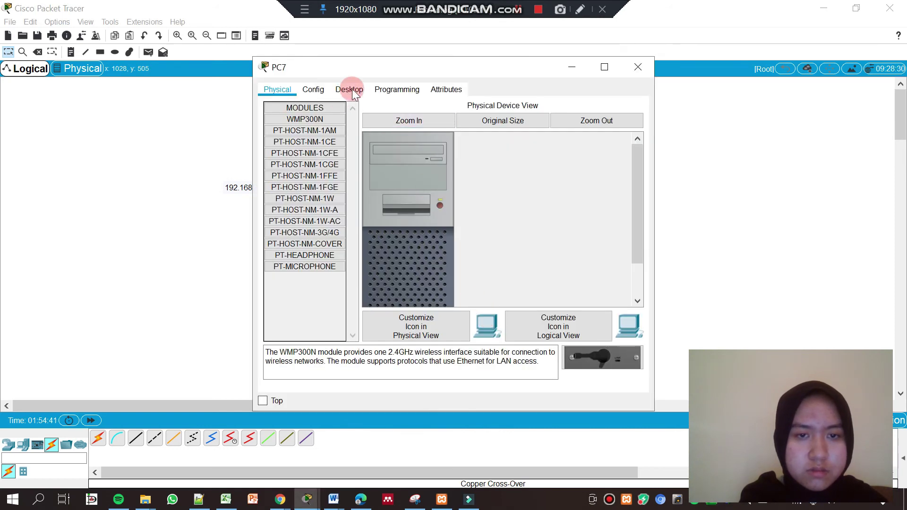
pyautogui.click(354, 89)
pyautogui.click(310, 125)
pyautogui.click(408, 163)
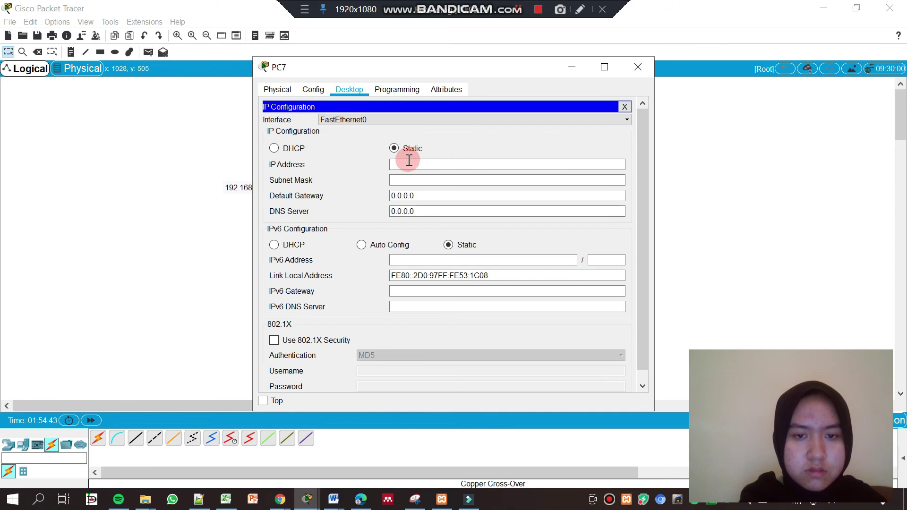
pyautogui.write('172')
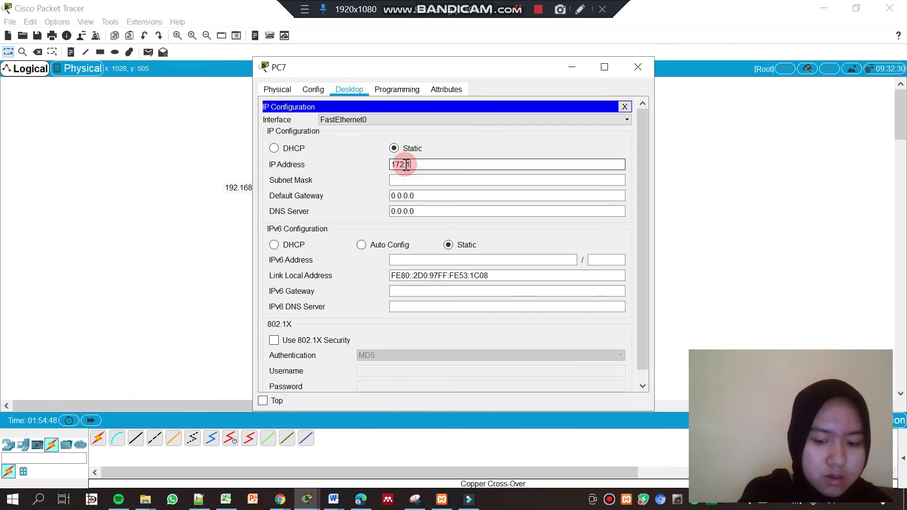
pyautogui.write('.16.10.1')
pyautogui.click(427, 180)
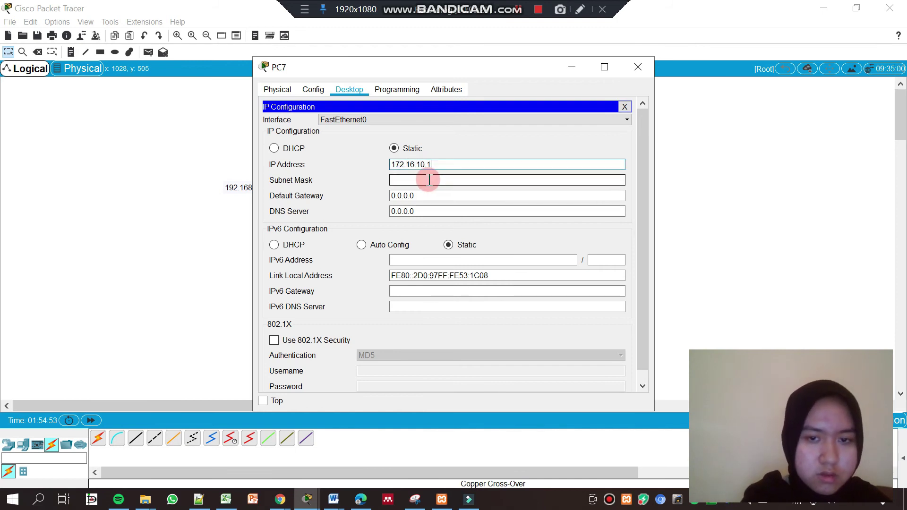
# Set PC7's default gateway to 172.16.10.254 and close the window
pyautogui.moveTo(422, 195); pyautogui.dragTo(379, 195)
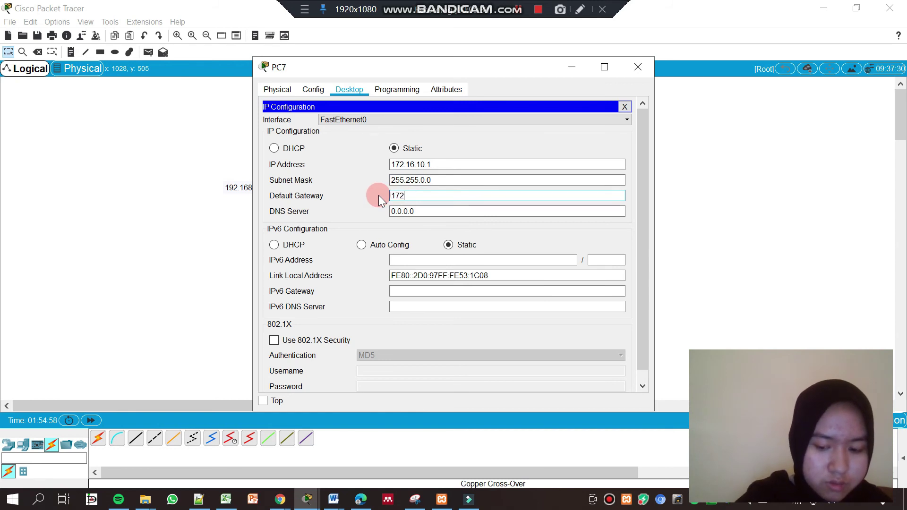
pyautogui.write('10.')
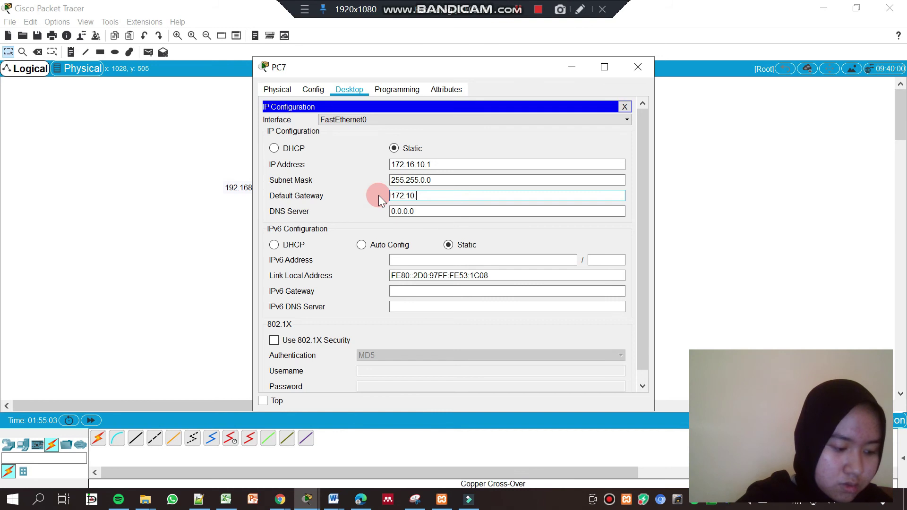
pyautogui.press('BackSpace')
pyautogui.press('BackSpace')
pyautogui.write('6')
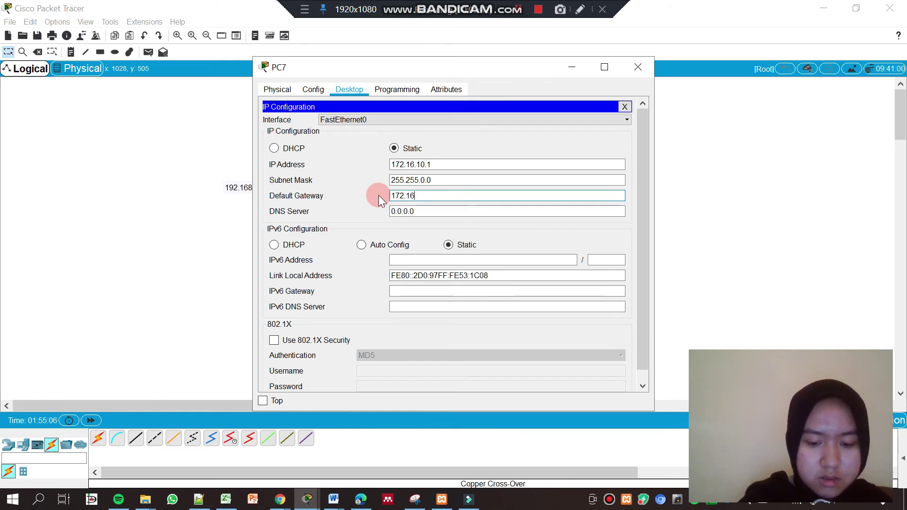
pyautogui.write('.10')
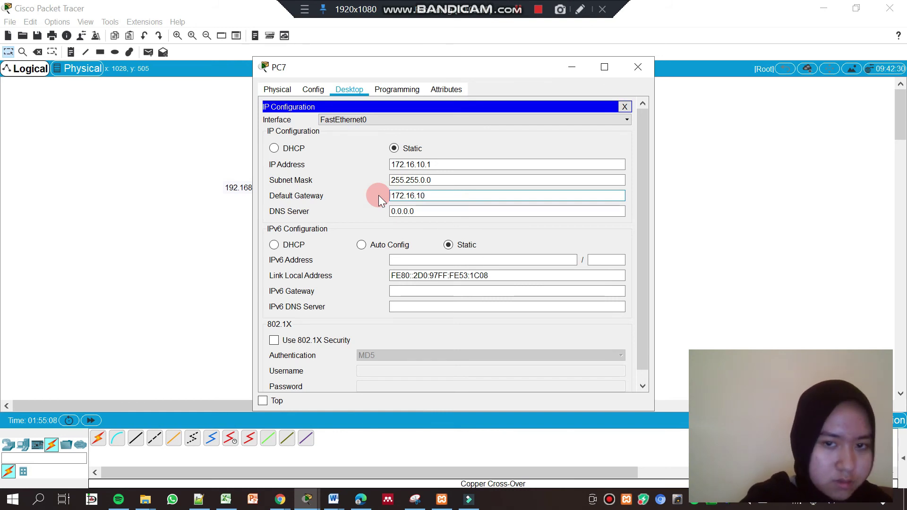
pyautogui.write('.254')
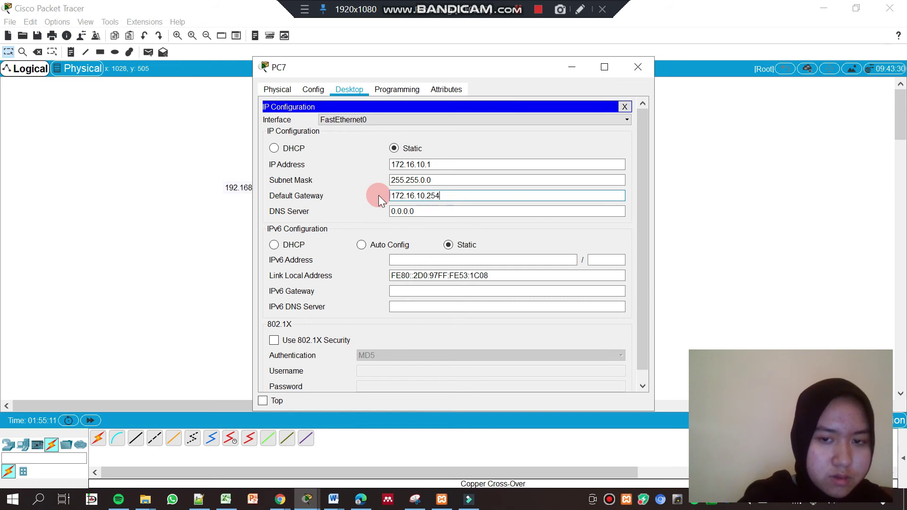
pyautogui.click(647, 65)
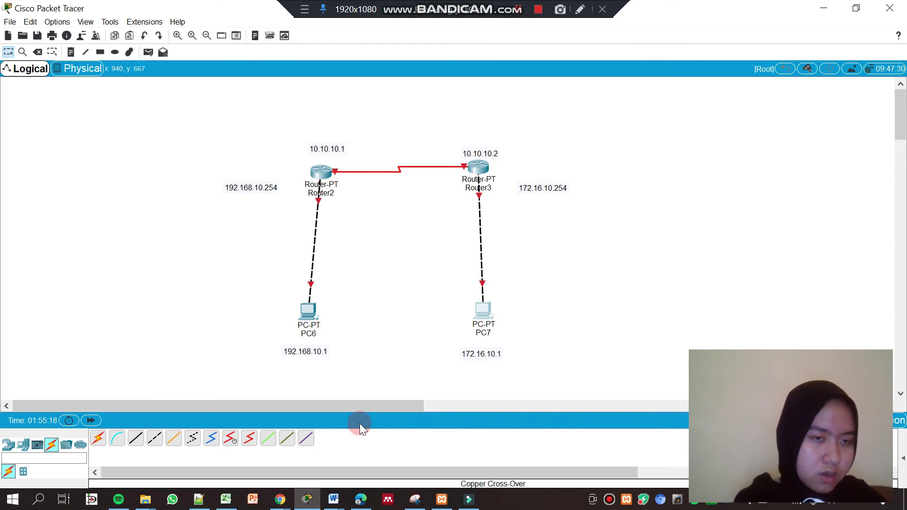
pyautogui.click(518, 15)
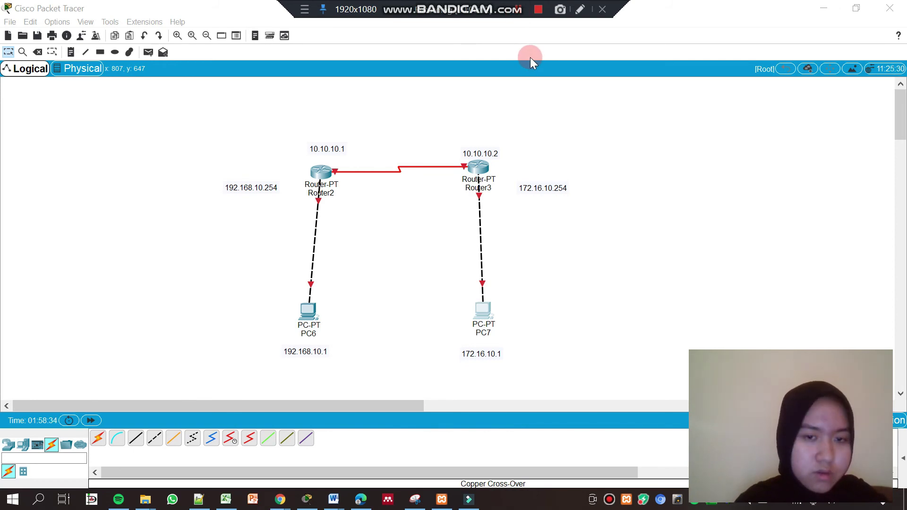
pyautogui.click(326, 170)
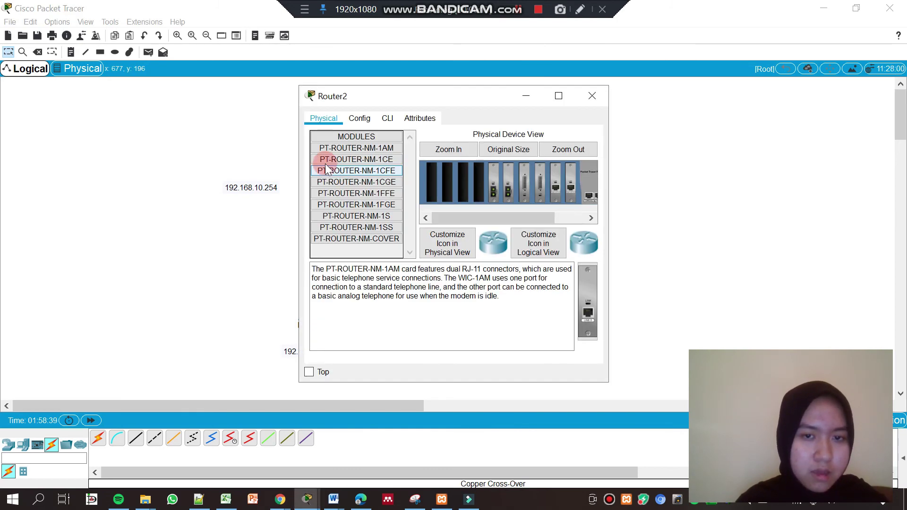
# Turn on Router2's FastEthernet0/0 with IP 192.168.10.254 and mask 255.255.255.0
pyautogui.click(353, 121)
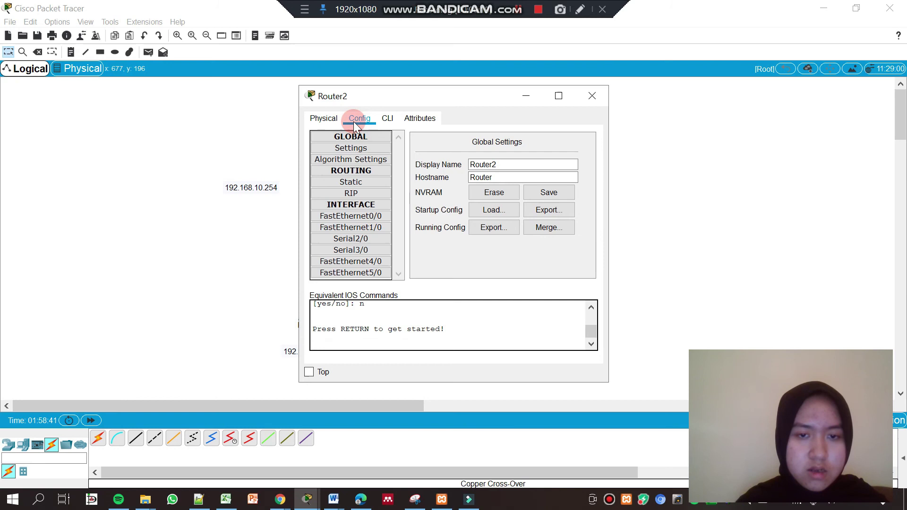
pyautogui.click(358, 215)
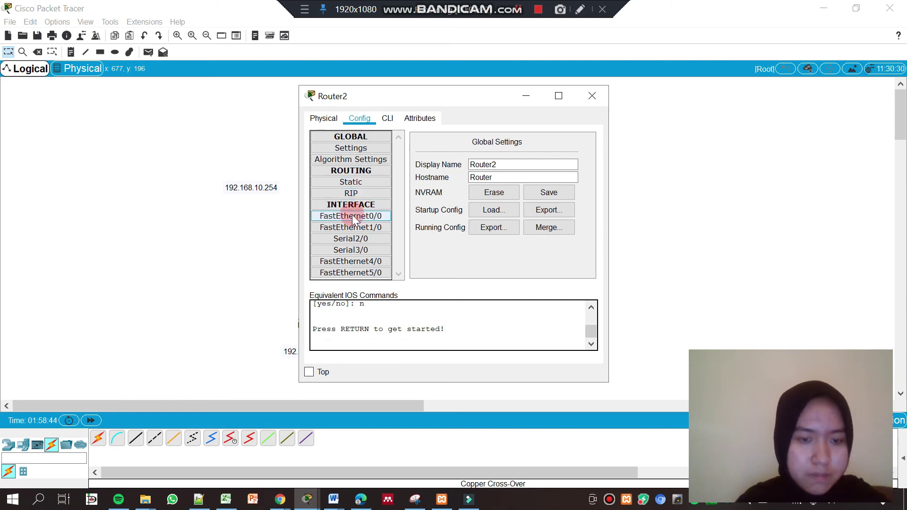
pyautogui.click(353, 217)
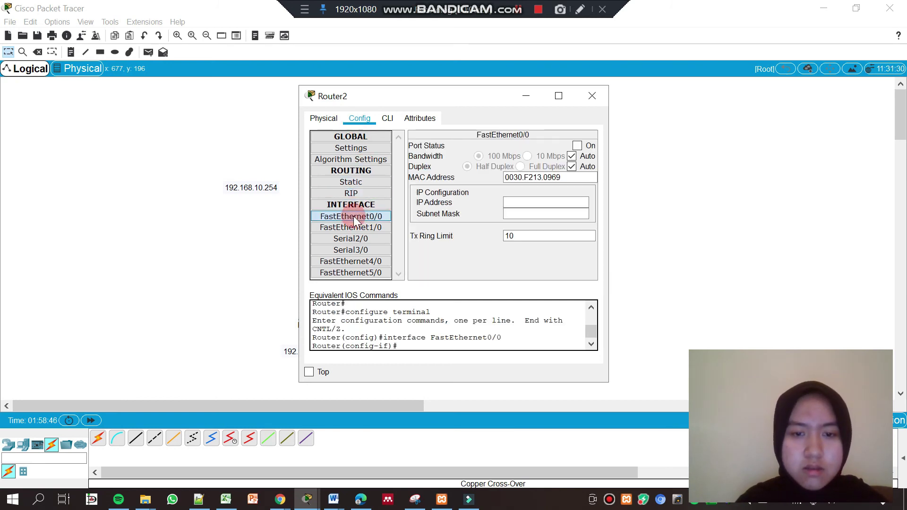
pyautogui.click(577, 145)
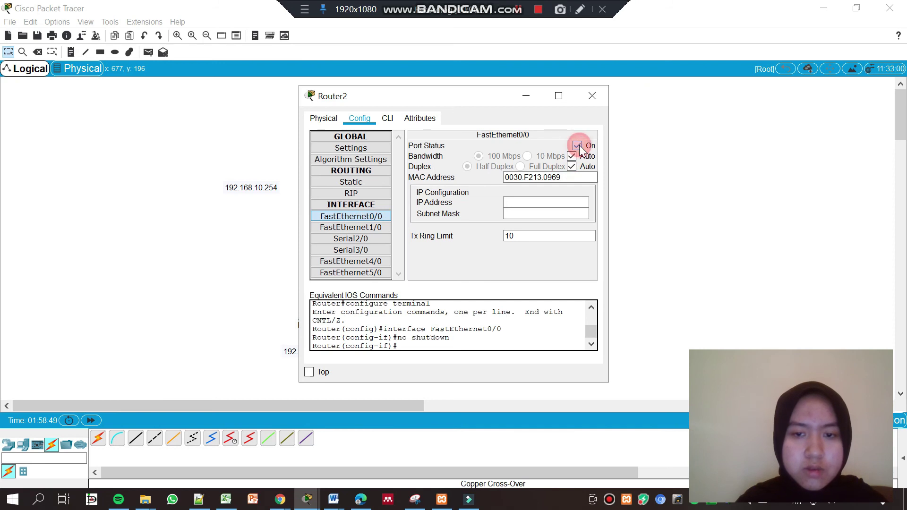
pyautogui.click(539, 201)
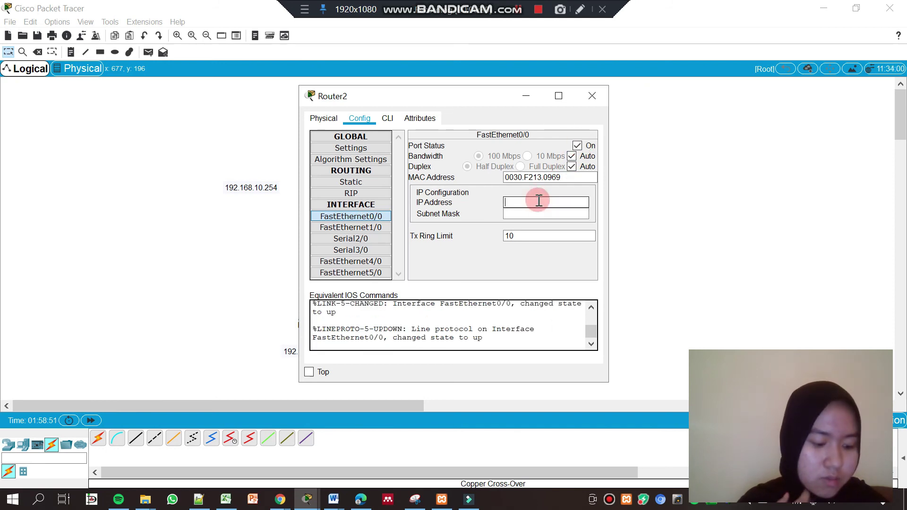
pyautogui.write('192')
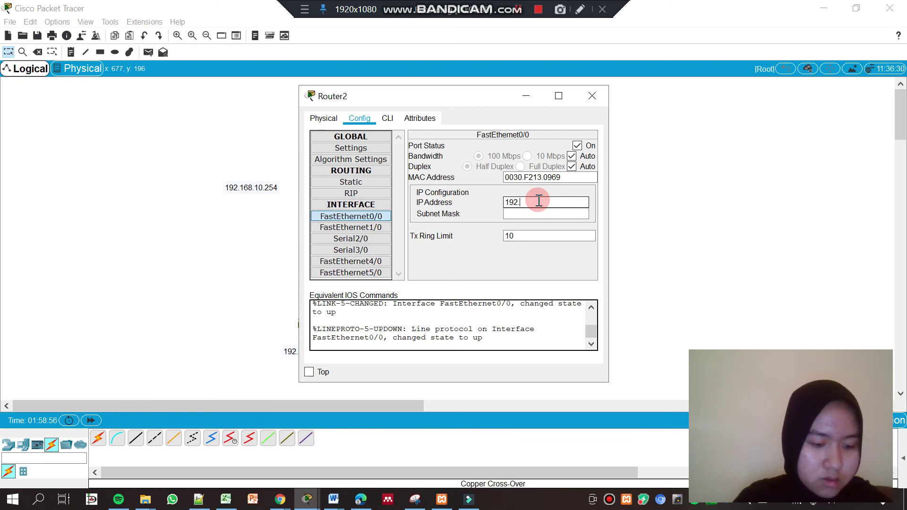
pyautogui.write('.168')
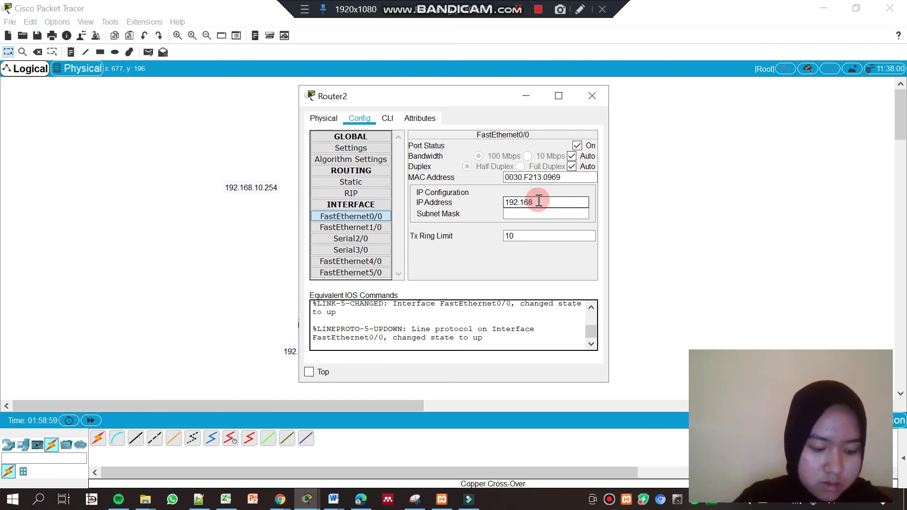
pyautogui.write('.10.254')
pyautogui.click(532, 213)
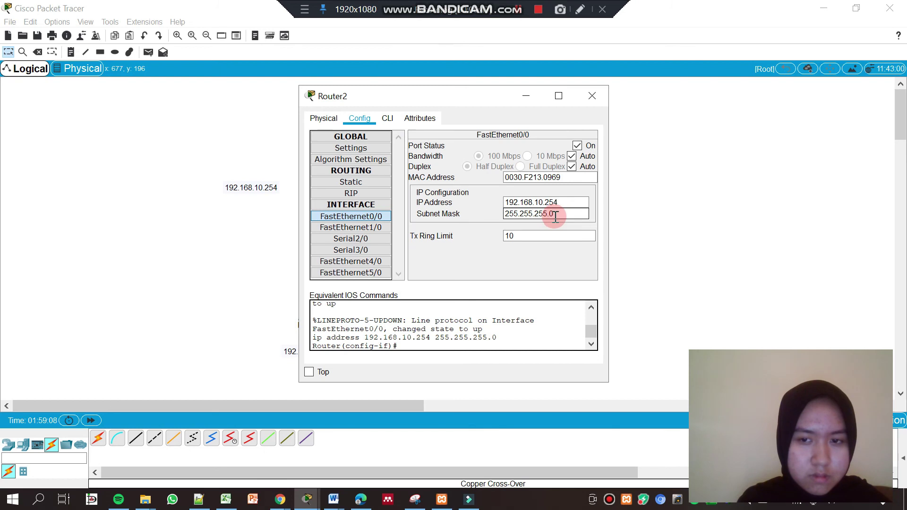
# Give Router2's Serial2/0 IP 172.16.10.254, mask 255.255.0.0, and turn it on
pyautogui.click(358, 240)
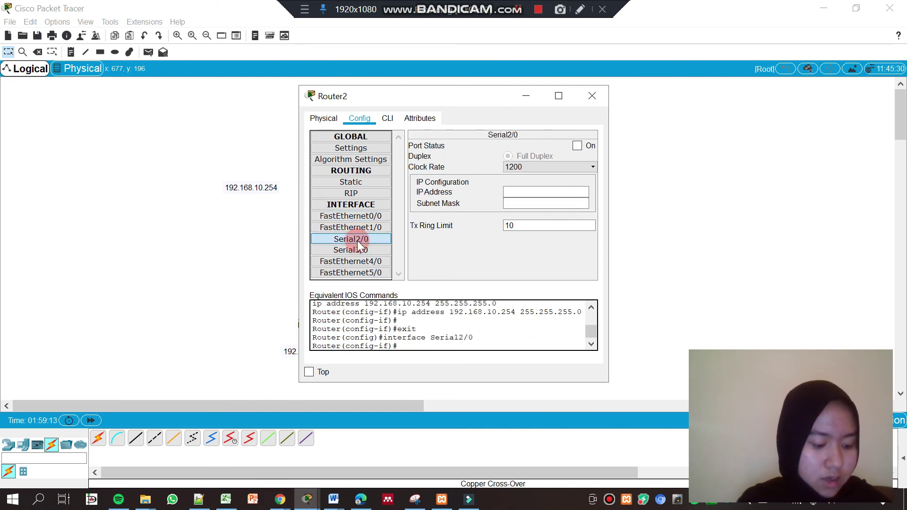
pyautogui.click(529, 192)
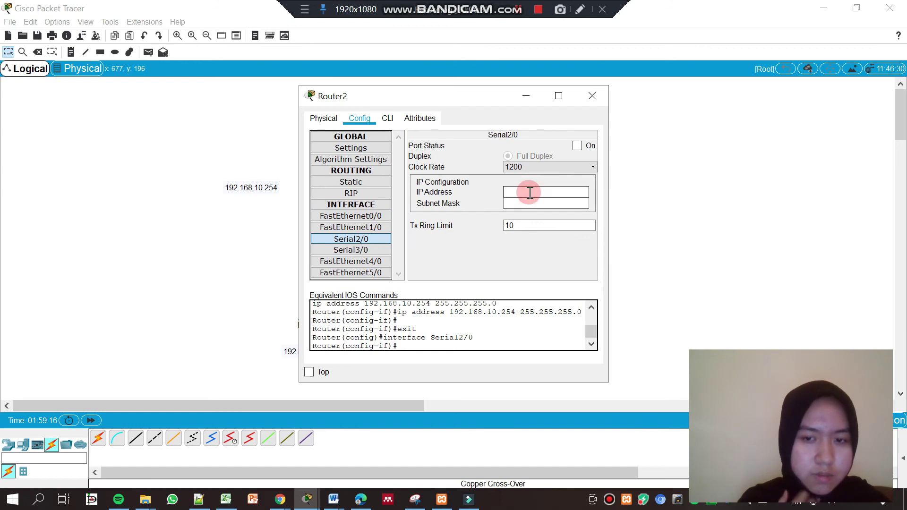
pyautogui.write('172')
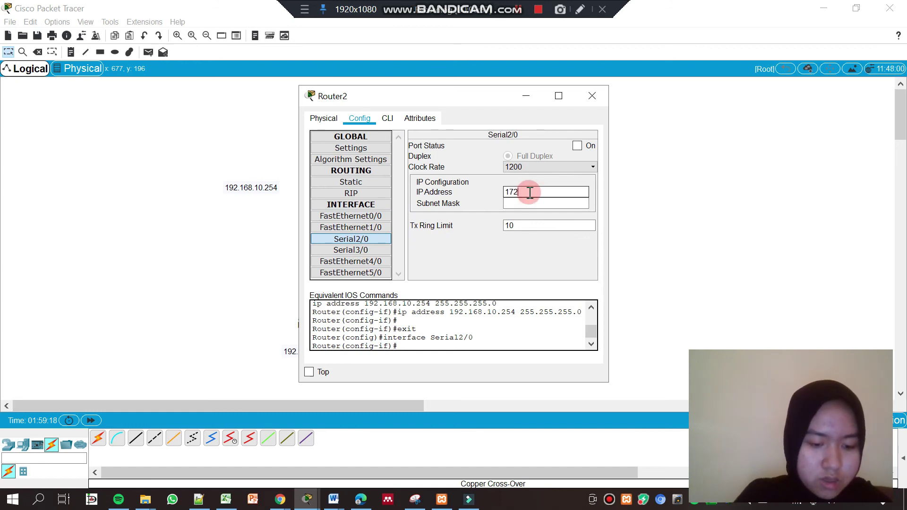
pyautogui.write('.16.10')
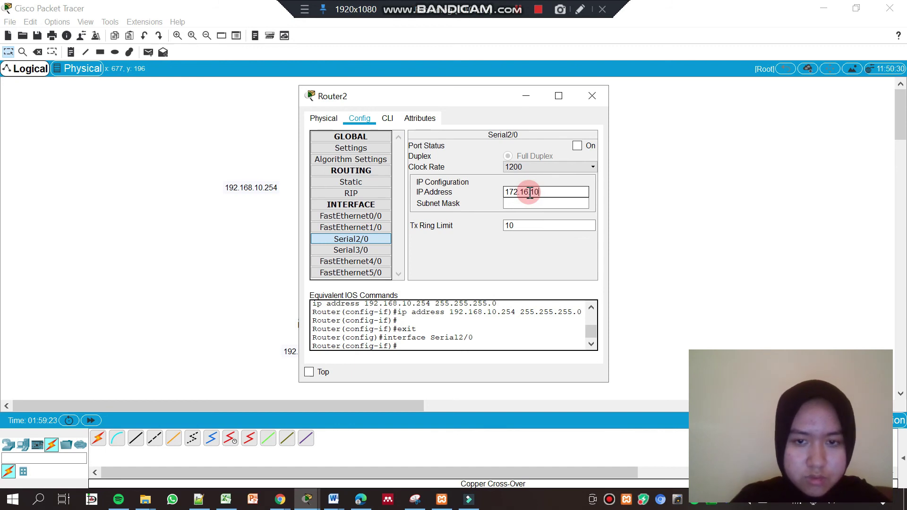
pyautogui.write('.254')
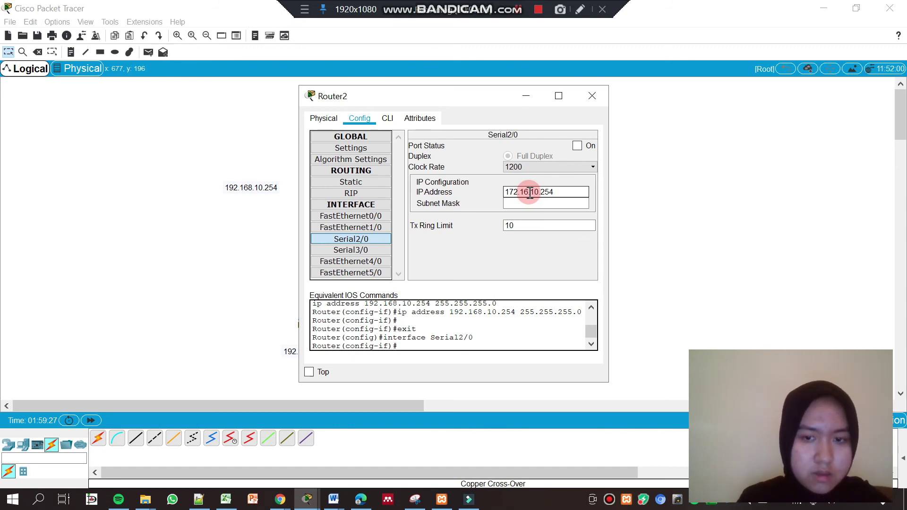
pyautogui.click(527, 203)
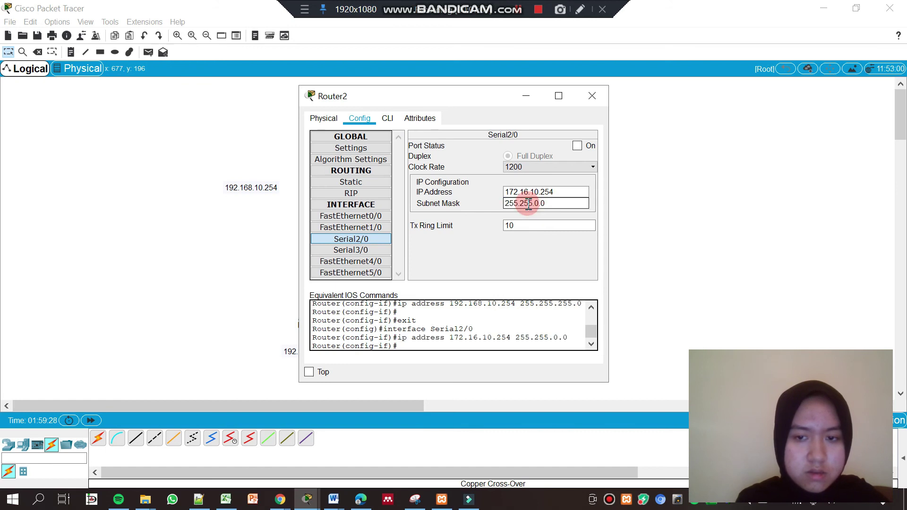
pyautogui.click(578, 148)
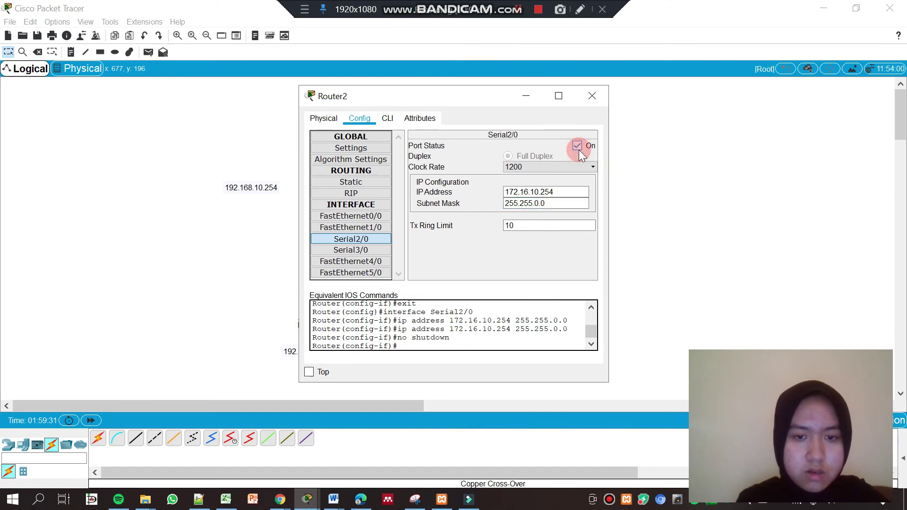
pyautogui.click(593, 99)
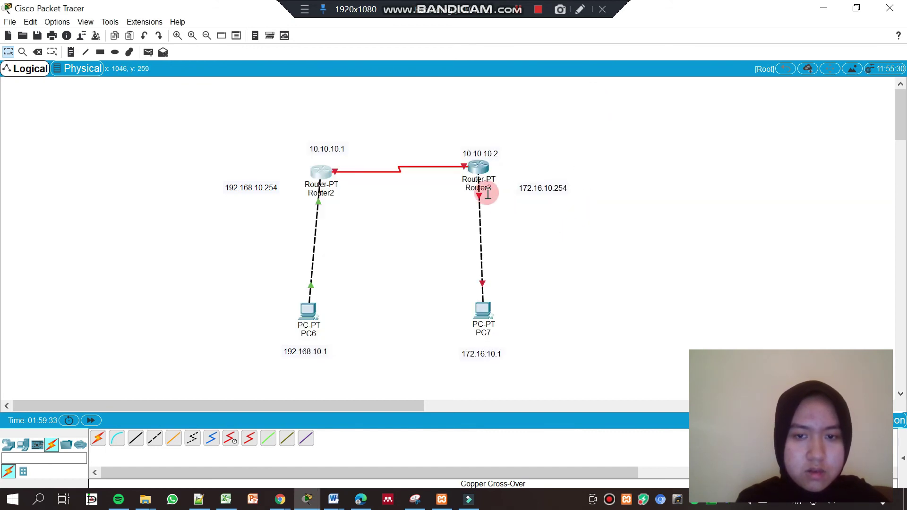
# Turn on Router3's FastEthernet0/0 with IP 172.16.10.254 and mask 255.255.0.0
pyautogui.click(480, 173)
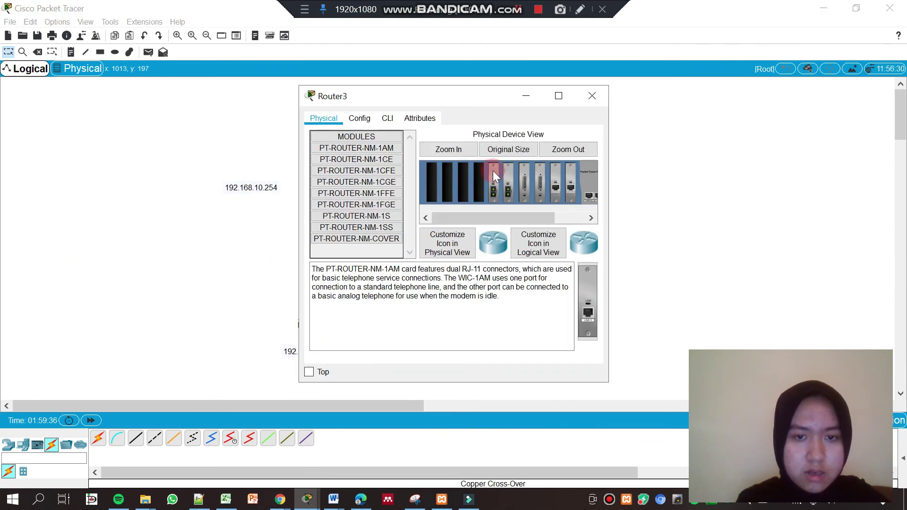
pyautogui.click(358, 120)
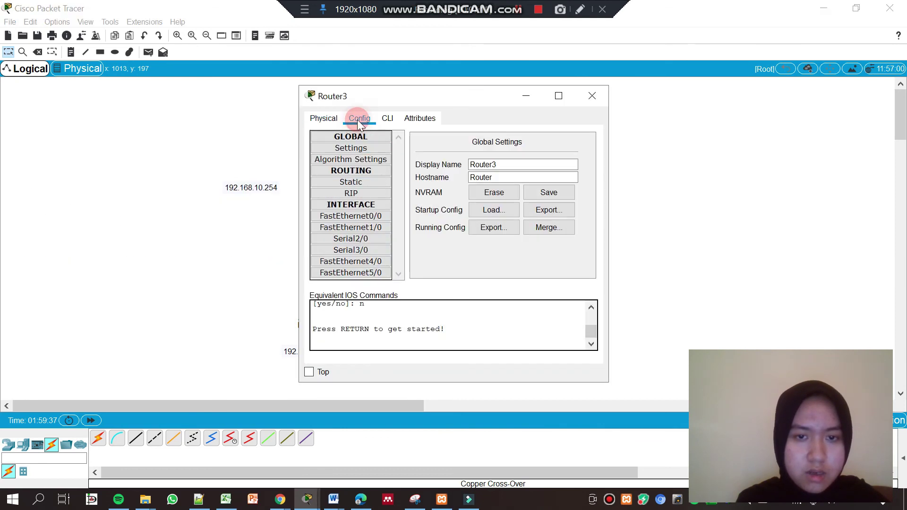
pyautogui.click(355, 215)
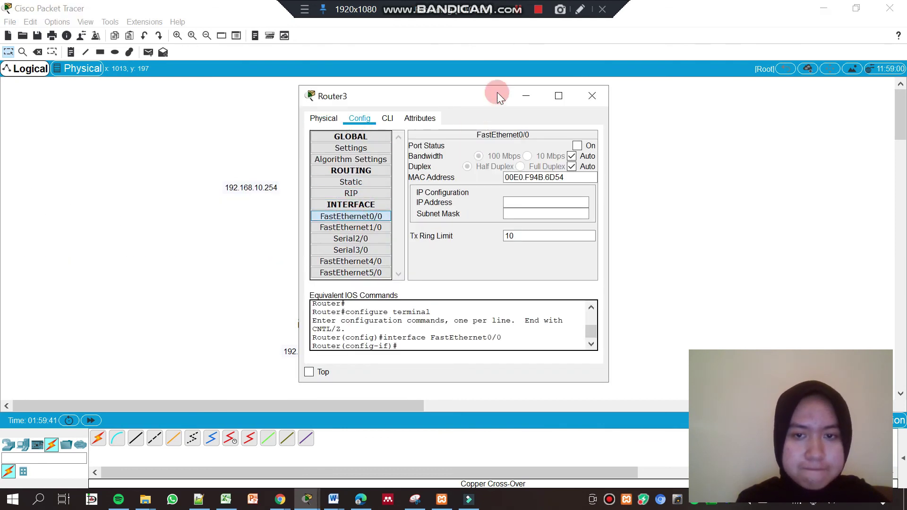
pyautogui.moveTo(483, 89); pyautogui.dragTo(333, 86)
pyautogui.click(431, 142)
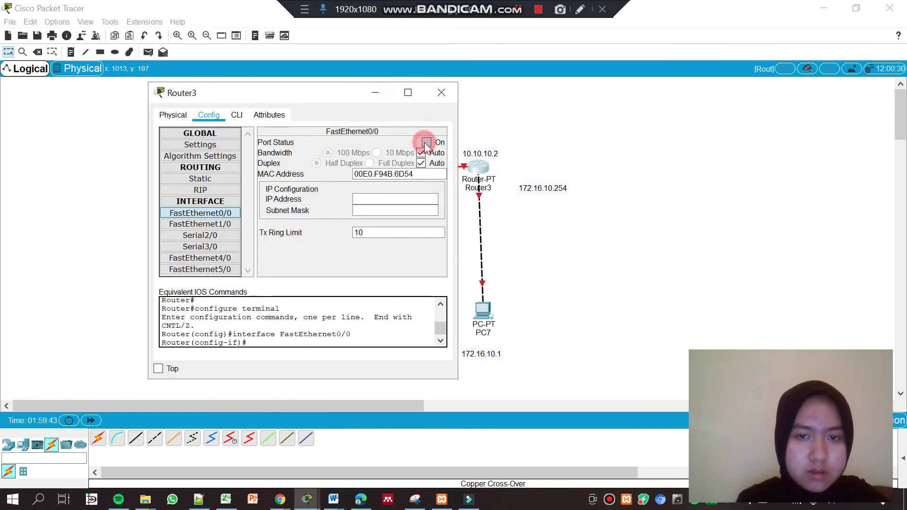
pyautogui.click(379, 198)
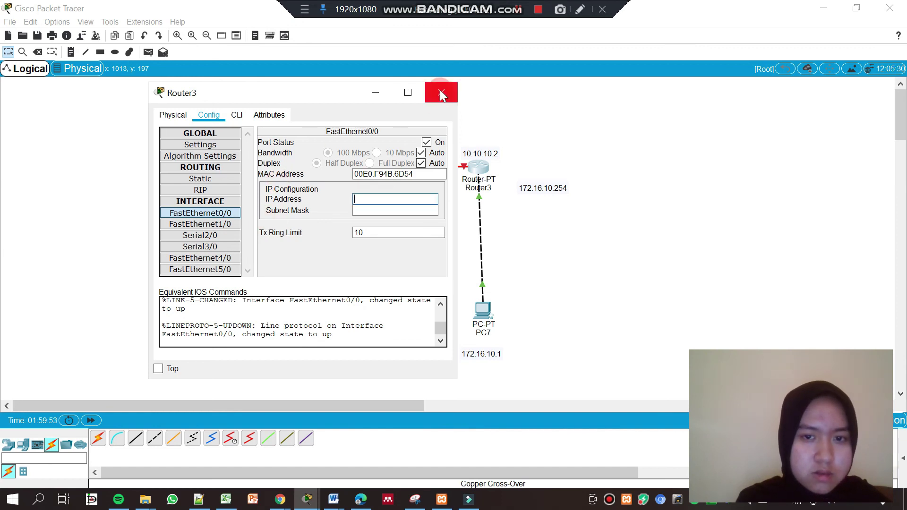
pyautogui.click(524, 13)
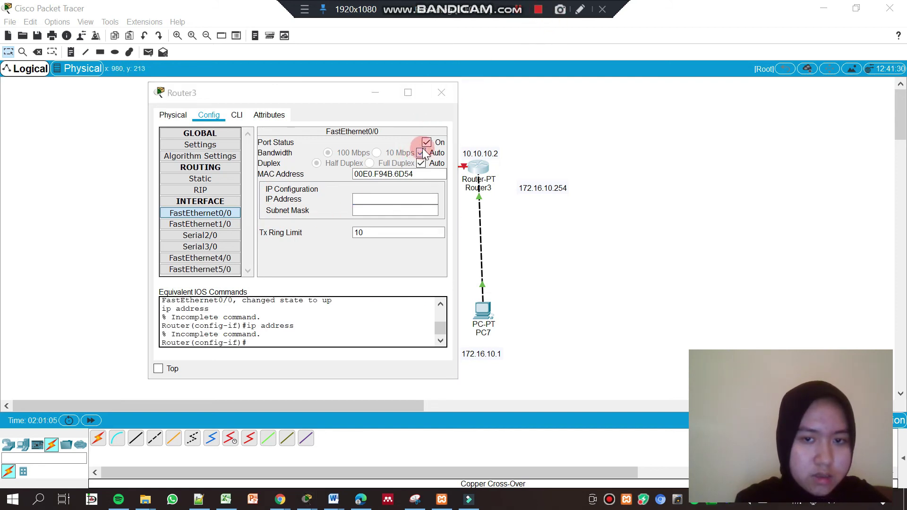
pyautogui.click(373, 201)
pyautogui.write('172.16.10')
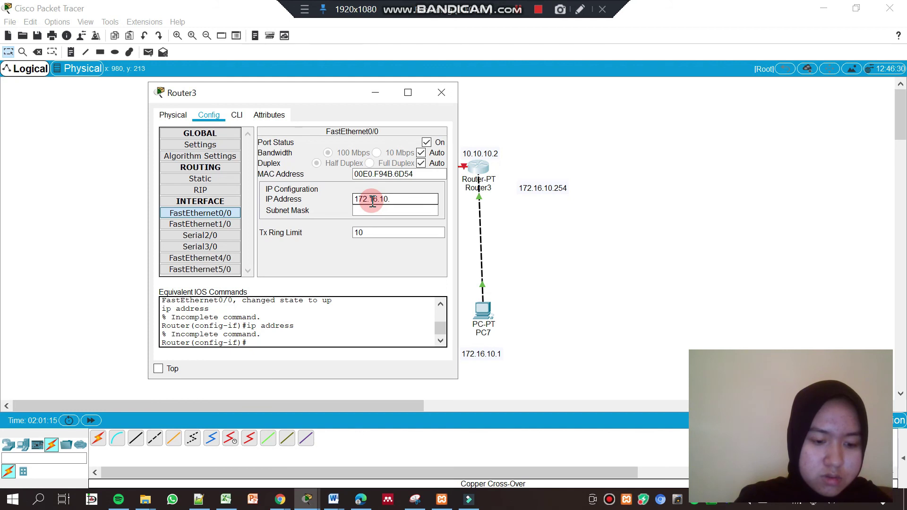
pyautogui.write('.254')
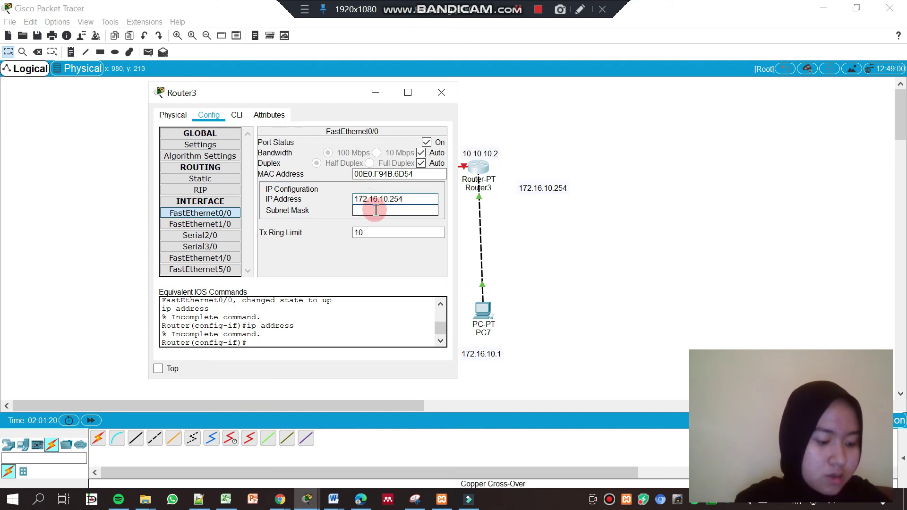
pyautogui.click(377, 212)
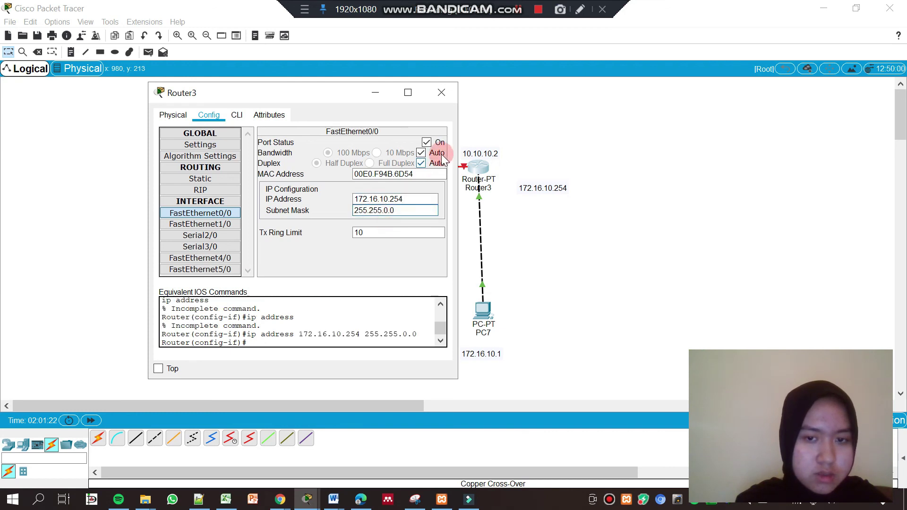
# Turn on Router3's Serial2/0 with IP 10.10.10.2 and default mask 255.0.0.0
pyautogui.click(201, 235)
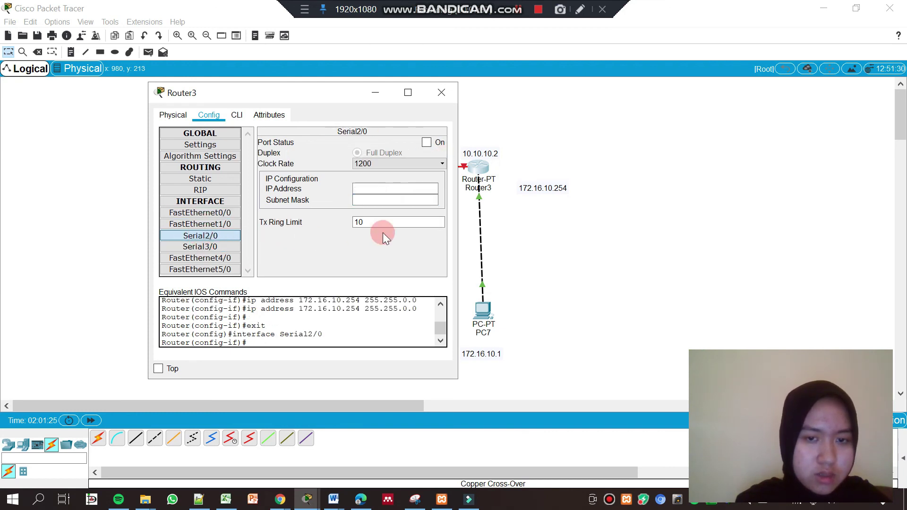
pyautogui.click(427, 143)
pyautogui.click(391, 188)
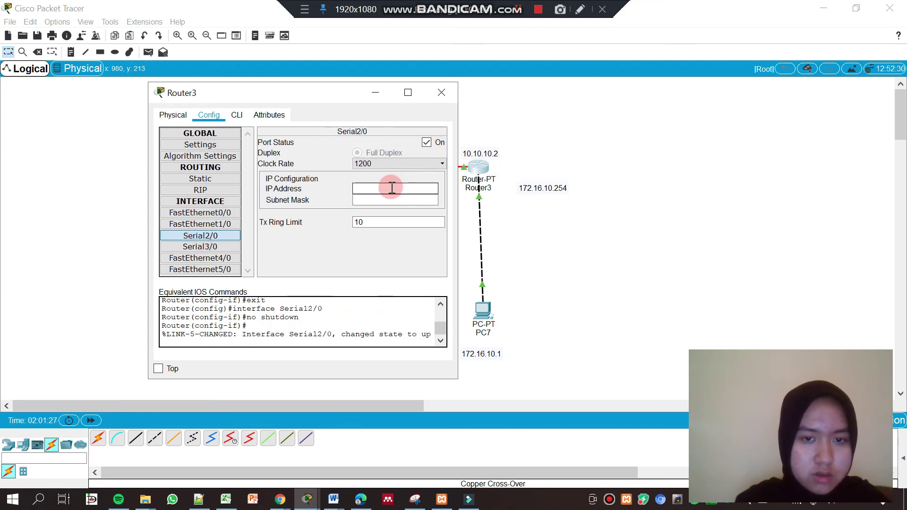
pyautogui.write('10.10')
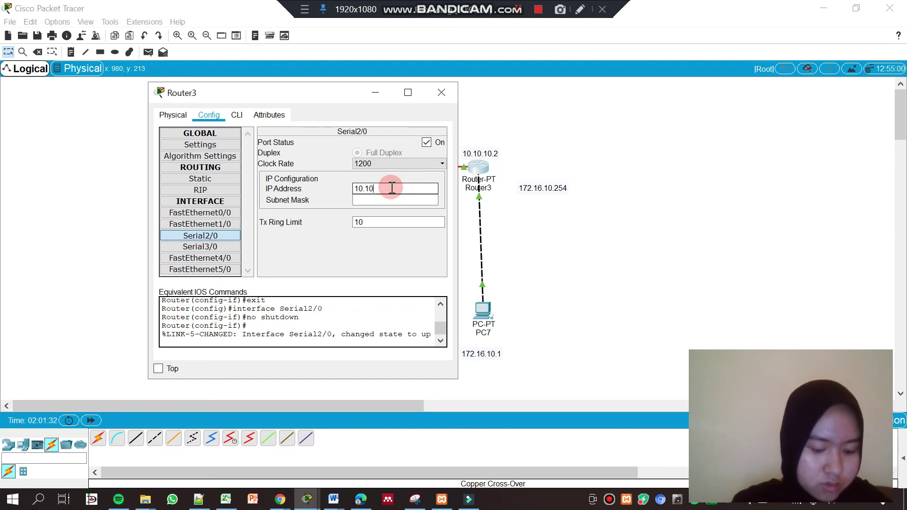
pyautogui.write('.10.2')
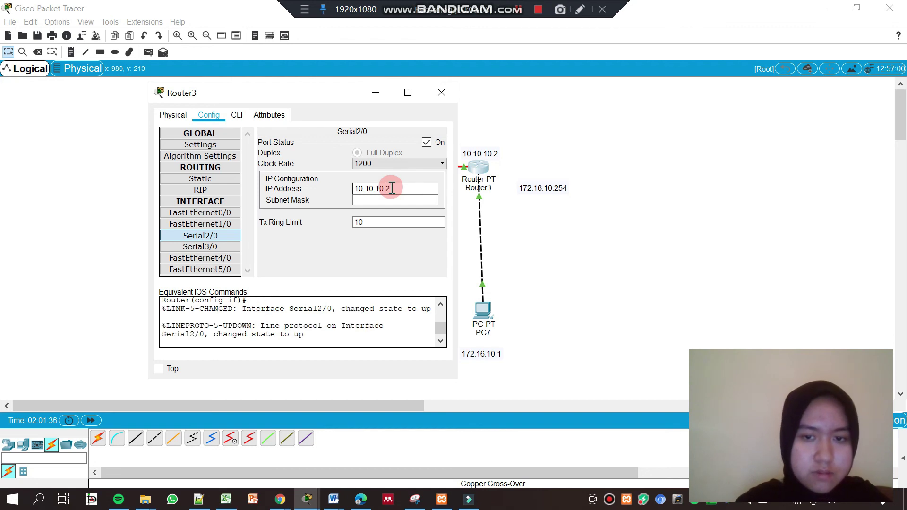
pyautogui.press('Tab')
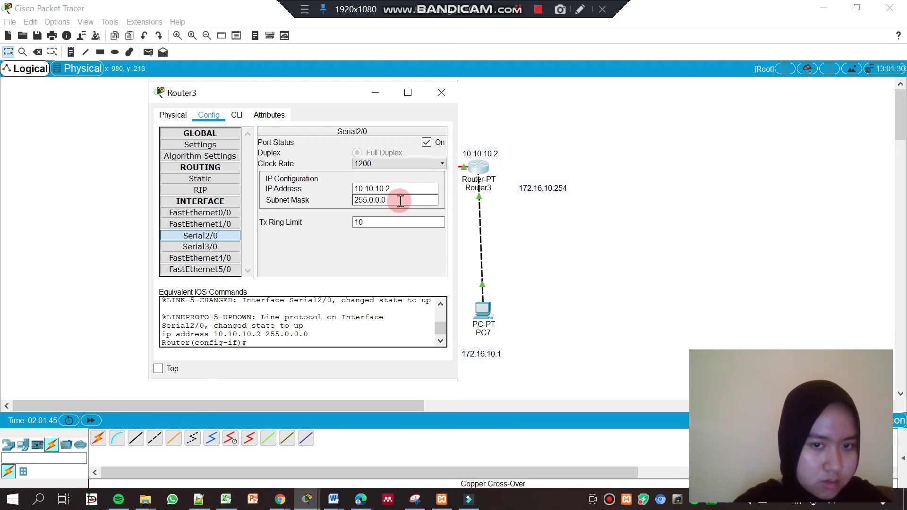
pyautogui.click(443, 98)
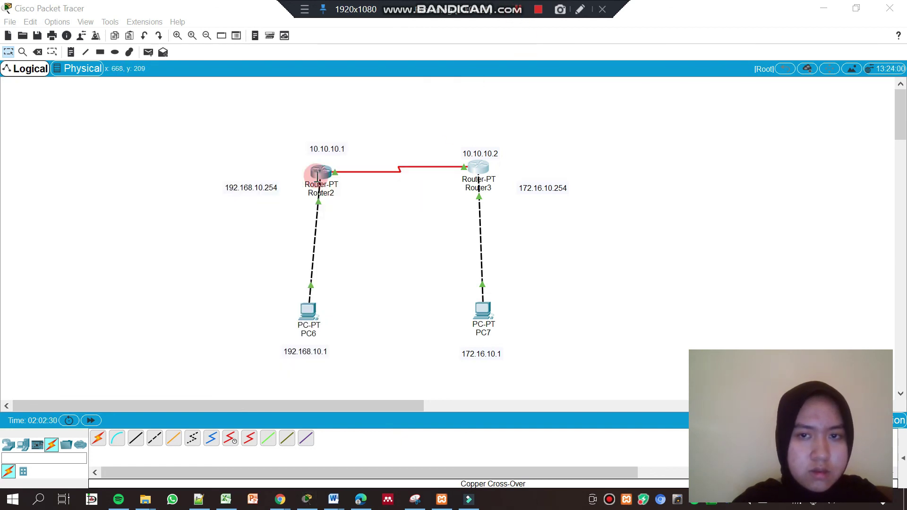
pyautogui.click(319, 174)
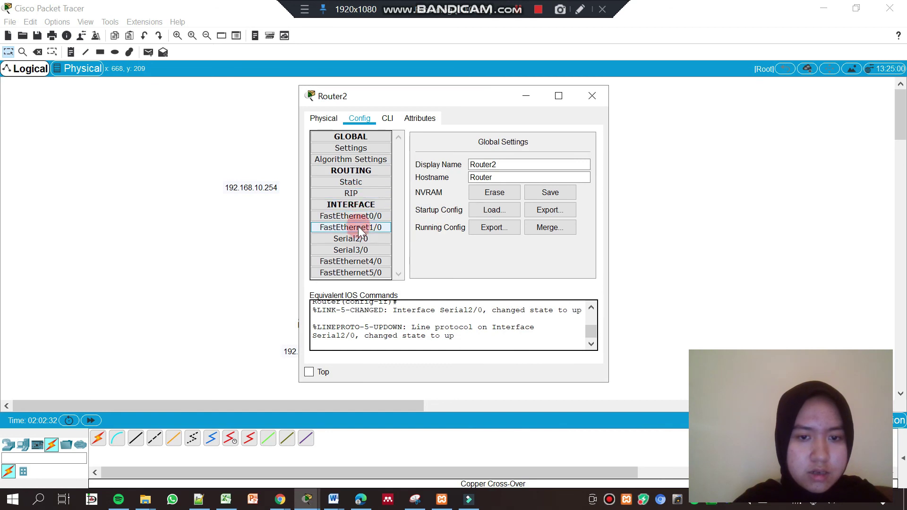
pyautogui.click(358, 240)
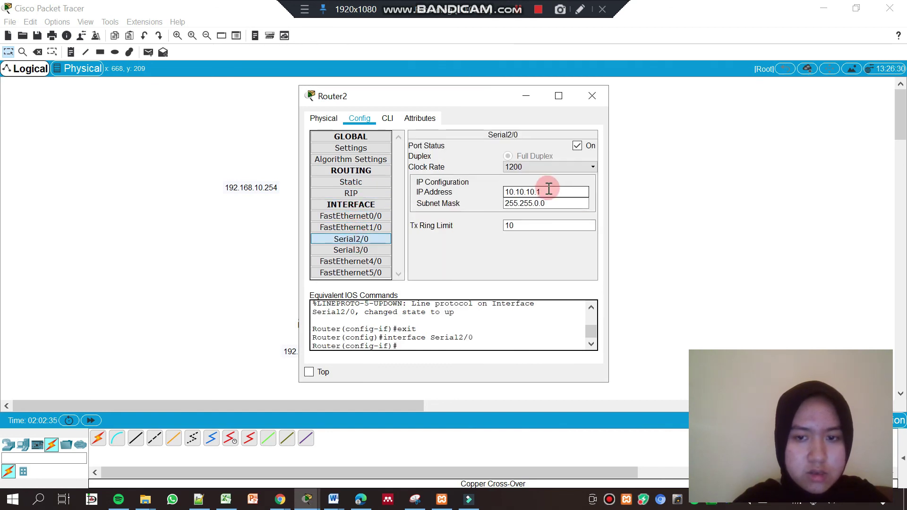
pyautogui.click(468, 216)
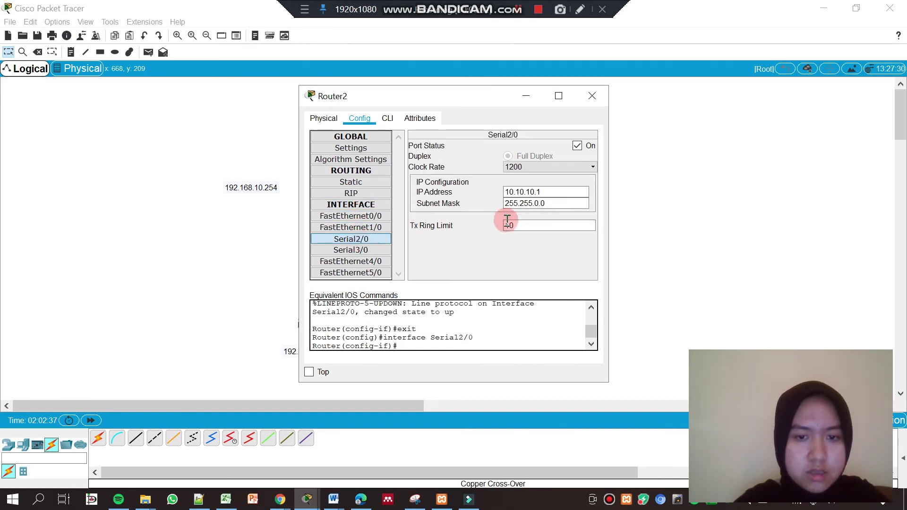
pyautogui.click(377, 229)
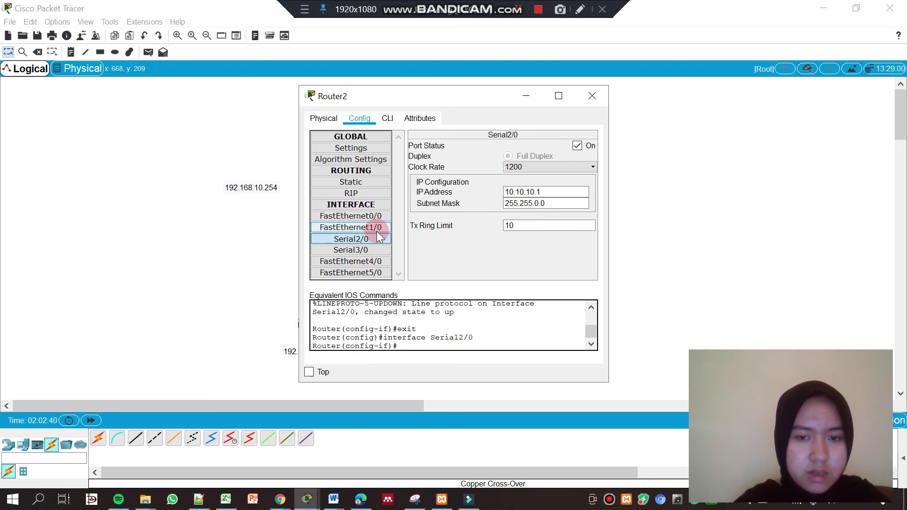
pyautogui.click(533, 203)
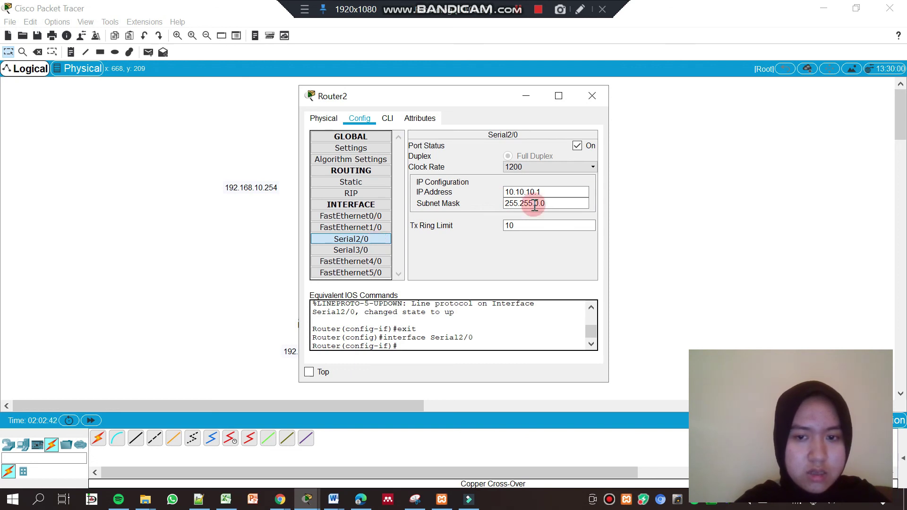
pyautogui.click(504, 197)
pyautogui.click(546, 193)
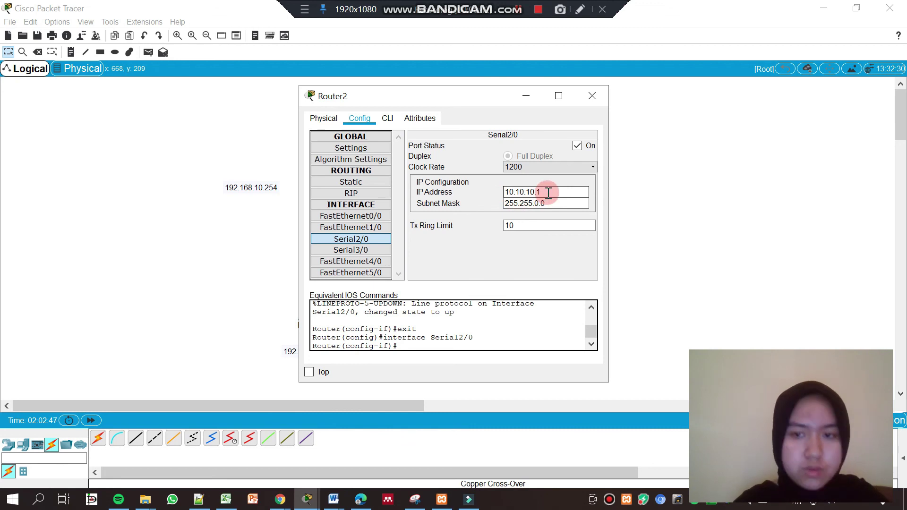
pyautogui.click(594, 93)
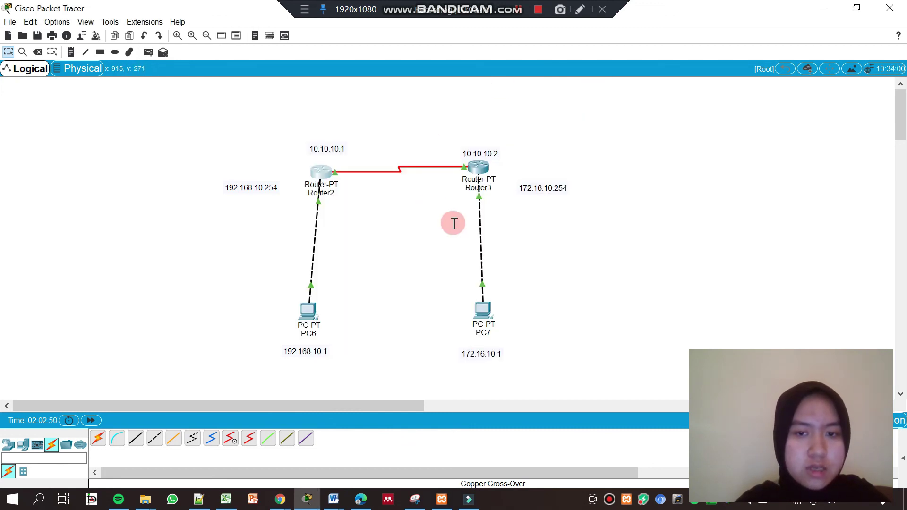
# In Router2's static routes, enter destination network 172.16.0.0
pyautogui.click(320, 174)
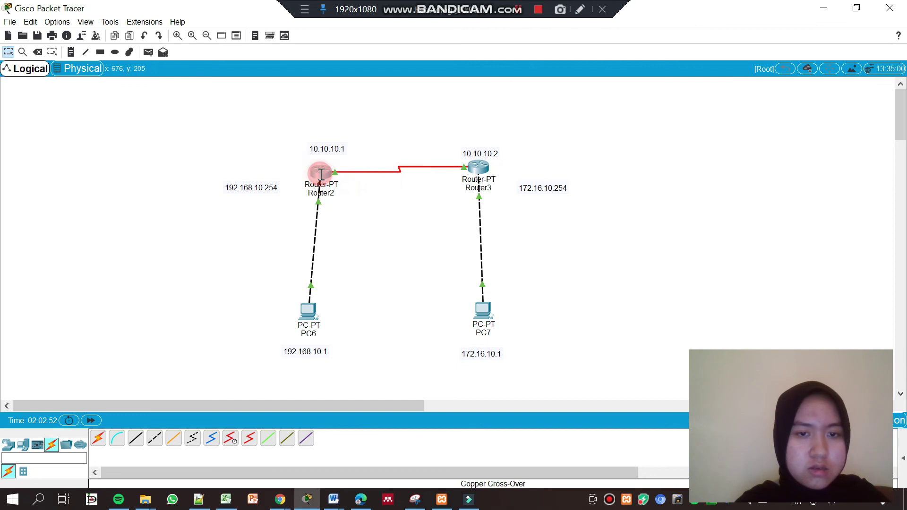
pyautogui.click(359, 184)
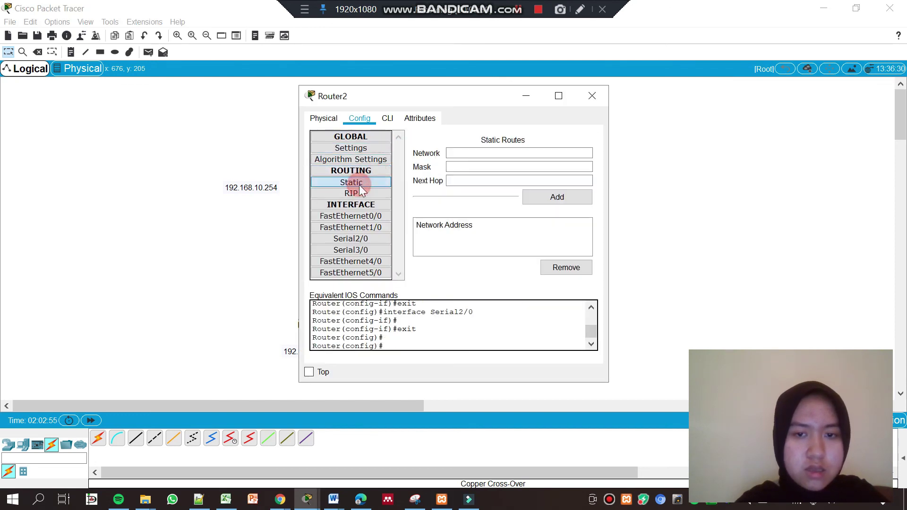
pyautogui.click(478, 157)
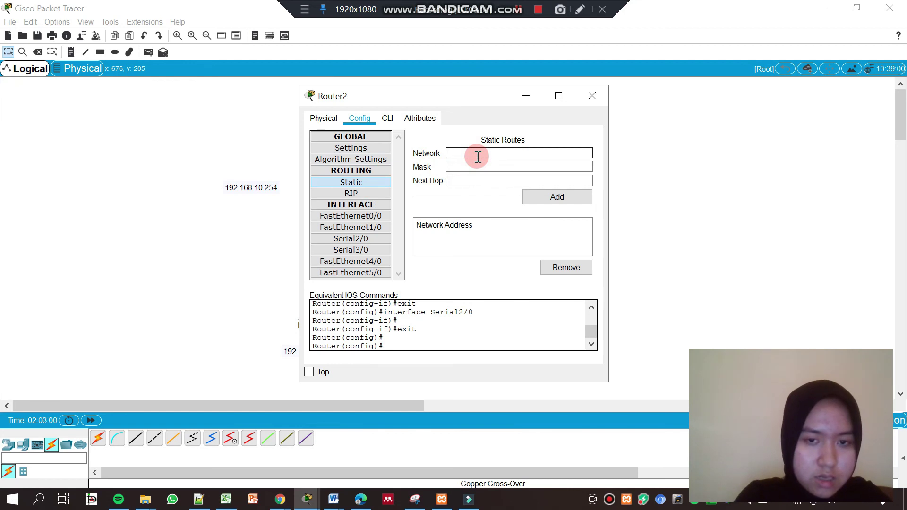
pyautogui.write('172')
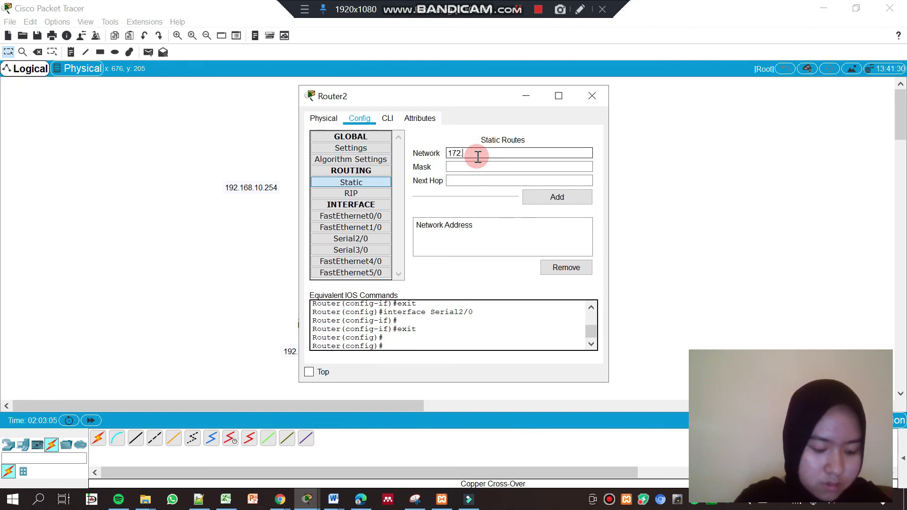
pyautogui.write('.16.')
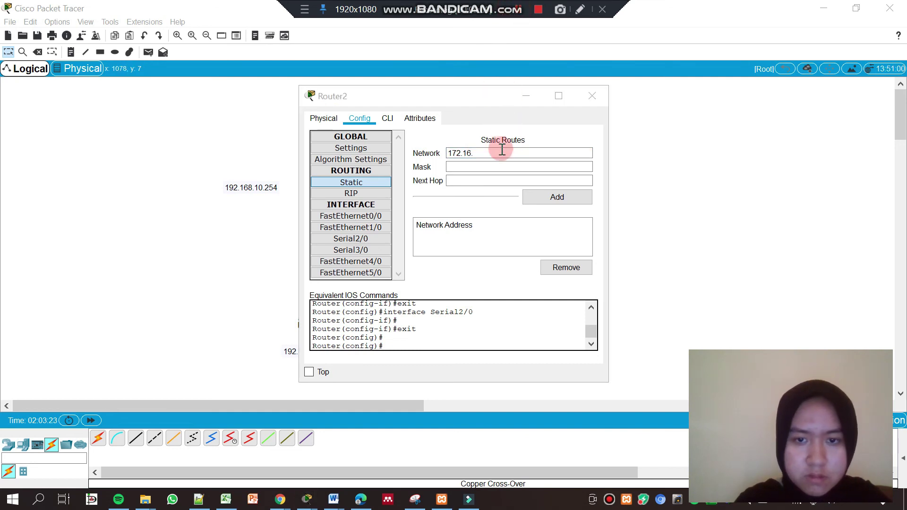
pyautogui.click(490, 152)
pyautogui.write('0.0')
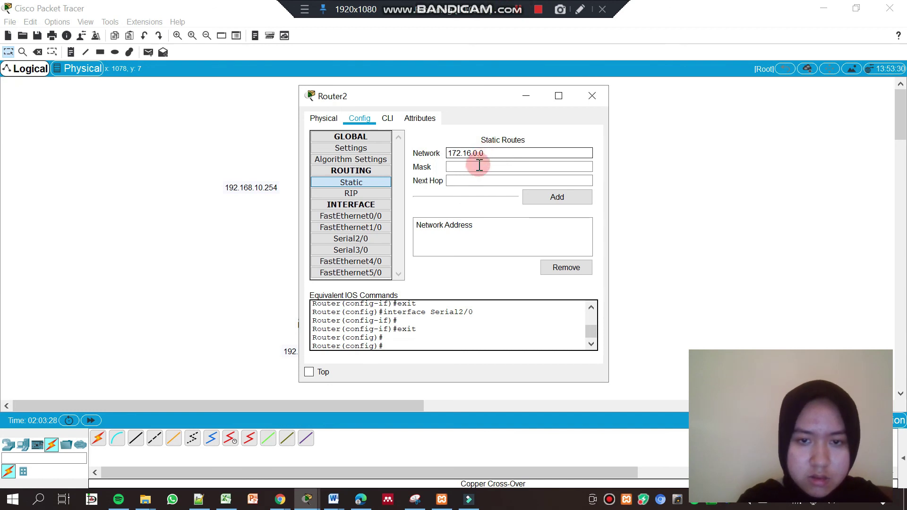
# Add the route with mask 255.255.0.0 and next hop 10.10.10.2, then close
pyautogui.click(473, 168)
pyautogui.write('255.2')
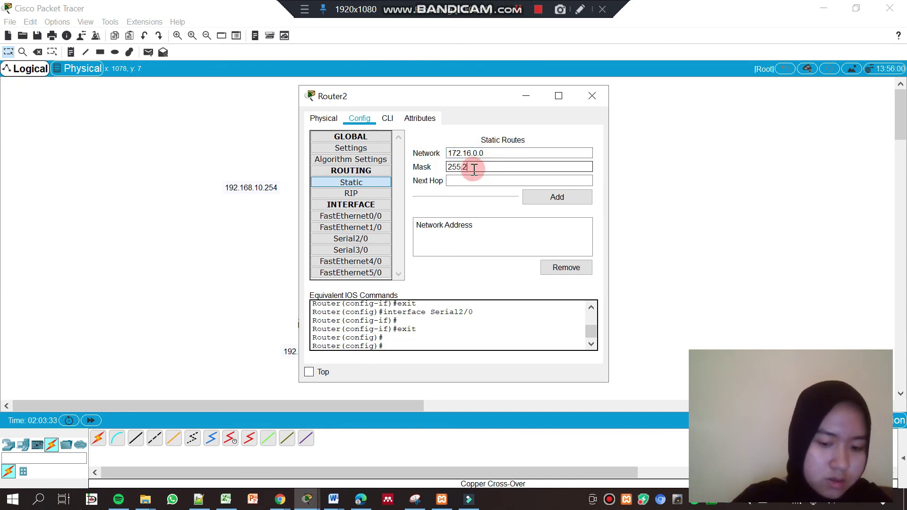
pyautogui.write('55.0.')
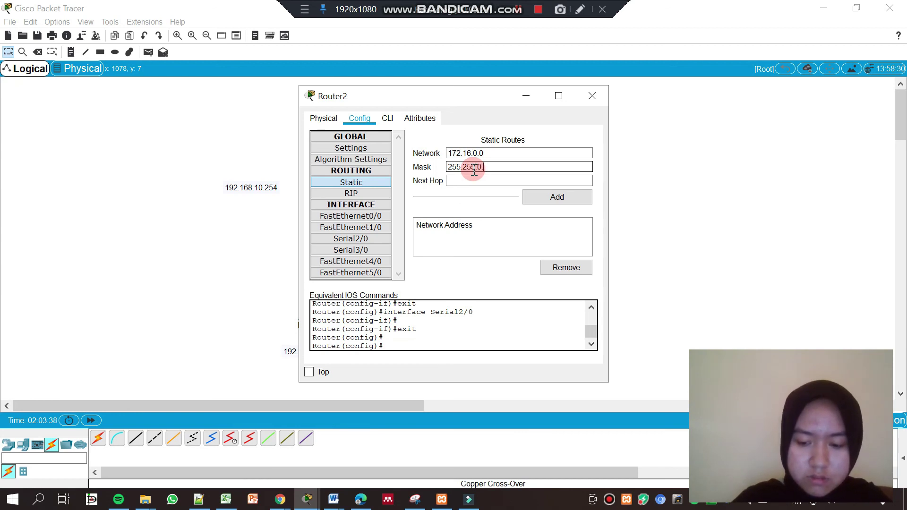
pyautogui.write('0')
pyautogui.click(473, 182)
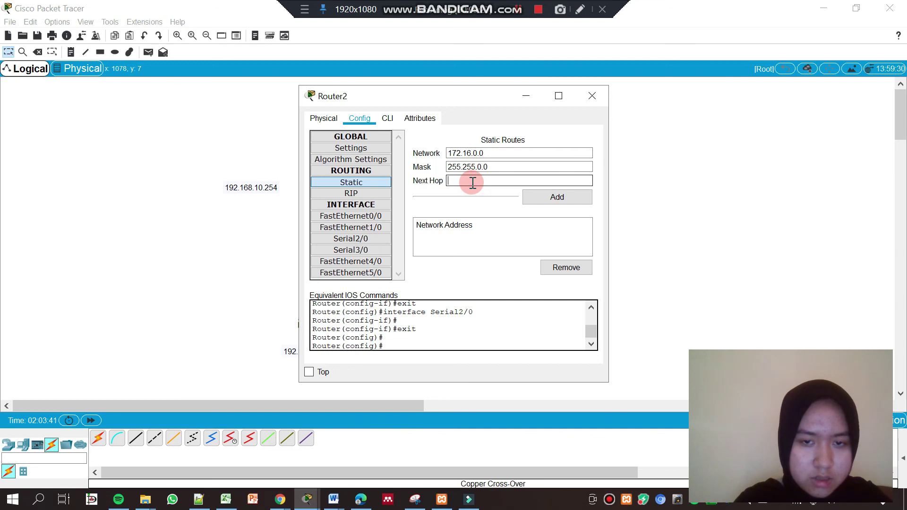
pyautogui.write('1')
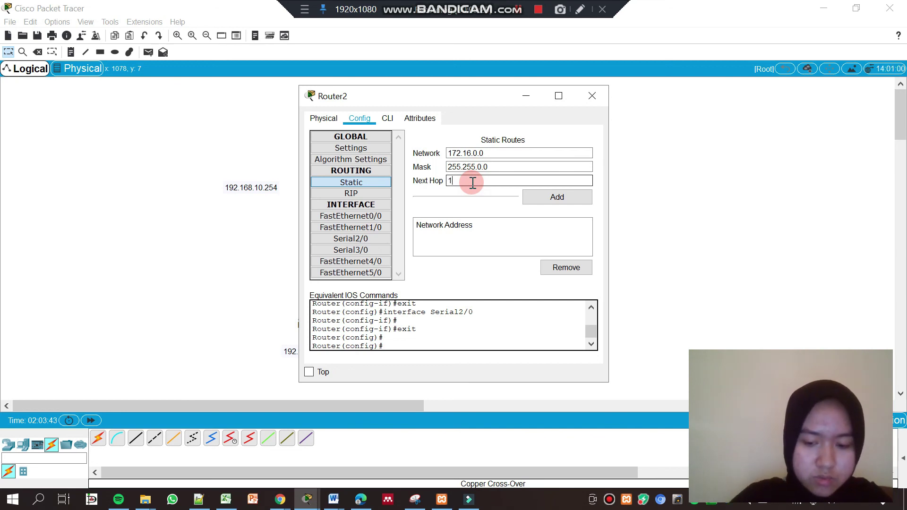
pyautogui.write('0.10')
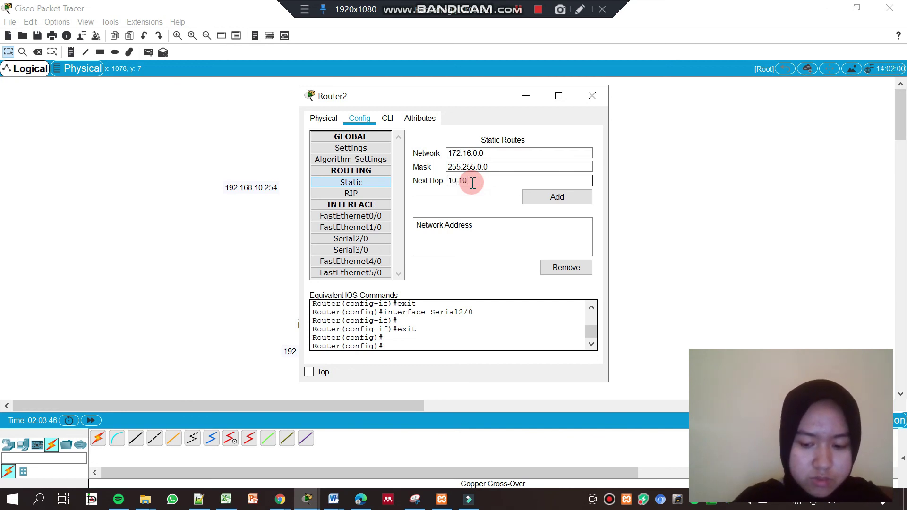
pyautogui.write('.10.2')
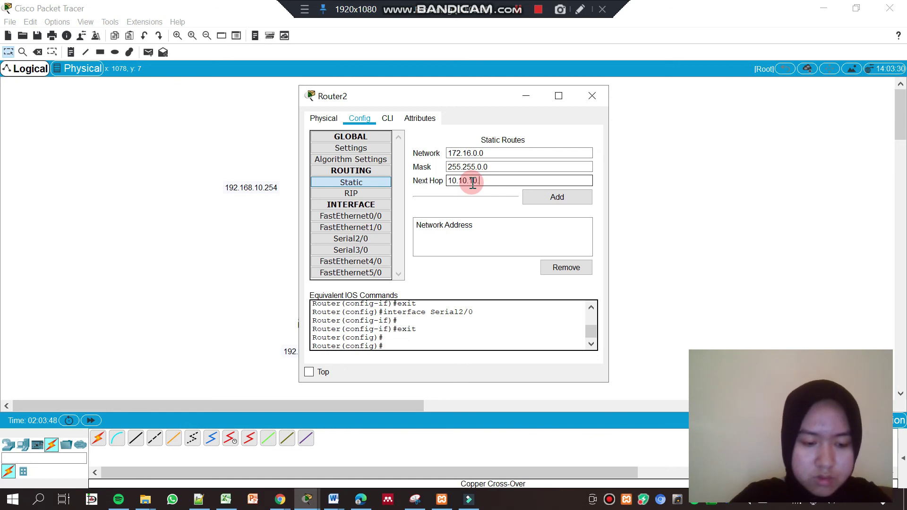
pyautogui.click(545, 198)
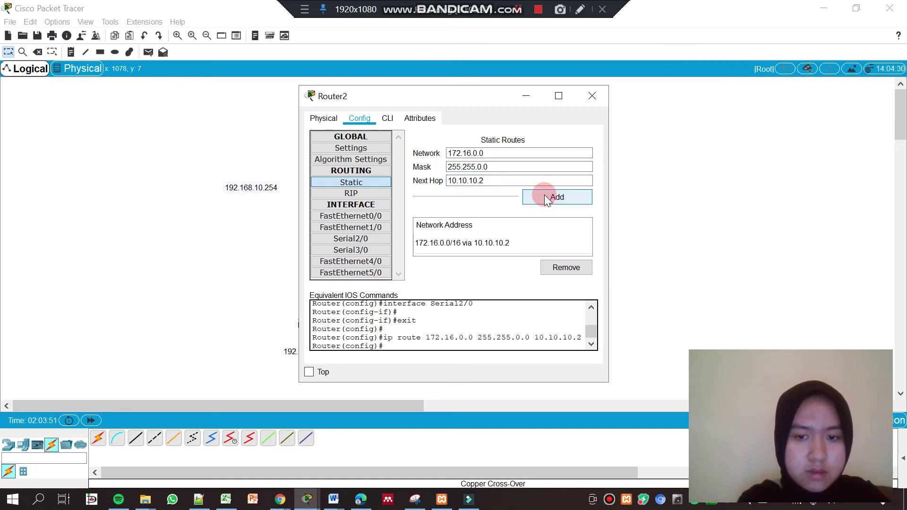
pyautogui.click(567, 153)
pyautogui.click(592, 95)
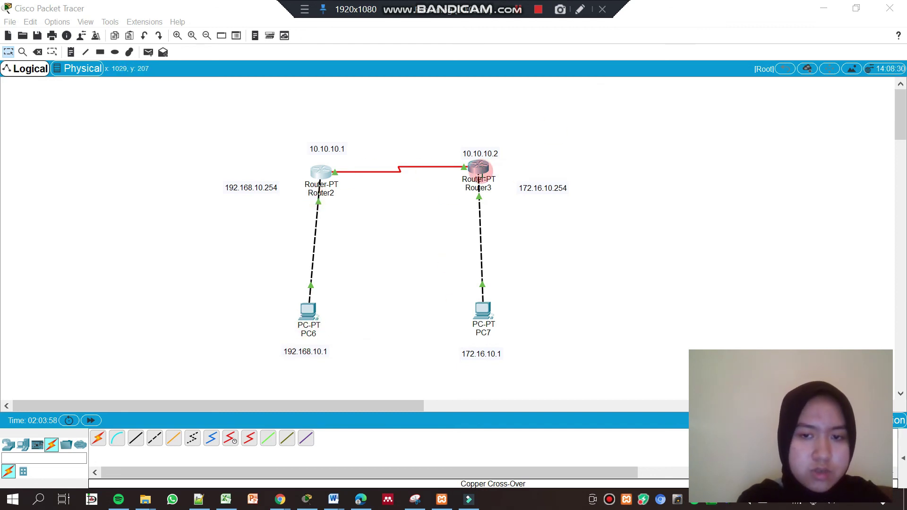
# On Router3, add static route 192.168.10.0 mask 255.255.255.0 via next hop 10.10.10.1, then close its settings
pyautogui.click(480, 170)
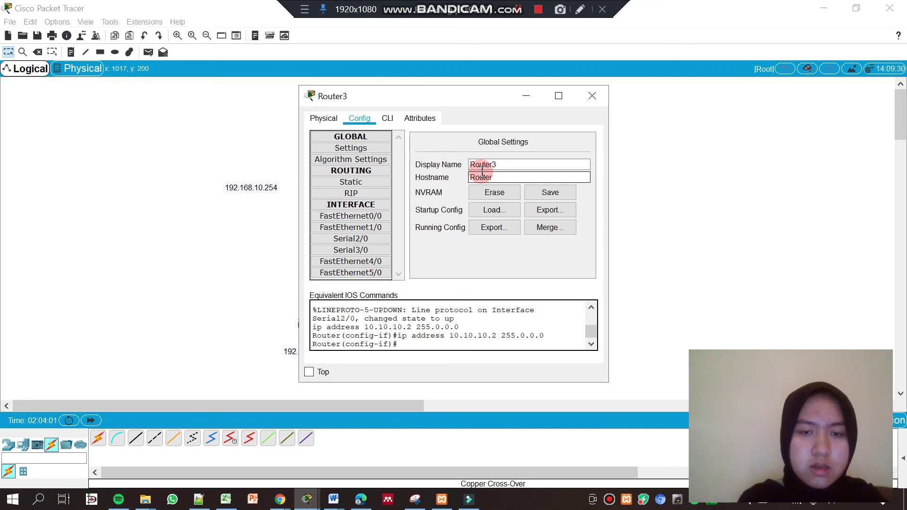
pyautogui.click(355, 183)
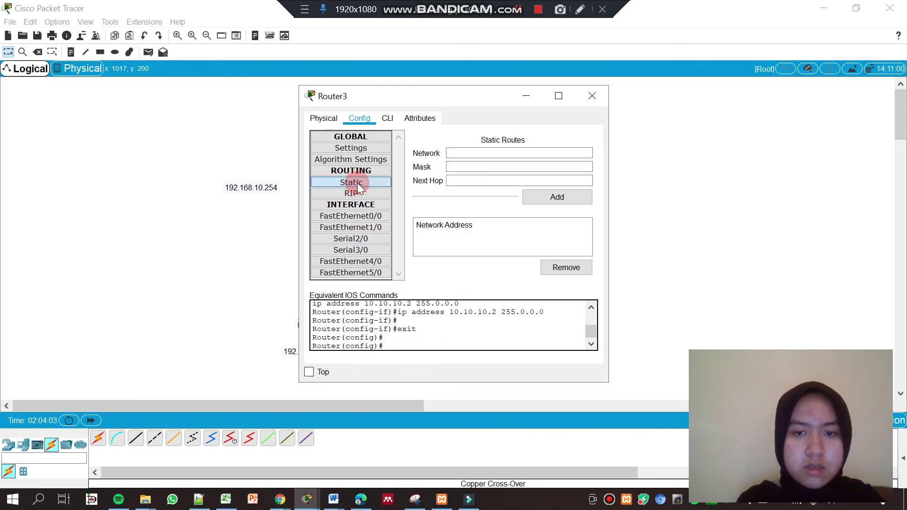
pyautogui.click(474, 152)
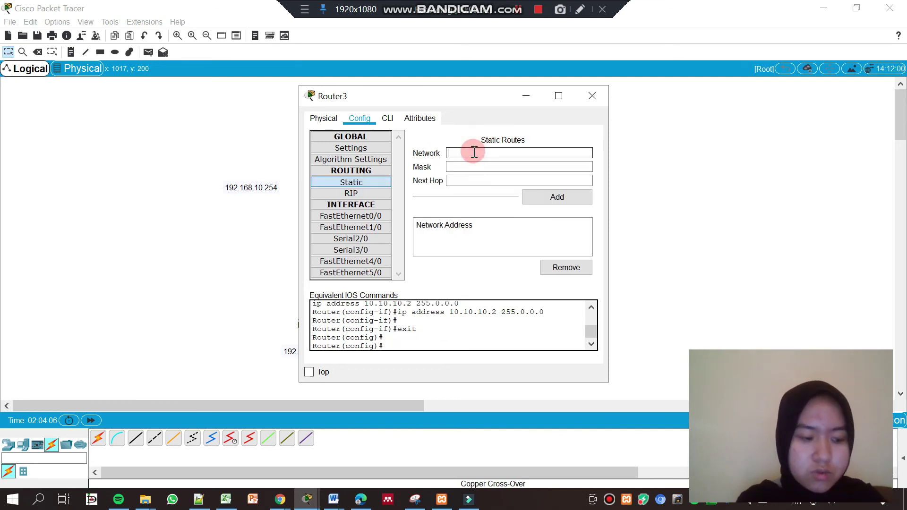
pyautogui.write('192')
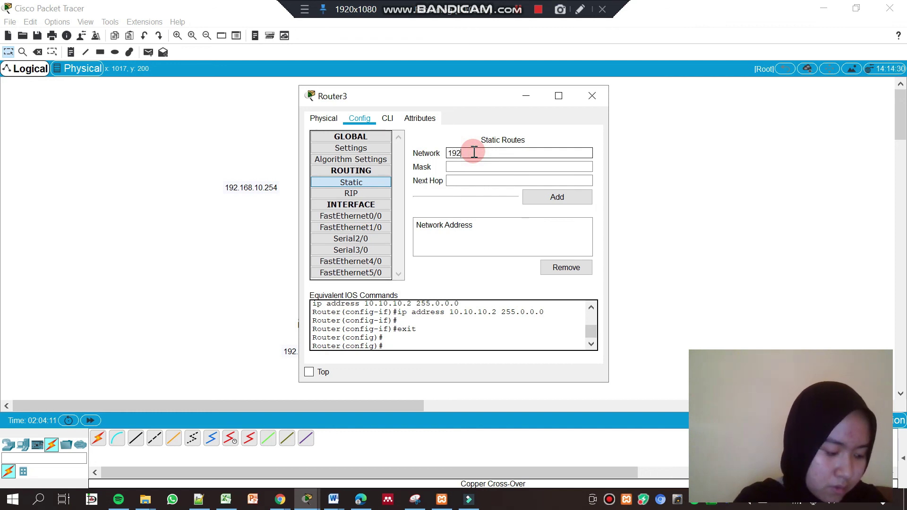
pyautogui.write('.168.10.0')
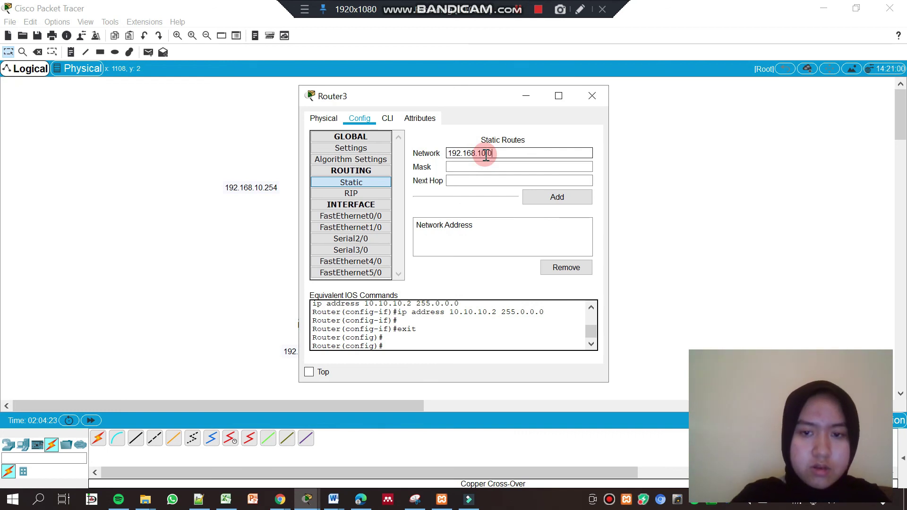
pyautogui.click(490, 165)
pyautogui.write('255.255.2')
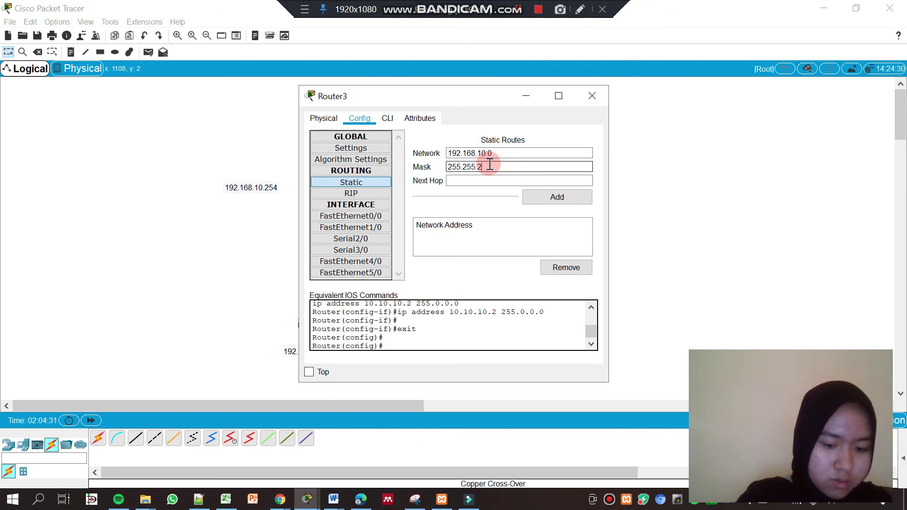
pyautogui.write('55')
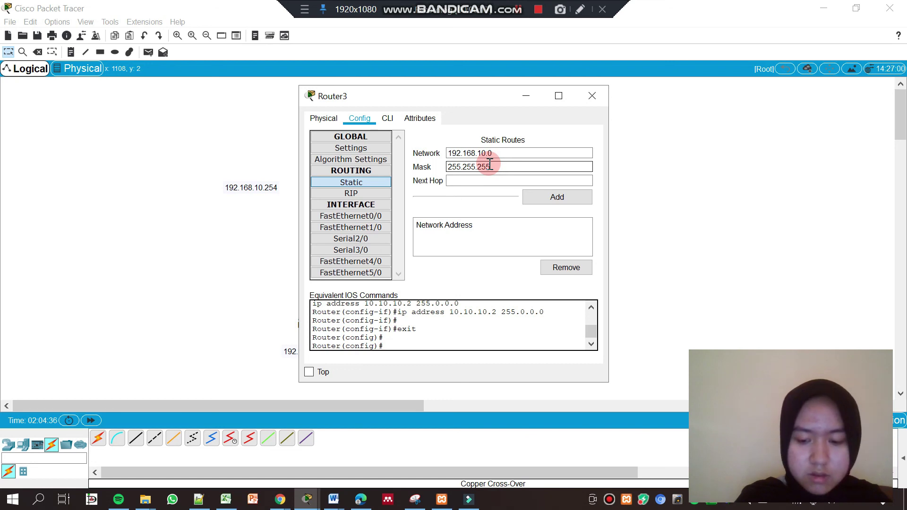
pyautogui.write('.0')
pyautogui.click(490, 182)
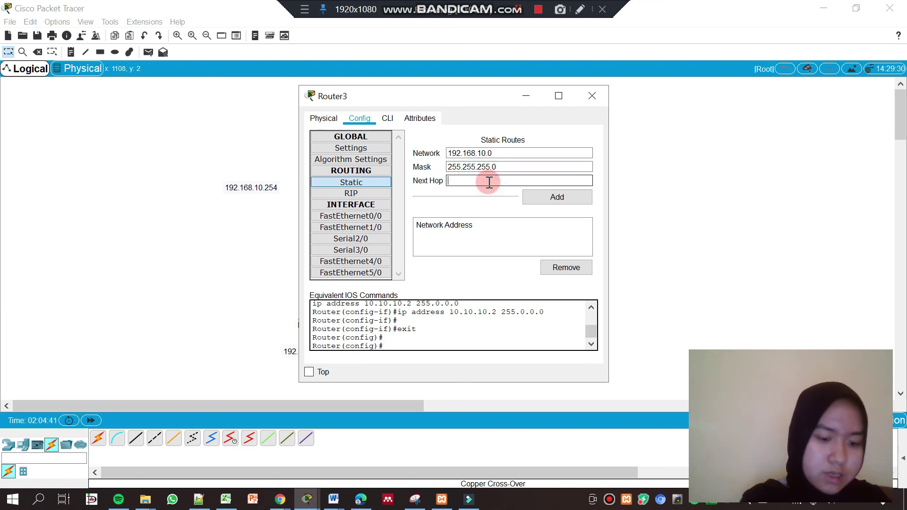
pyautogui.write('10.')
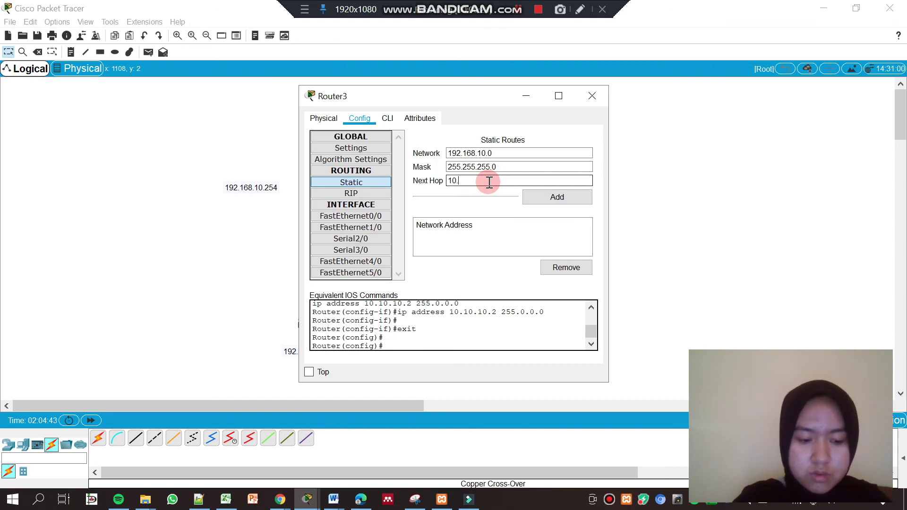
pyautogui.write('210')
pyautogui.press('BackSpace')
pyautogui.press('BackSpace')
pyautogui.press('BackSpace')
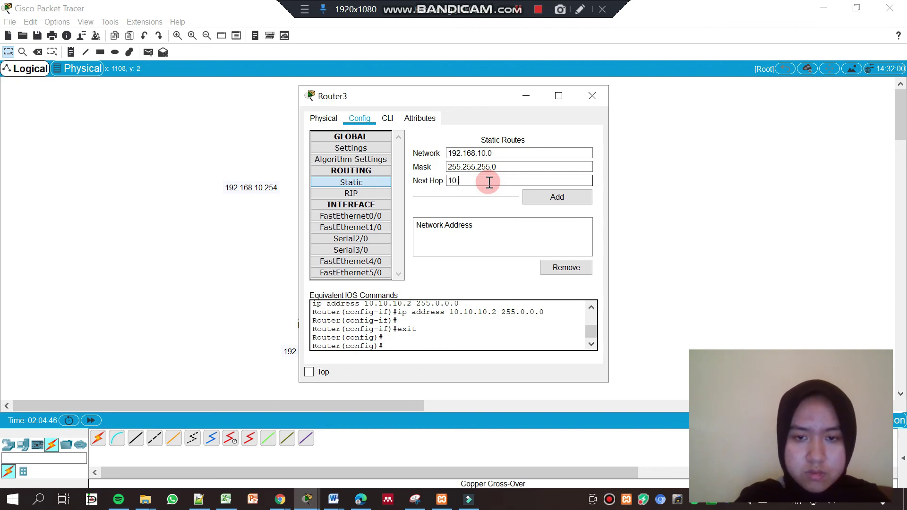
pyautogui.write('10.10.1')
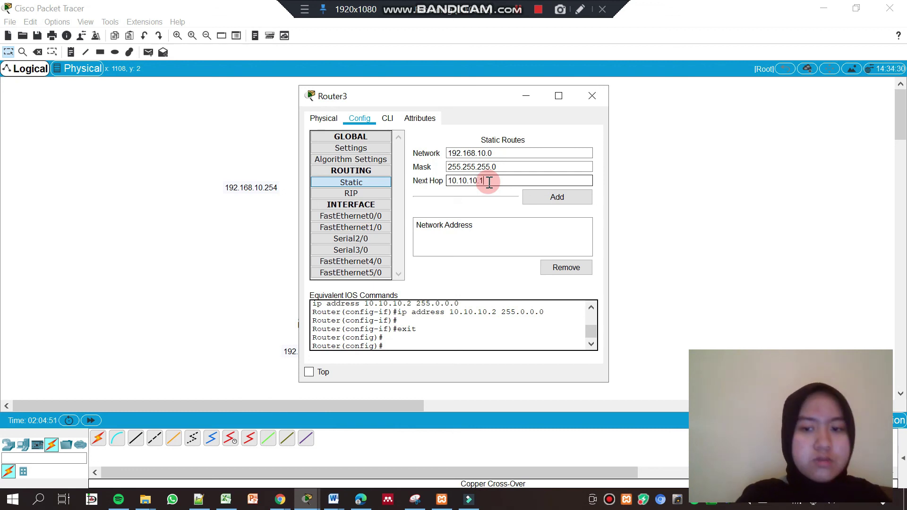
pyautogui.click(544, 199)
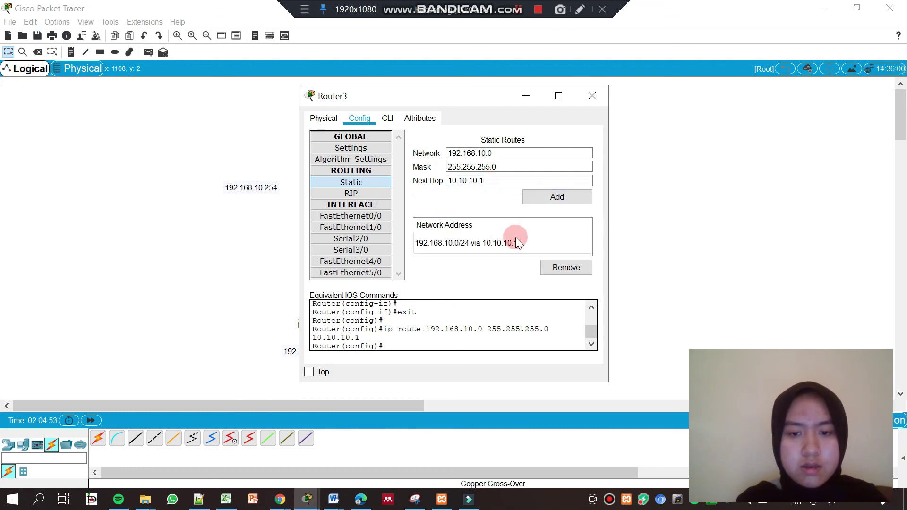
pyautogui.click(589, 105)
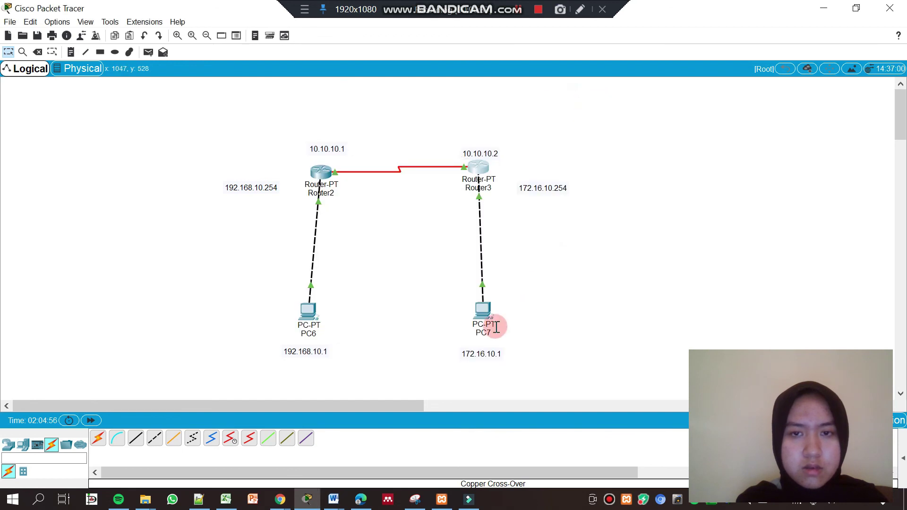
# Send a simple PDU test packet from PC6 to PC7
pyautogui.click(518, 10)
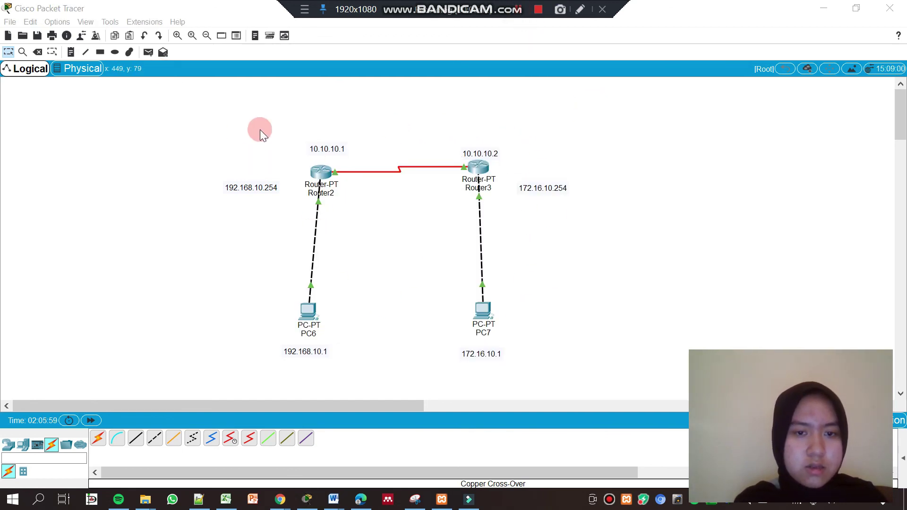
pyautogui.click(147, 53)
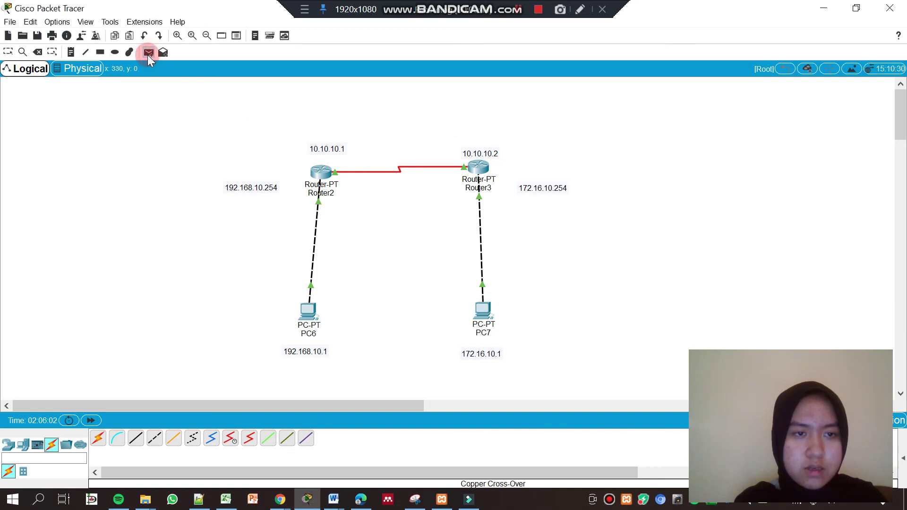
pyautogui.click(302, 309)
pyautogui.click(482, 313)
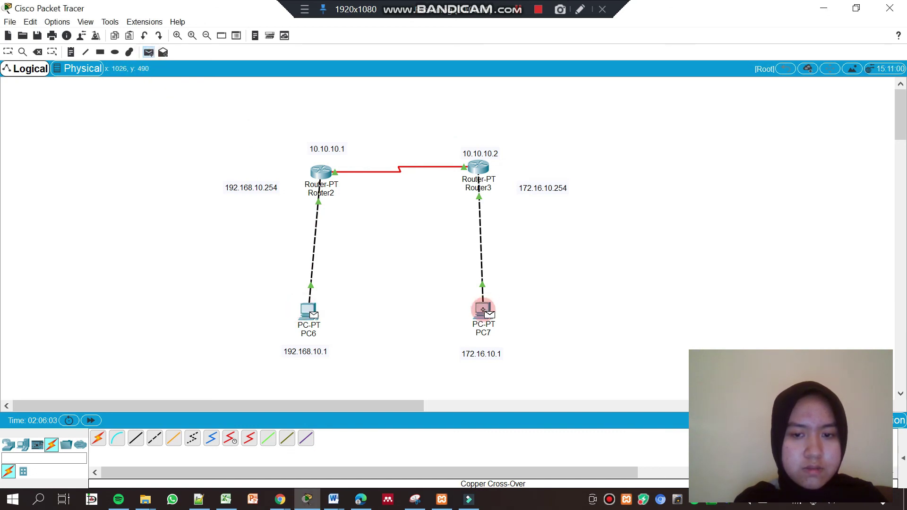
# Send a simple PDU test packet from PC7 back to PC6
pyautogui.click(148, 52)
pyautogui.click(482, 310)
pyautogui.click(300, 309)
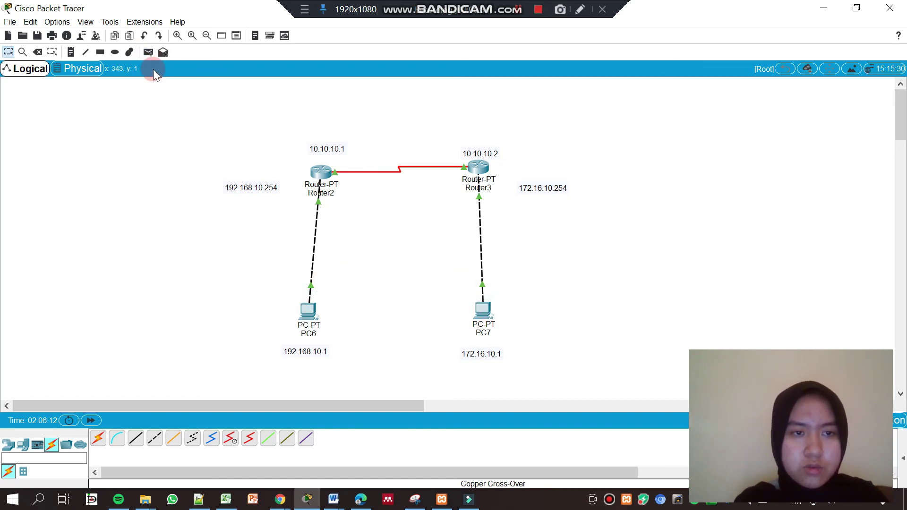
pyautogui.click(244, 143)
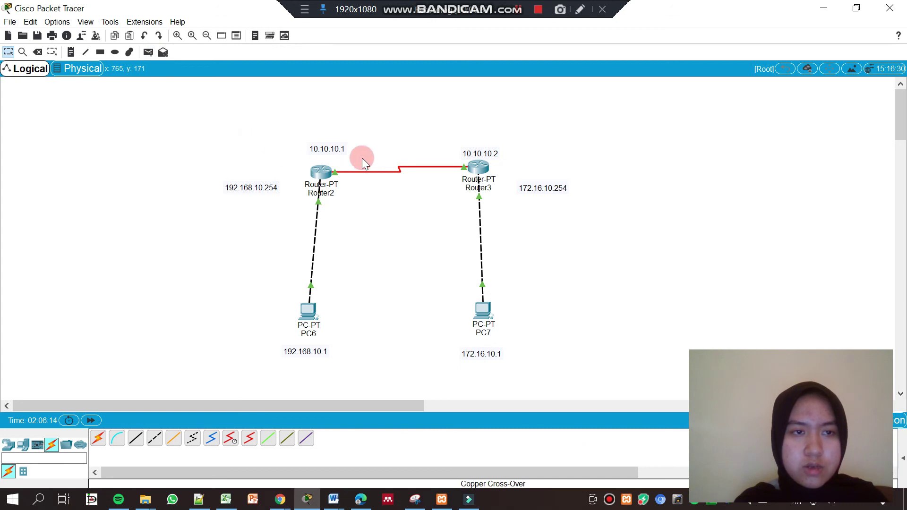